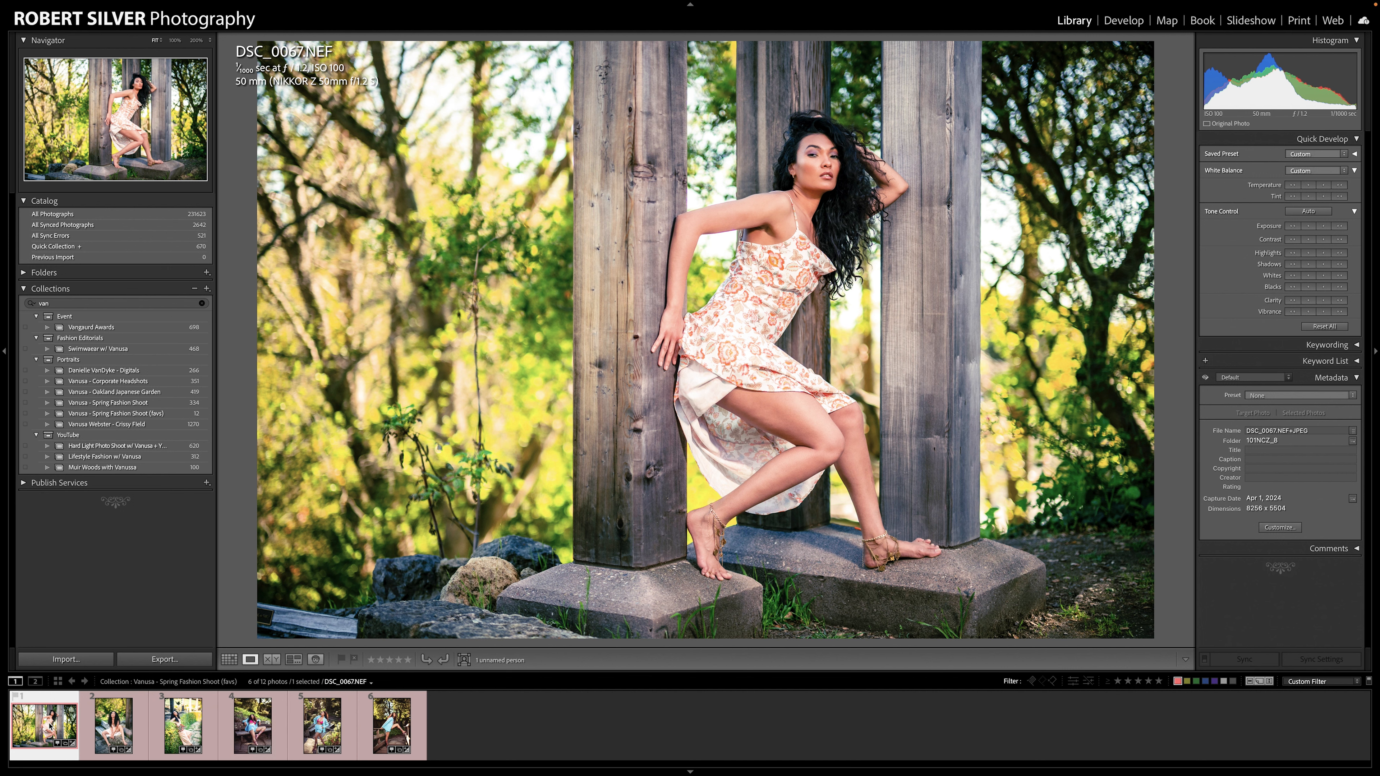
Filter the filmstrip to yellow-labelled photos instead of red ones and open the second photo, DSC_0101.NEF Copy 1, in the Develop module
click(1178, 681)
click(1188, 681)
click(45, 727)
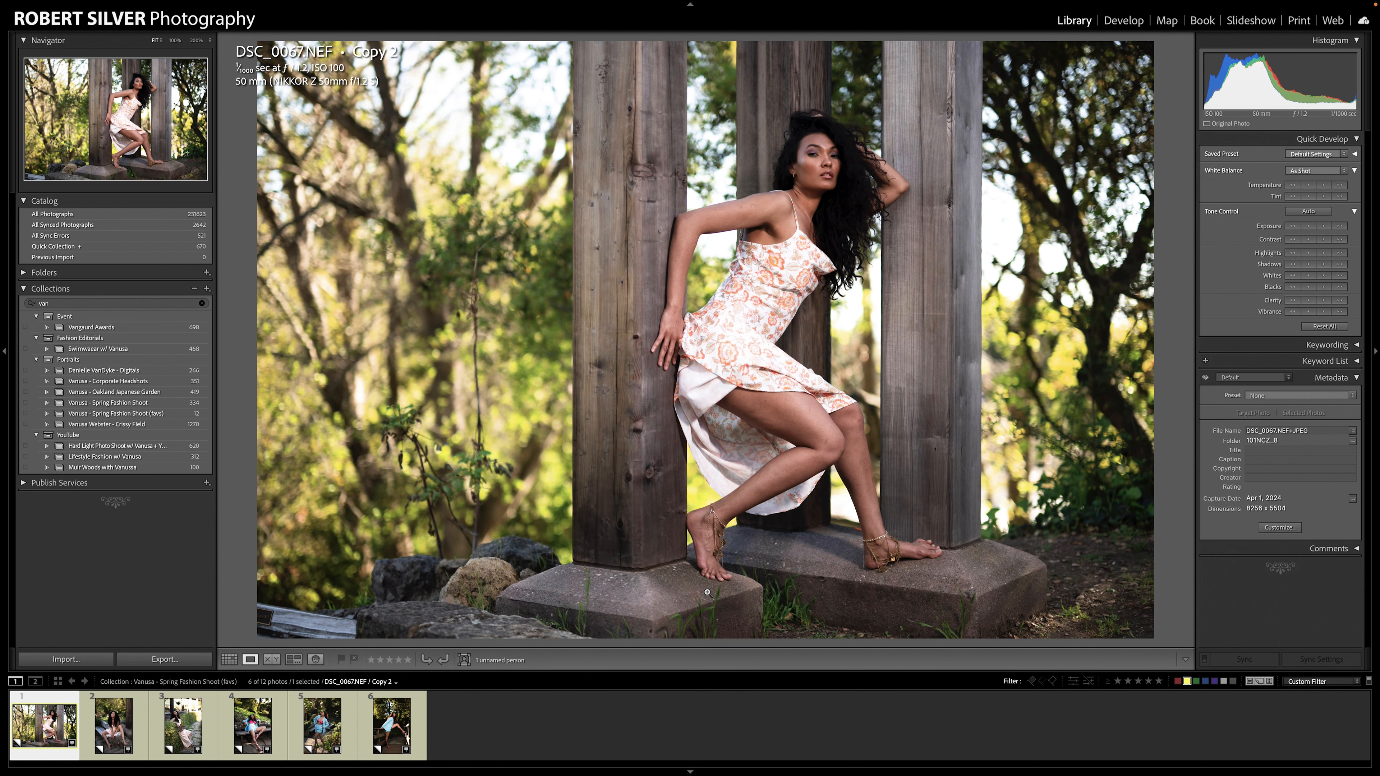
click(114, 727)
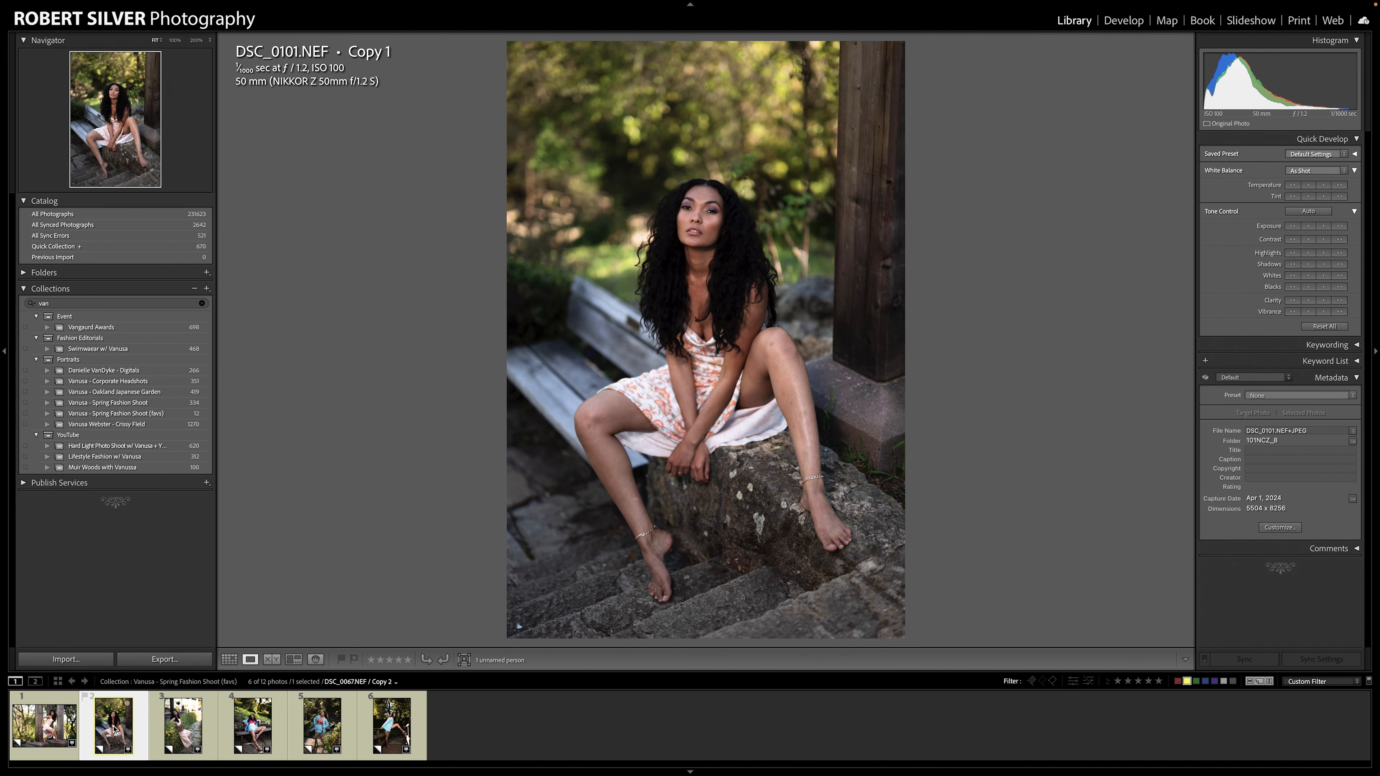
key(d)
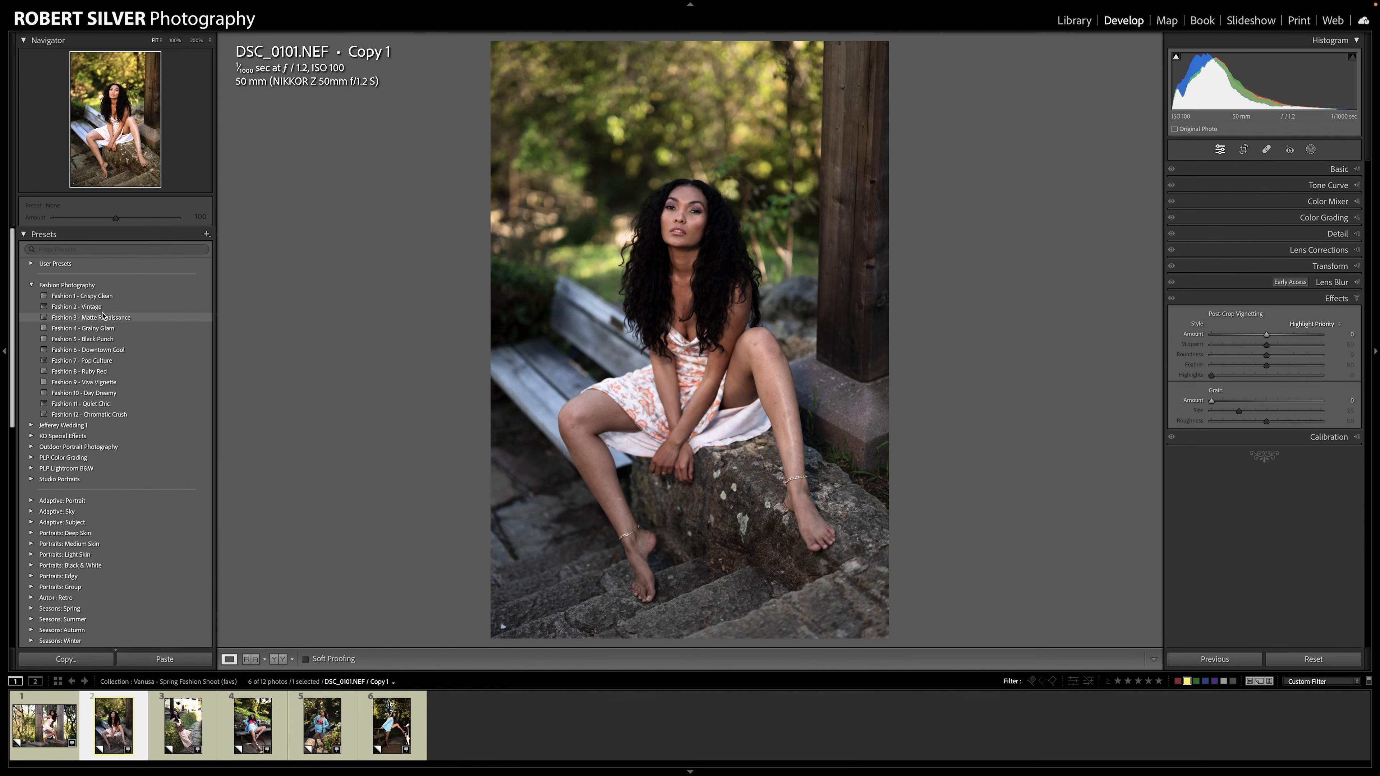
Apply the Fashion 2 - Vintage preset, then raise the exposure to +1.10 and set the shadows to +38
click(95, 297)
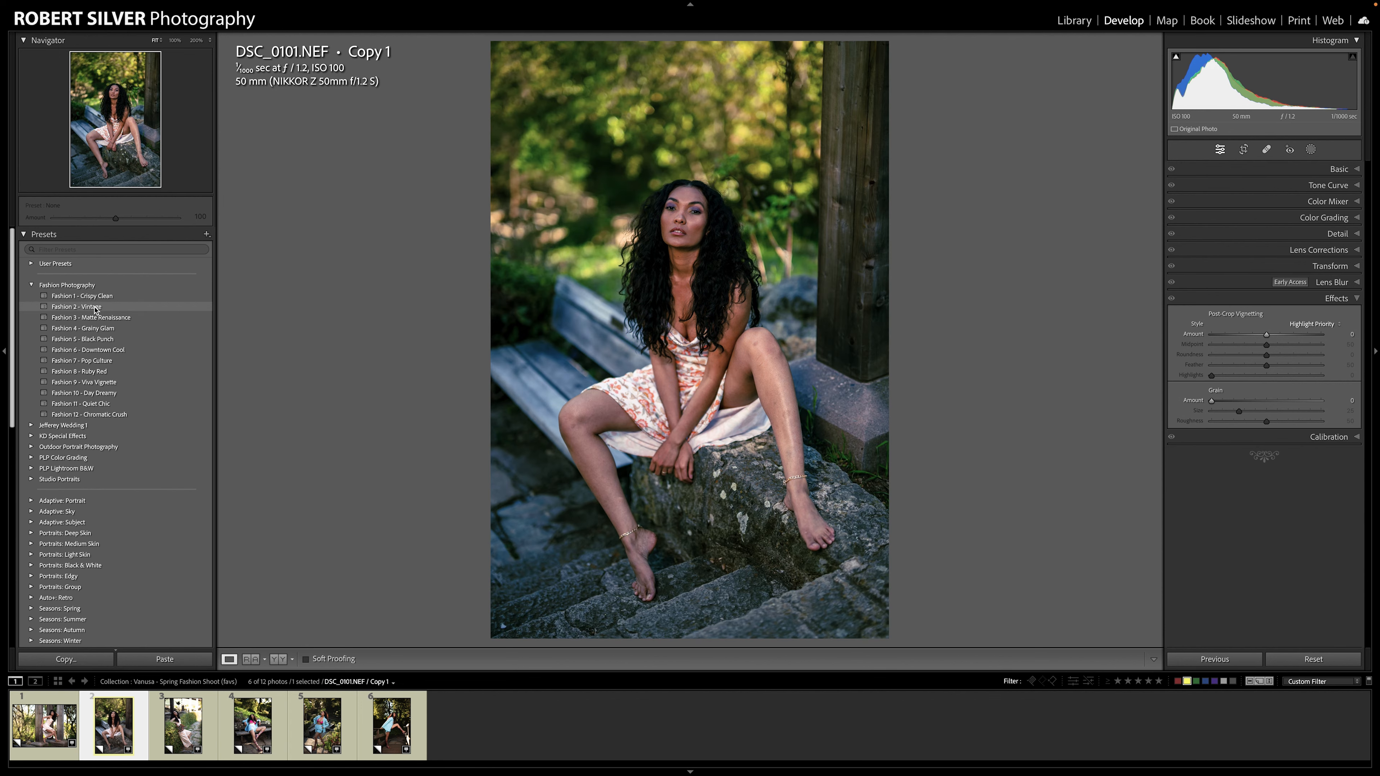
click(95, 308)
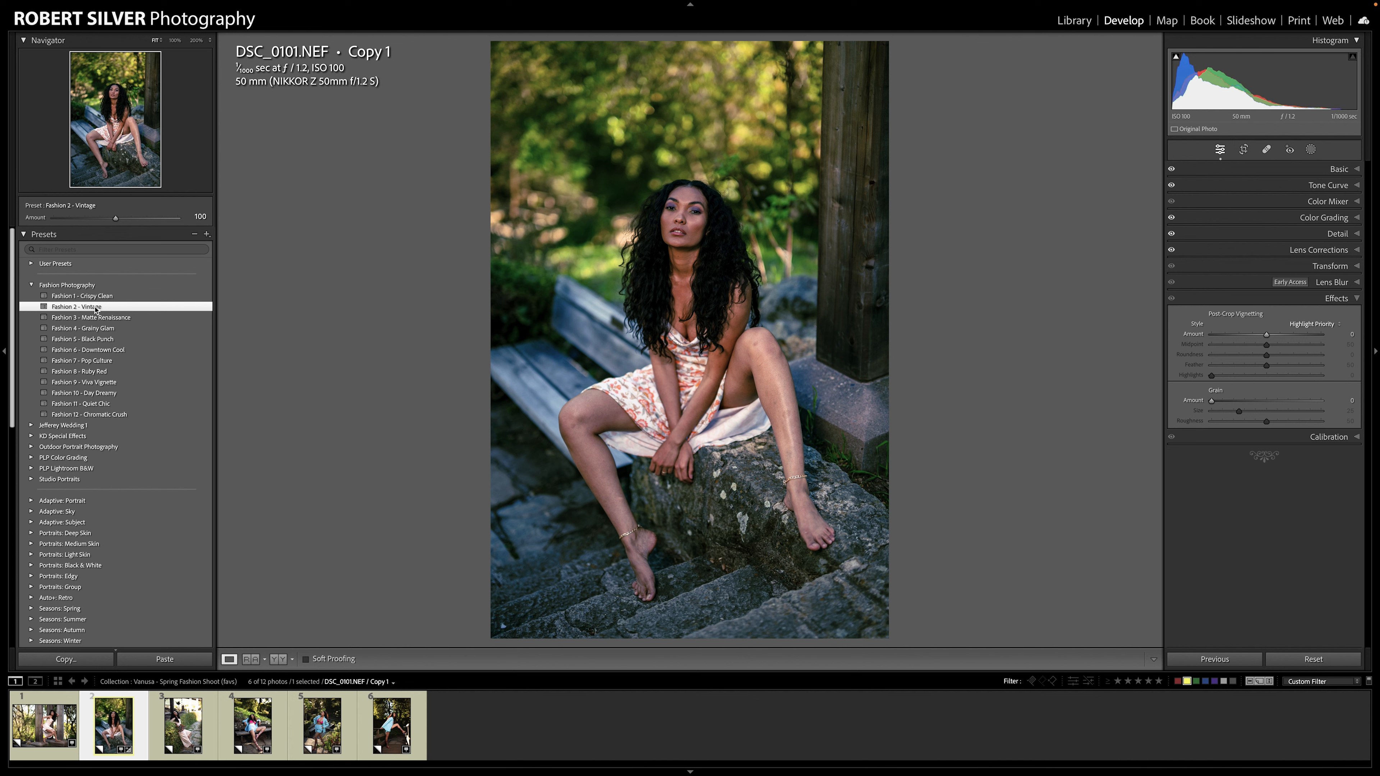
click(1338, 169)
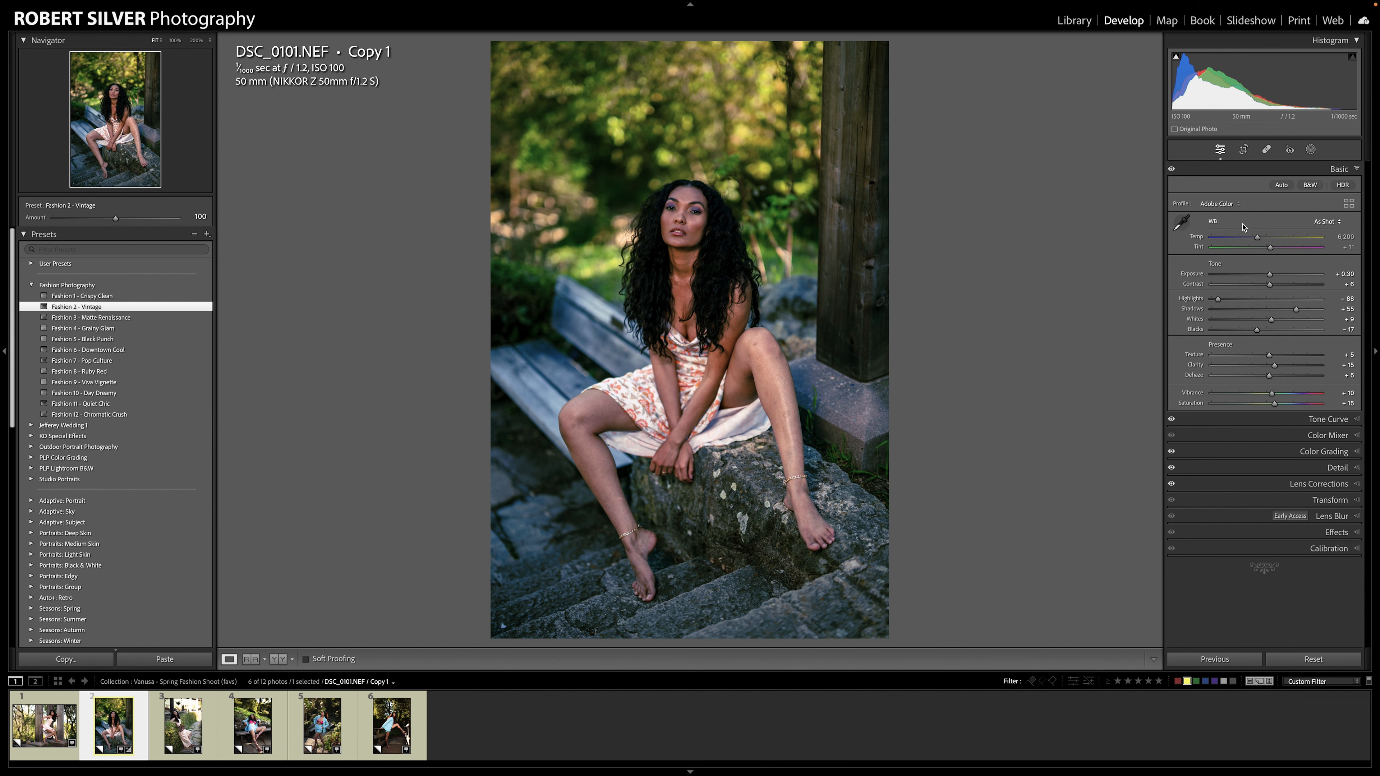
drag(1270, 274, 1289, 311)
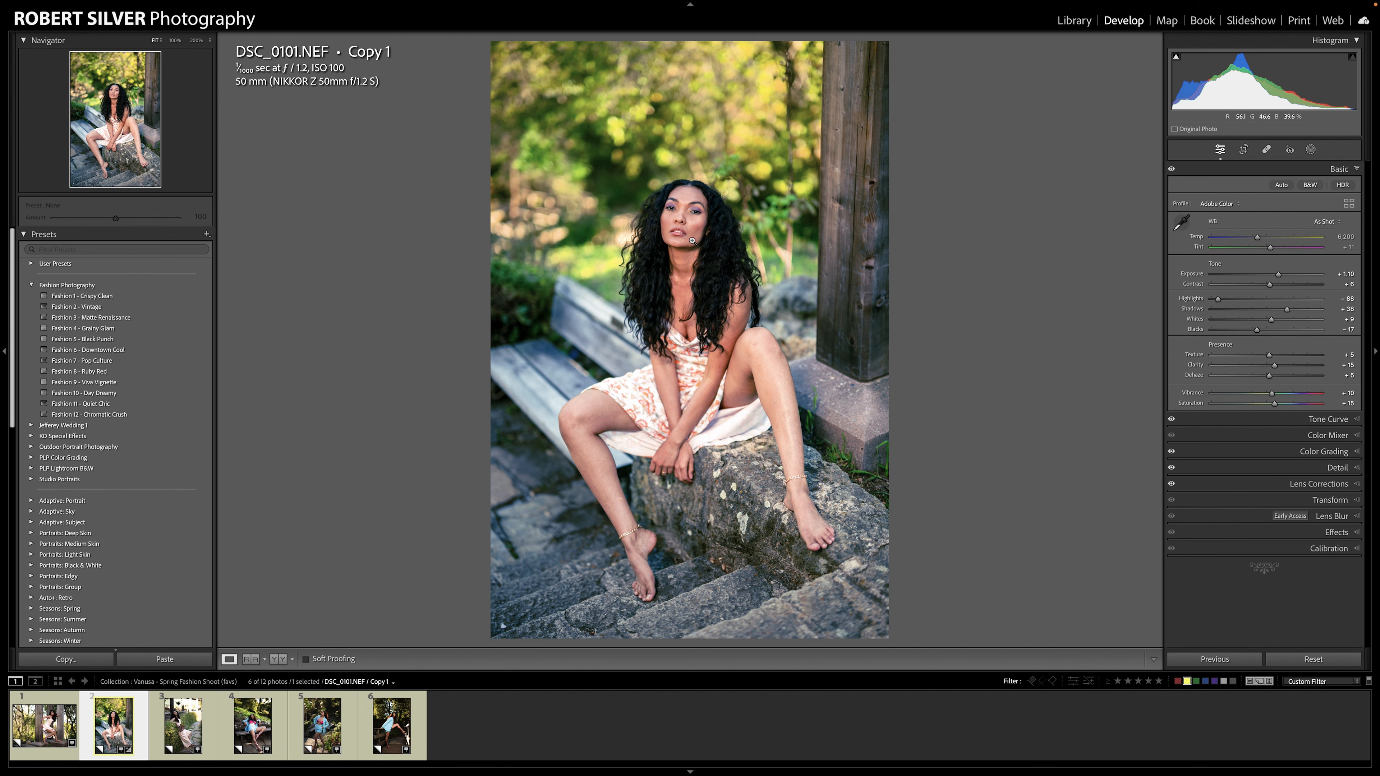
Create a radial gradient mask that covers the woman's face
key(shift+w)
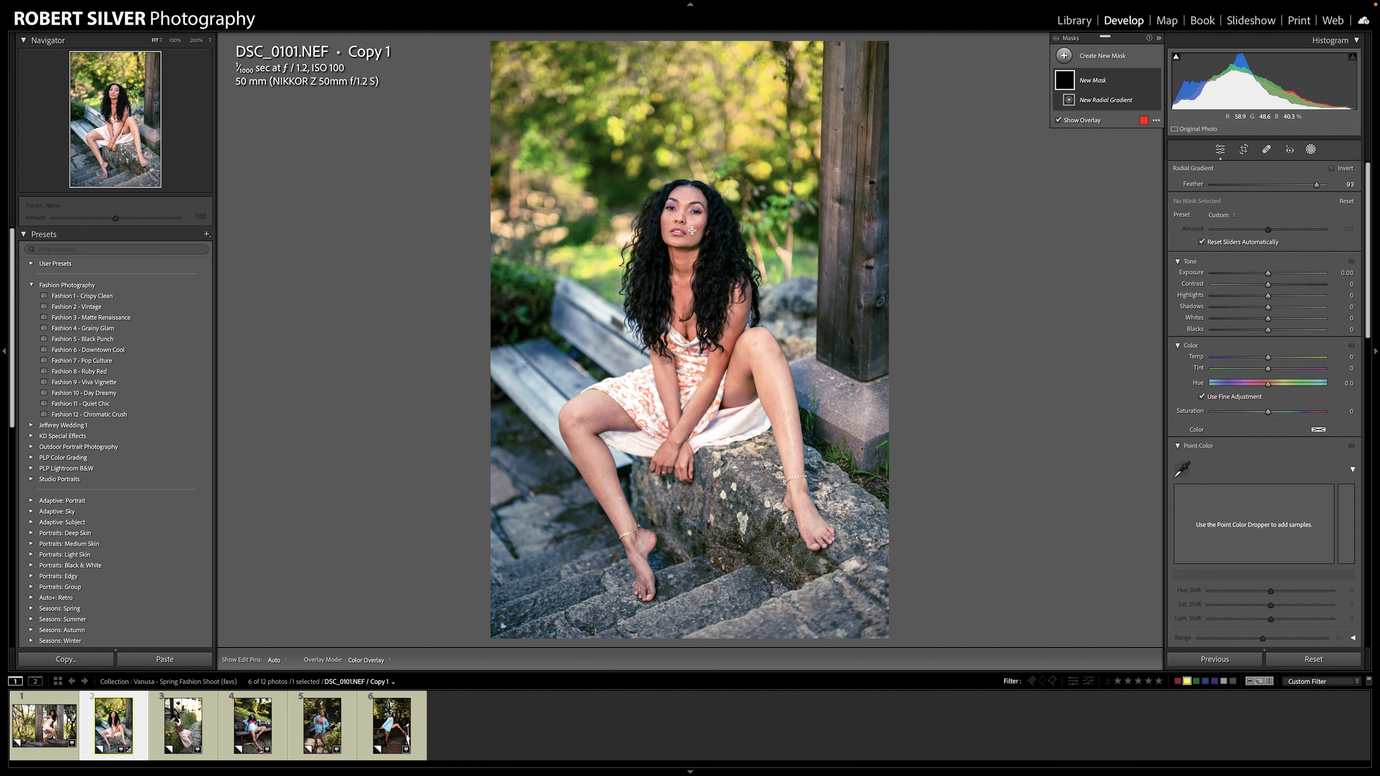
drag(675, 203, 705, 246)
drag(675, 203, 684, 218)
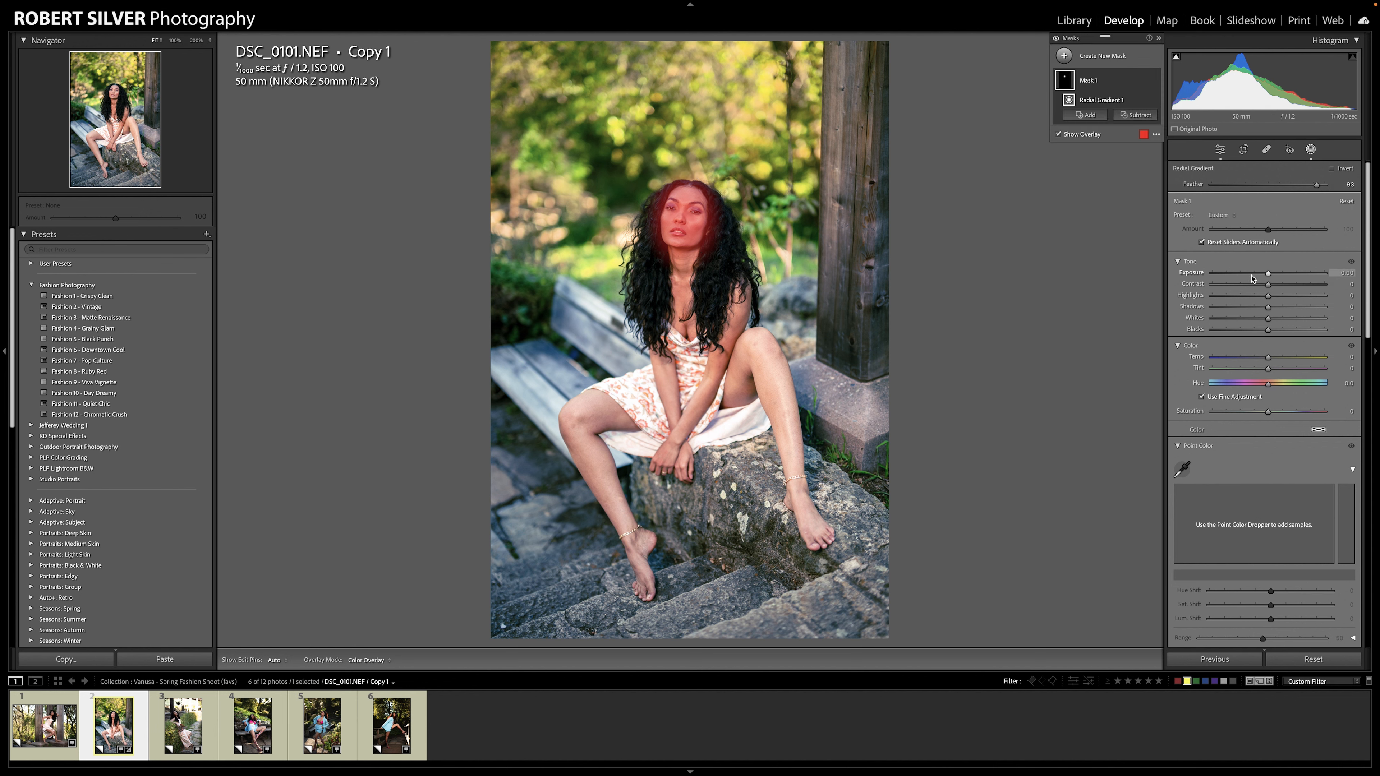
Set the face mask's exposure to 0.08 and highlights to 14, then leave masking
drag(1269, 273, 1269, 276)
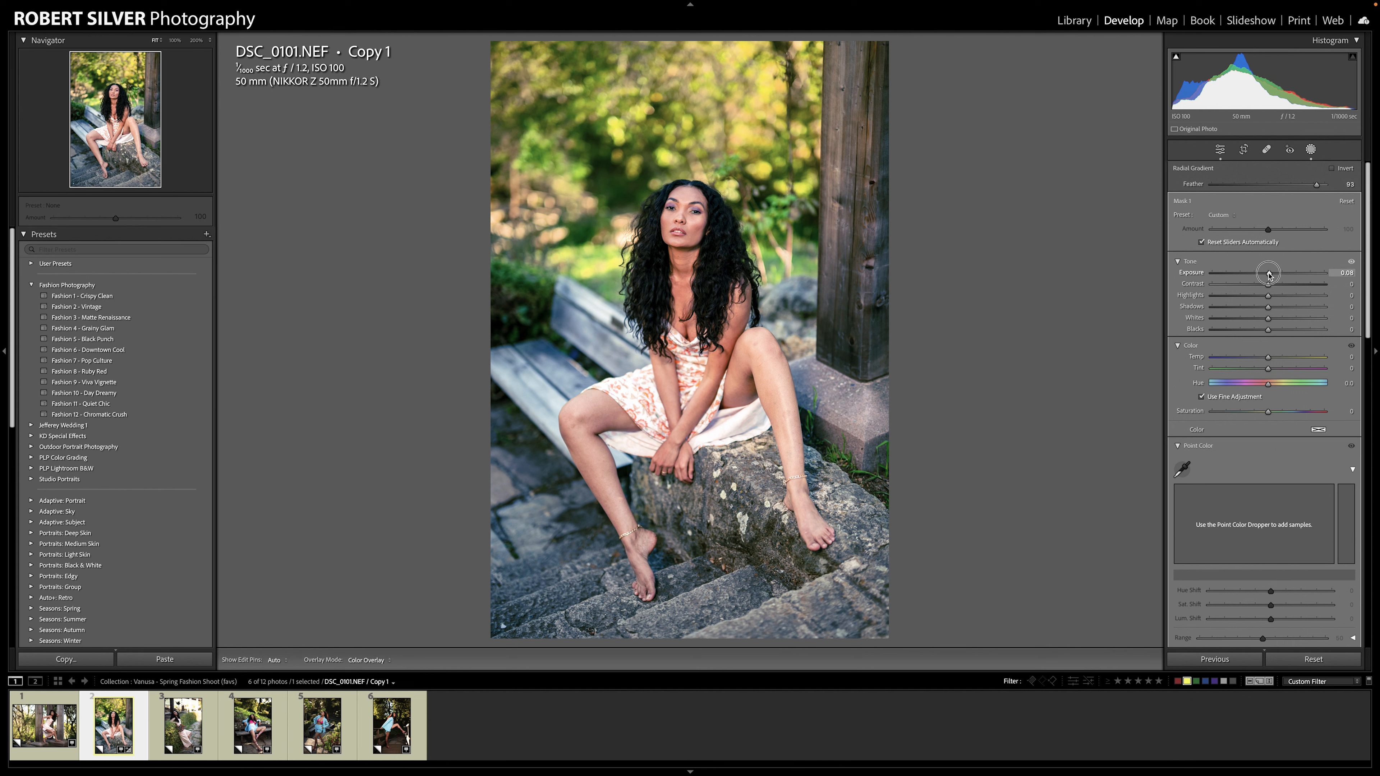
drag(1269, 276, 1270, 275)
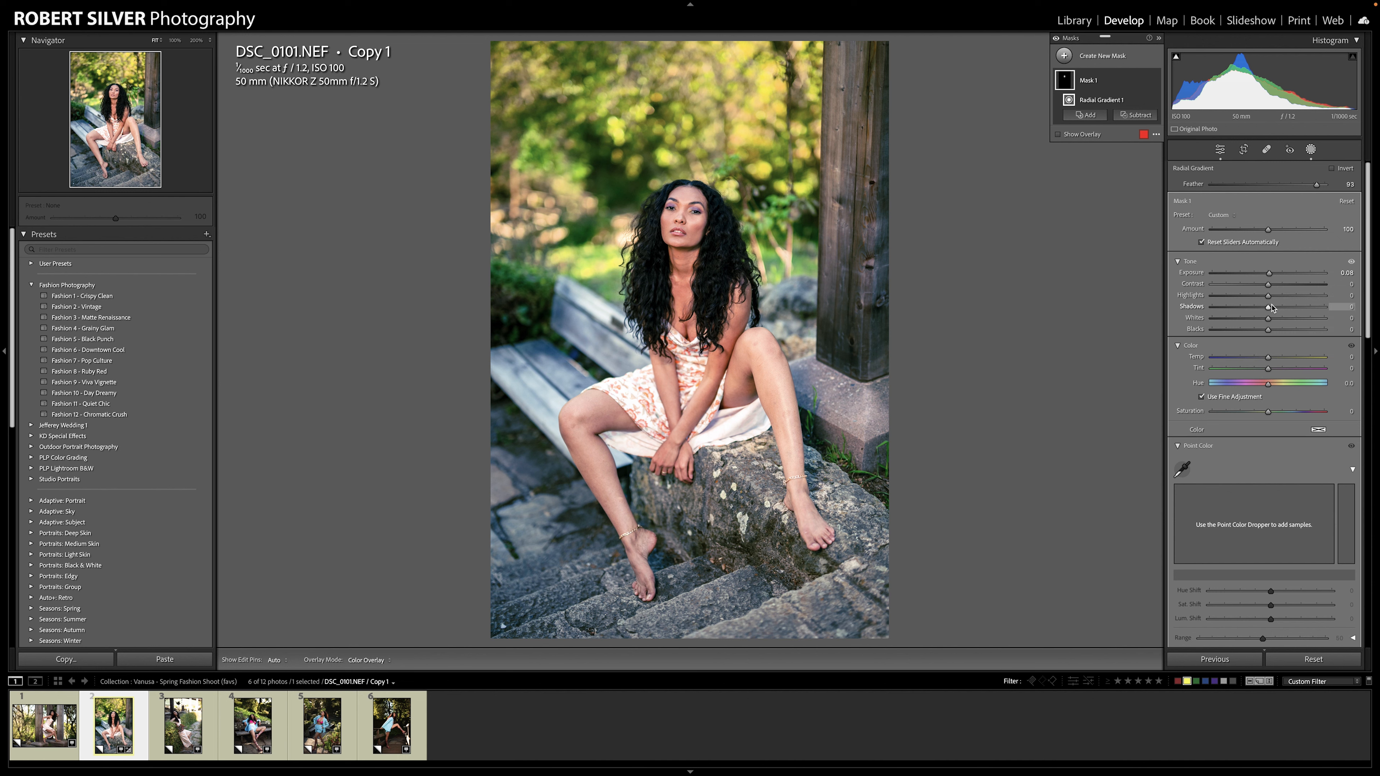
drag(1269, 296, 1278, 297)
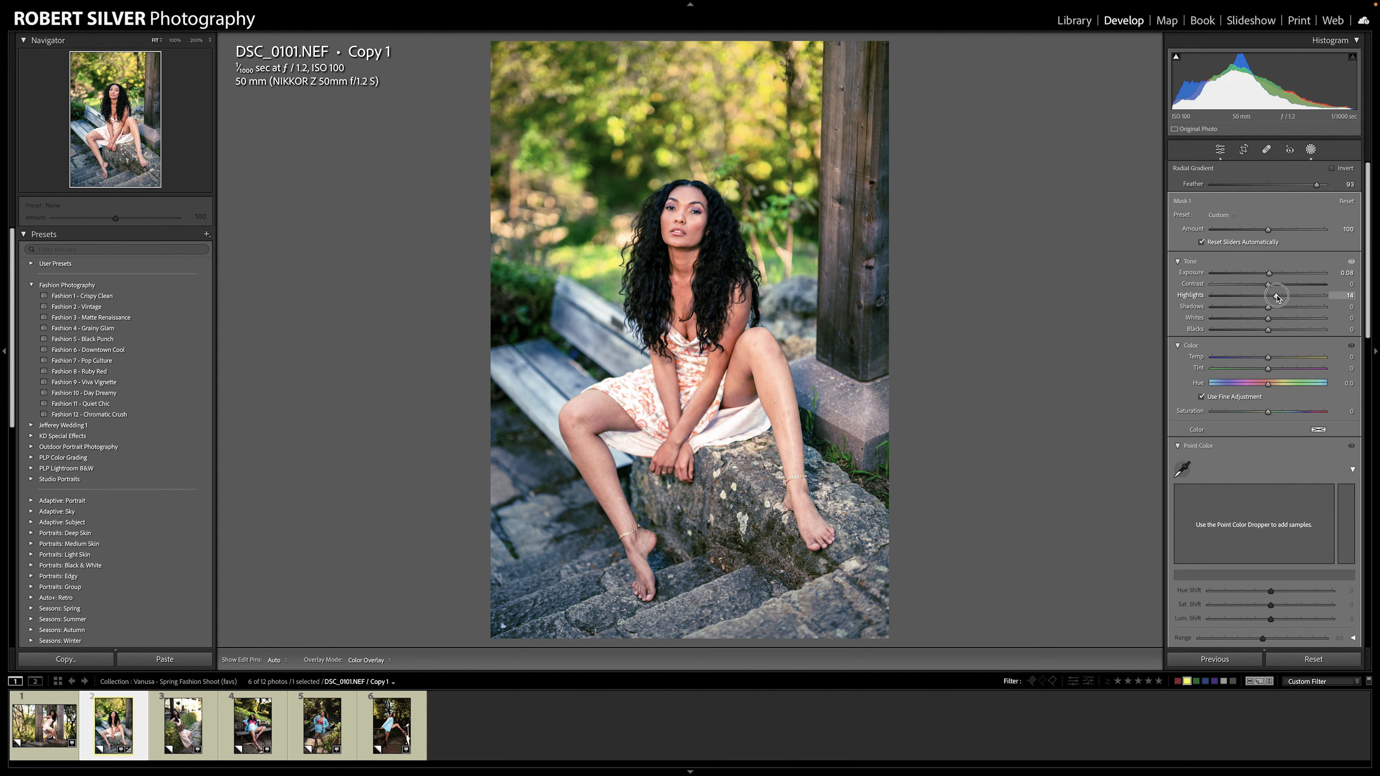
drag(1277, 298, 1277, 298)
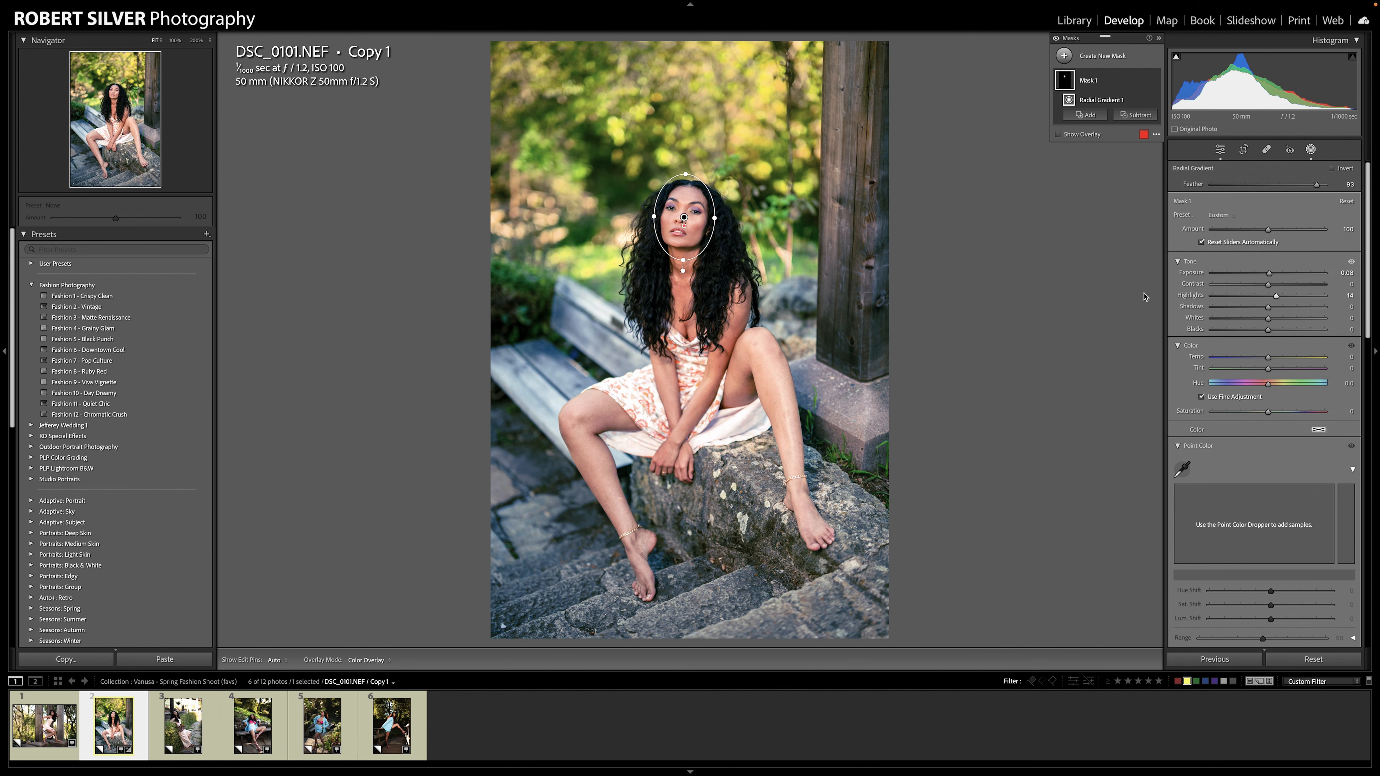
key(shift+w)
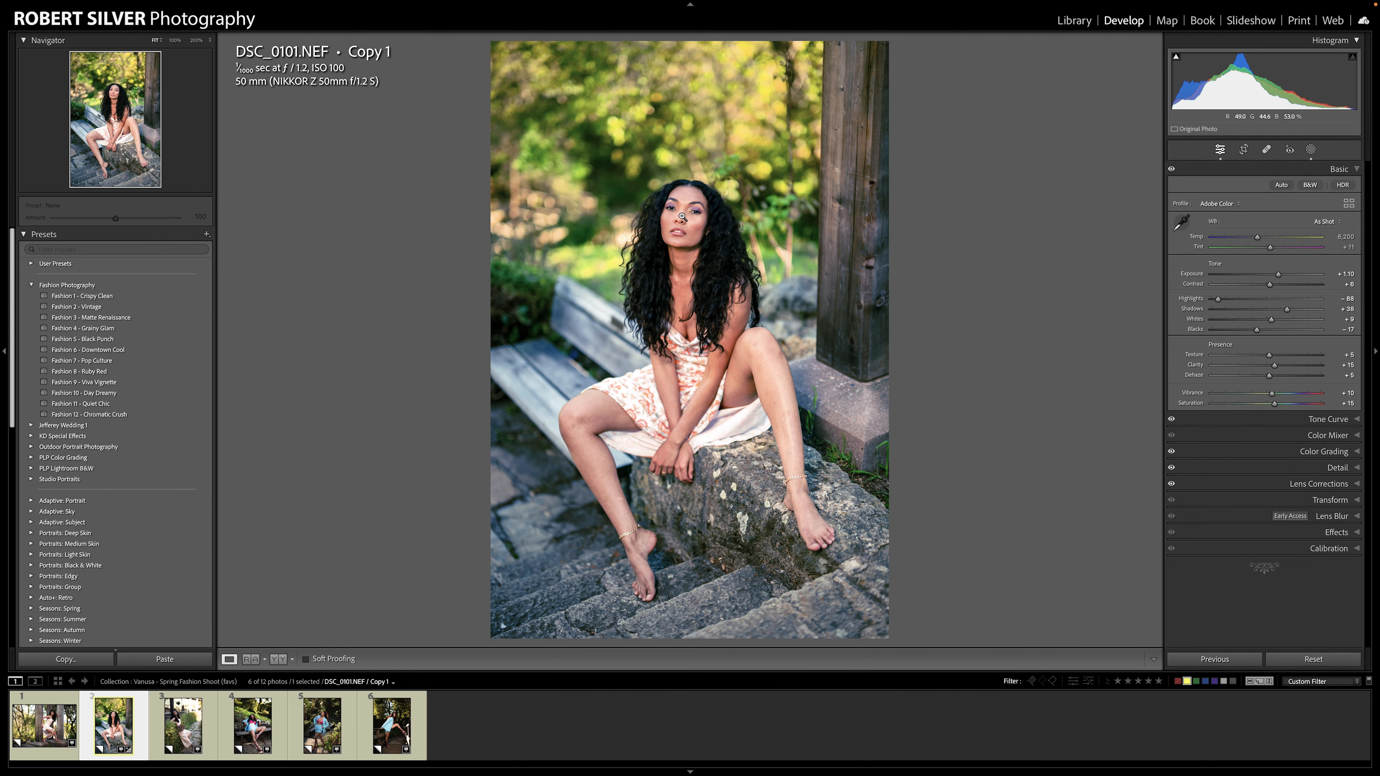
Zoom in on the face and heal the two blemishes between the eyebrows, resampling the first one
click(677, 216)
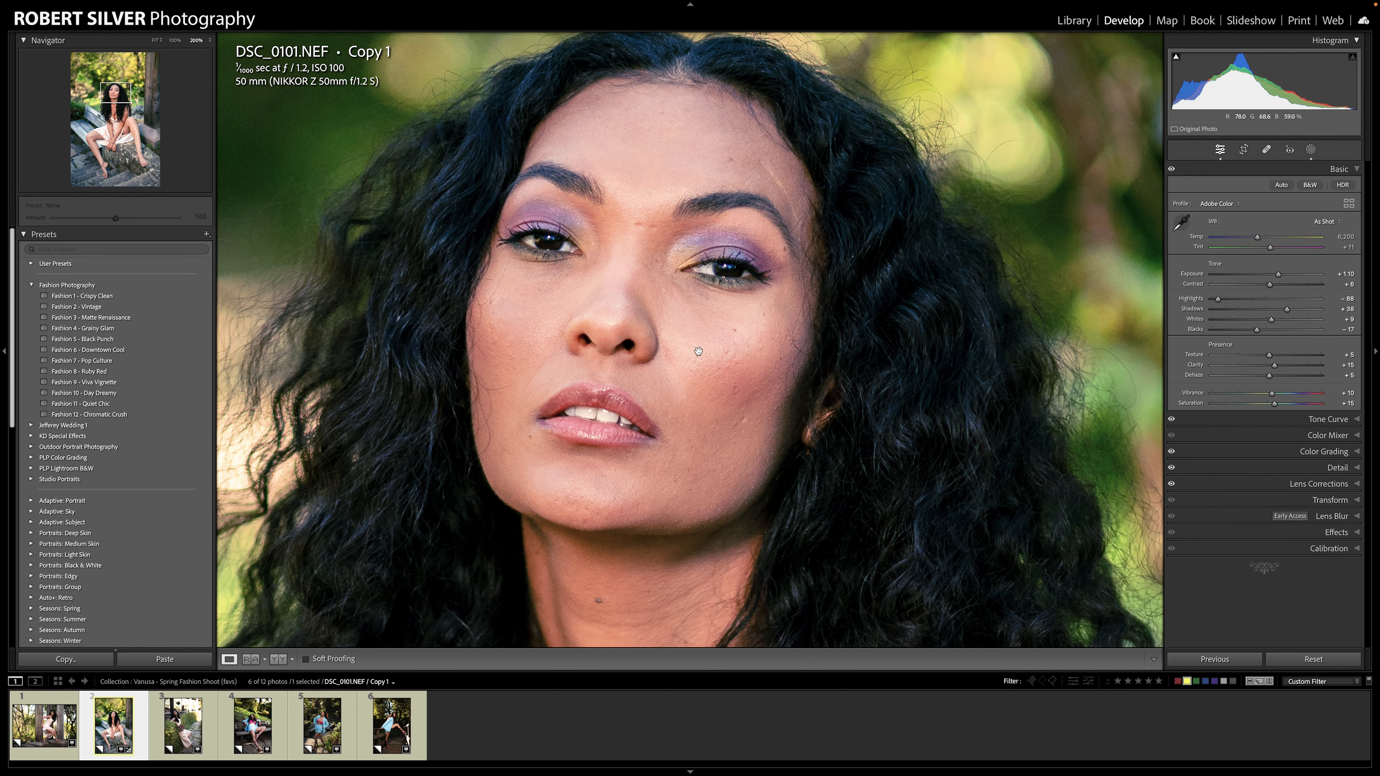
key(q)
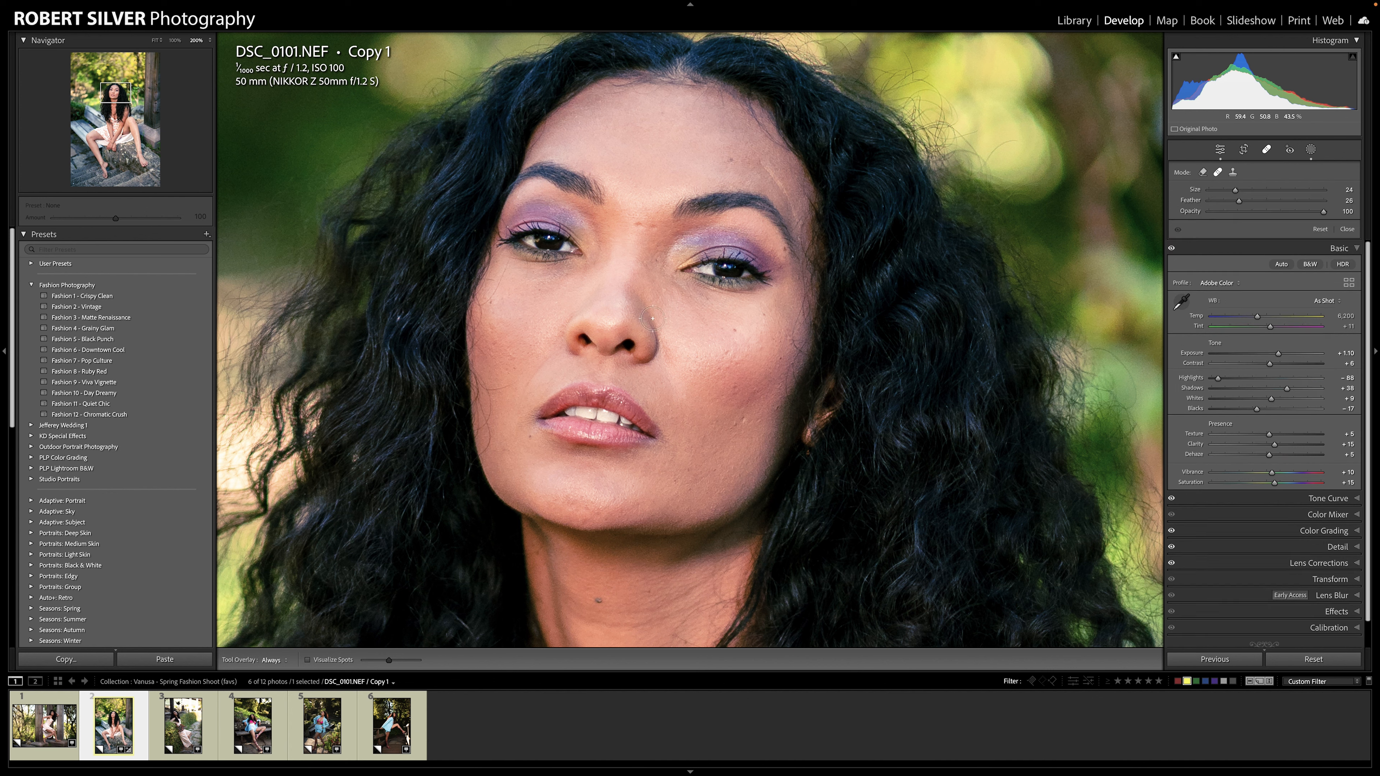
click(636, 223)
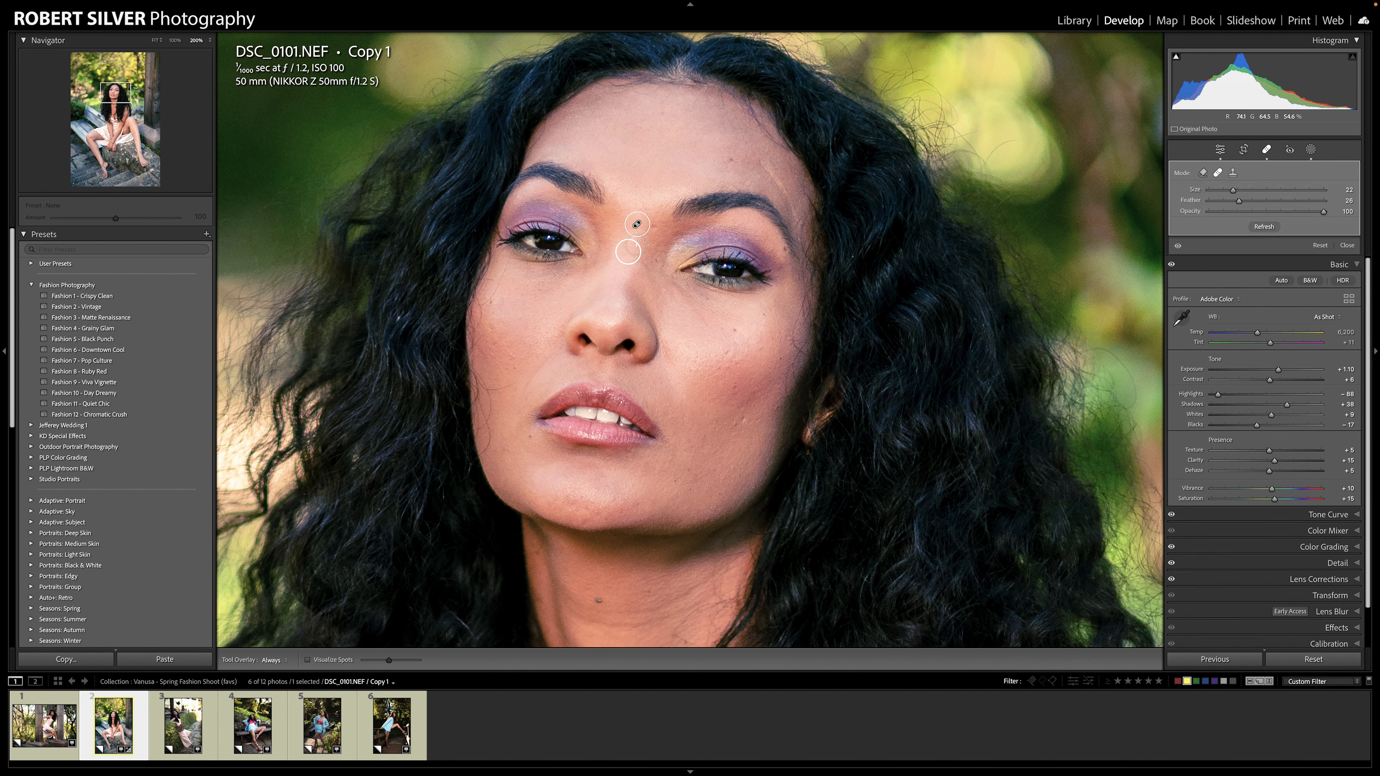
key(slash)
drag(804, 364, 650, 206)
click(654, 228)
Heal the forehead blemishes and the line near the temple with a smaller brush, sampling from clear forehead skin
key(bracketleft)
click(730, 161)
drag(758, 162, 767, 172)
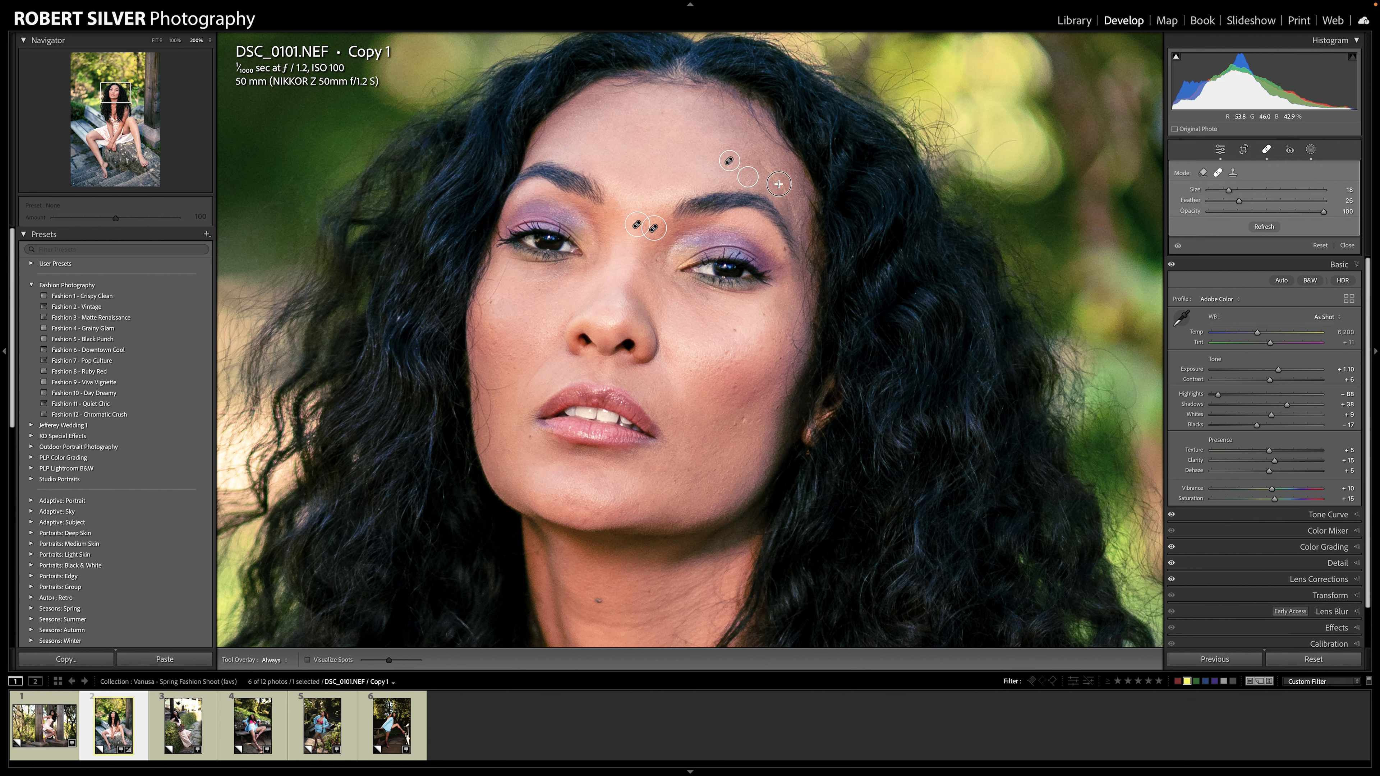
shift+click(794, 210)
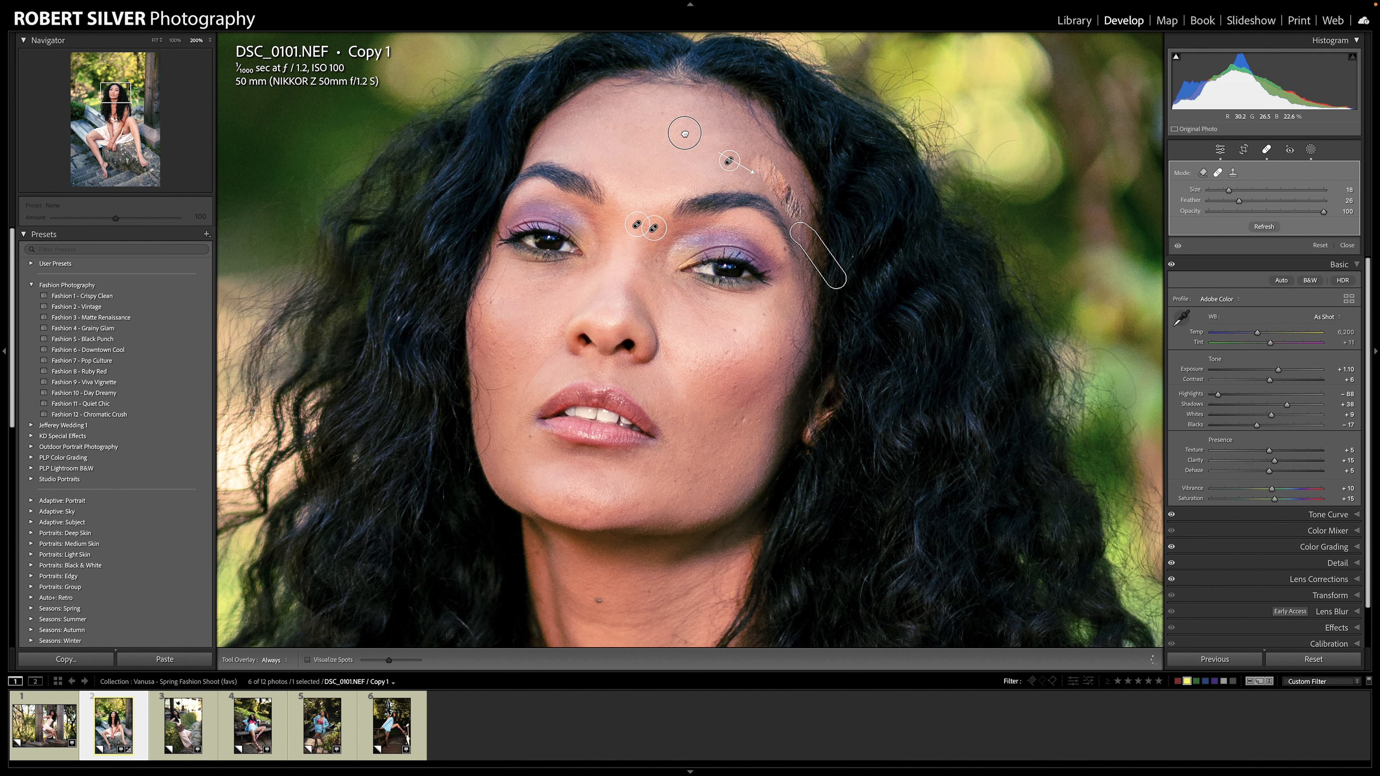
drag(684, 134, 685, 134)
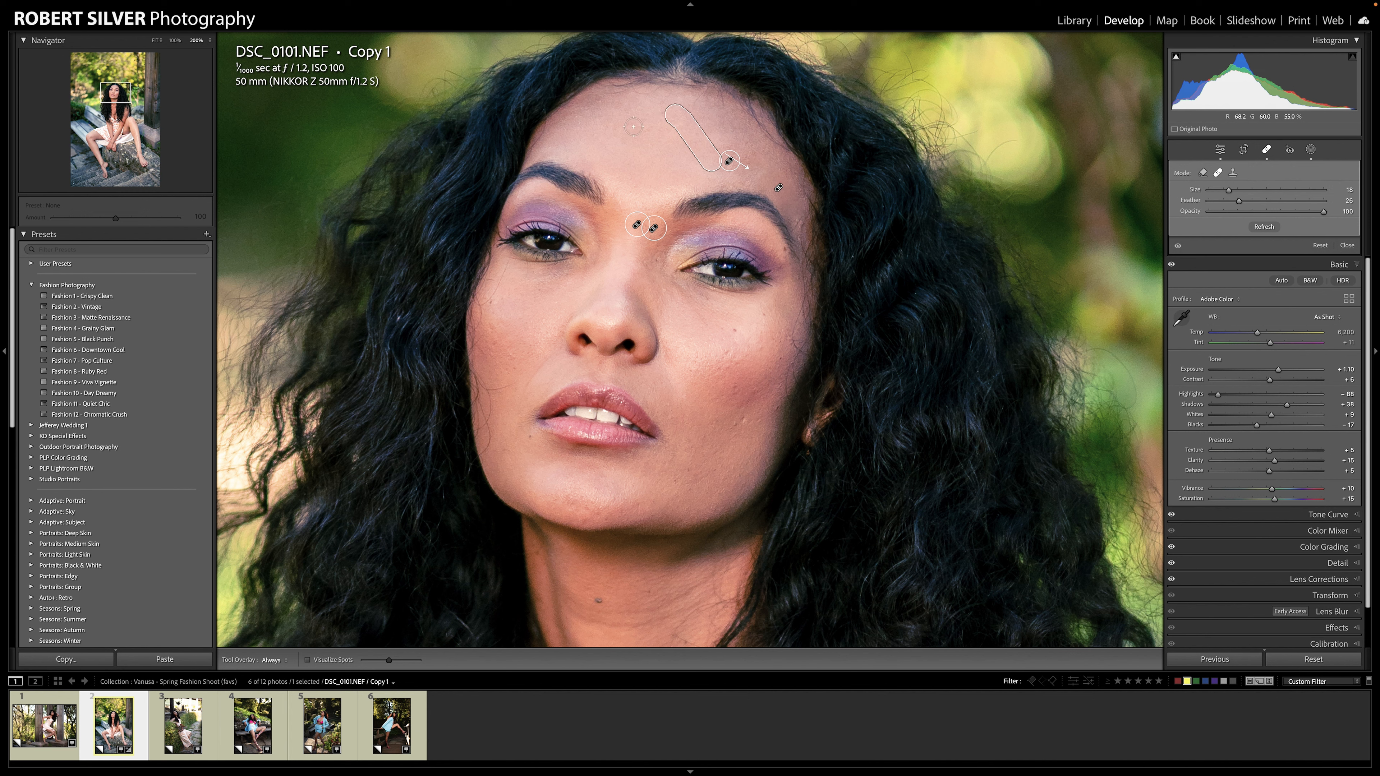
drag(647, 120, 651, 114)
click(659, 114)
Shrink the Heal brush to size 11 while removing two spots below the image-right eye and one beside its outer corner
scroll(735, 329, down, 3)
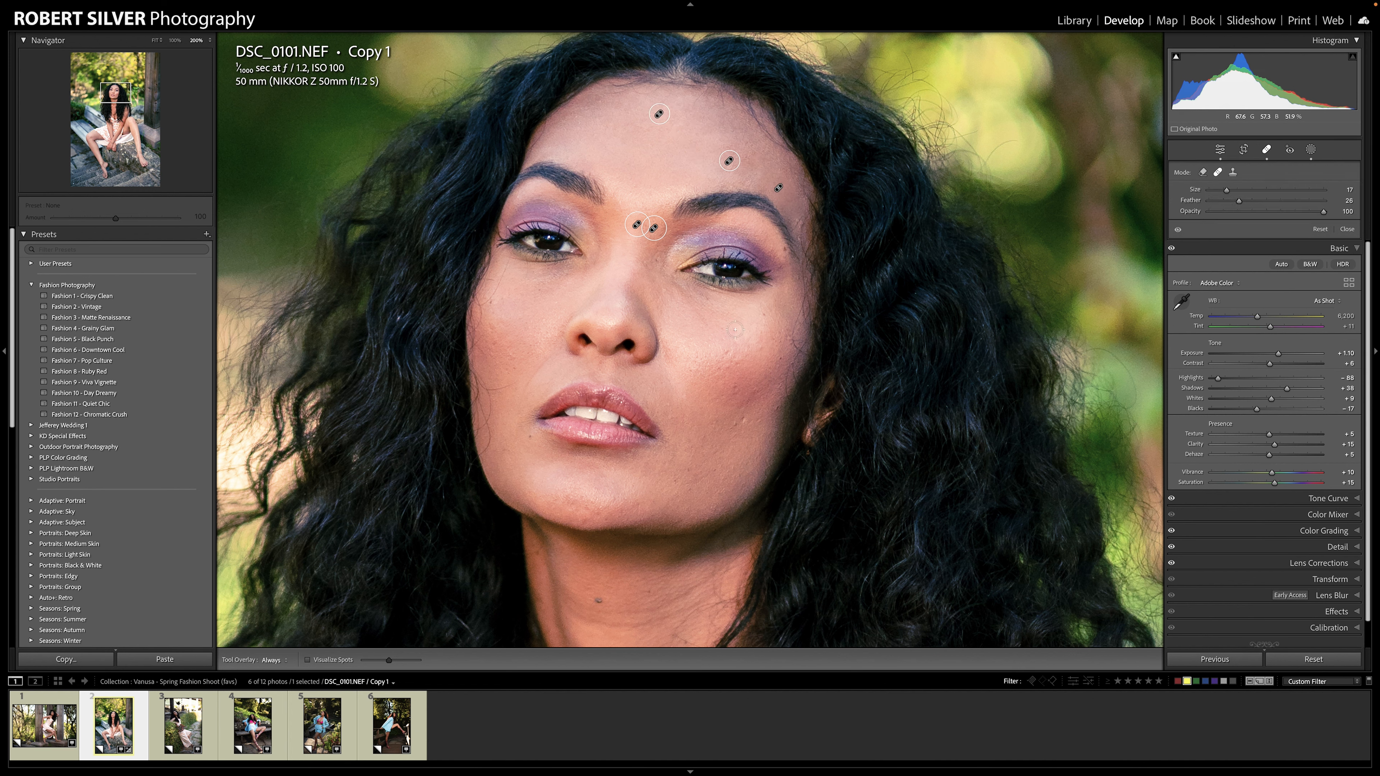
click(734, 329)
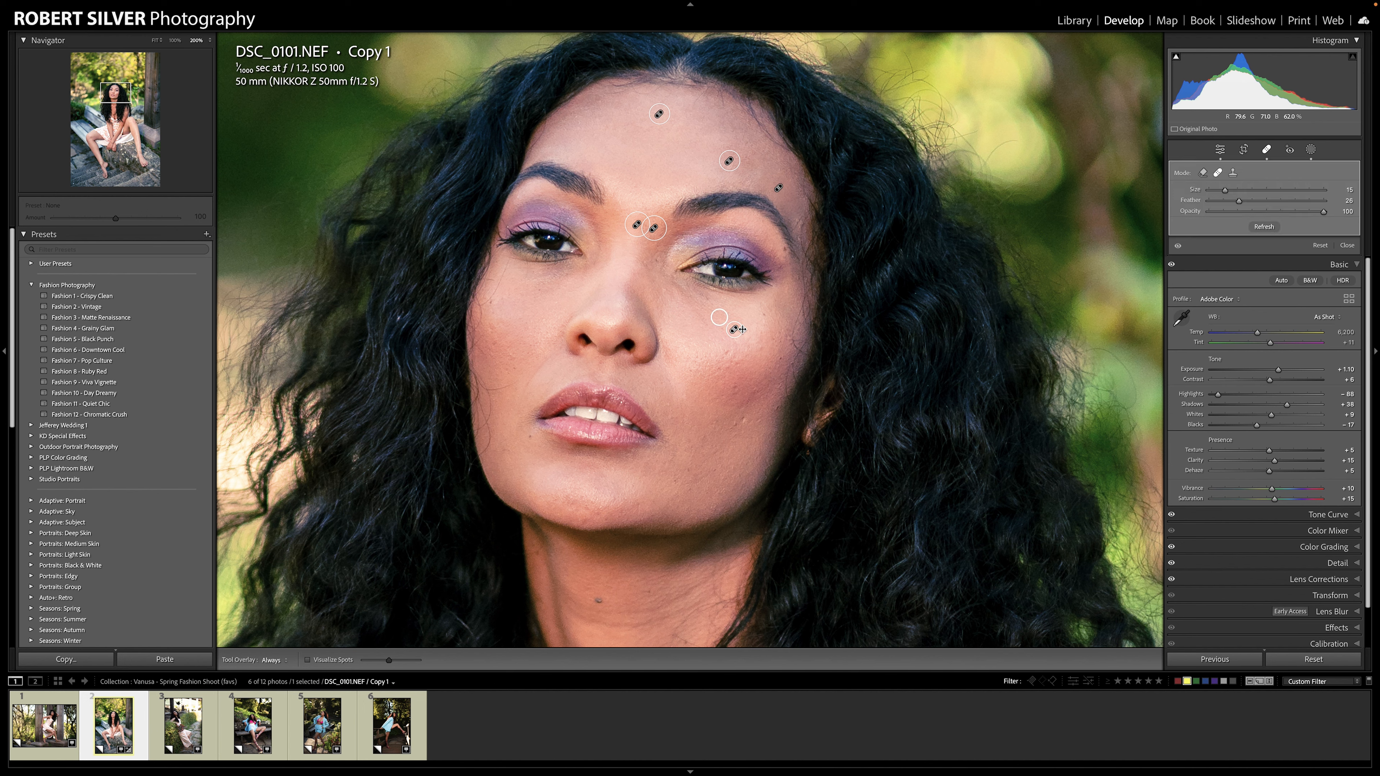
drag(719, 318, 757, 315)
click(763, 313)
scroll(783, 252, down, 2)
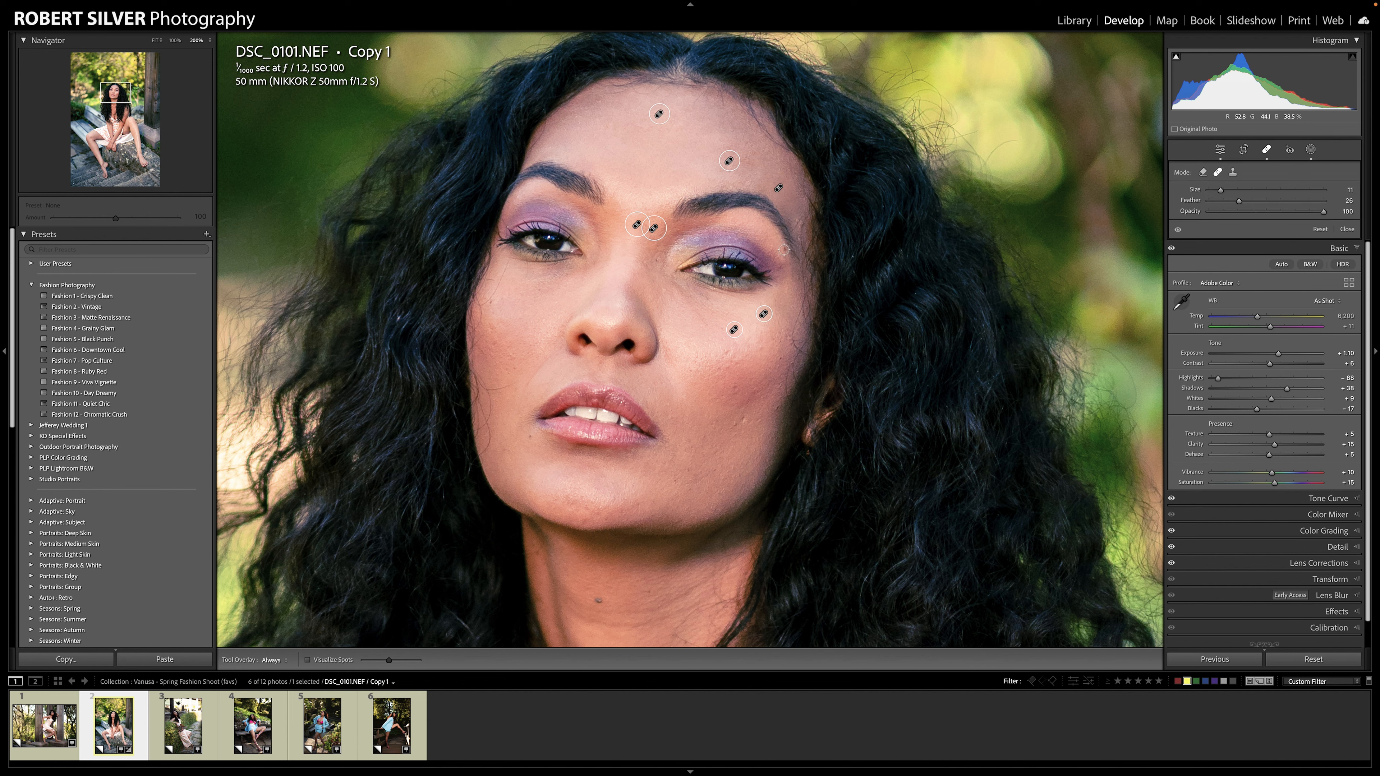
click(784, 249)
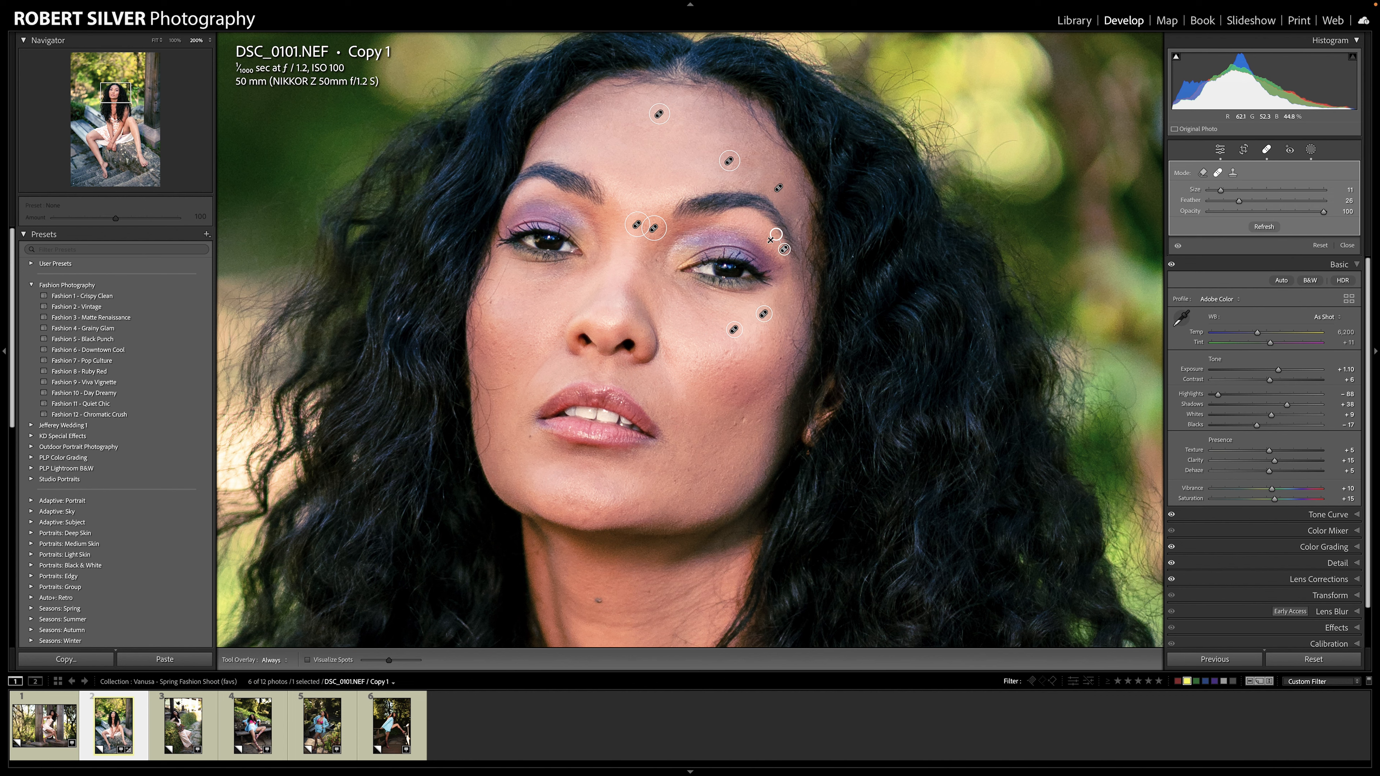
Heal the spots on the image-left cheek, beside the mouth corner and on the image-right cheek, adjusting sample areas
click(547, 295)
click(530, 437)
drag(734, 430, 803, 396)
key(slash)
click(735, 387)
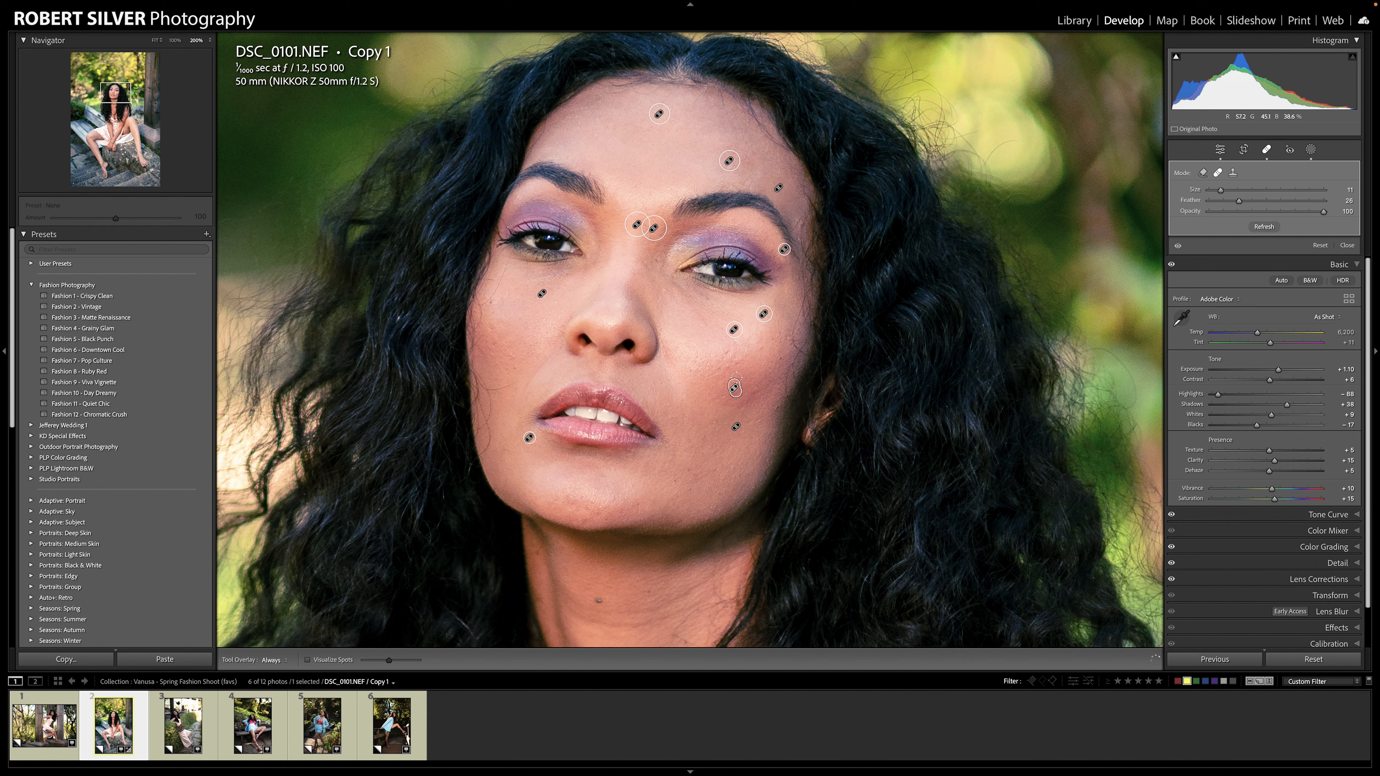
click(726, 353)
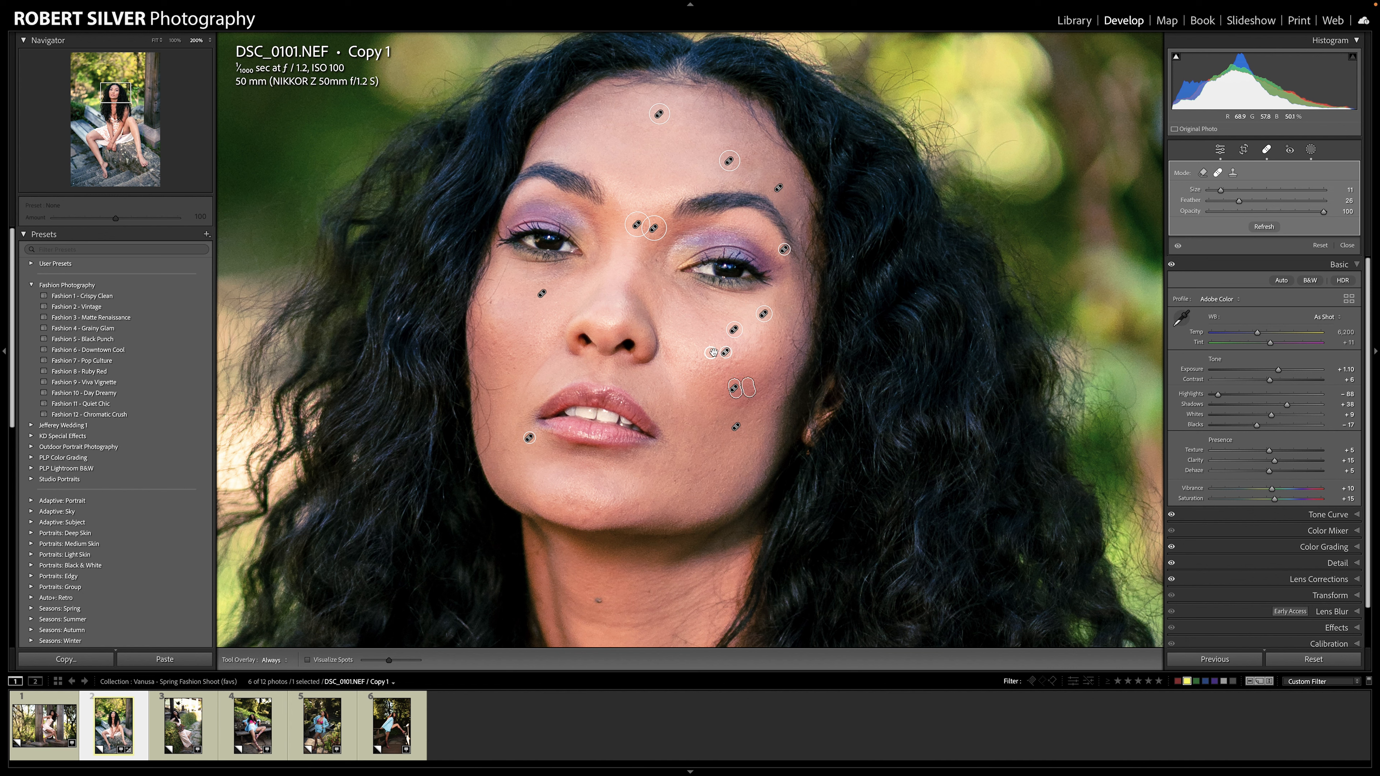
Heal the small blemishes under both eyes, beside the nose bridge and across the image-left cheek
click(705, 326)
click(665, 288)
click(656, 259)
click(645, 265)
click(567, 275)
click(495, 344)
key(slash)
click(542, 323)
click(555, 303)
click(511, 356)
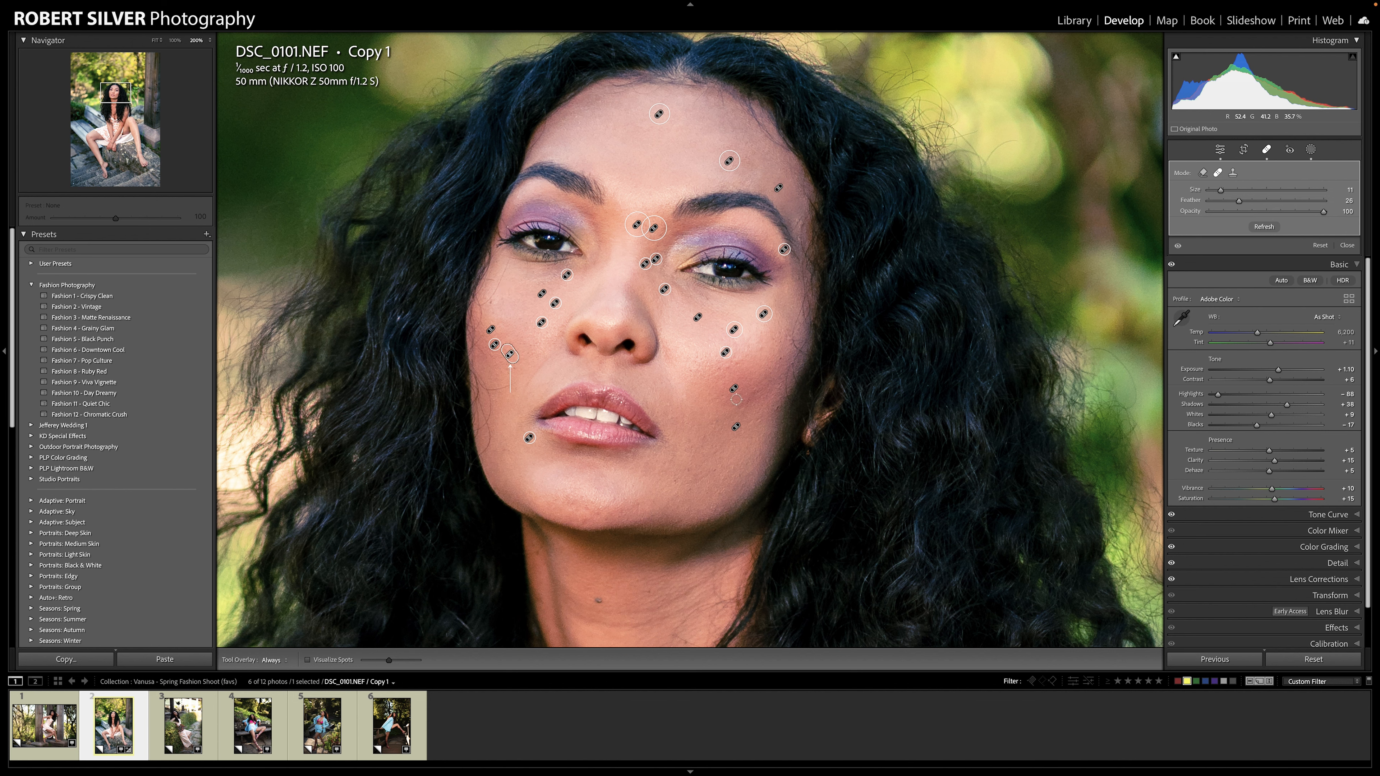
Heal the remaining spots on the image-right cheek, jaw and chin, then leave the Heal tool
click(779, 361)
click(715, 377)
click(675, 482)
drag(596, 514, 566, 501)
click(701, 296)
key(q)
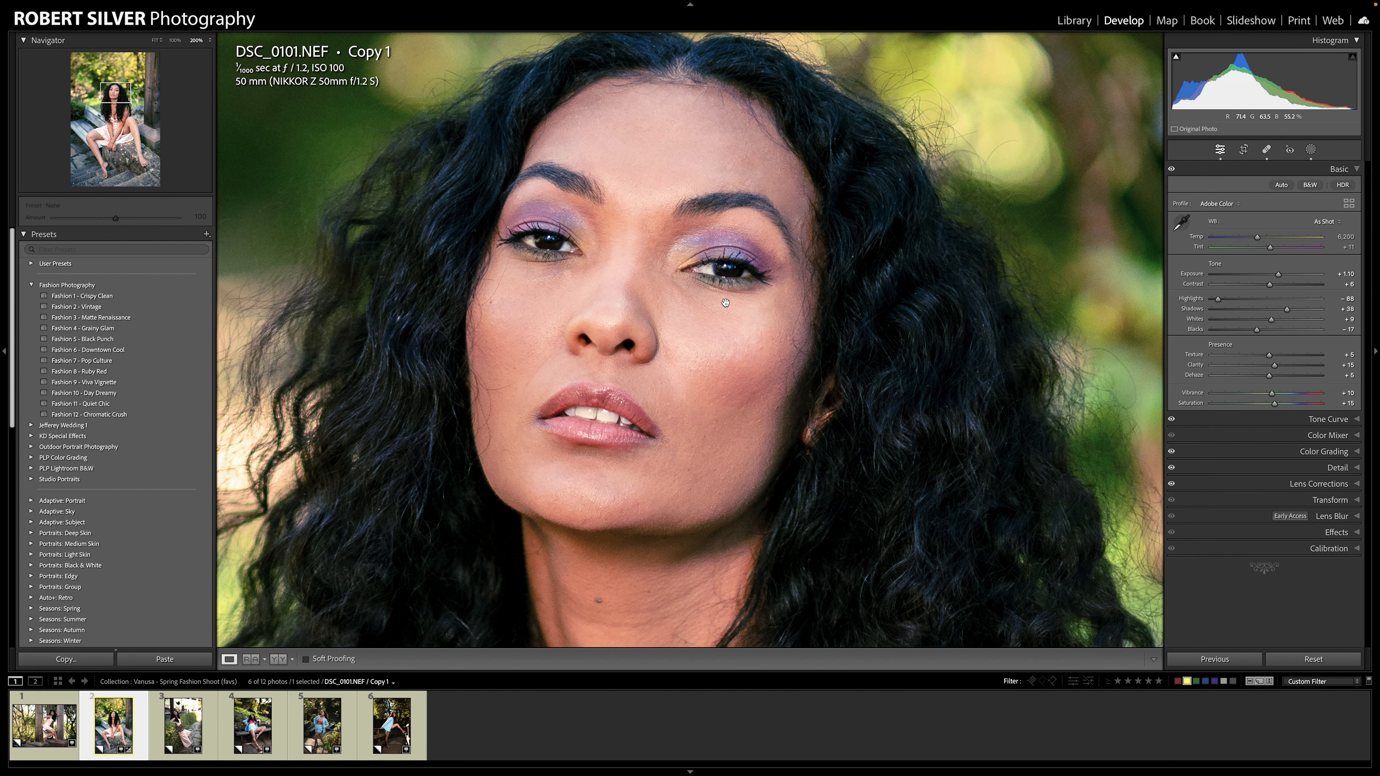
Compare the retouched face with its before view and adjust the sample of the heal spot under the image-left eye
key(backslash)
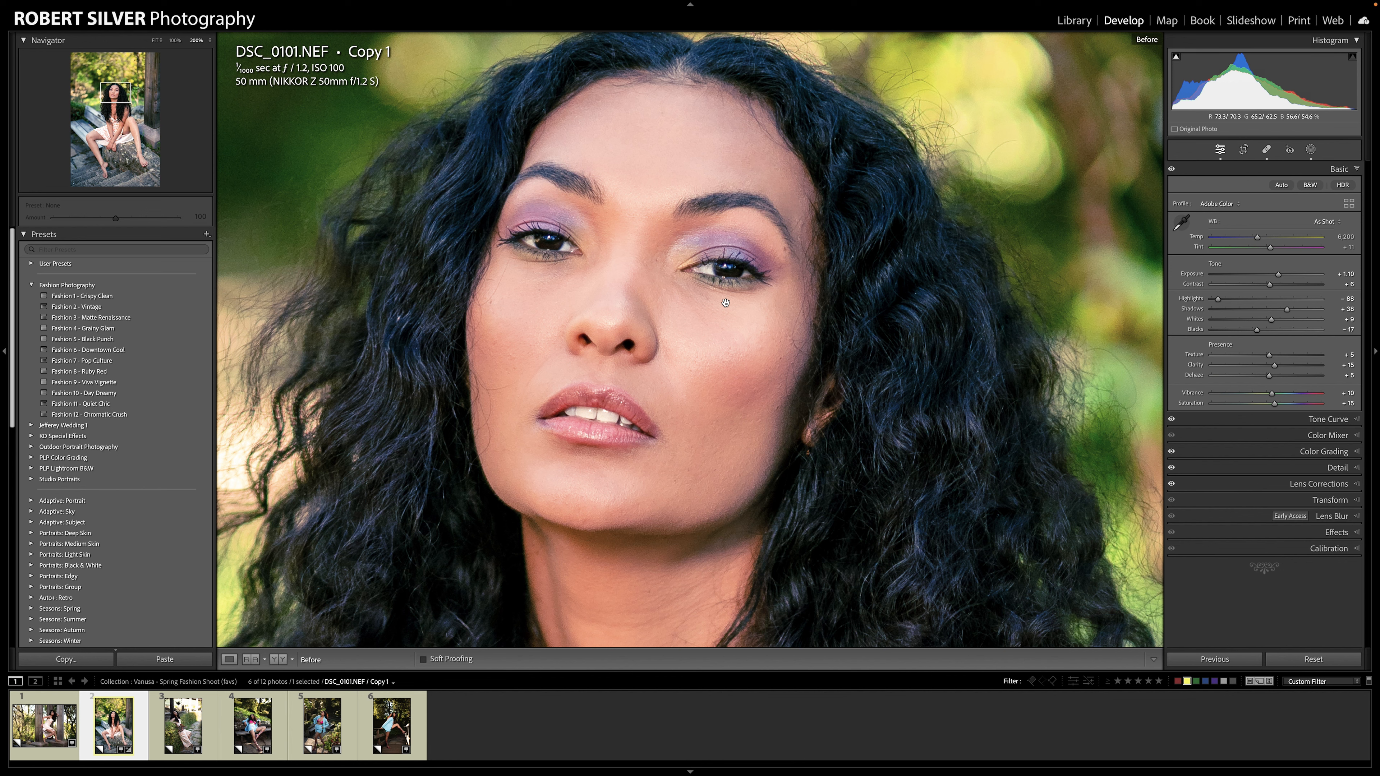
key(backslash)
key(backslash)
key(backslash)
key(q)
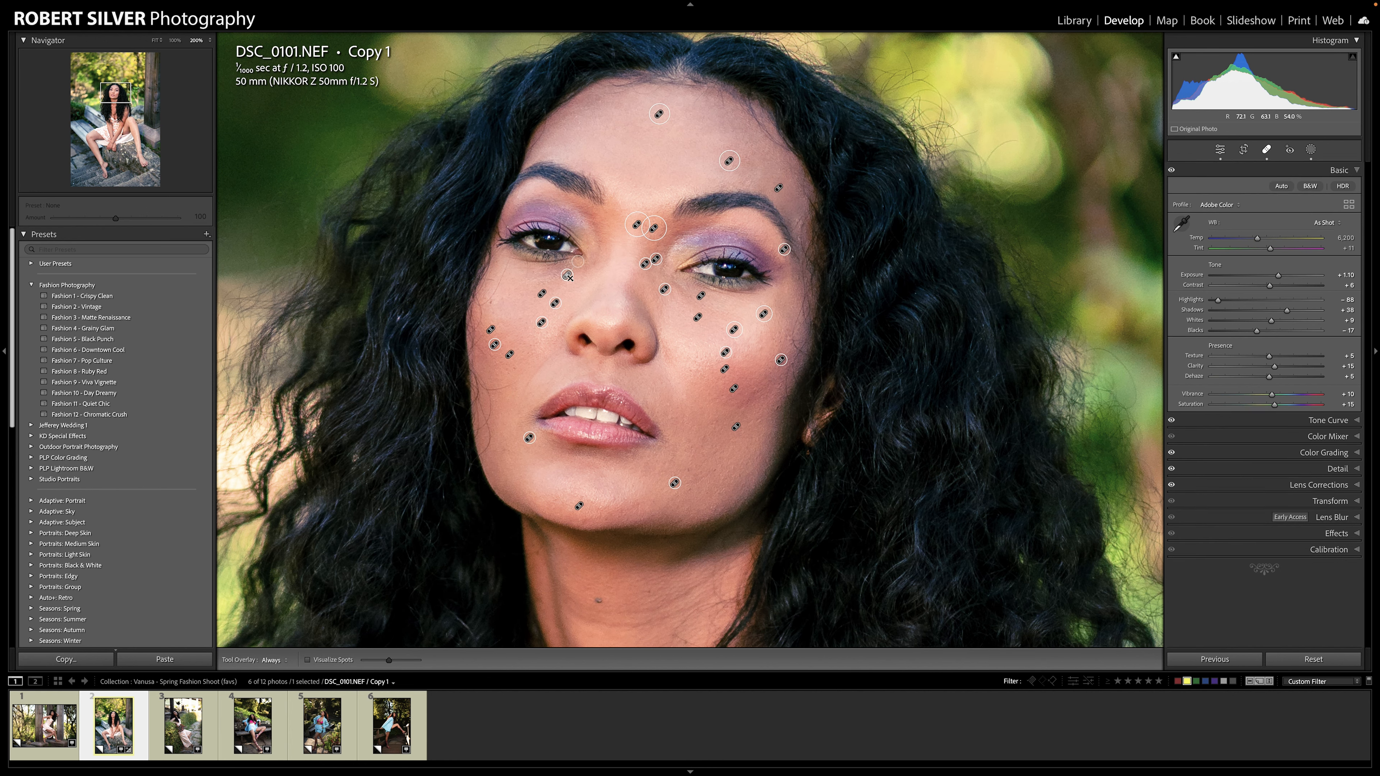
drag(567, 276, 559, 287)
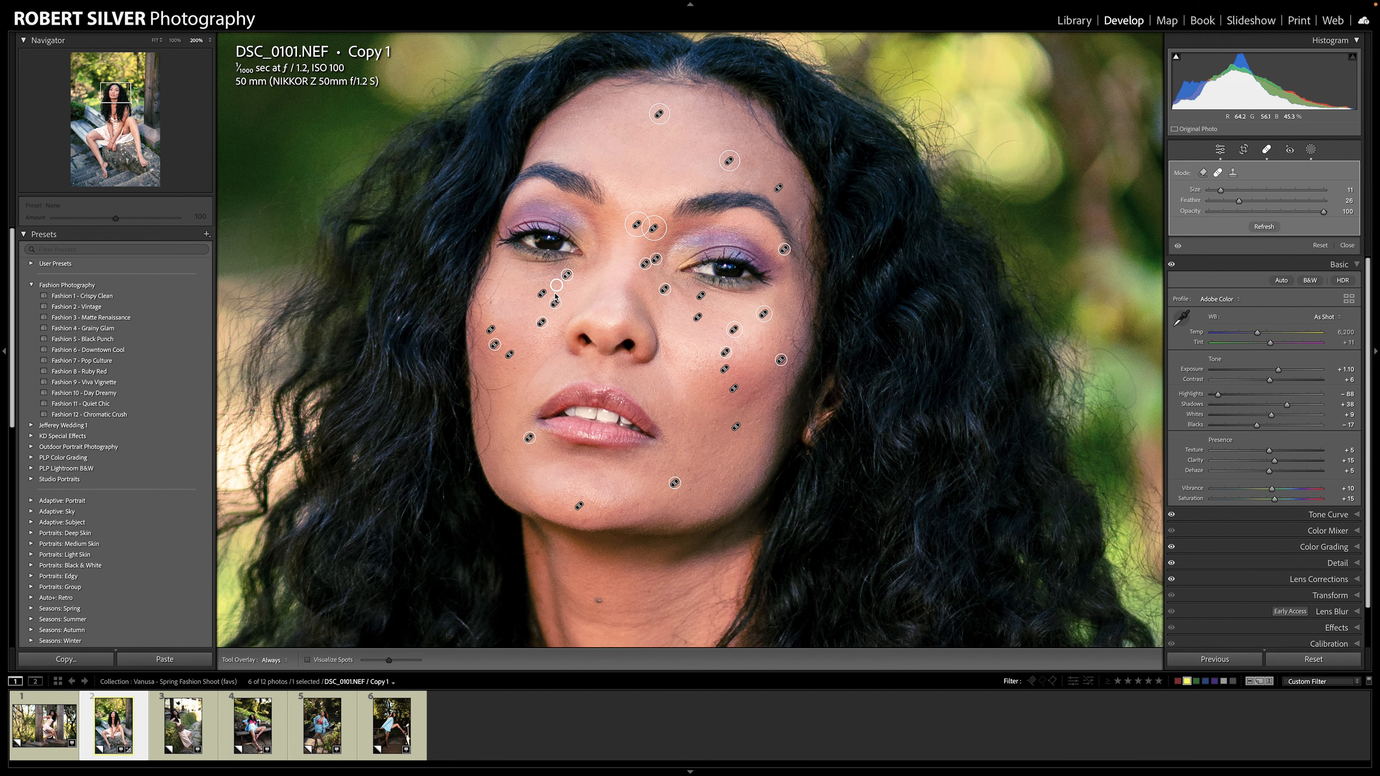
Heal the three blemishes on the neck, moving their sample areas to nearby clear skin
key(q)
drag(678, 456, 570, 335)
key(q)
click(553, 339)
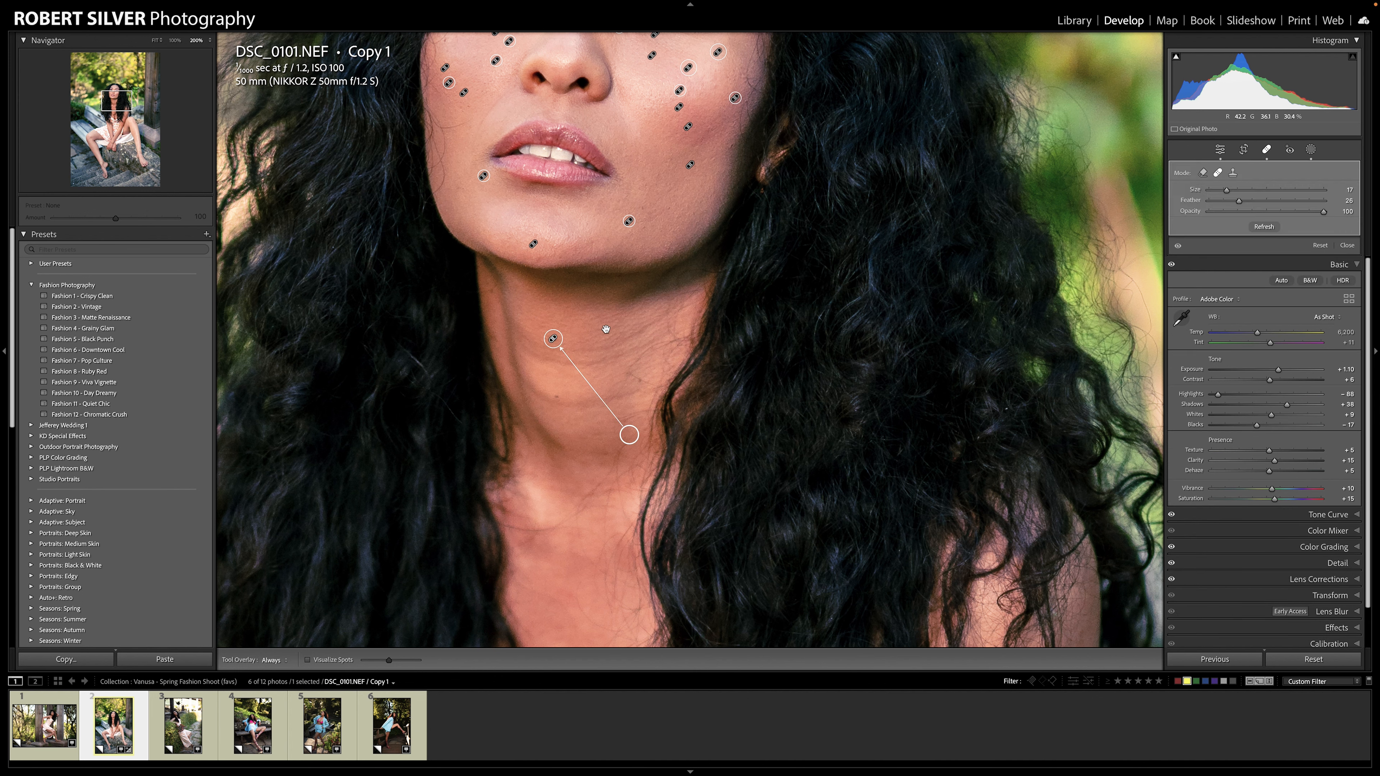
drag(631, 433, 570, 328)
click(604, 330)
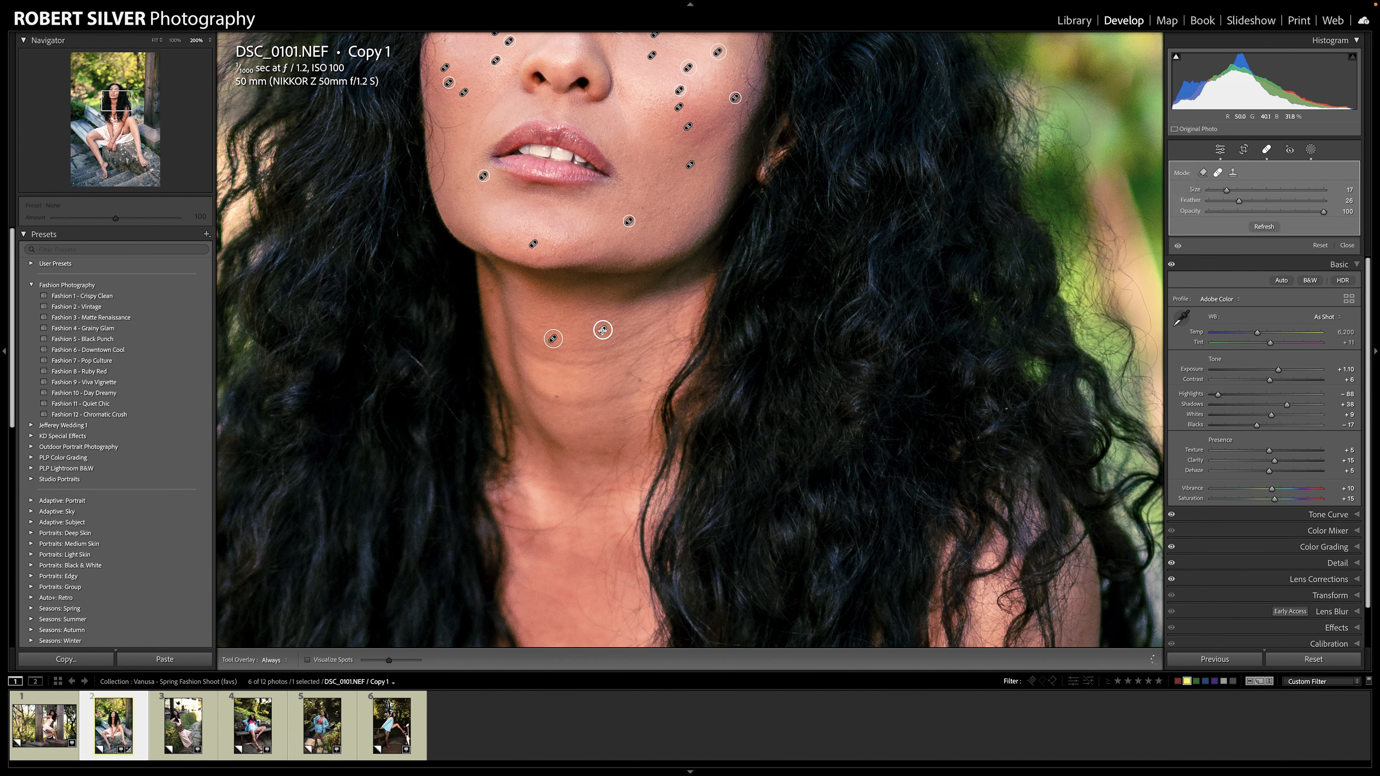
click(557, 394)
drag(557, 429, 580, 389)
Rework the healing around the chin with a different sample area, then leave the tool and view the whole photo
drag(538, 255, 594, 244)
key(slash)
drag(569, 227, 566, 227)
key(q)
click(614, 270)
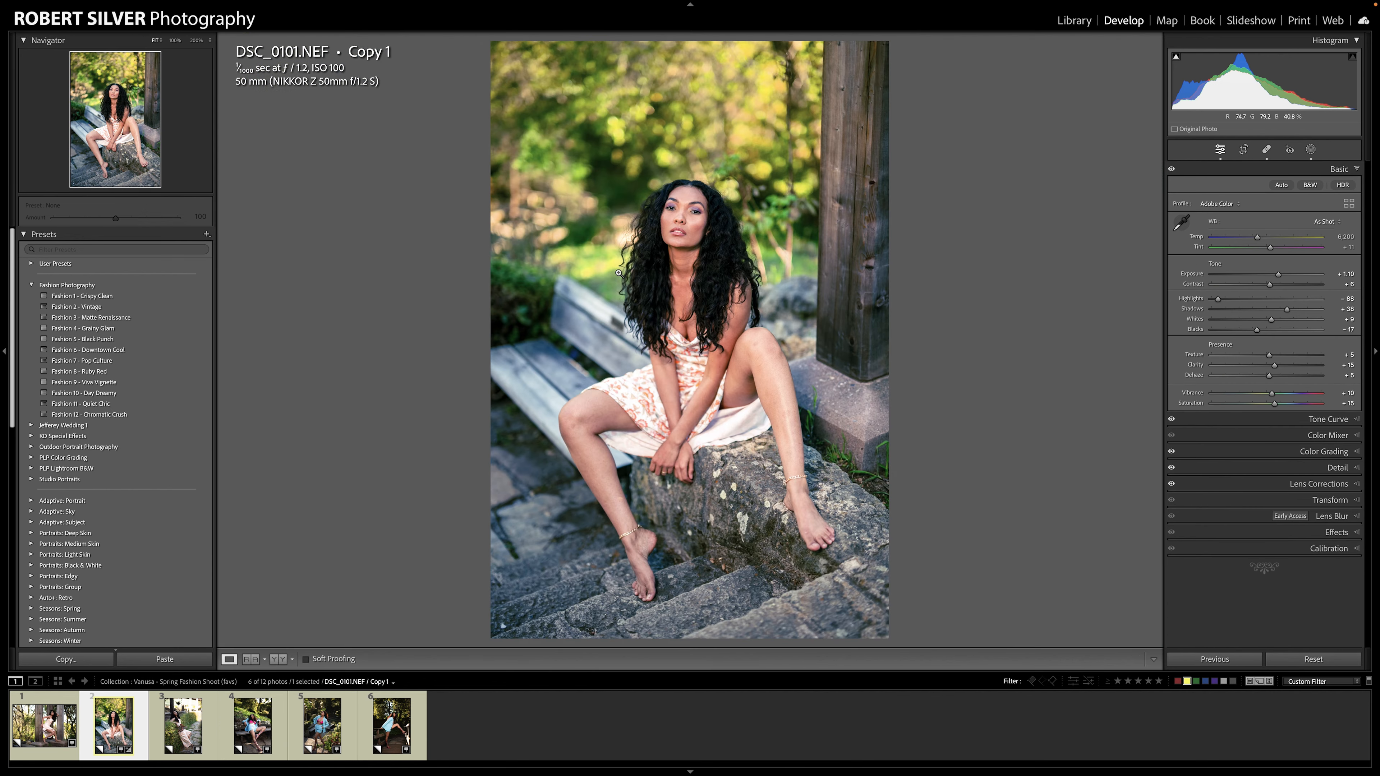
Refine the heal area along the lower edge of the chin, then leave the Heal tool and check the whole face
click(665, 275)
key(q)
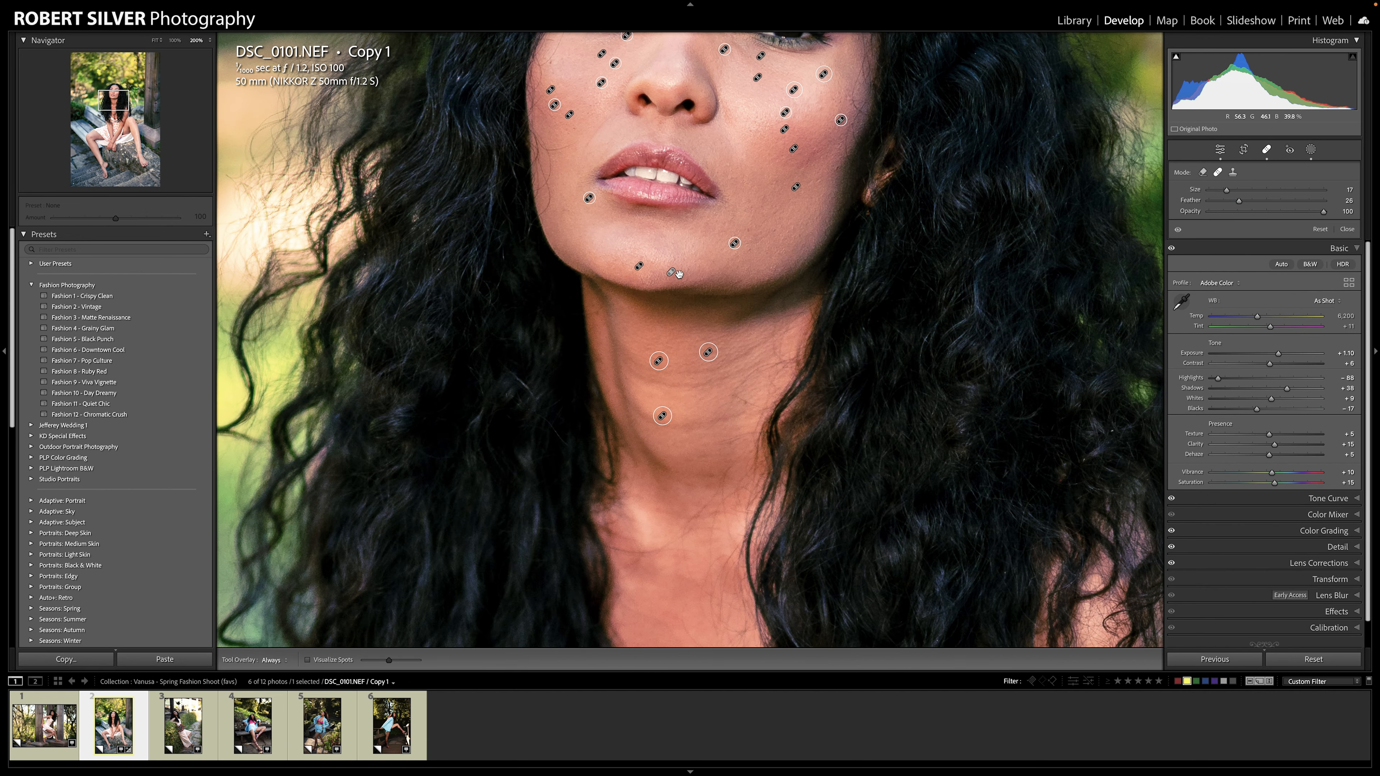
click(673, 273)
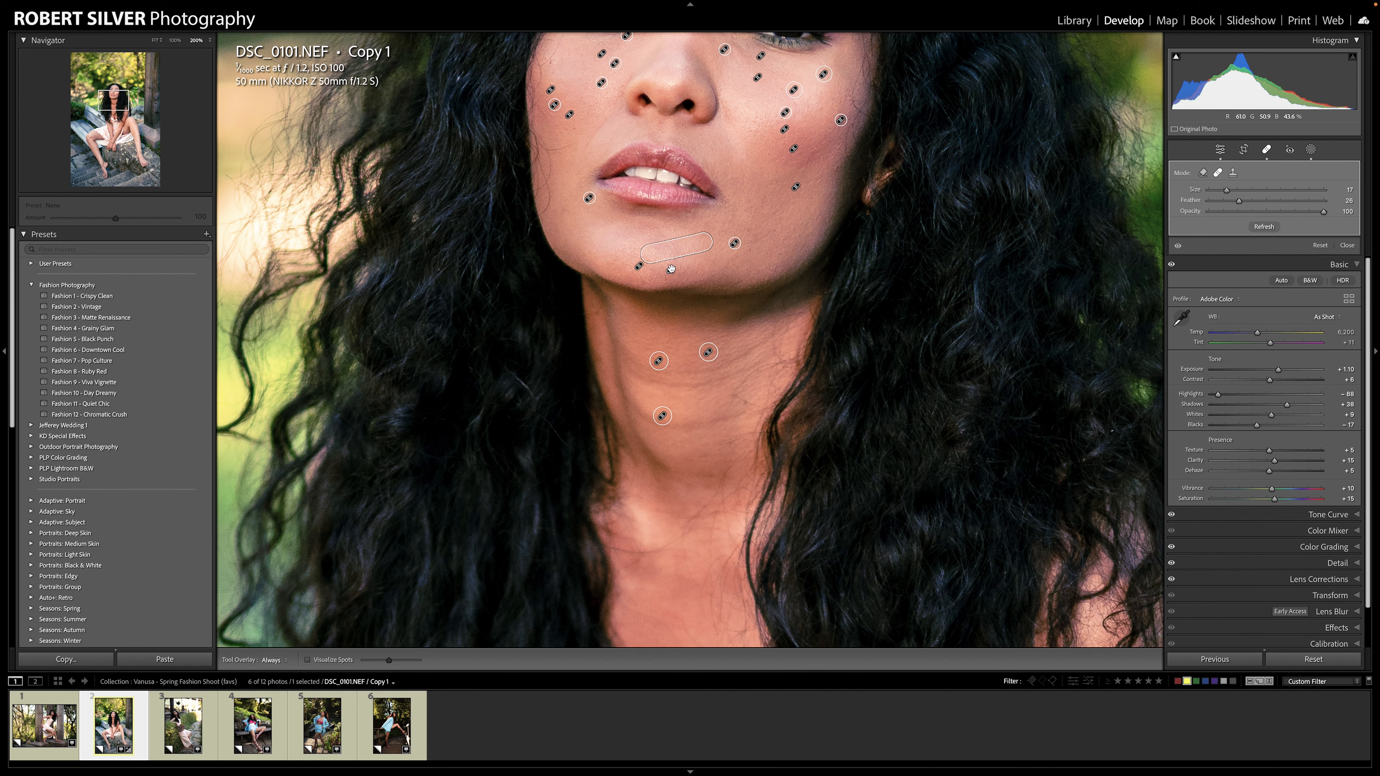
key(q)
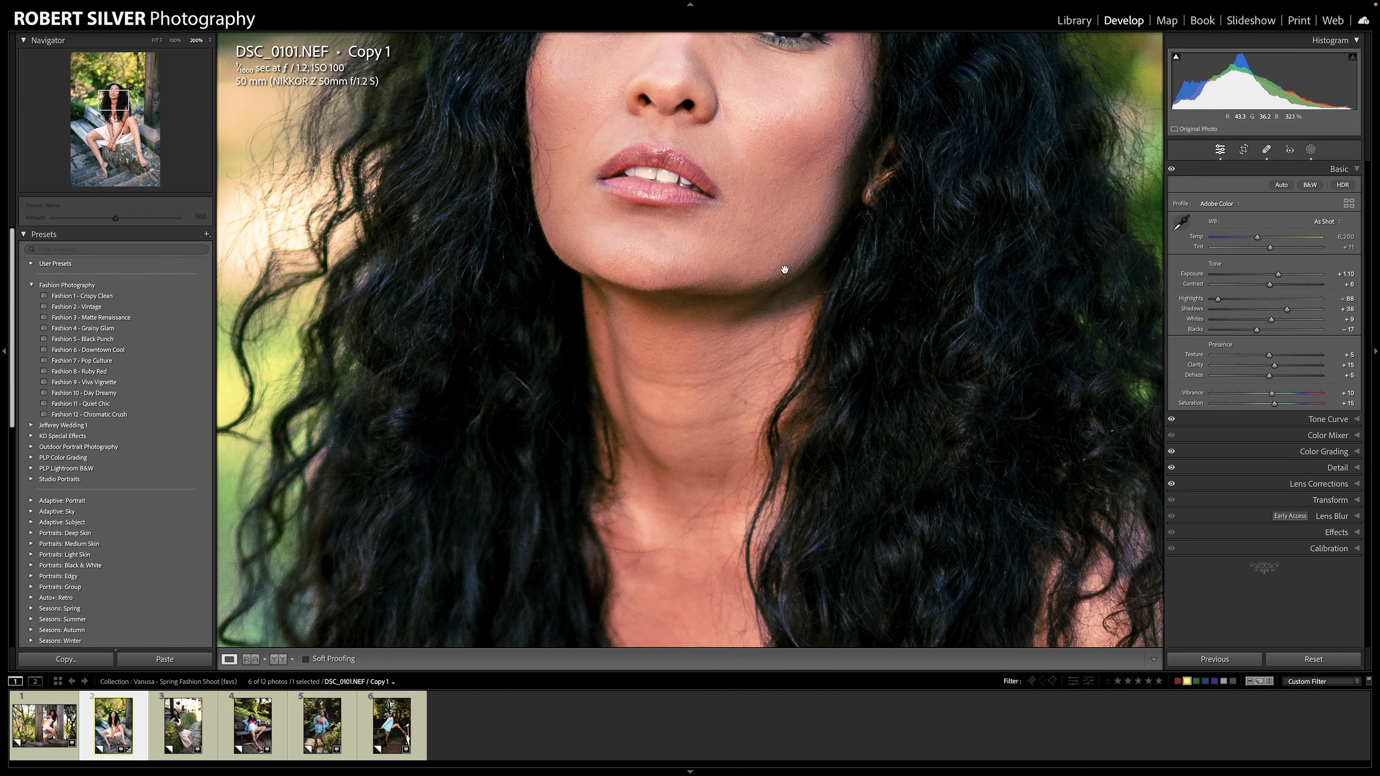
drag(740, 264, 703, 330)
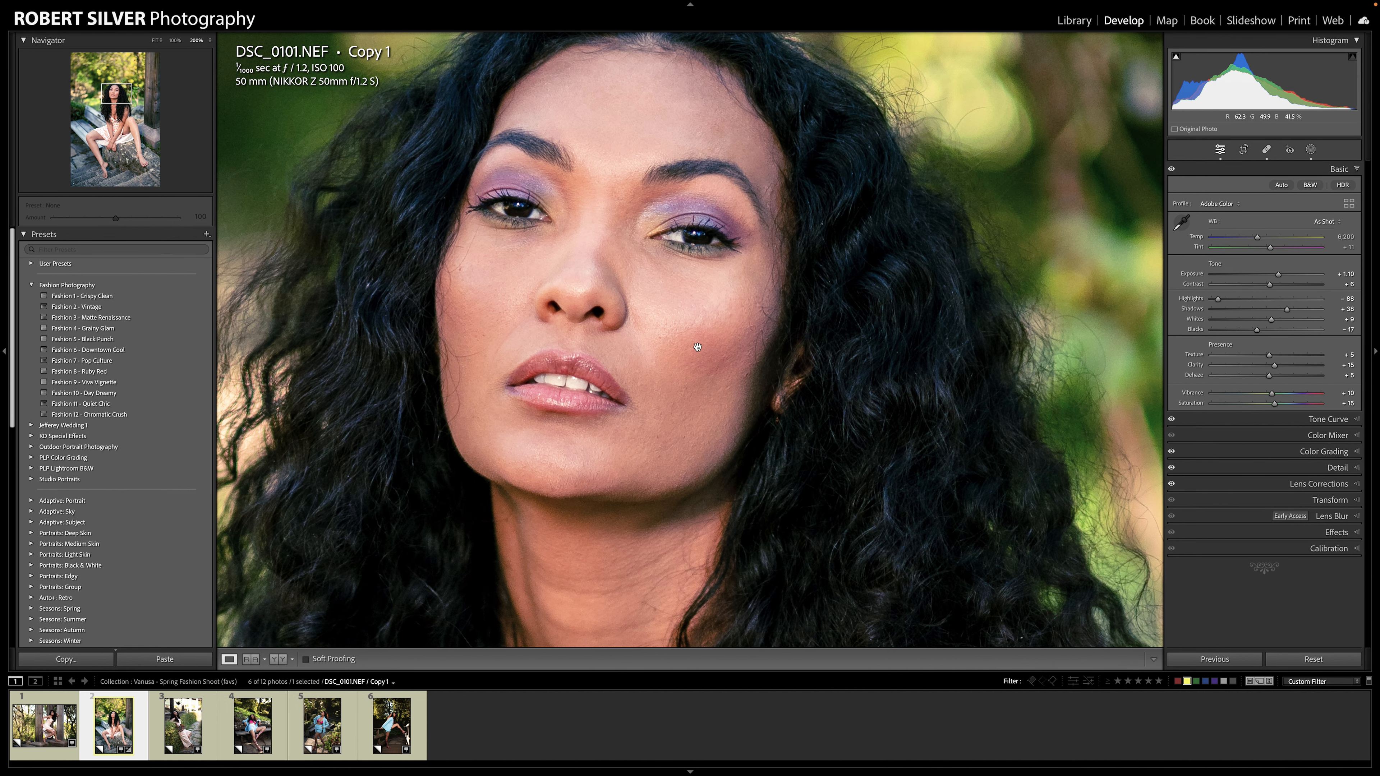
click(676, 316)
Heal the forearm blemish and two marks on the image-right knee with a brush size of 43, picking a new sample for the lower mark
click(701, 397)
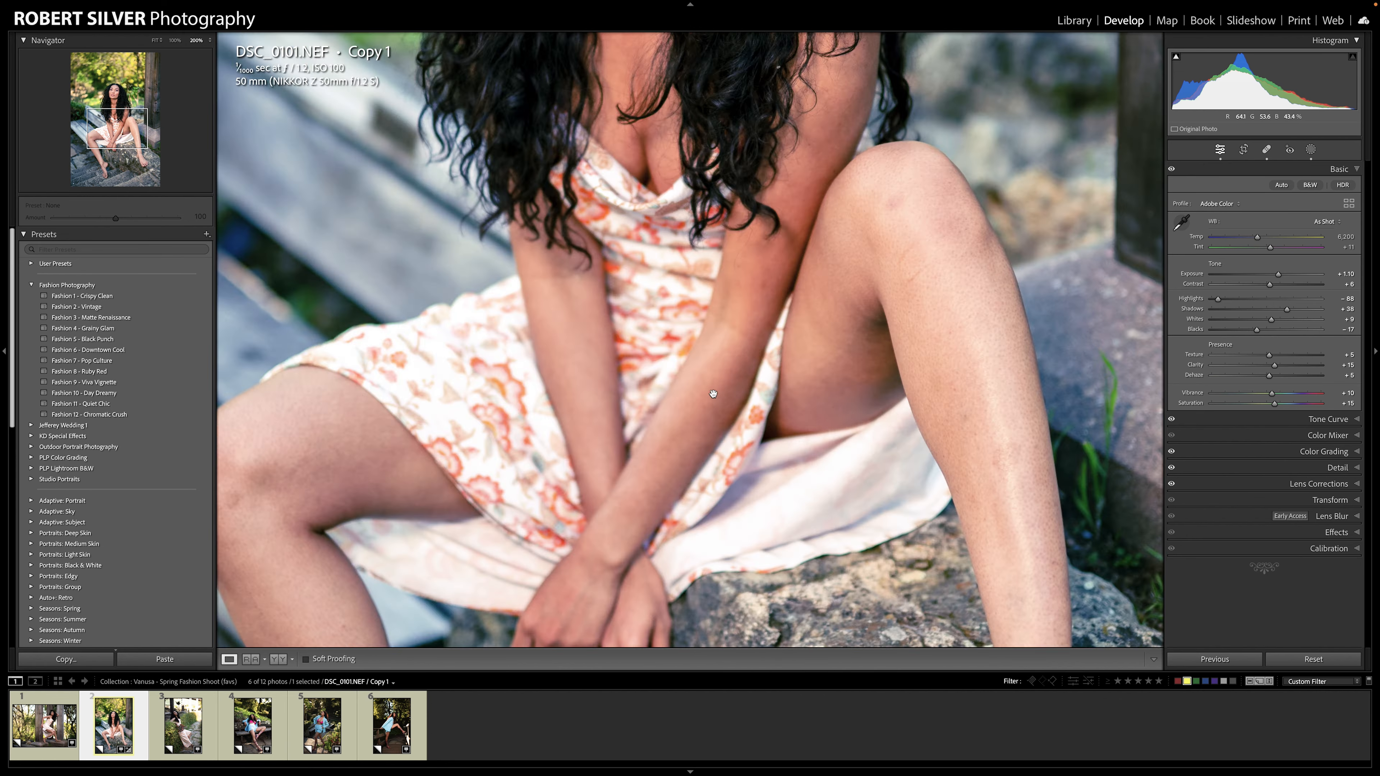
key(q)
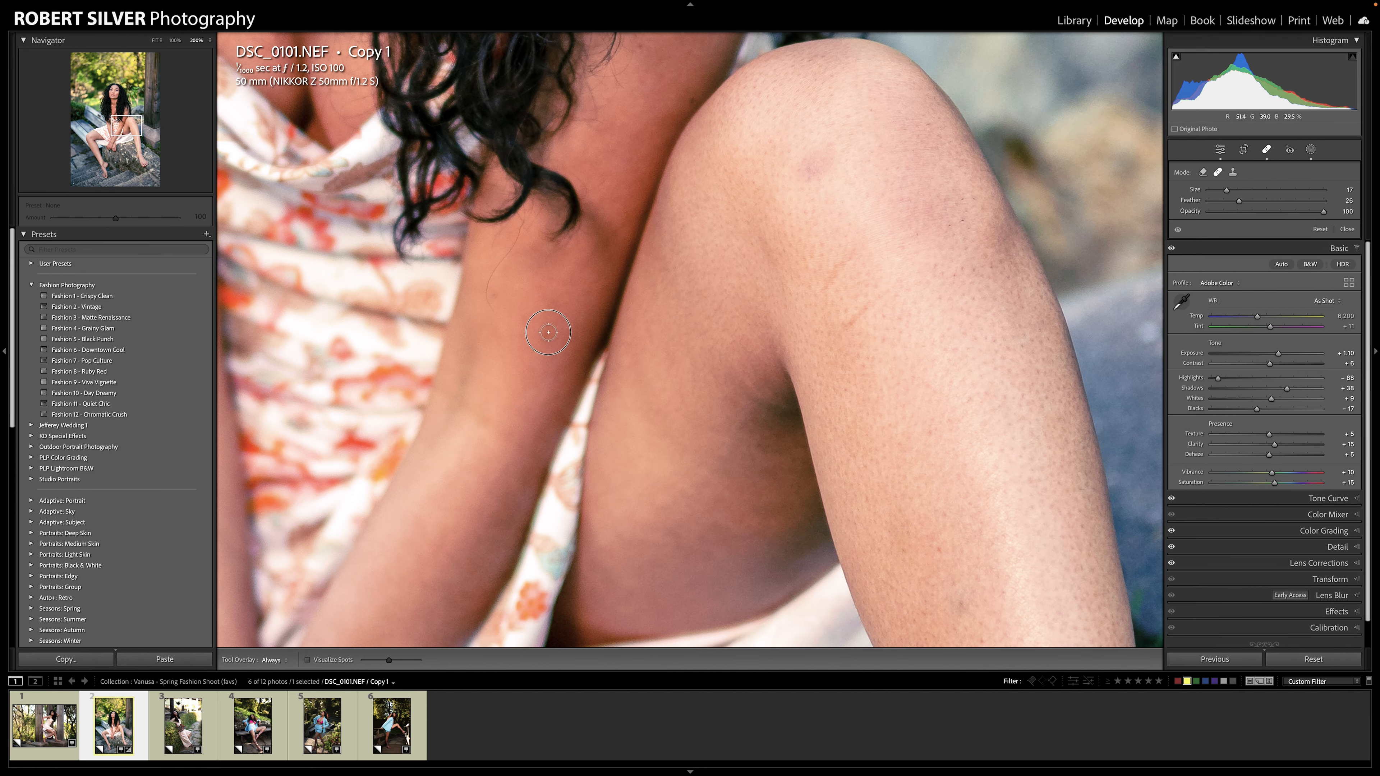
scroll(818, 166, up, 5)
drag(808, 176, 829, 157)
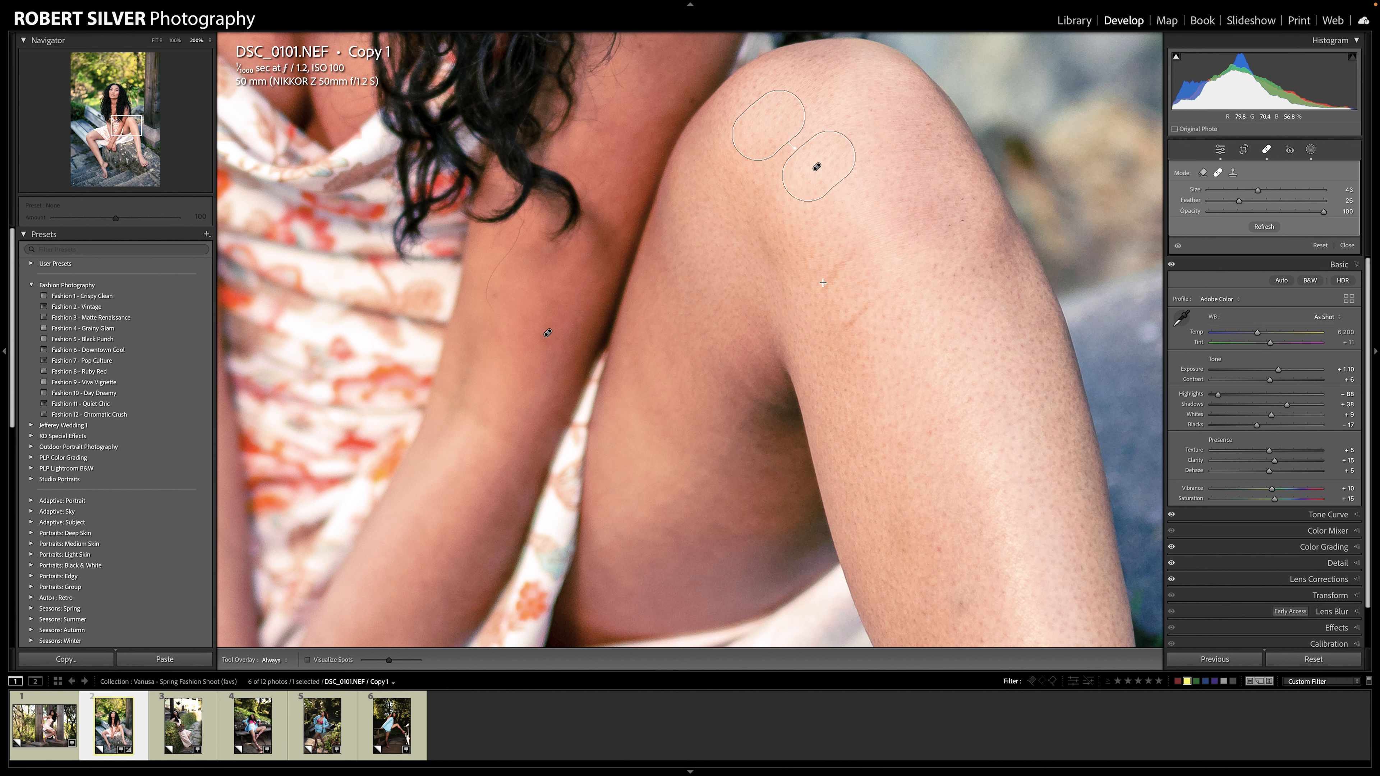
drag(824, 284, 847, 251)
key(slash)
key(Escape)
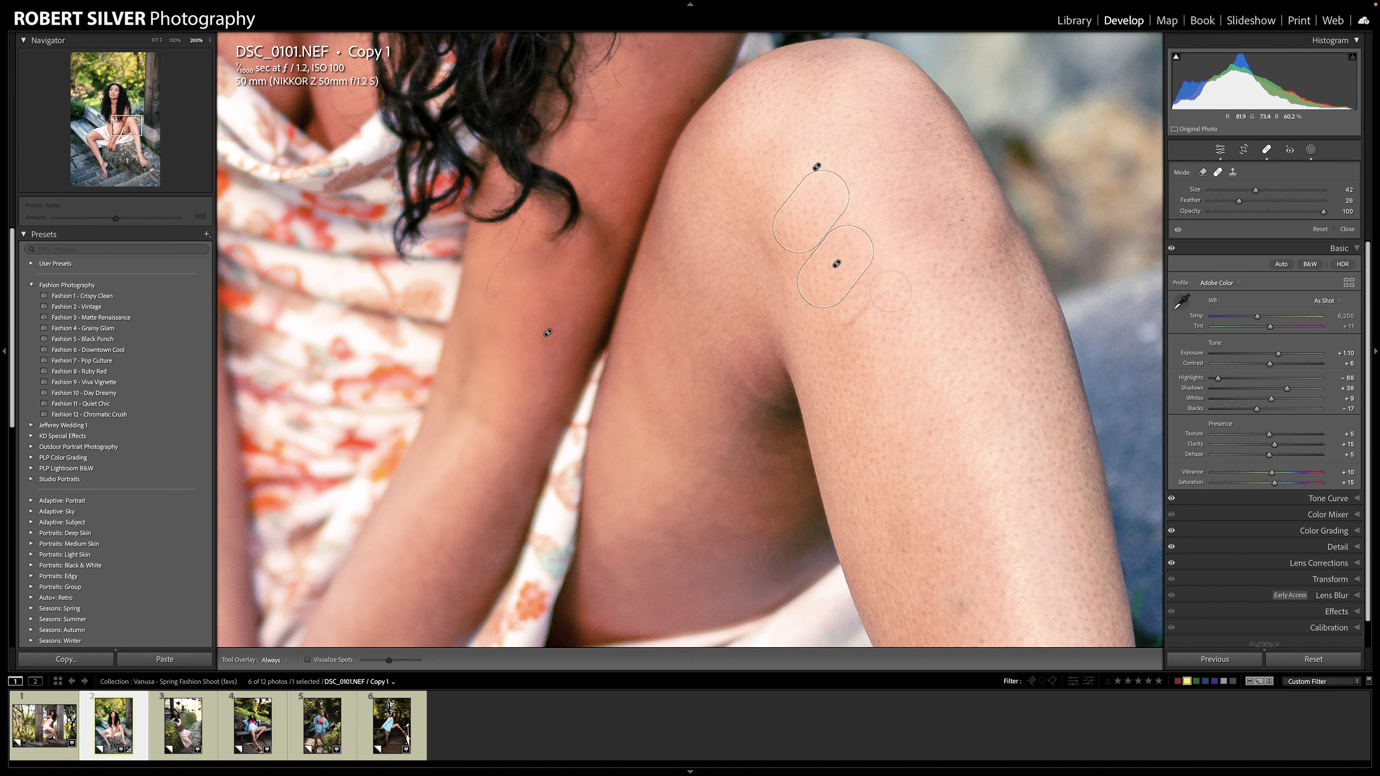
Heal two more spots below and on the inner side of the image-right knee, and change the inner one to Remove mode
click(861, 316)
click(762, 249)
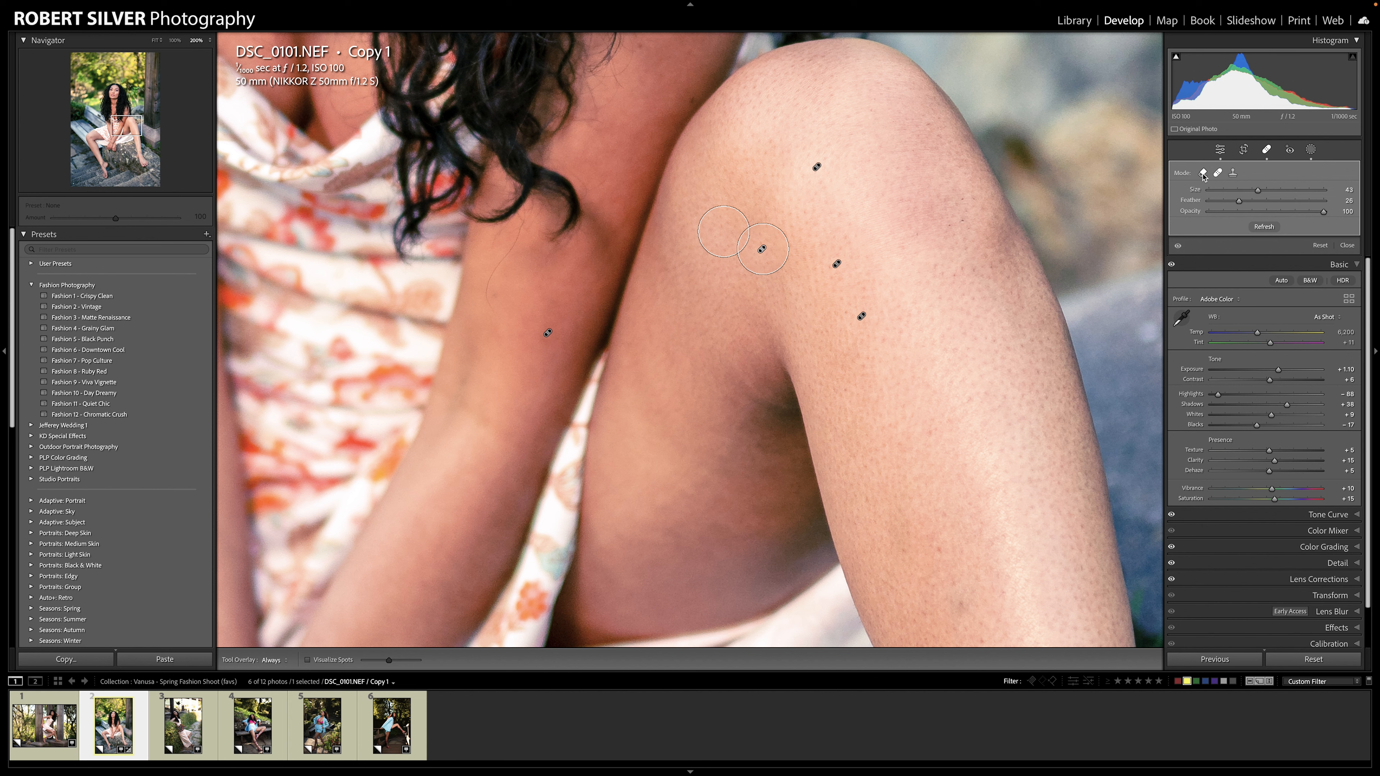
click(1203, 174)
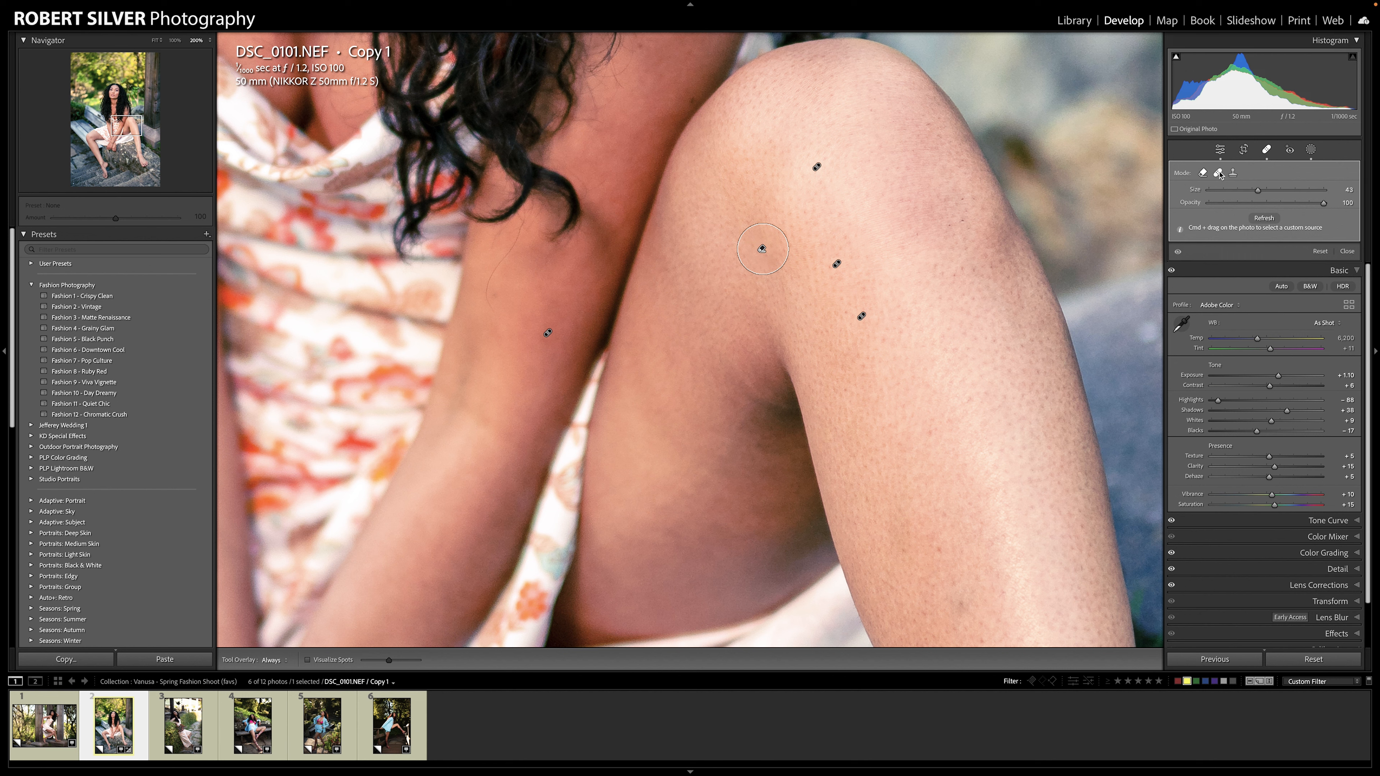
click(1218, 173)
click(1204, 174)
Return to Heal mode and heal two marks further down the image-right shin, then leave the tool
click(1312, 150)
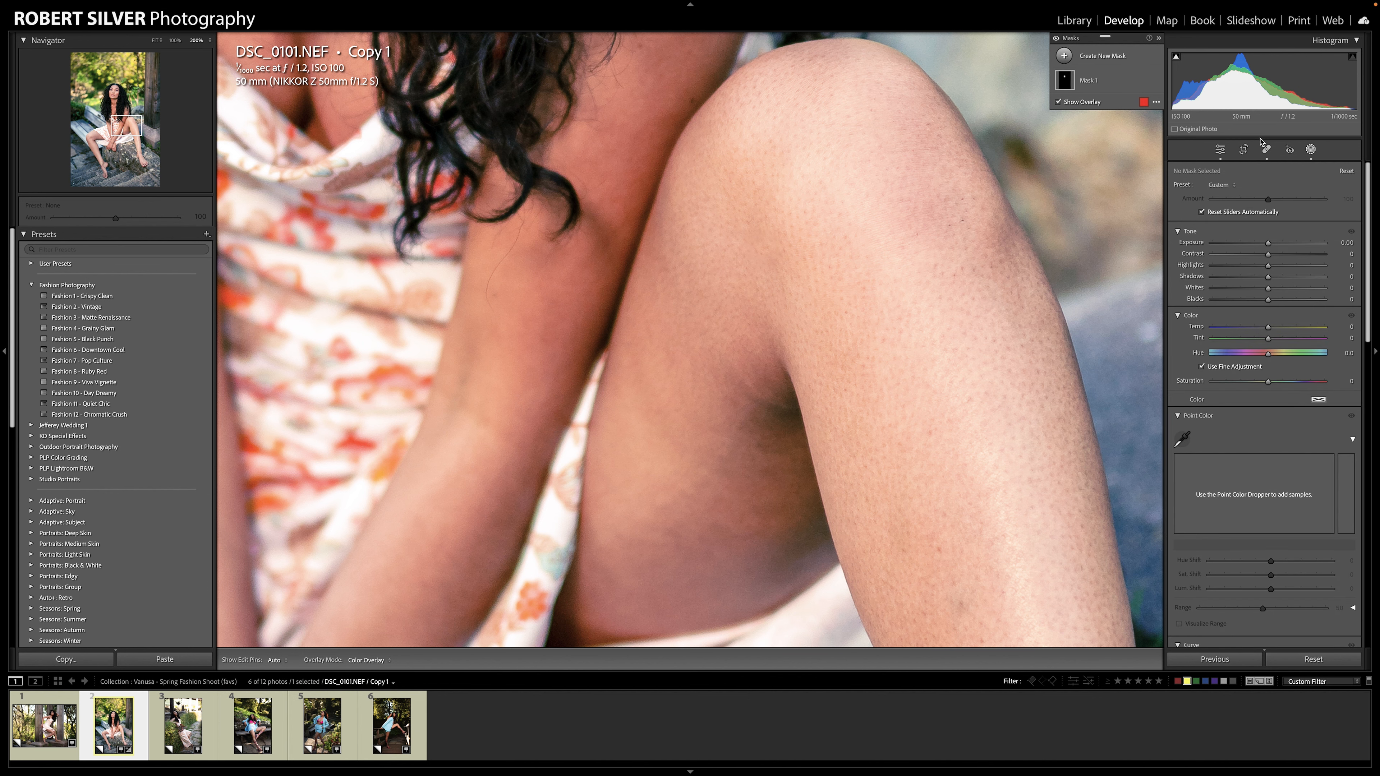
key(q)
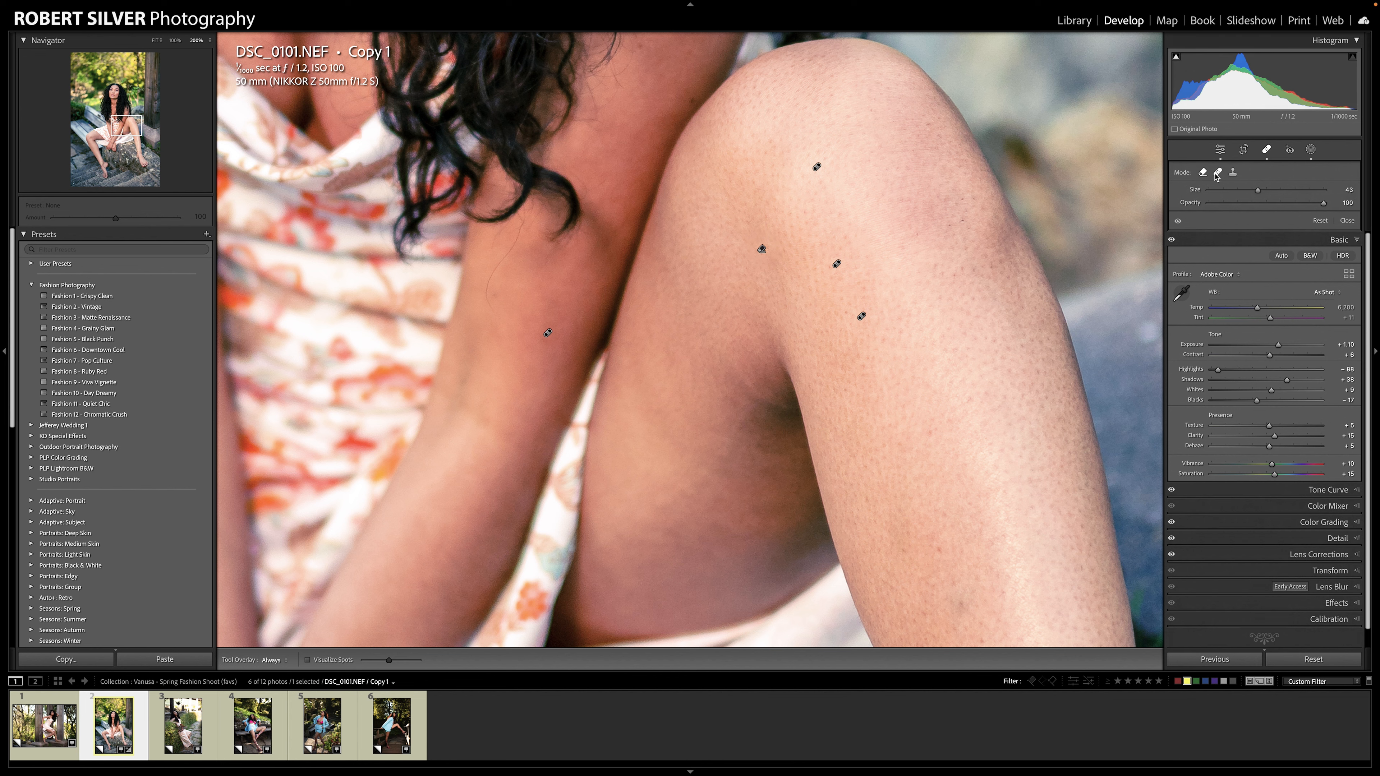
click(1219, 174)
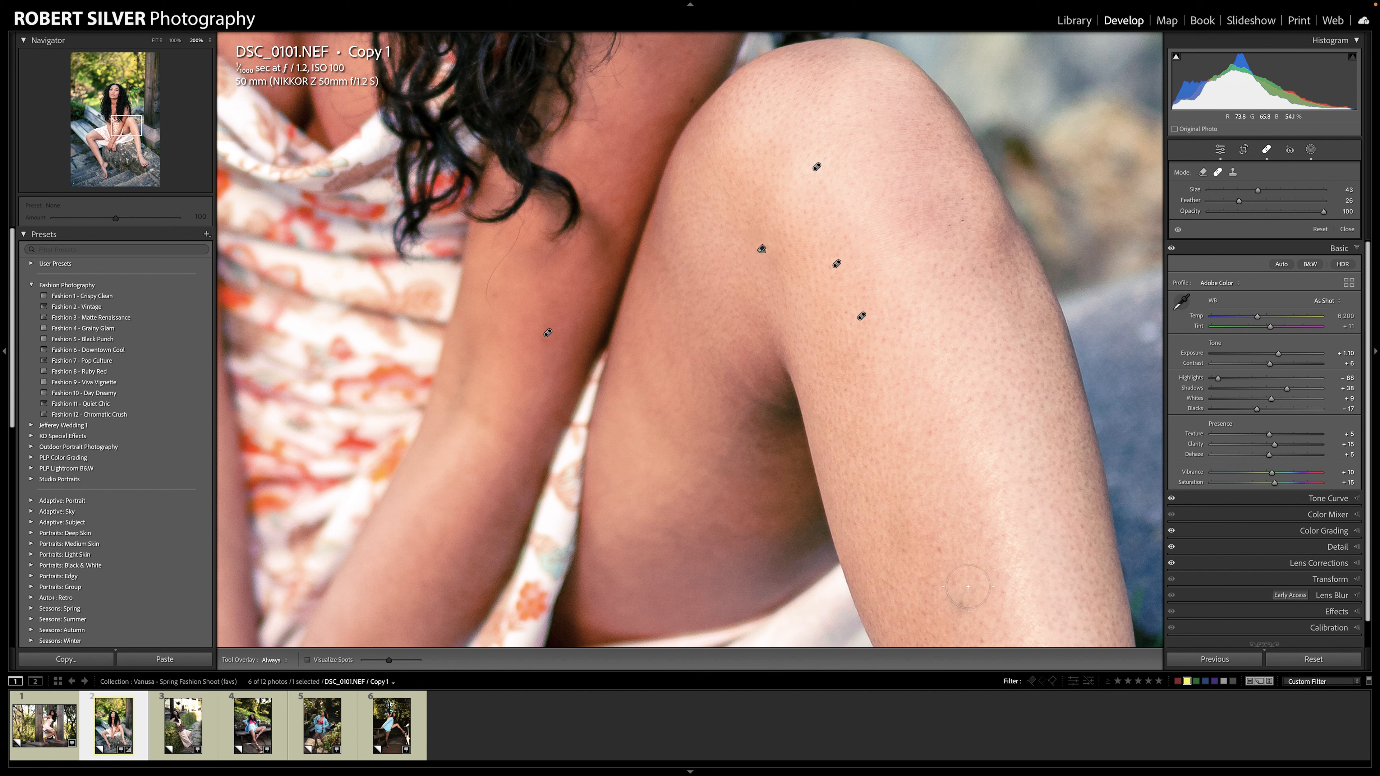
click(960, 605)
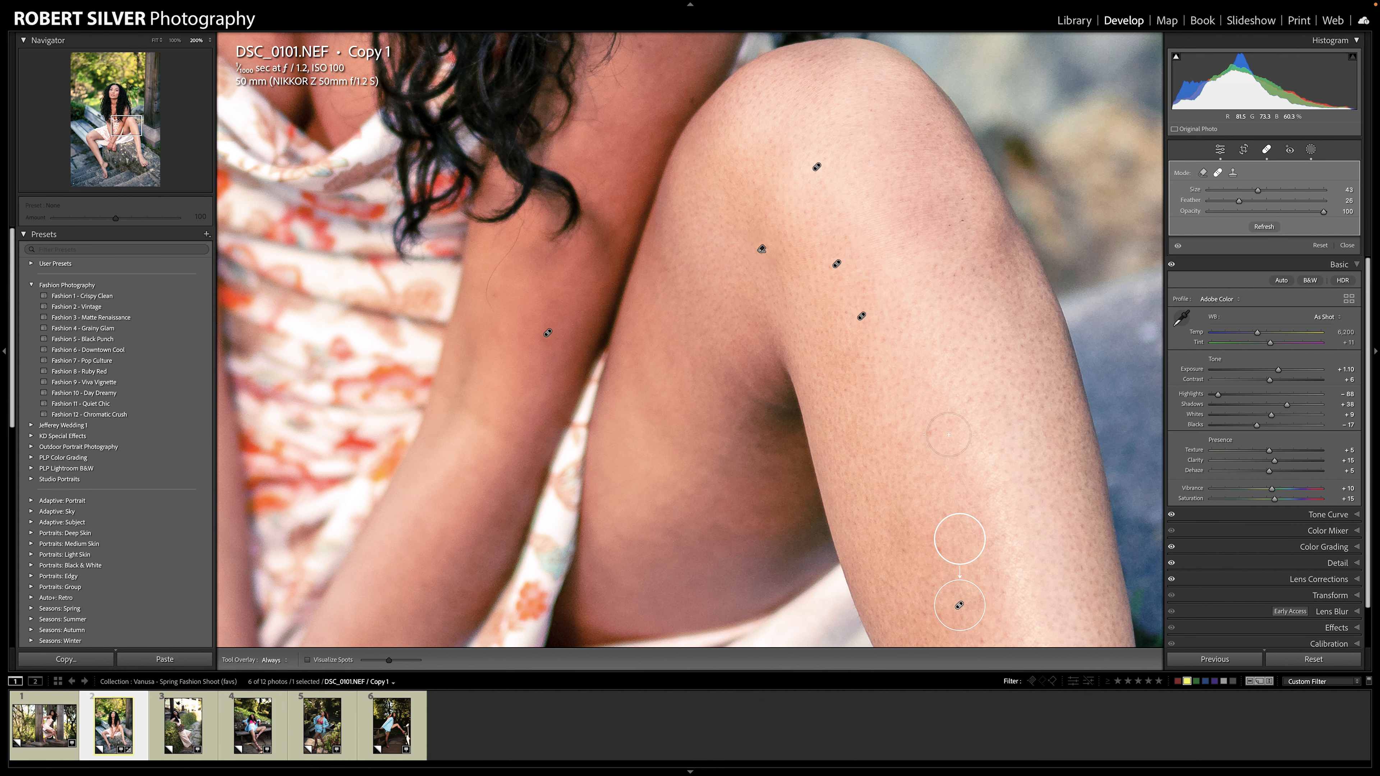
key(q)
drag(959, 478, 777, 195)
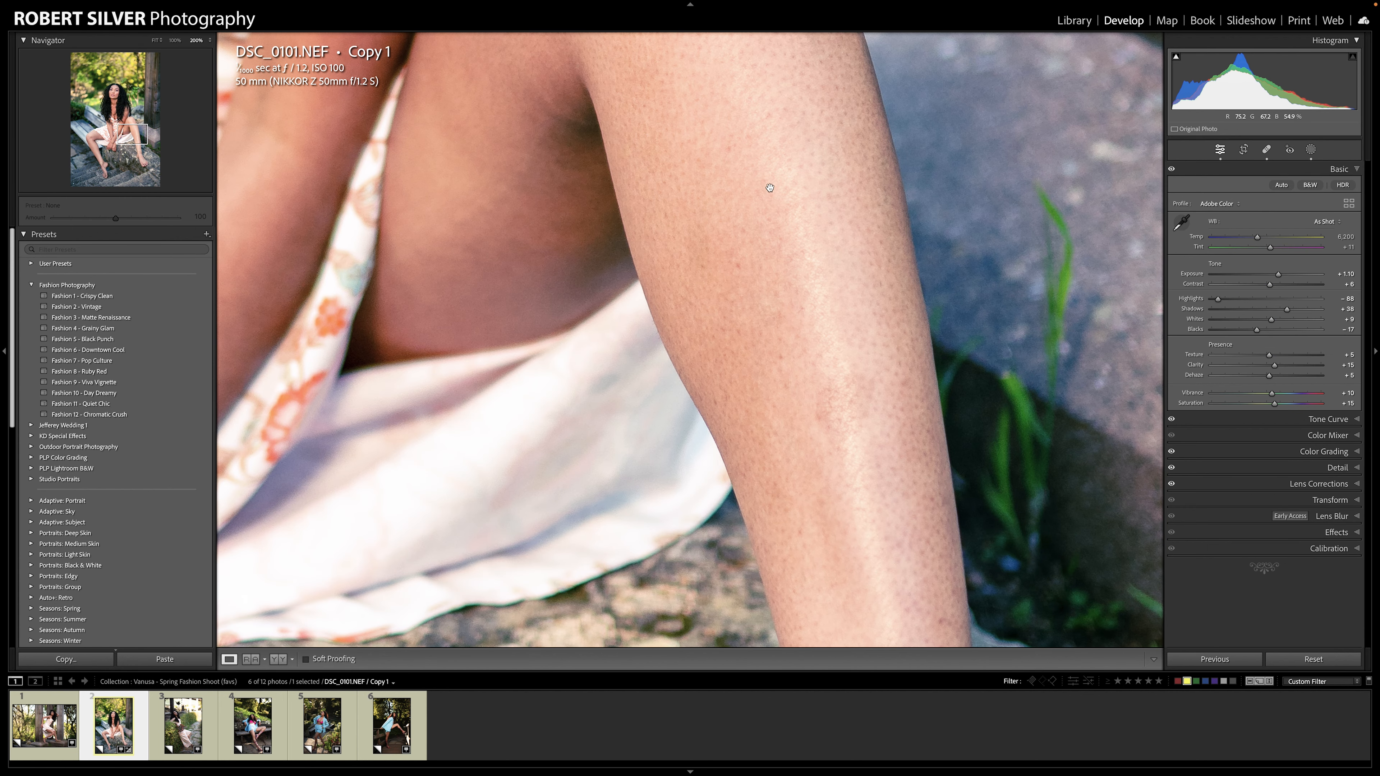
key(q)
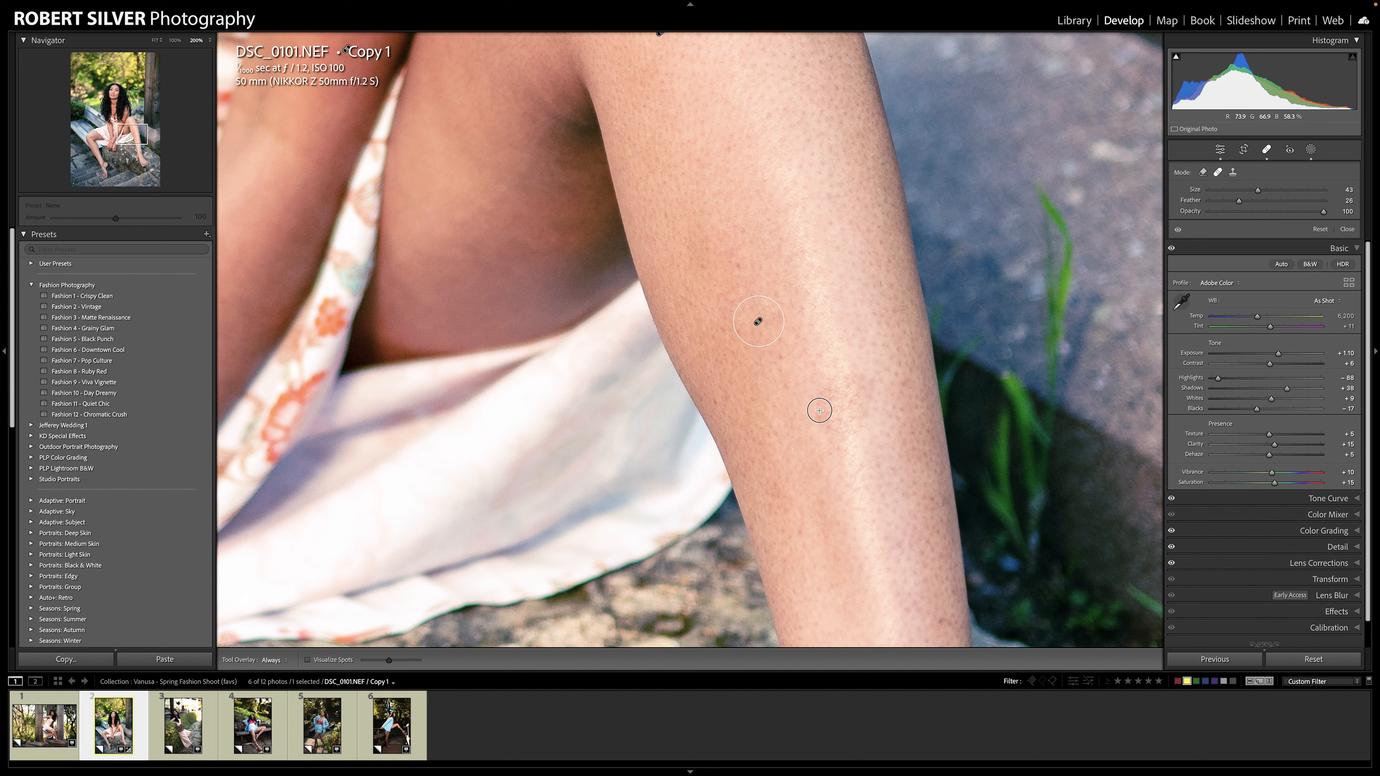
drag(865, 381, 831, 432)
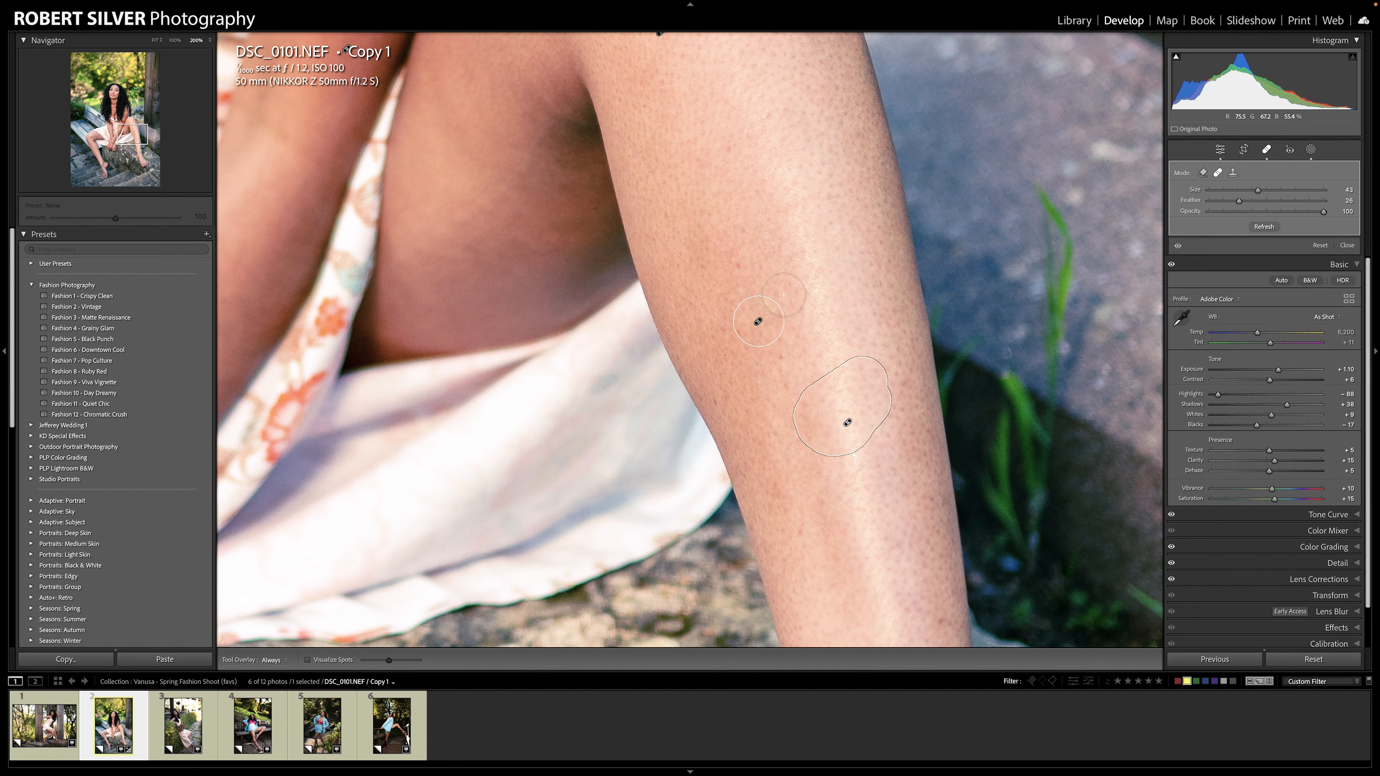
key(q)
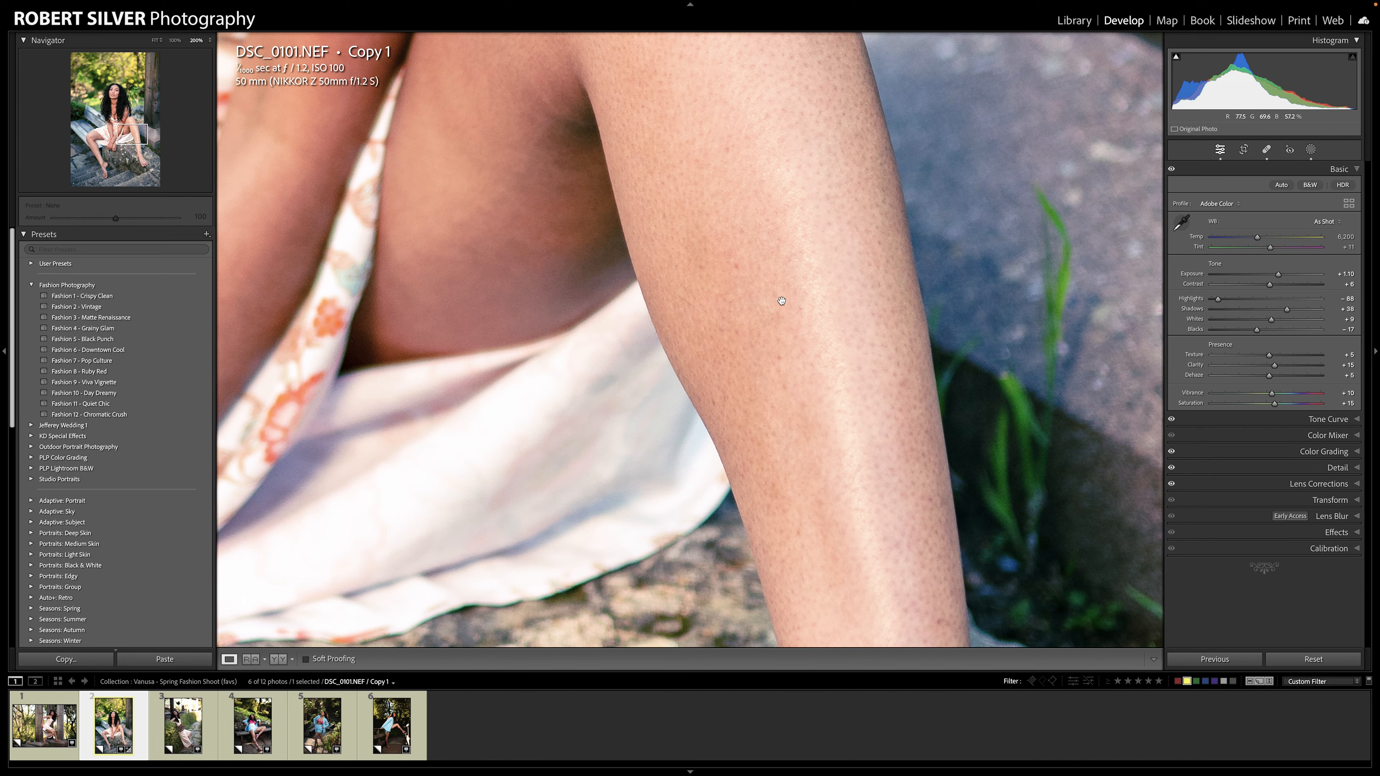
Check the image-right leg at full and close view, then heal the remaining mark just above the inner shin heal spot
click(781, 301)
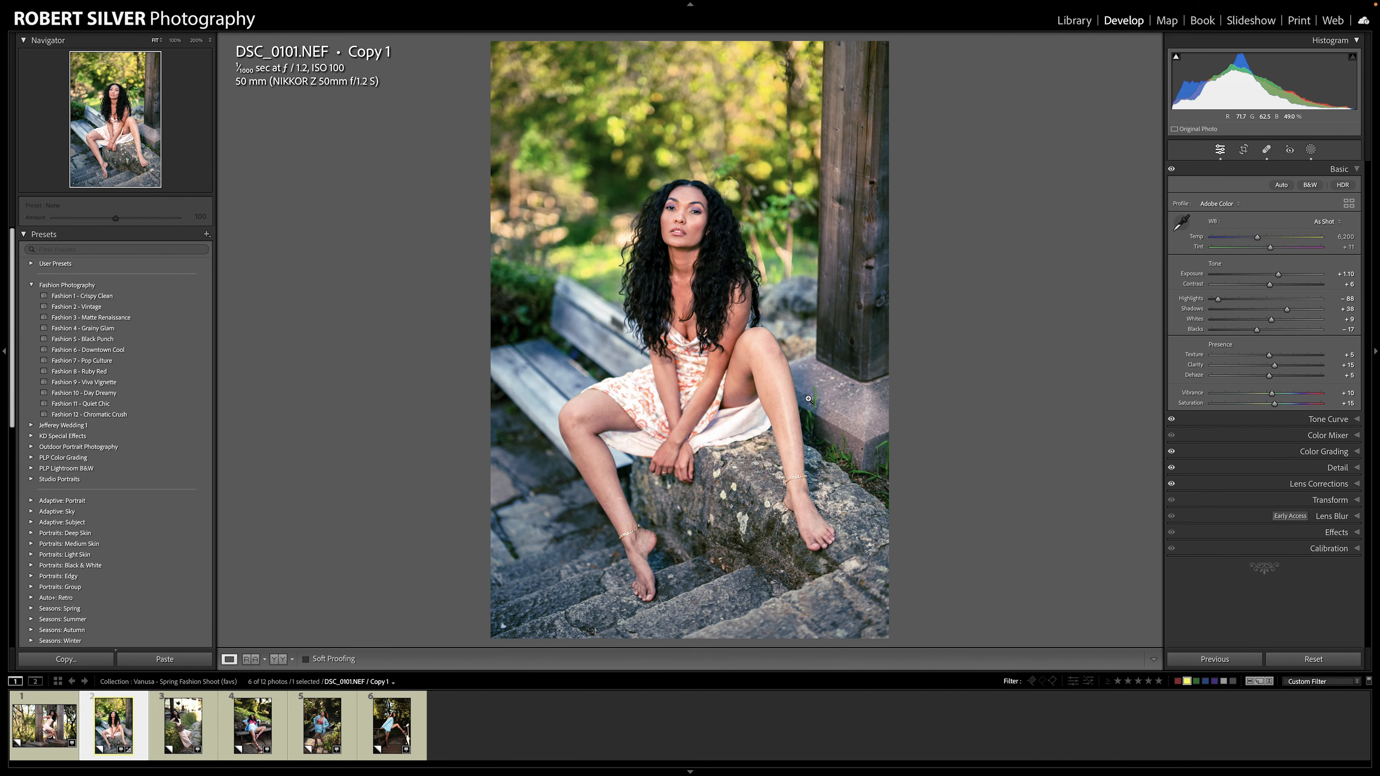
click(783, 410)
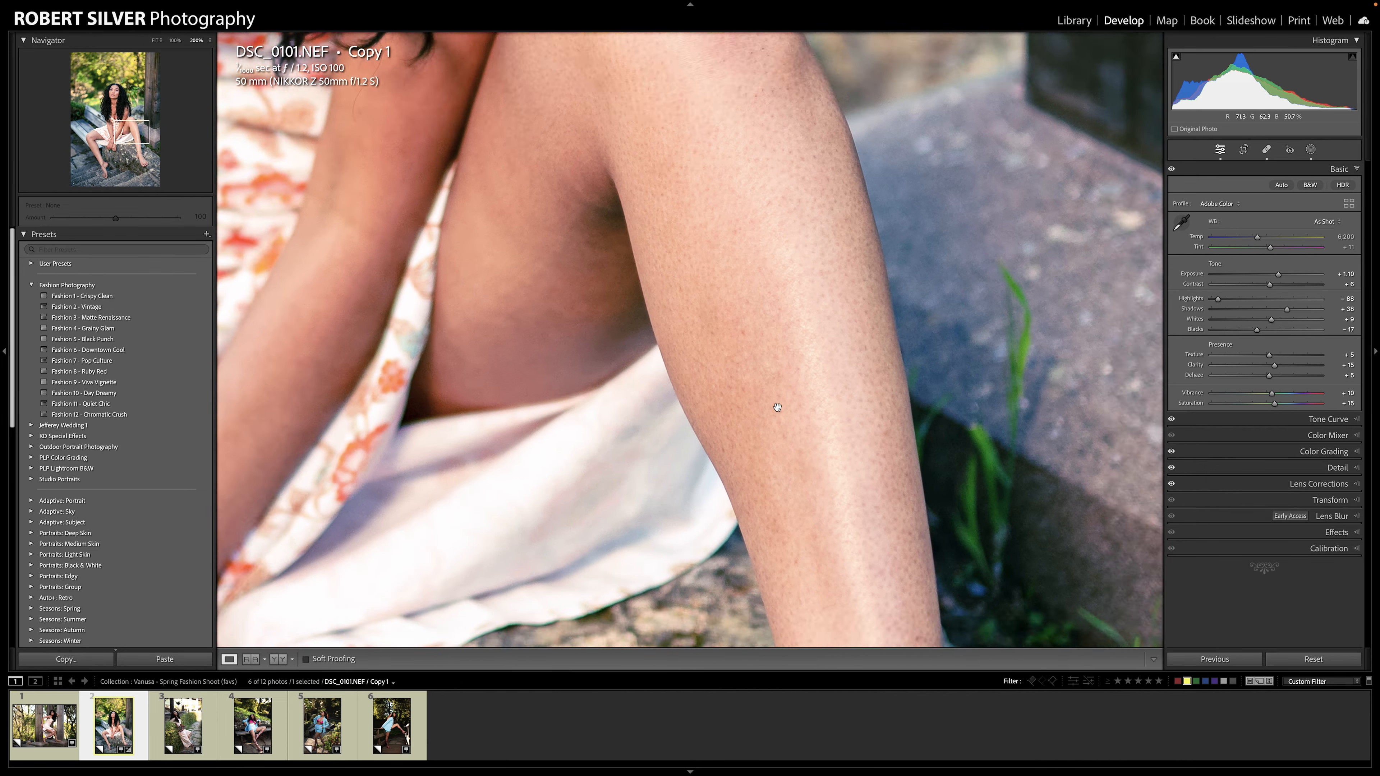
click(739, 348)
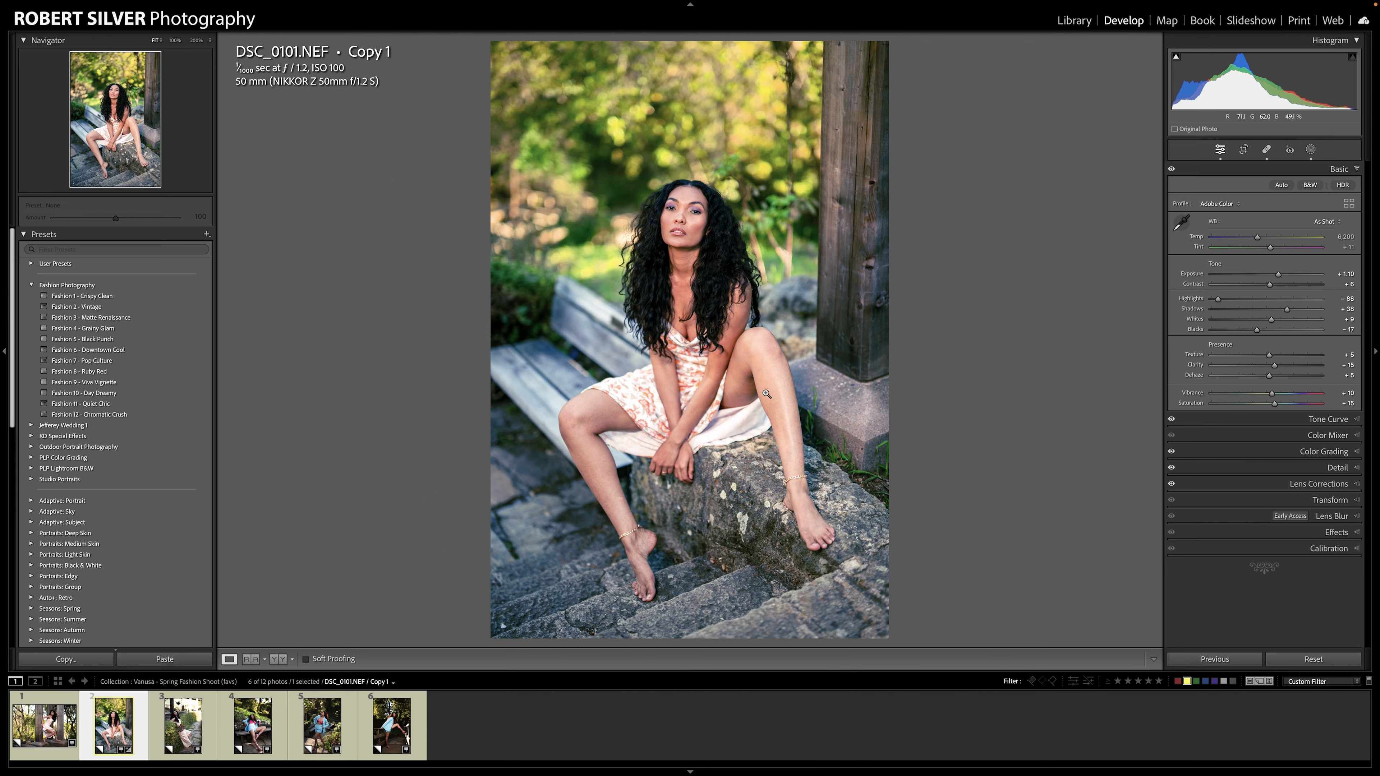
click(769, 395)
key(q)
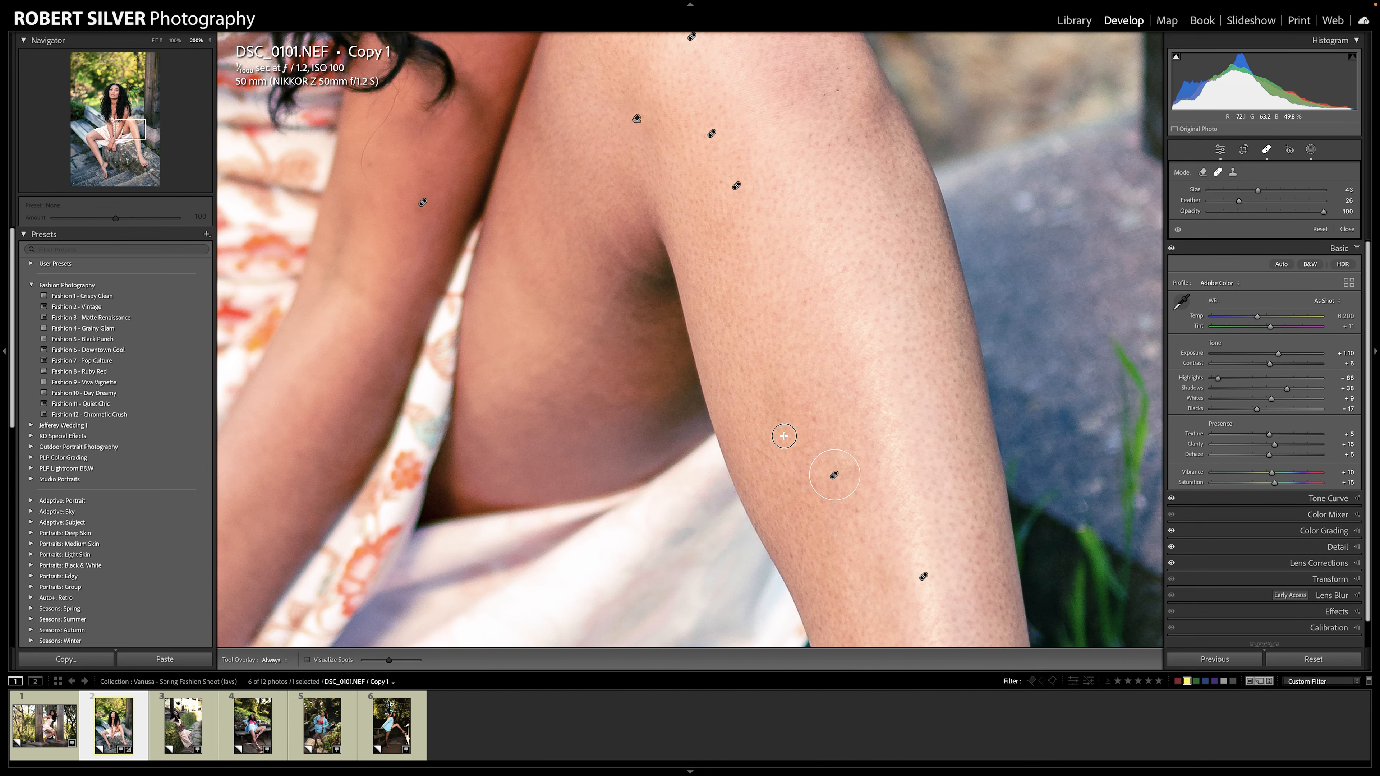
drag(772, 369, 786, 431)
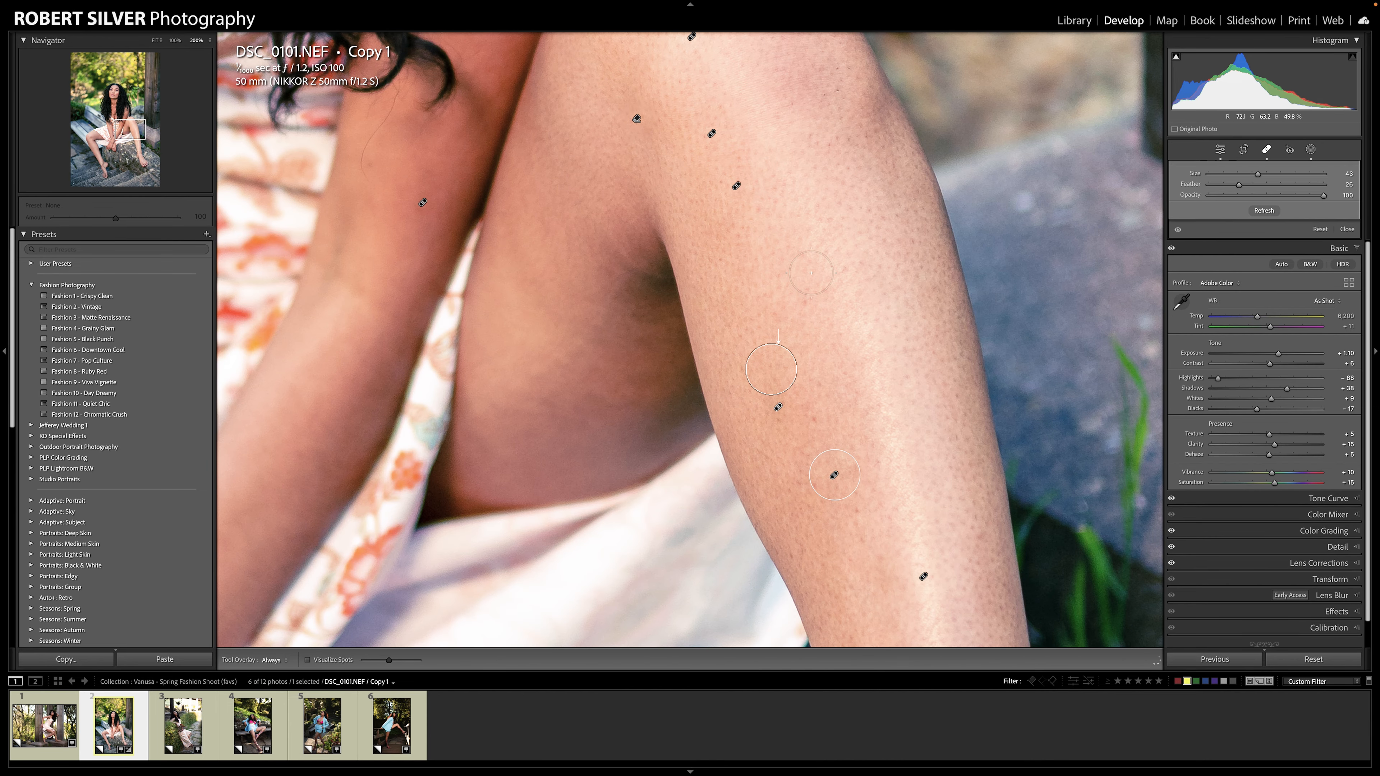
Heal the mark on the outer side of the image-left knee, then leave the Heal tool
drag(760, 258, 763, 544)
drag(809, 417, 903, 252)
drag(645, 412, 878, 153)
drag(723, 340, 793, 270)
key(q)
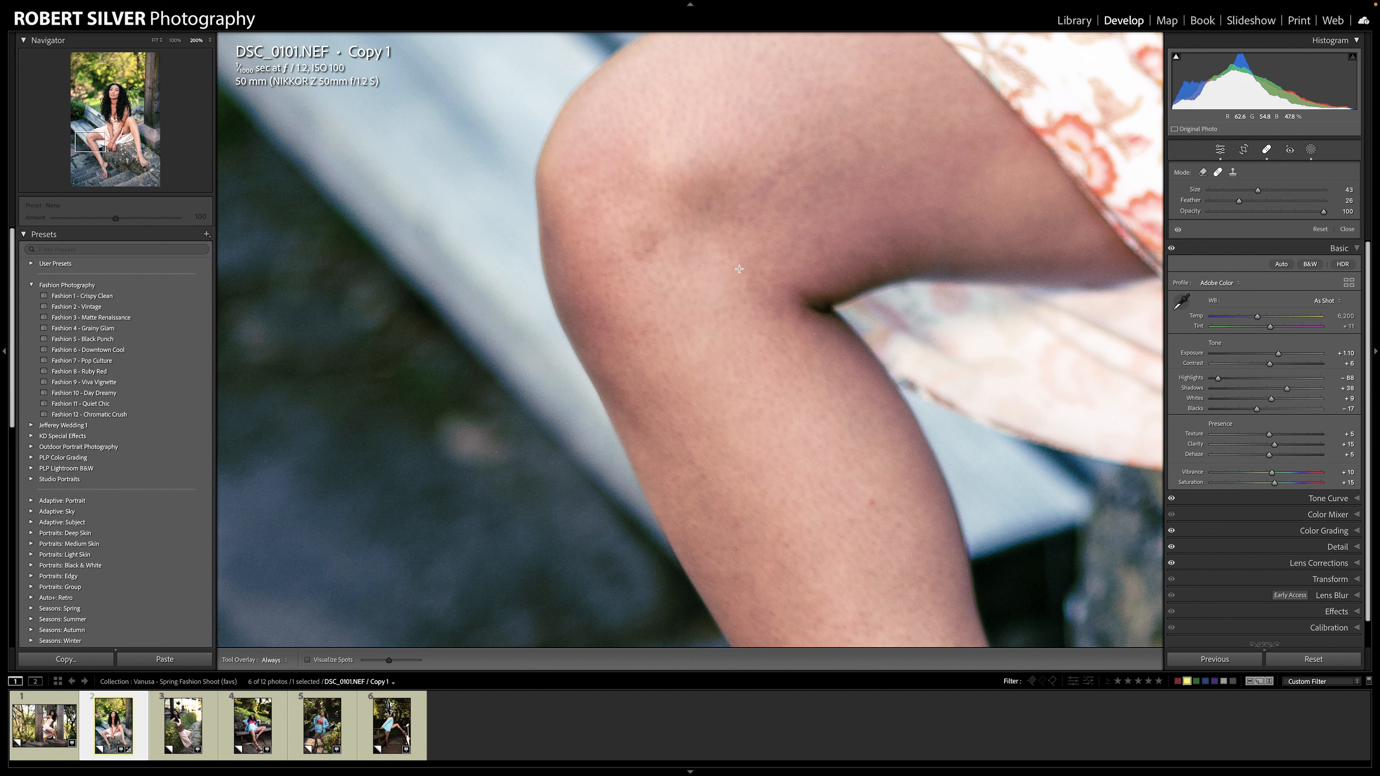
click(642, 244)
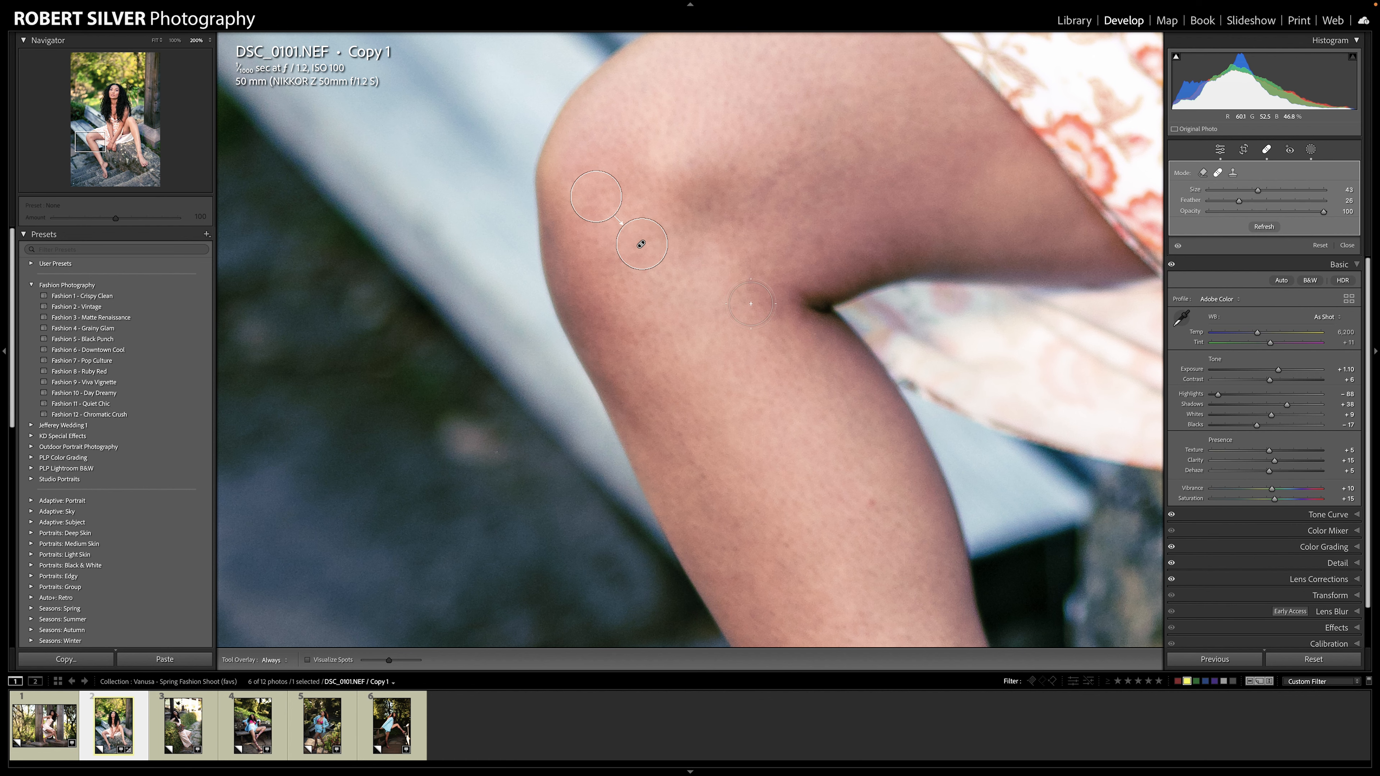
key(q)
Heal the red spot on the image-left calf and the dark patch on that knee, then leave the tool and check the chest
drag(751, 303, 387, 280)
drag(515, 301, 715, 349)
key(q)
click(722, 523)
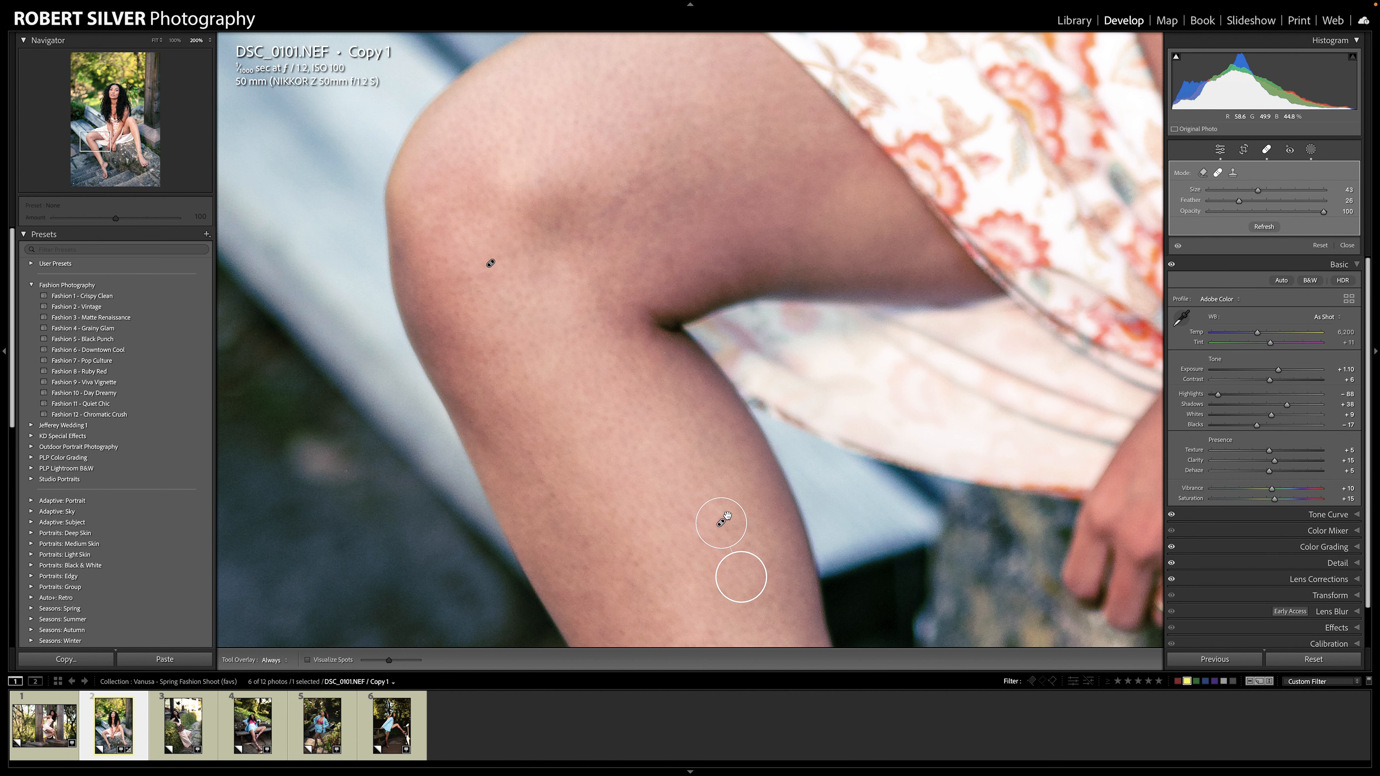
mouse_move(572, 201)
mouse_down()
mouse_move(533, 227)
mouse_move(535, 250)
mouse_move(569, 206)
mouse_move(518, 224)
mouse_move(559, 247)
mouse_move(542, 216)
mouse_up()
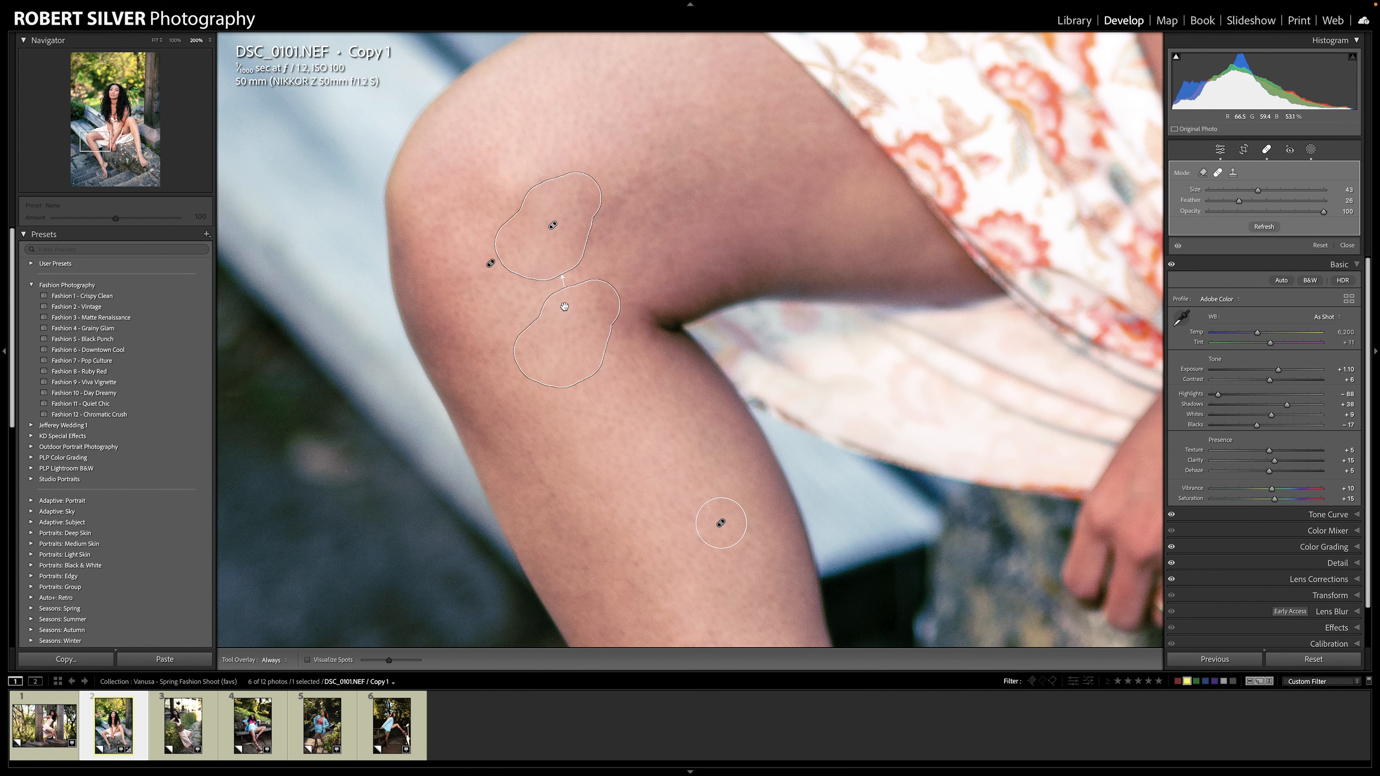
key(q)
click(601, 309)
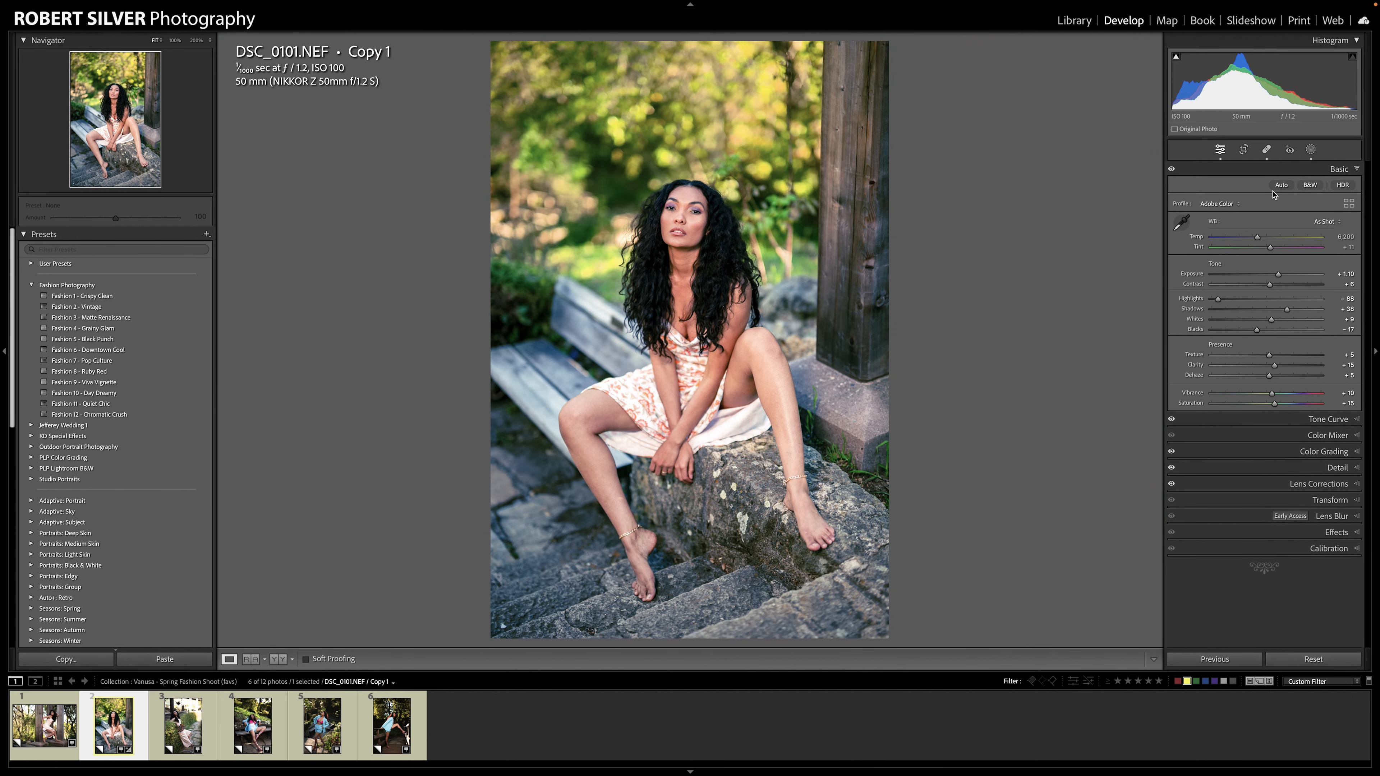
click(688, 304)
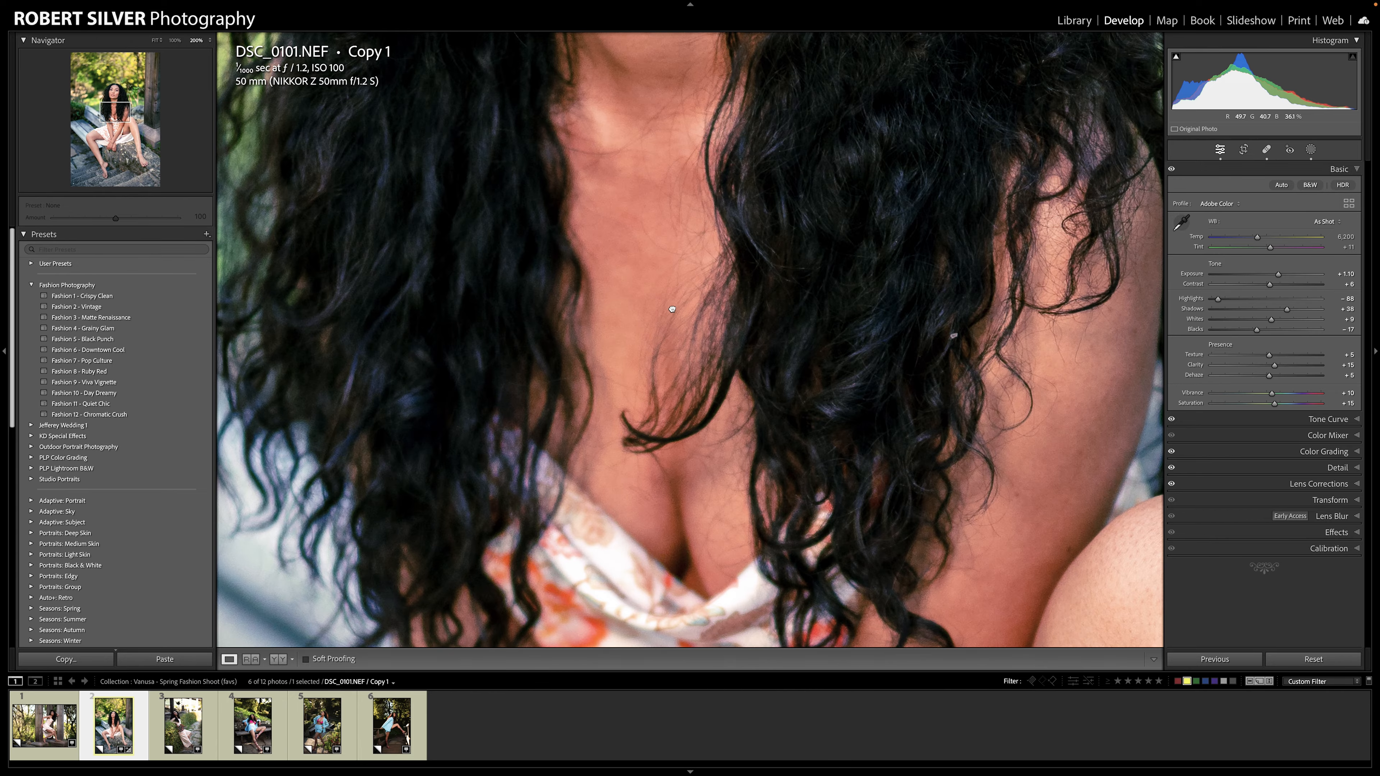
click(674, 311)
Create one new People mask for Person 1 that covers Facial Skin and Body Skin
click(1311, 150)
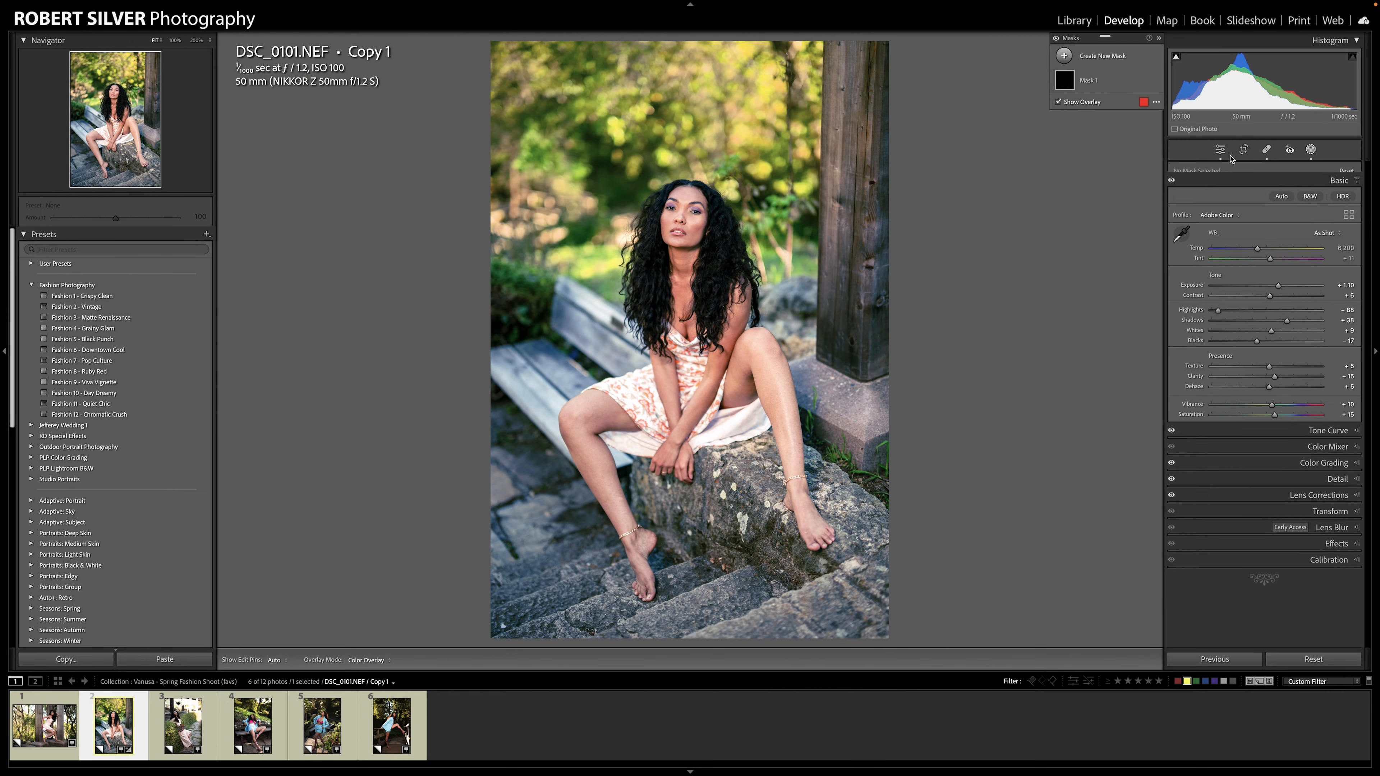
click(1064, 56)
click(1123, 119)
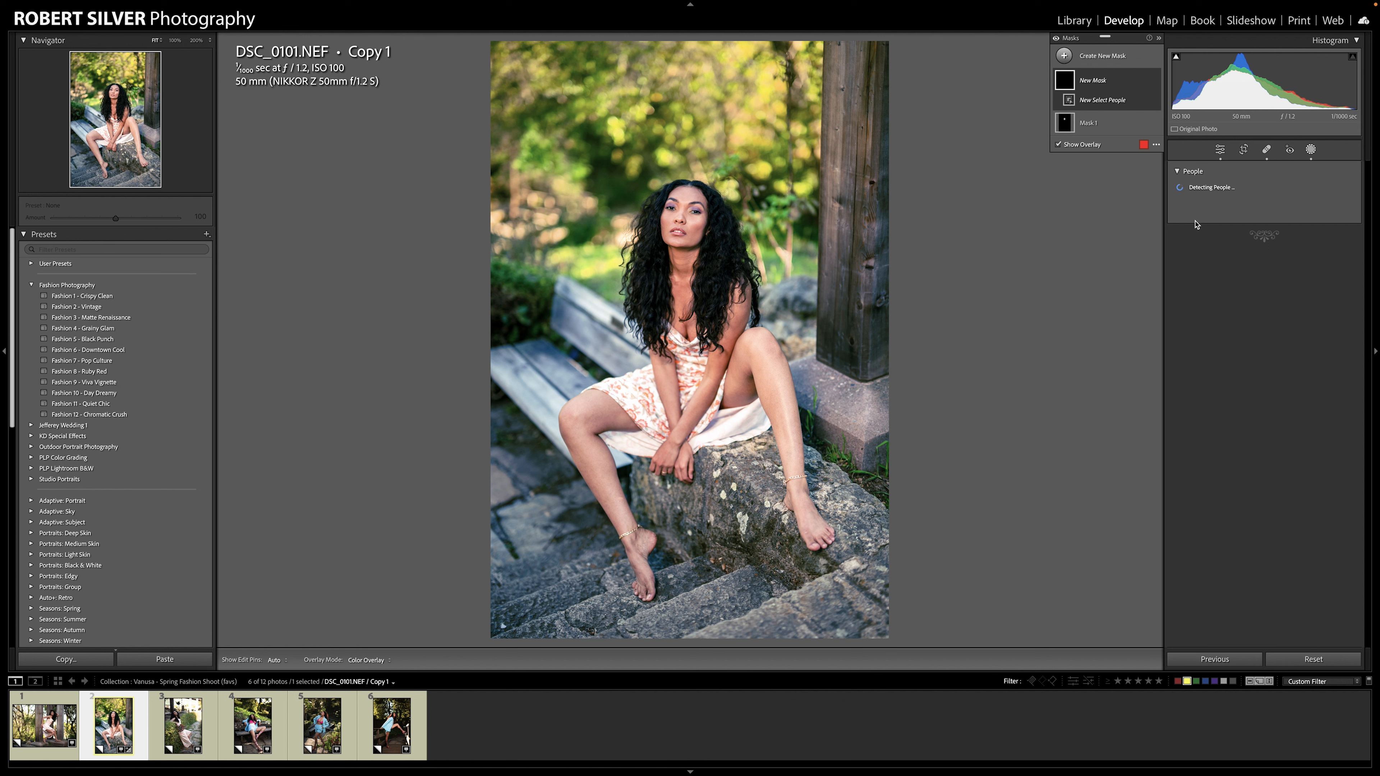
click(1188, 195)
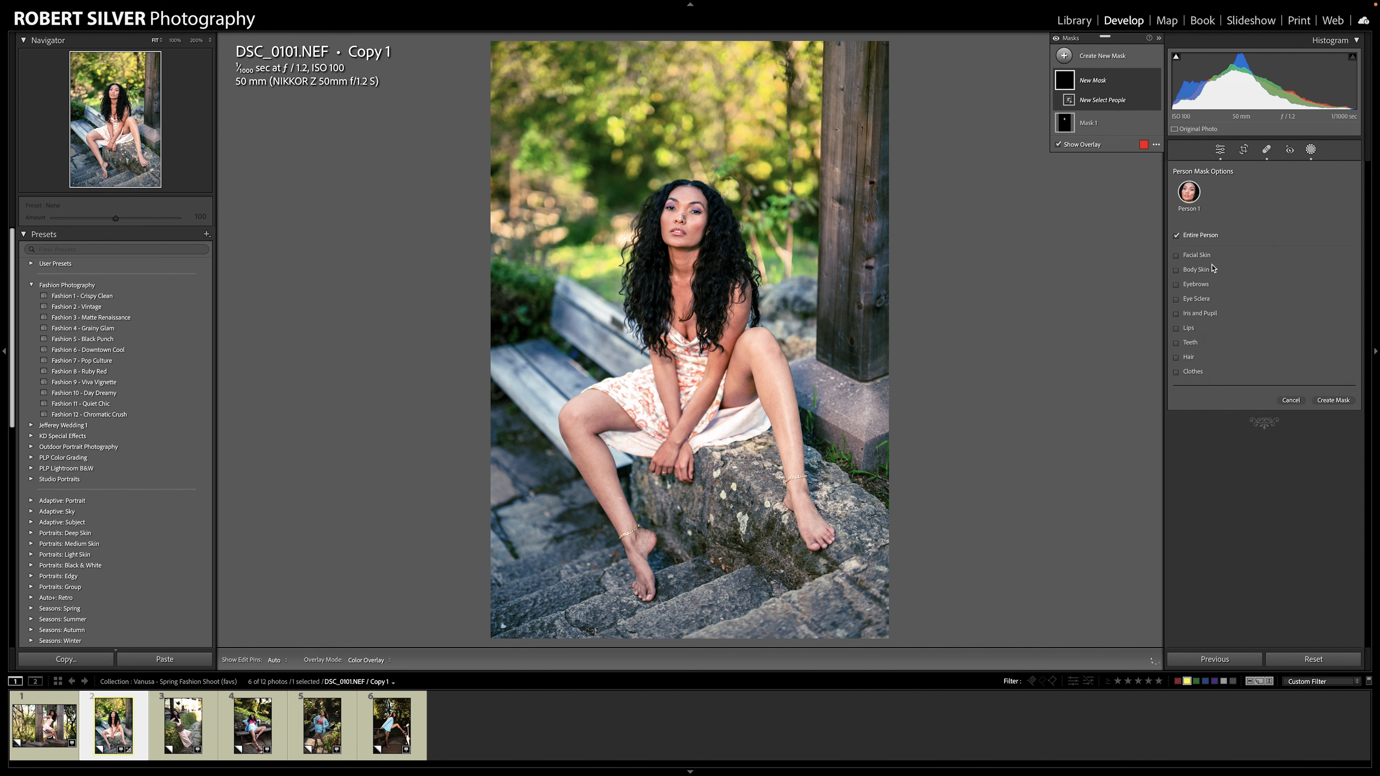
click(1197, 255)
click(1196, 270)
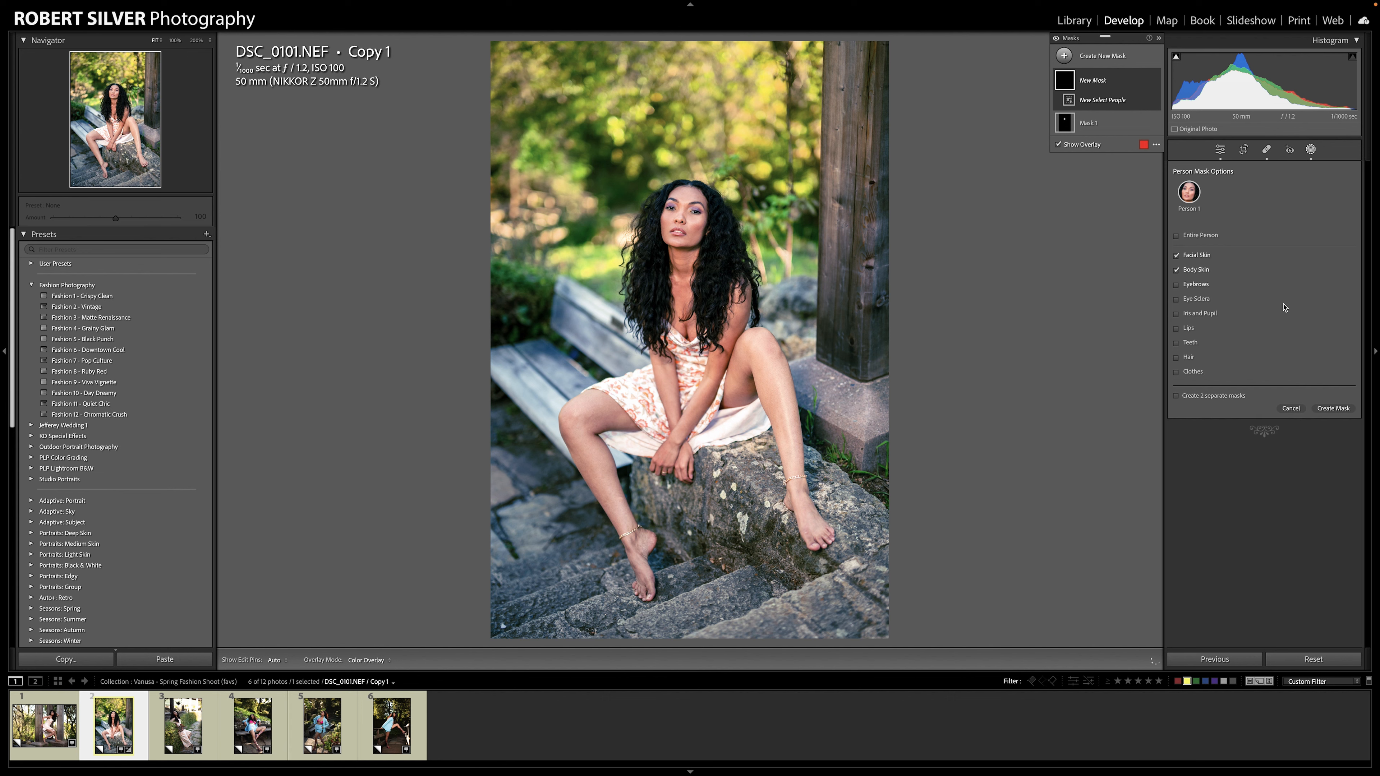
click(1334, 409)
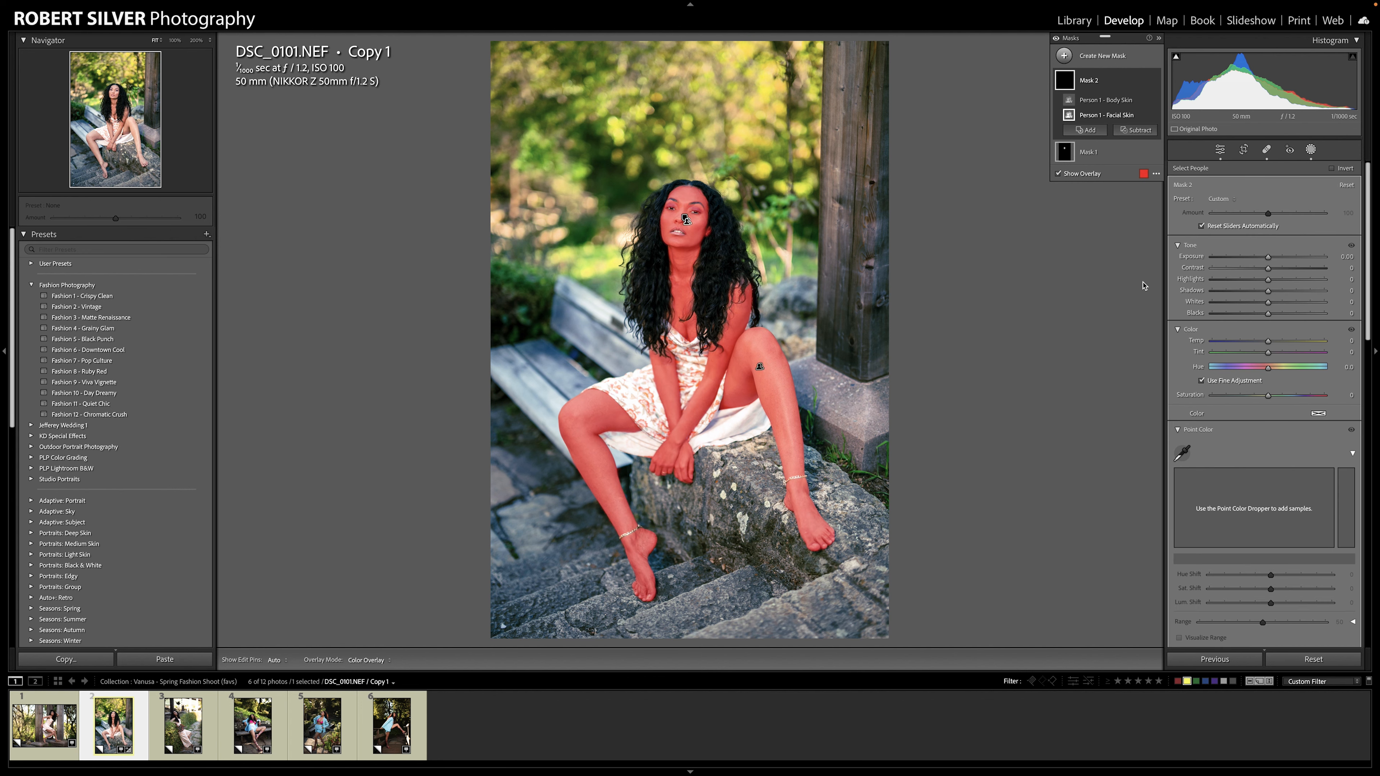
Apply the Soften Skin (Lite) preset to the facial and body skin mask, set its Texture to -25, and leave masking
click(1226, 200)
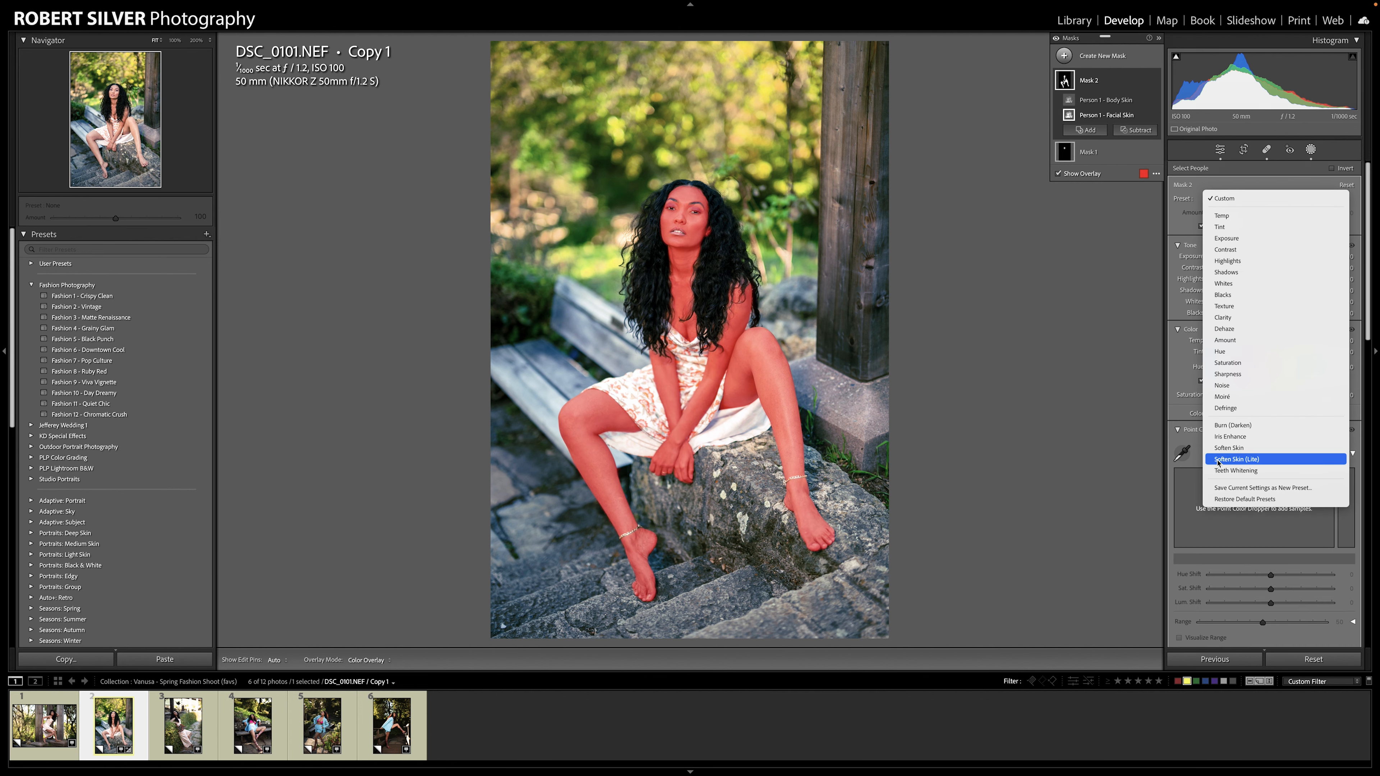
click(1205, 463)
scroll(1212, 430, down, 8)
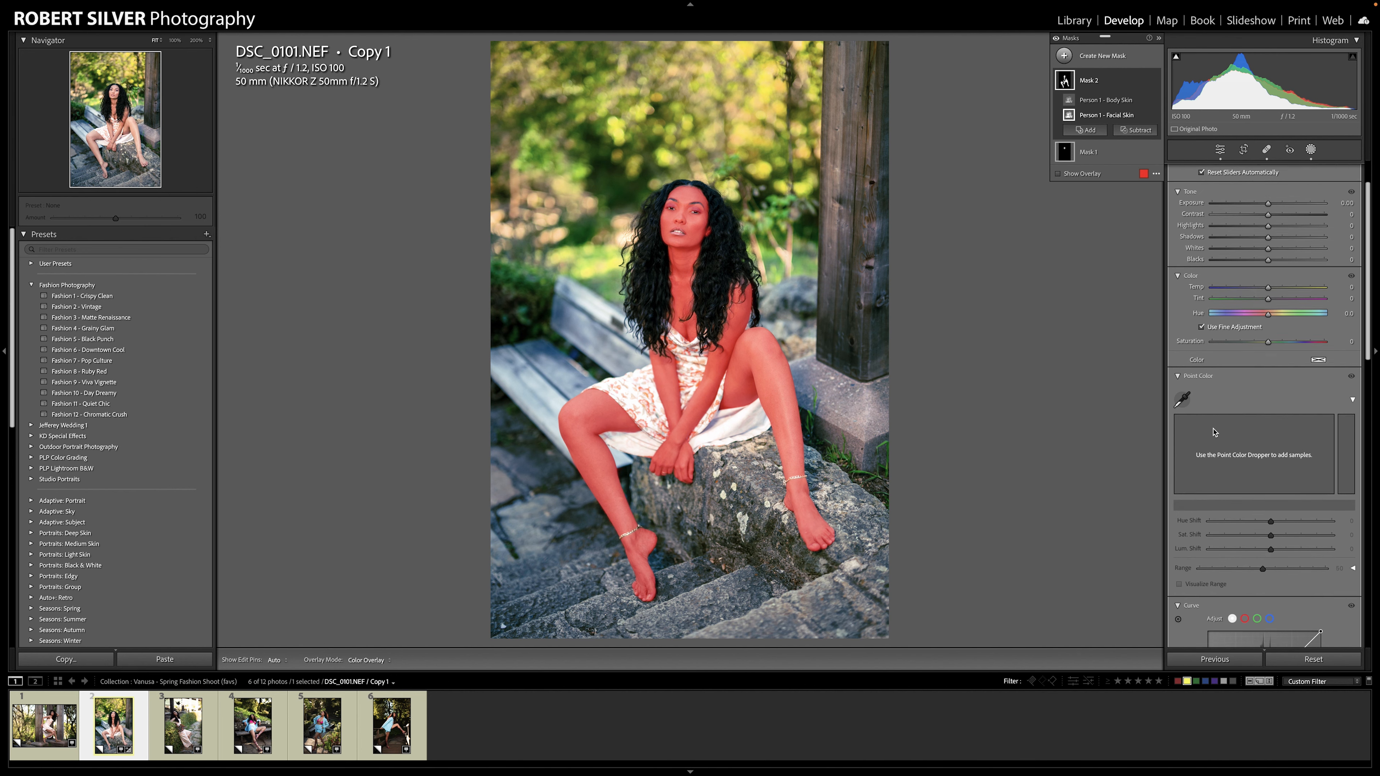
click(1346, 384)
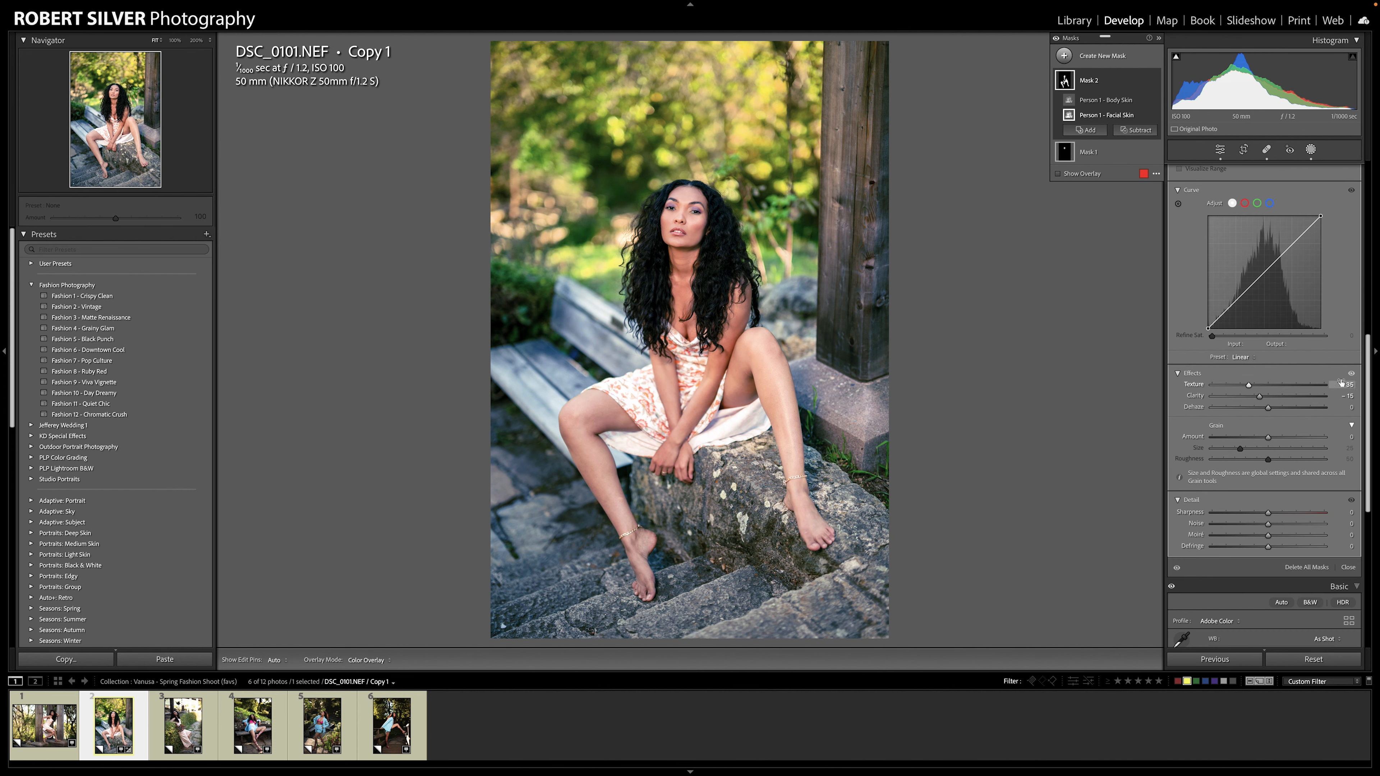
text(-2)
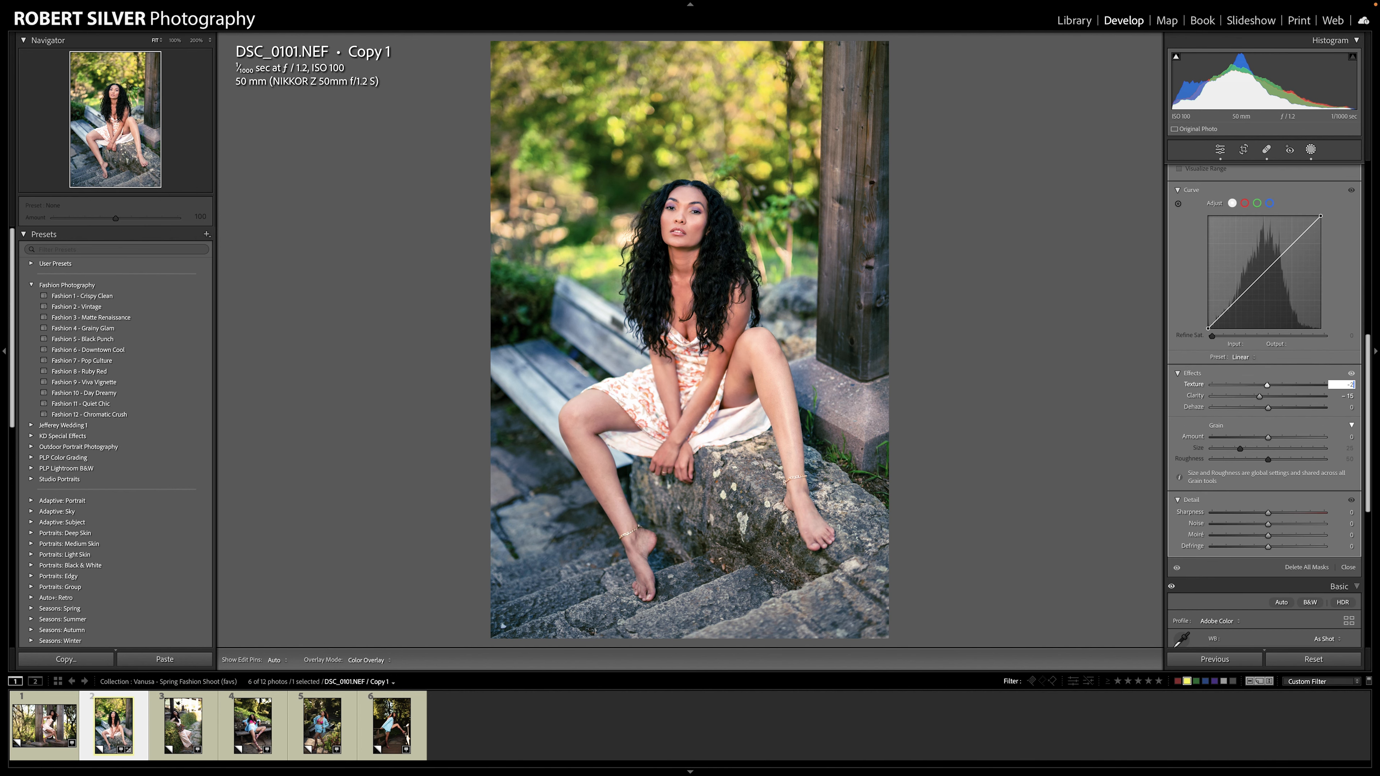
text(5)
key(Return)
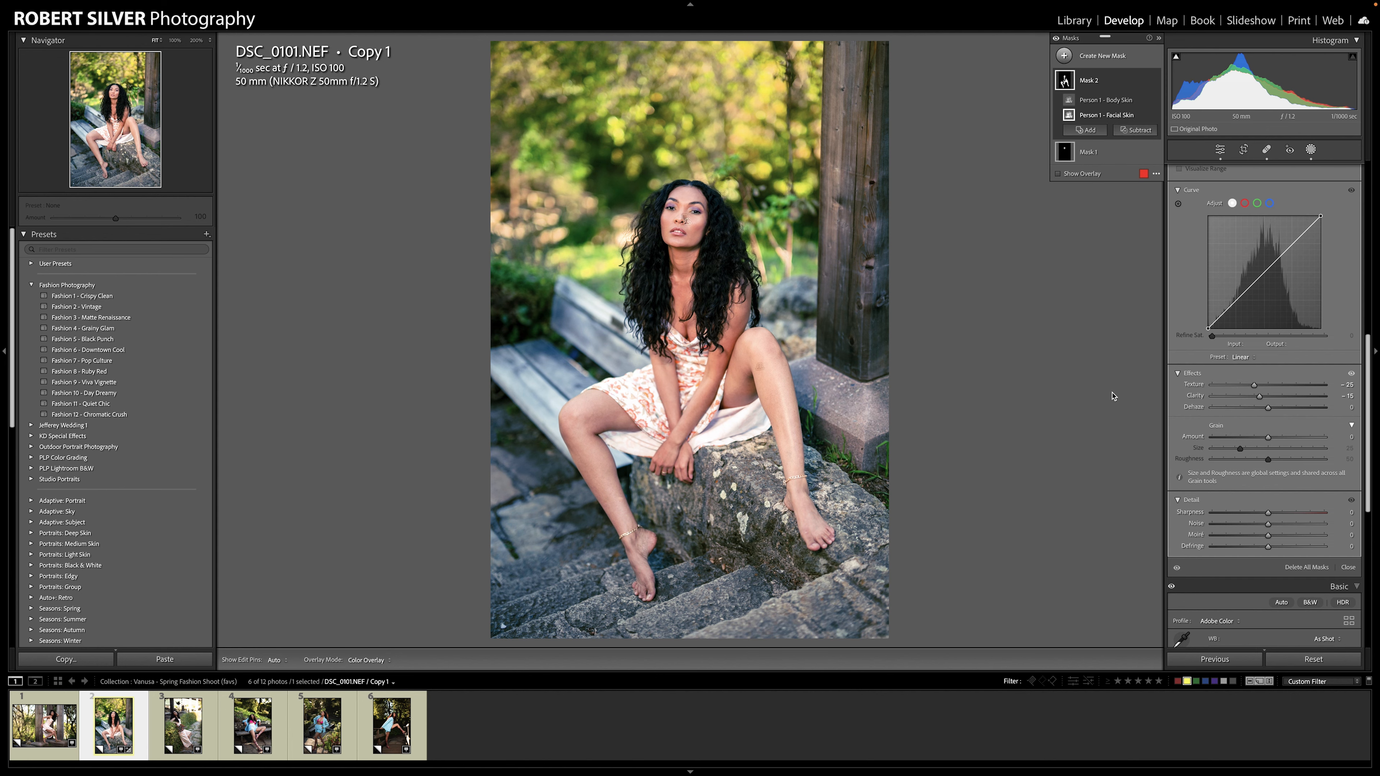
key(shift+w)
Examine the softened skin up close on the face, chest, arms and image-left leg, then return to the full view
click(676, 227)
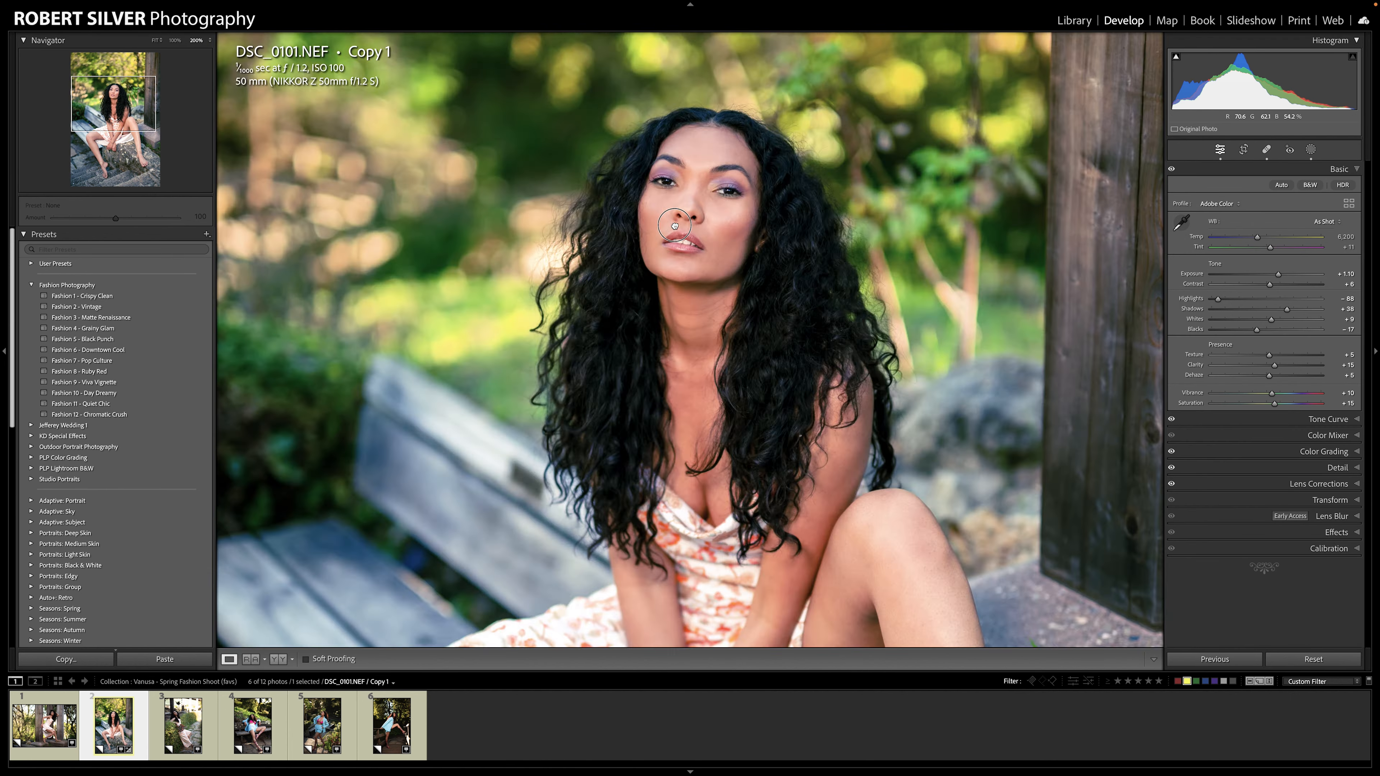
drag(707, 203, 605, 161)
drag(608, 291, 679, 144)
drag(670, 368, 663, 122)
drag(638, 344, 657, 168)
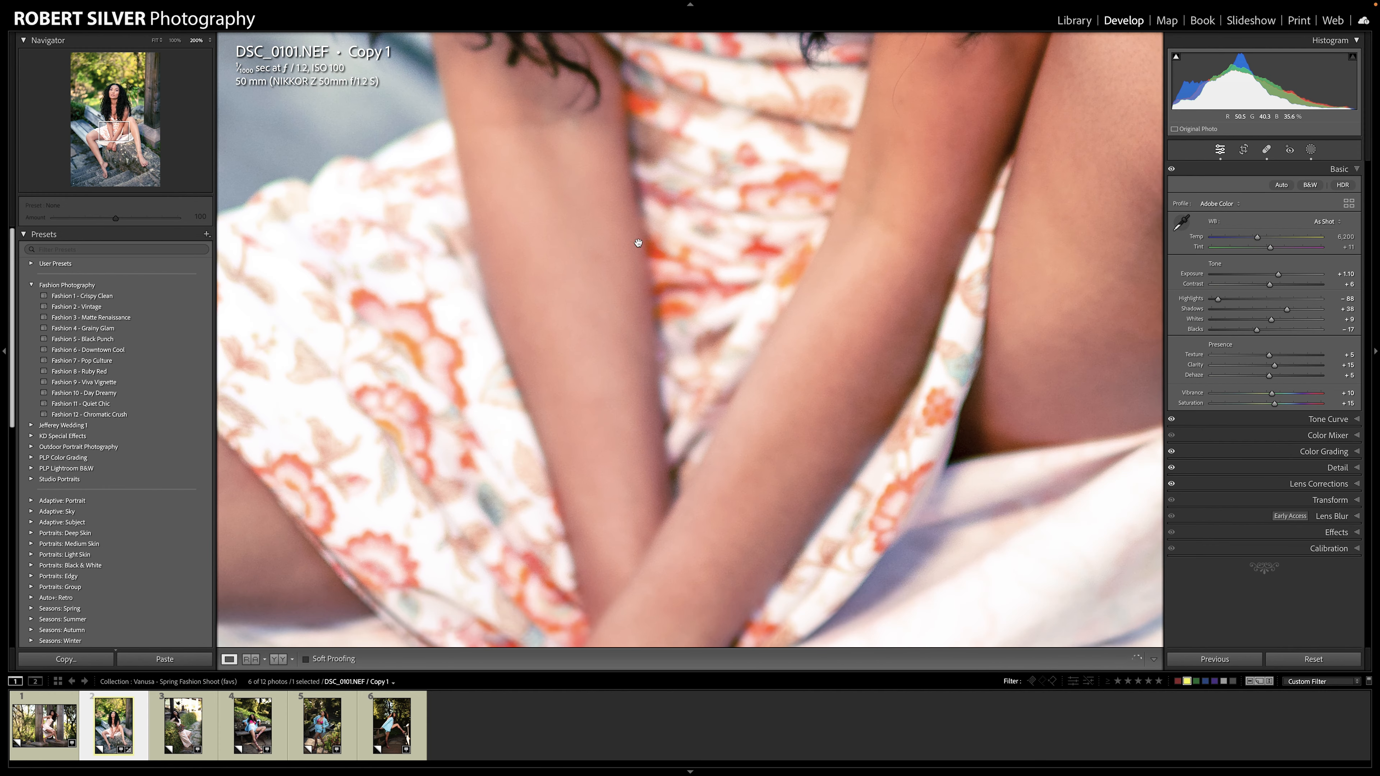
drag(636, 256, 829, 52)
drag(475, 236, 954, 144)
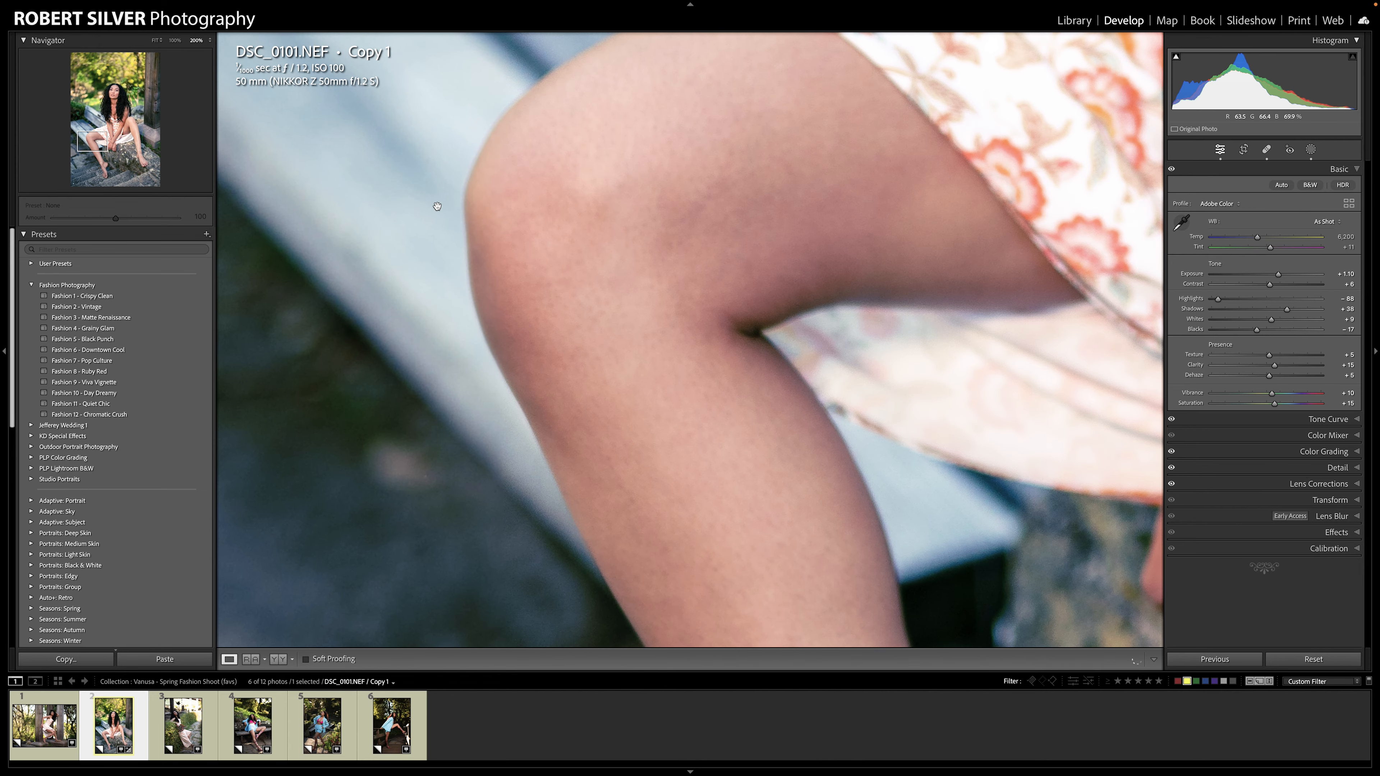
click(739, 164)
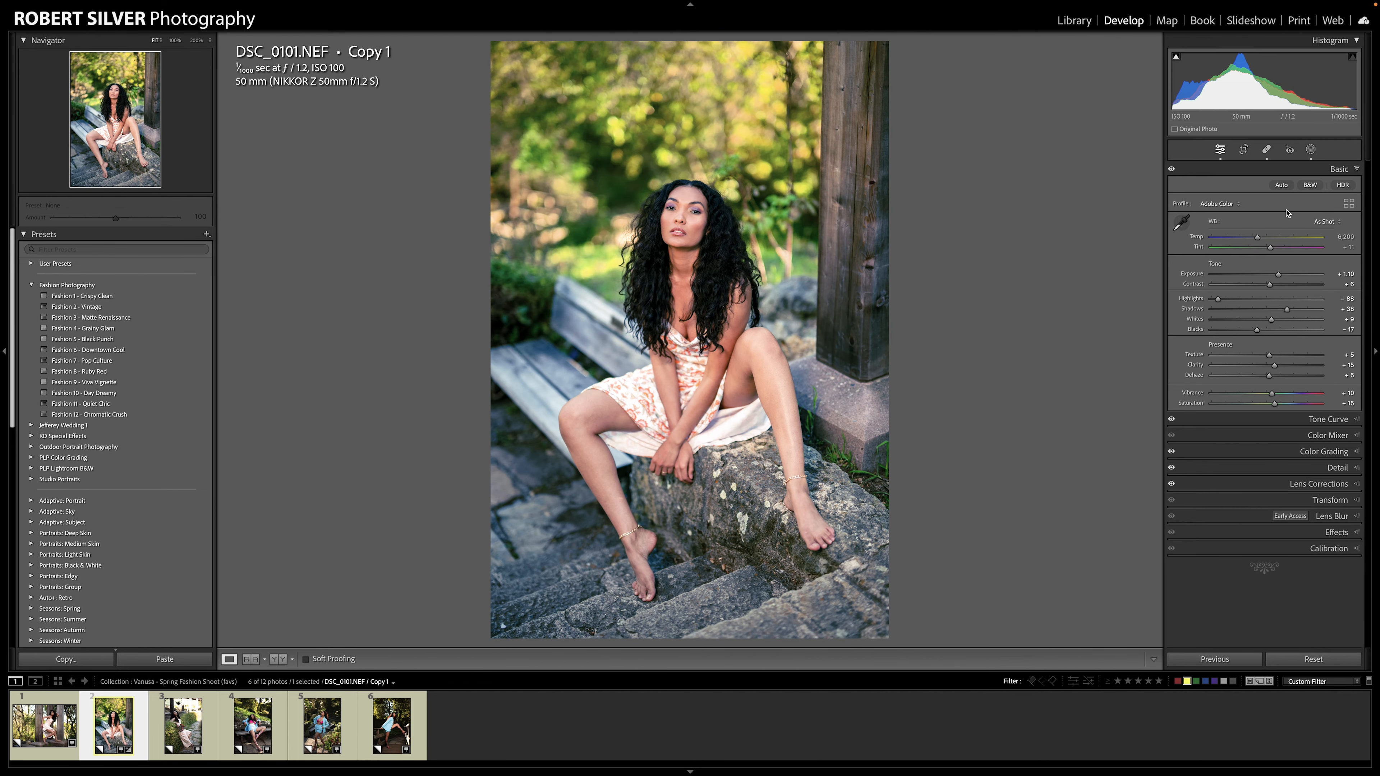
Heal the marks on the image-right shin above the anklet with a larger brush, sampling from the shin skin just above them
click(784, 457)
drag(842, 488, 817, 402)
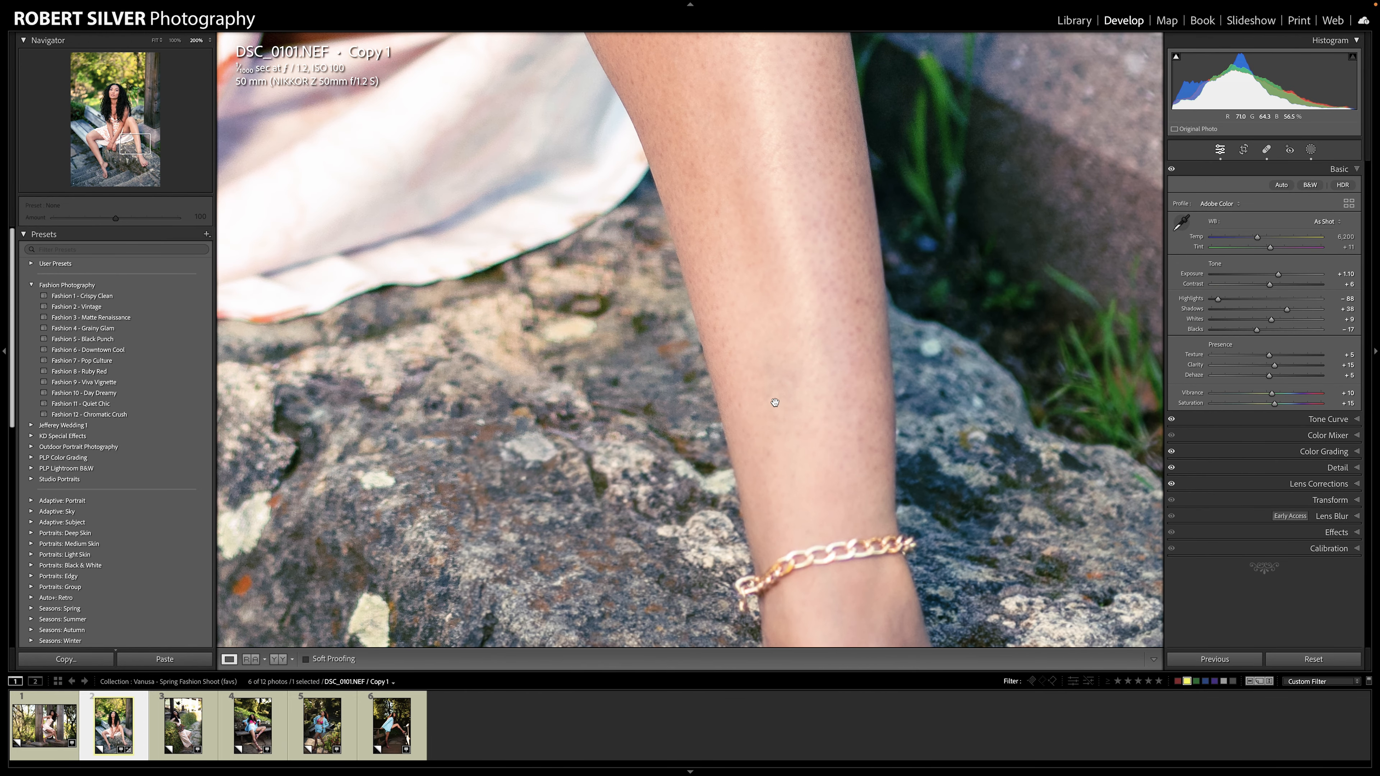
key(q)
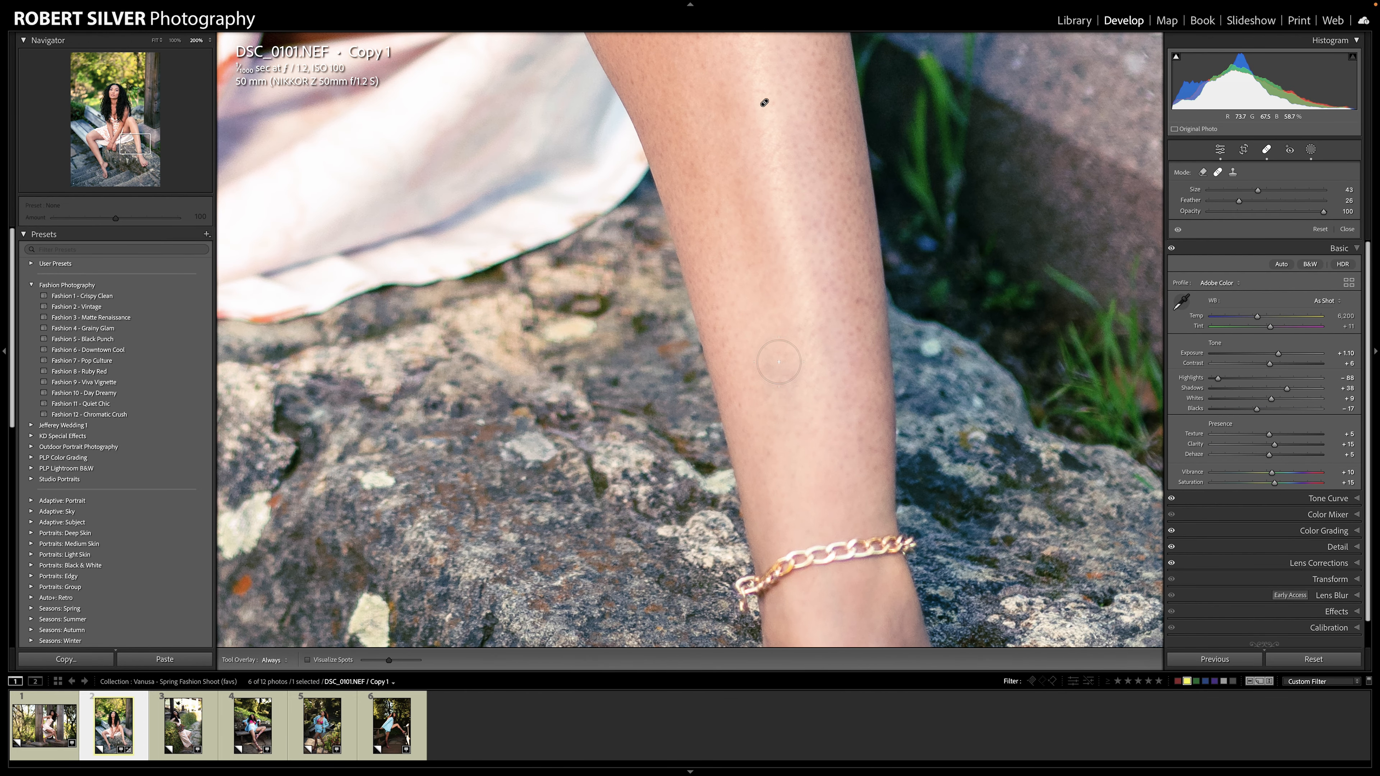
key(])
drag(785, 402, 783, 360)
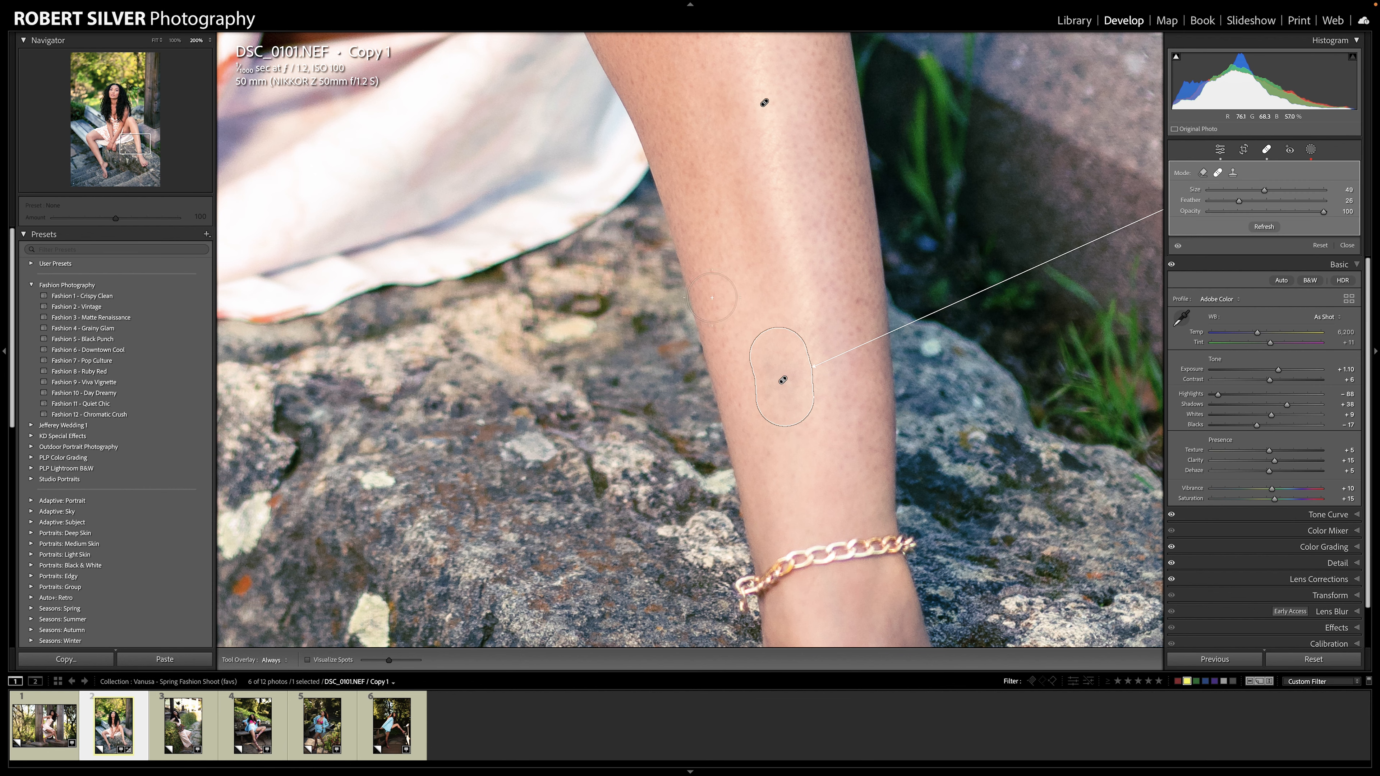
drag(125, 147, 134, 143)
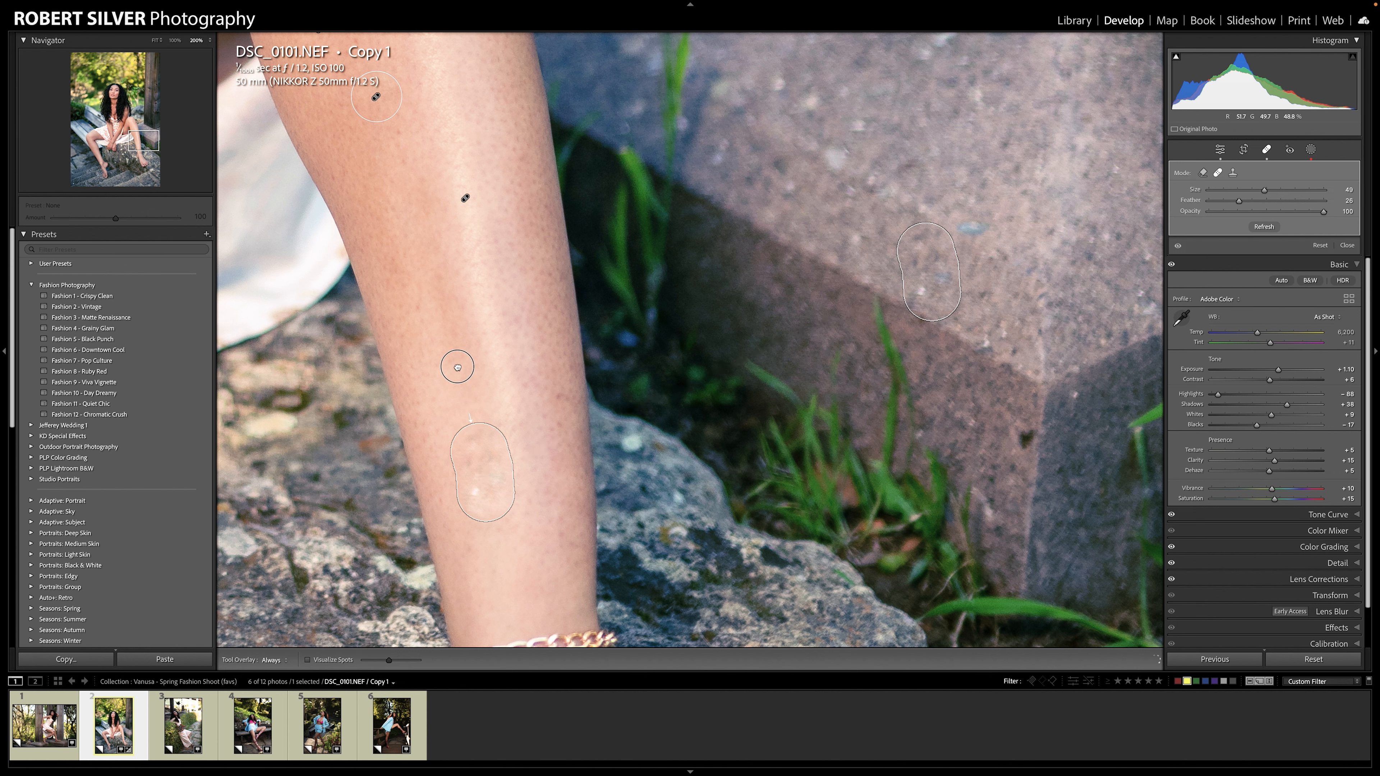
click(466, 354)
key(q)
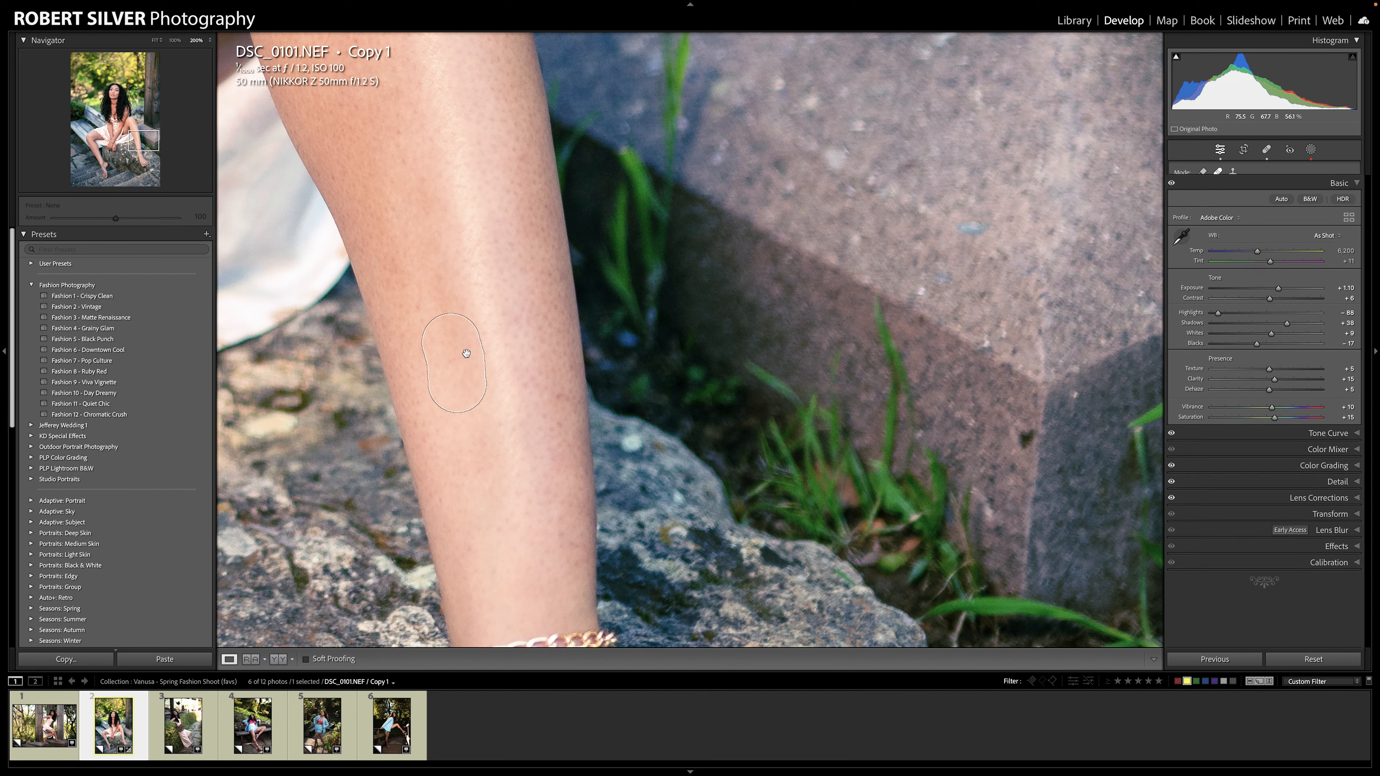
click(552, 410)
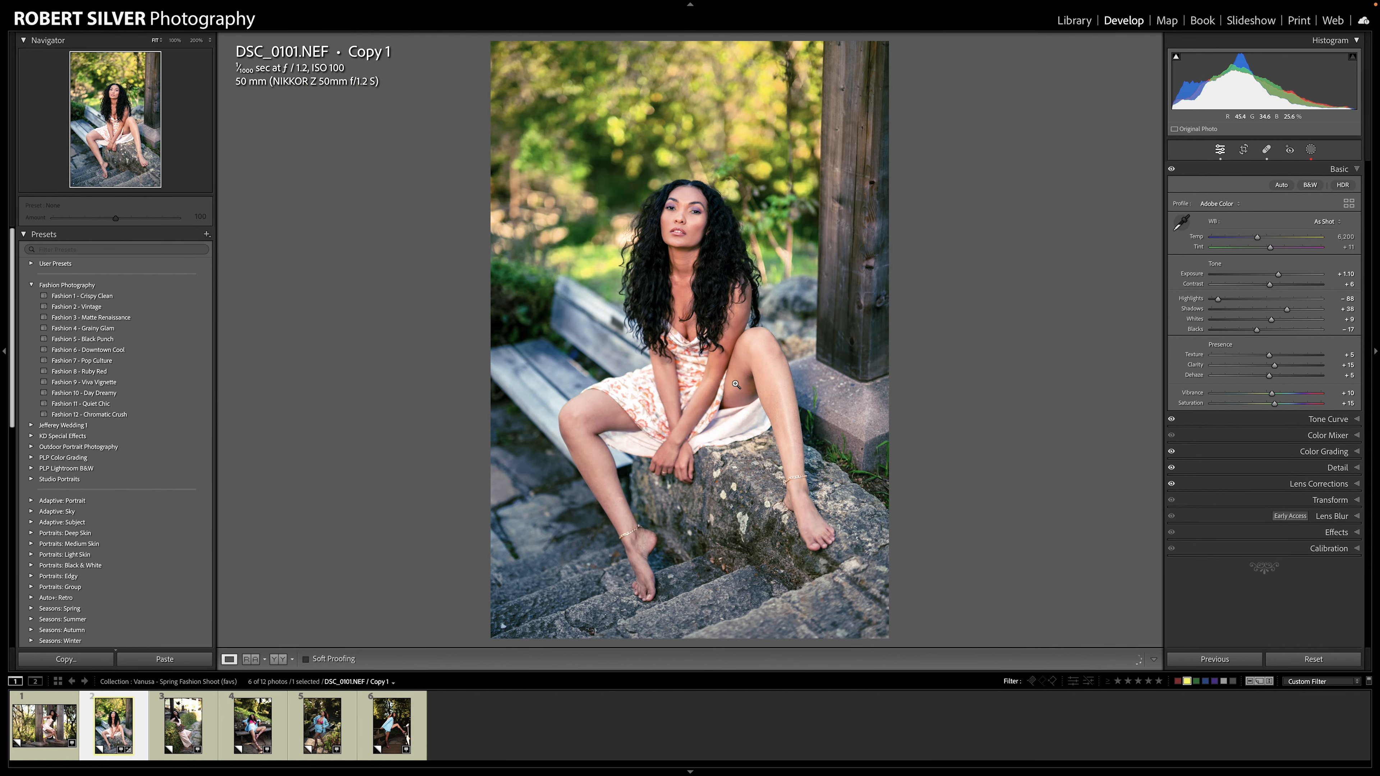
Compare the before and after versions of the photo several times, ending on the edited version
key(backslash)
key(backslash)
key(backslash)
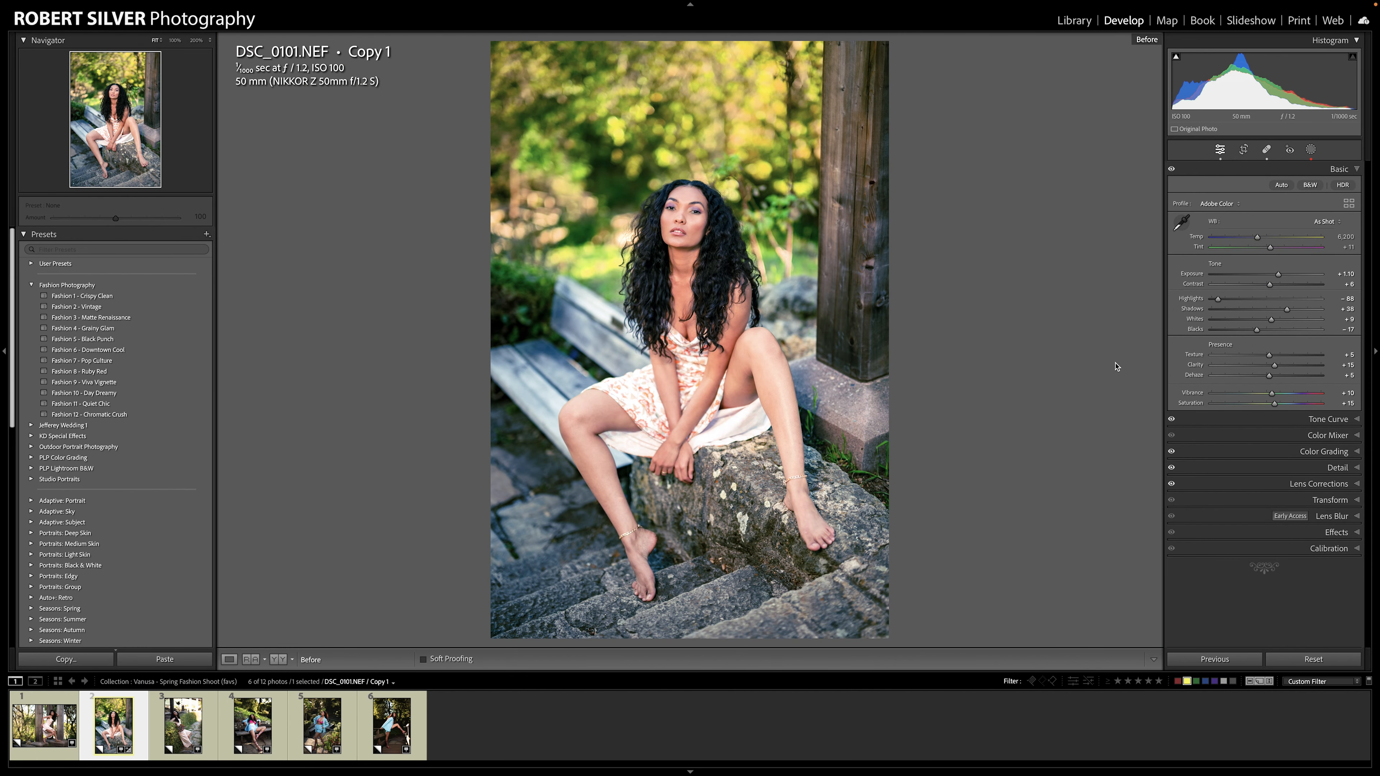
key(backslash)
key(backslash)
key(backslash)
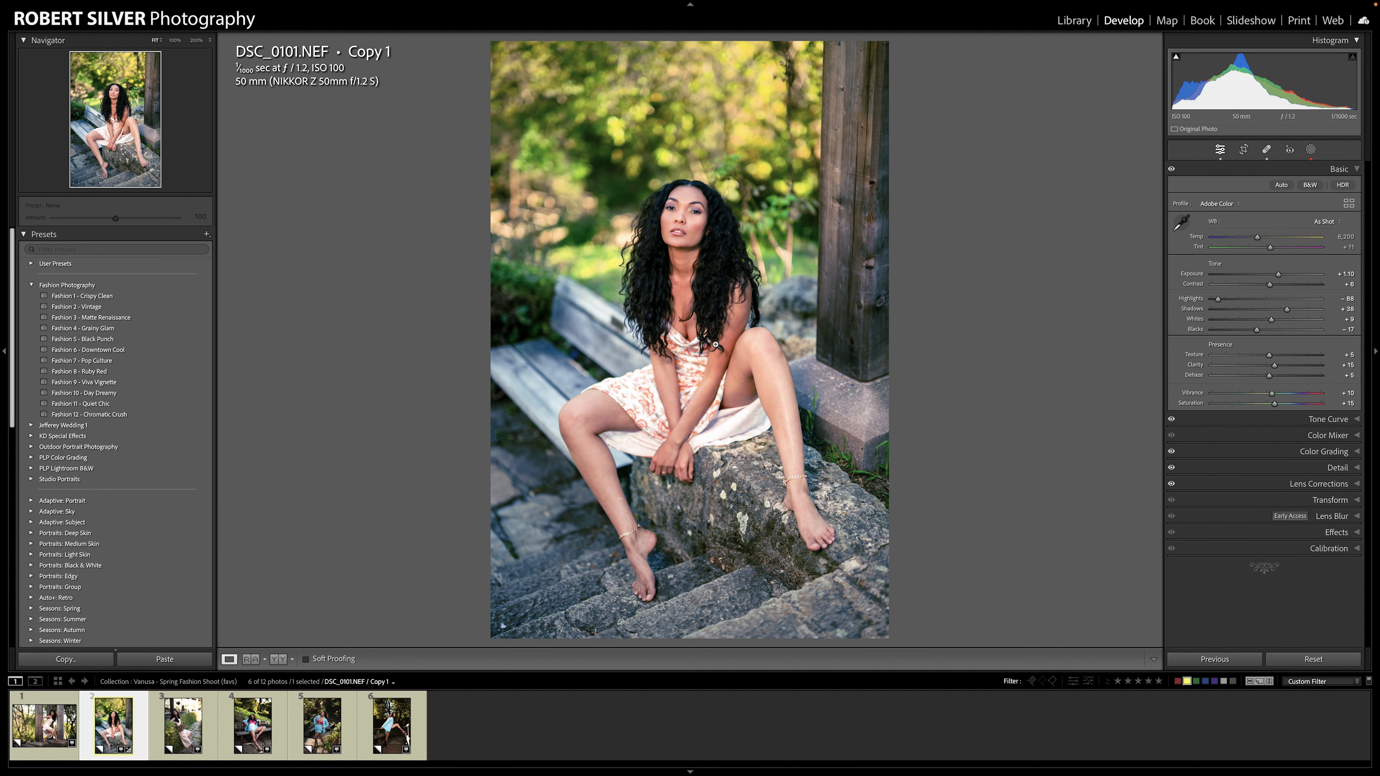
key(backslash)
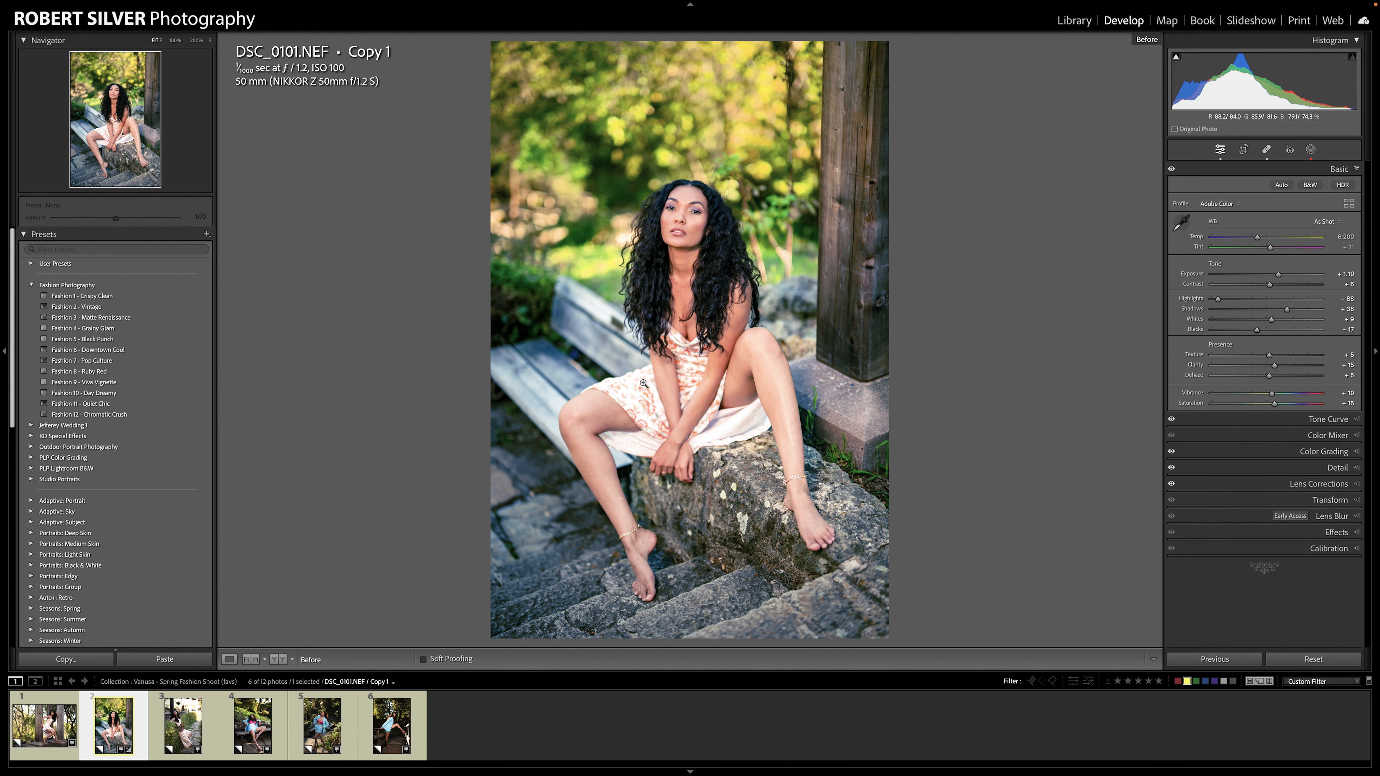
key(backslash)
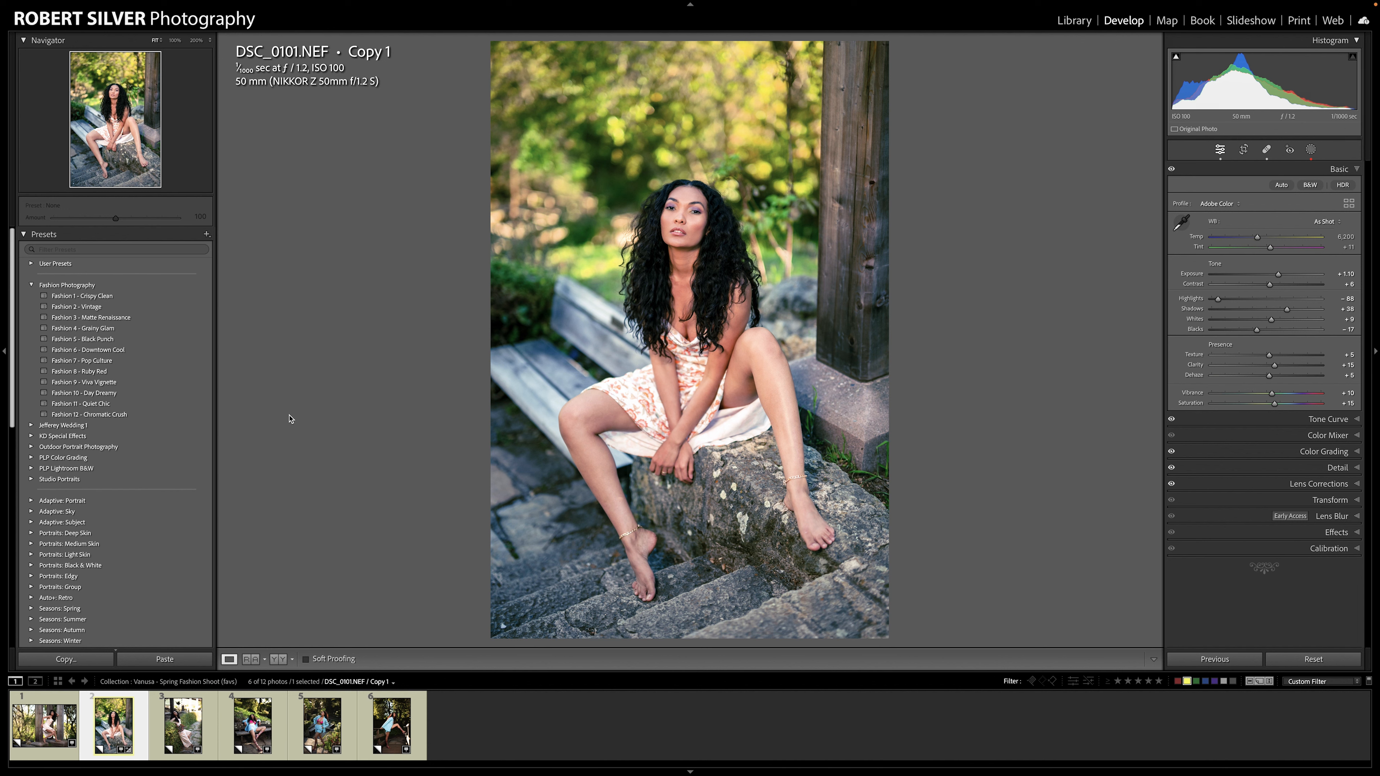
Reset the photo's develop settings to view the unedited original, then undo the reset
right_click(116, 721)
mouse_move(165, 514)
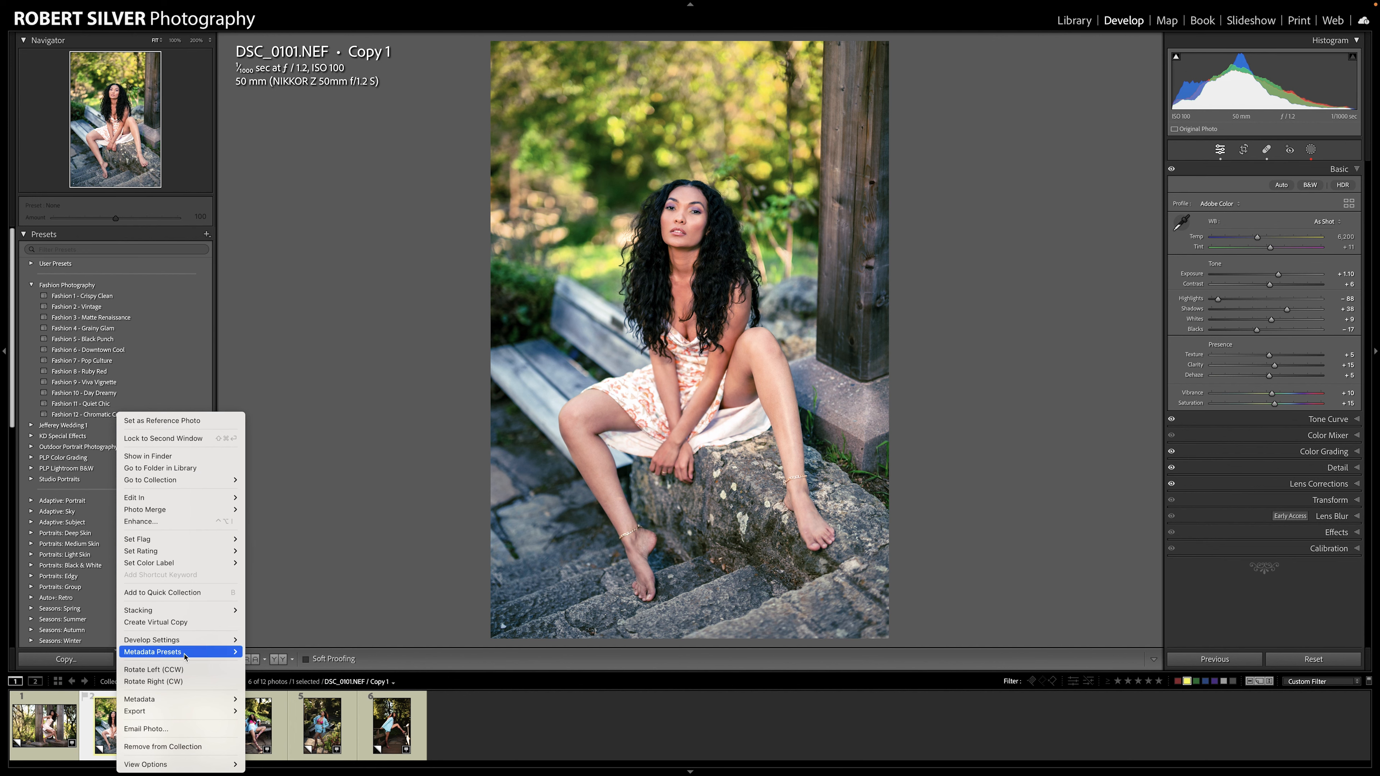
mouse_move(179, 641)
click(303, 569)
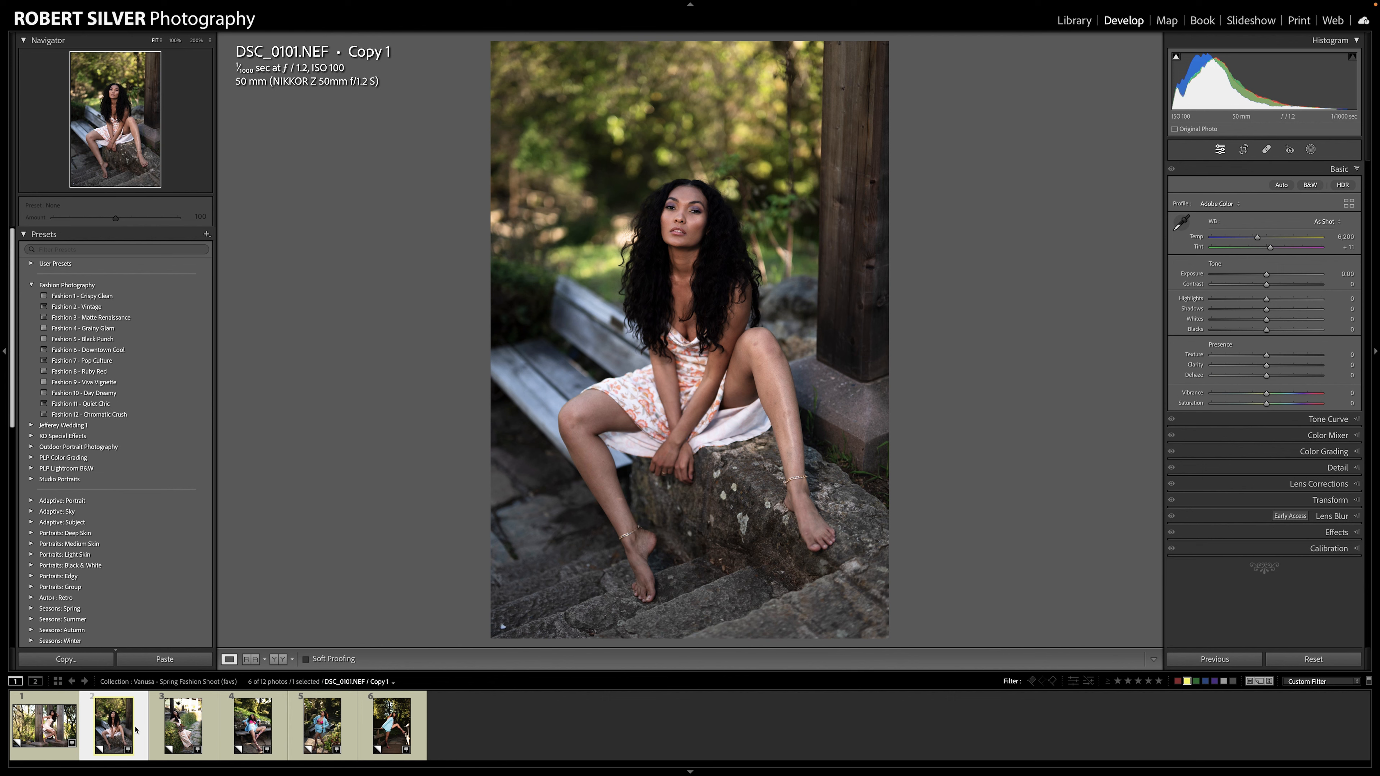
key(ctrl+z)
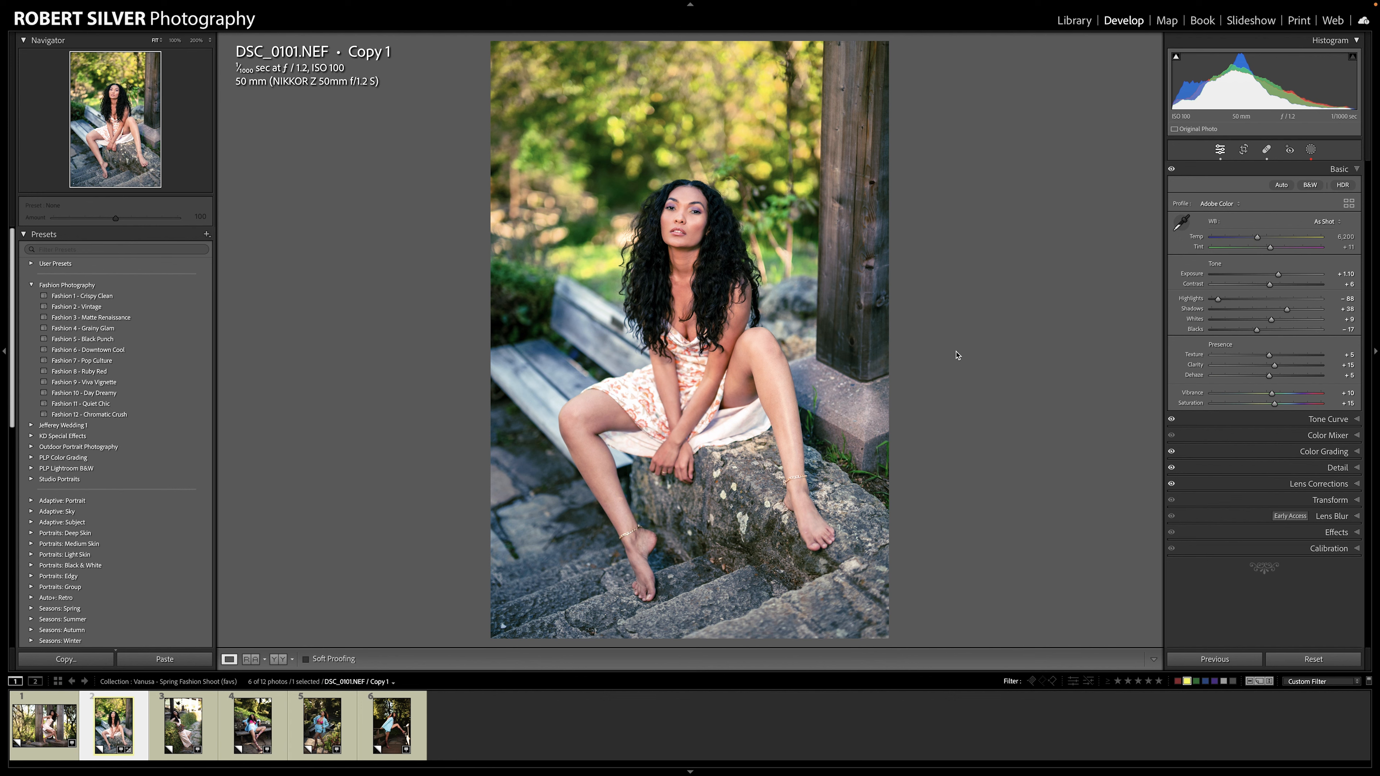
Add a wide elliptical radial gradient mask and position it over the dress and lap
key(shift+m)
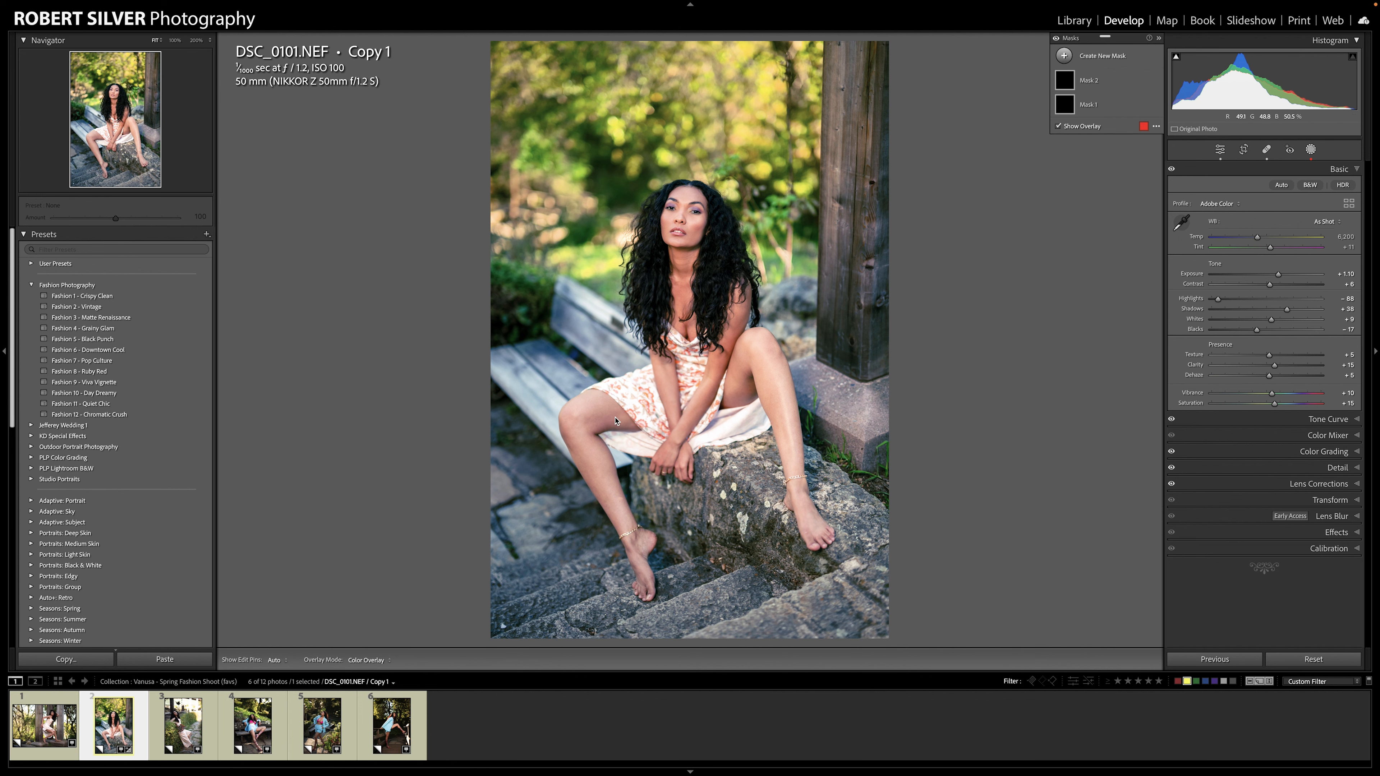
drag(626, 397, 740, 462)
drag(628, 394, 648, 406)
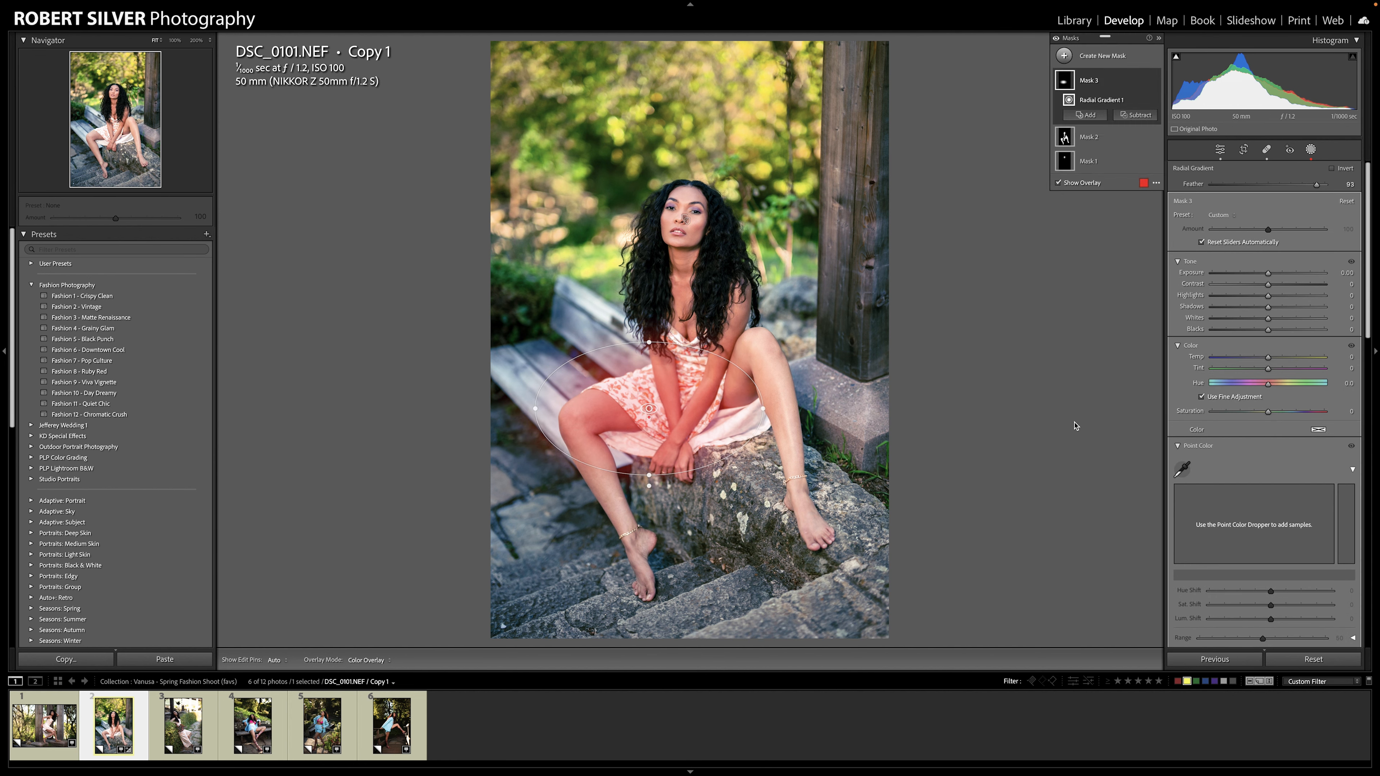
Set the radial mask's Highlights to -33, then widen the ellipse and shift it toward the image-right leg to cover the whole dress
drag(1268, 296, 1251, 302)
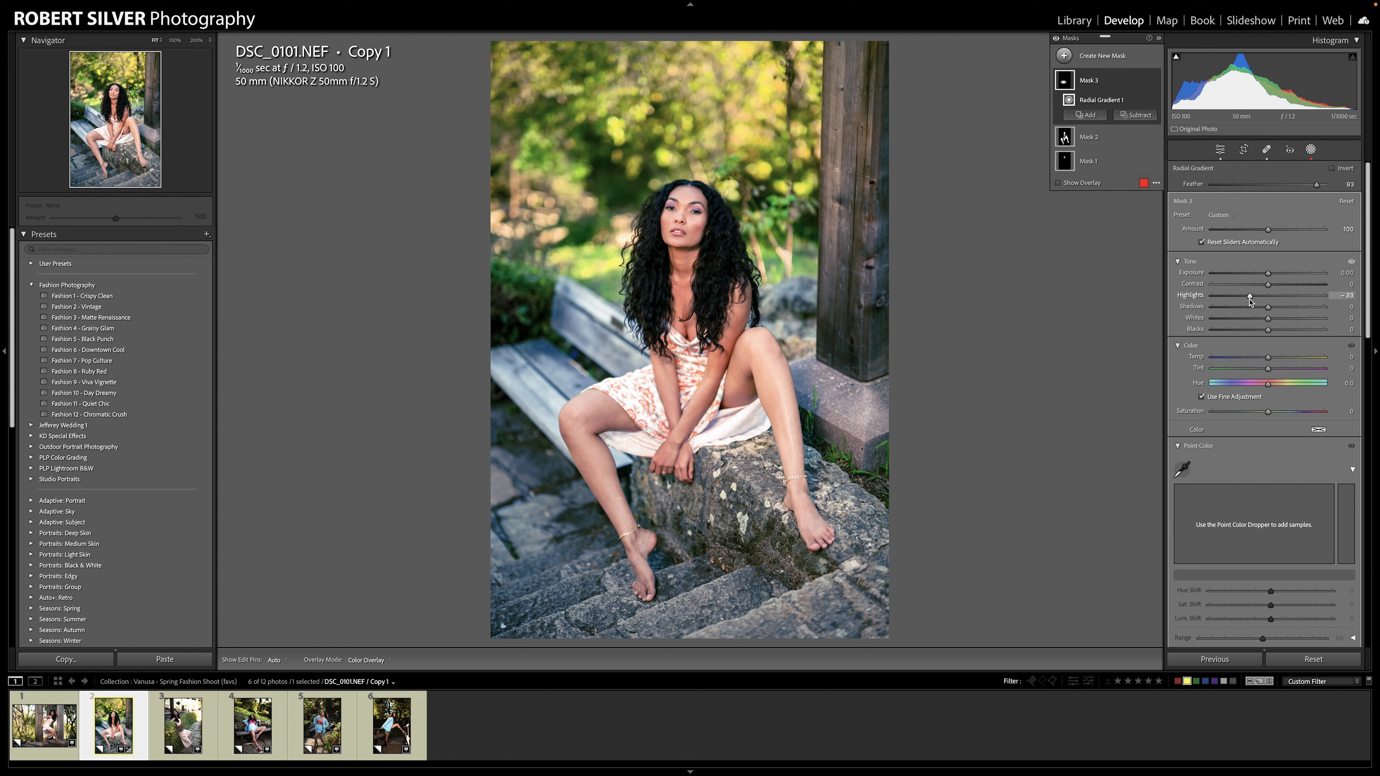
drag(763, 410, 827, 402)
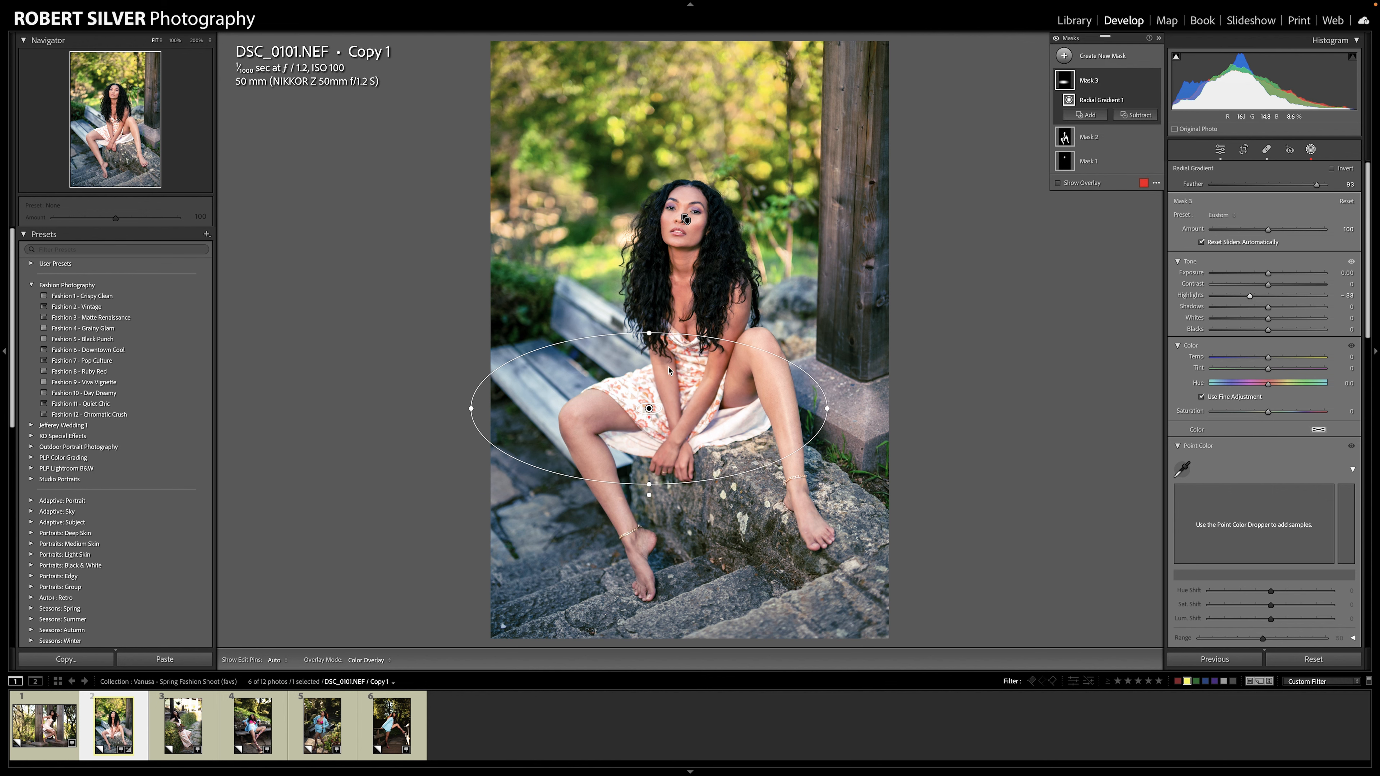
drag(648, 409, 686, 406)
key(shift+w)
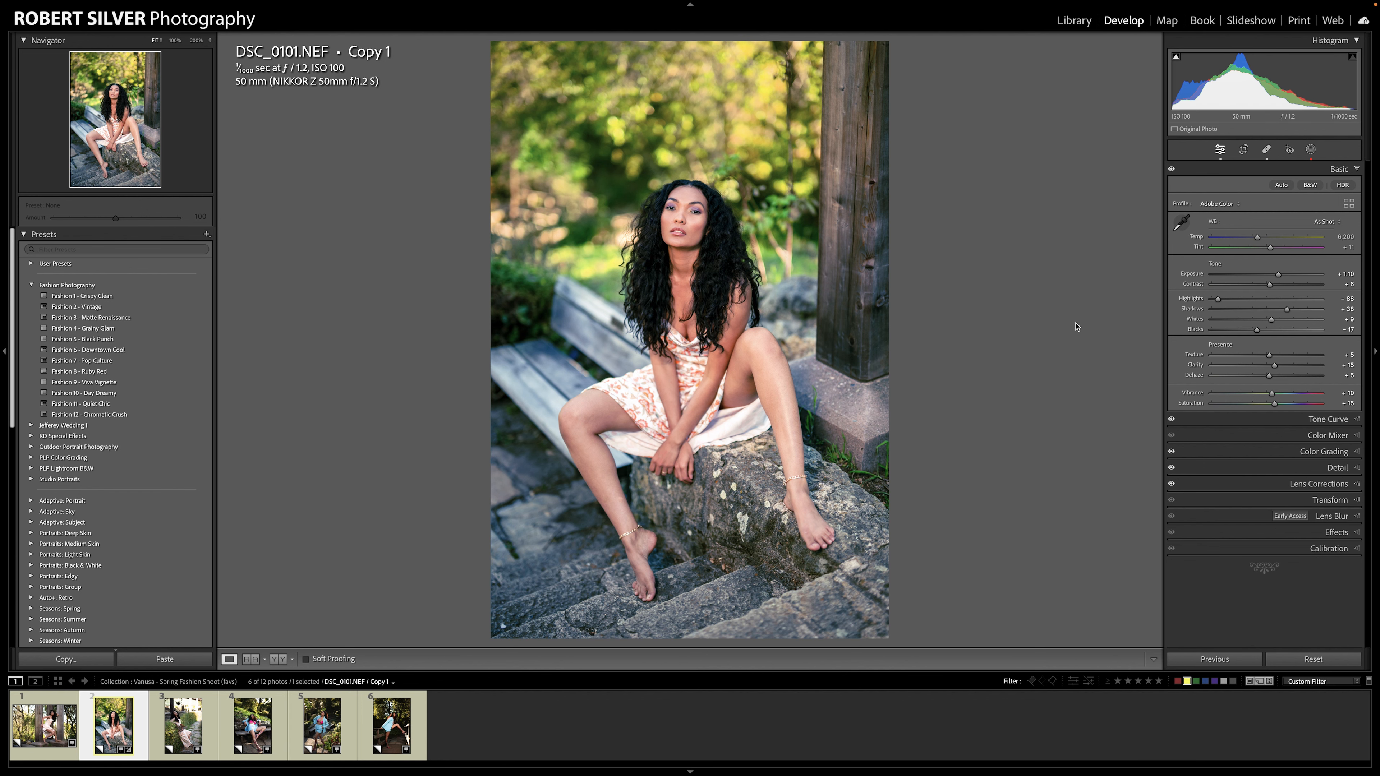
Heal the small white object on the stone steps in the photo's lower-left corner and return to the full view
click(503, 623)
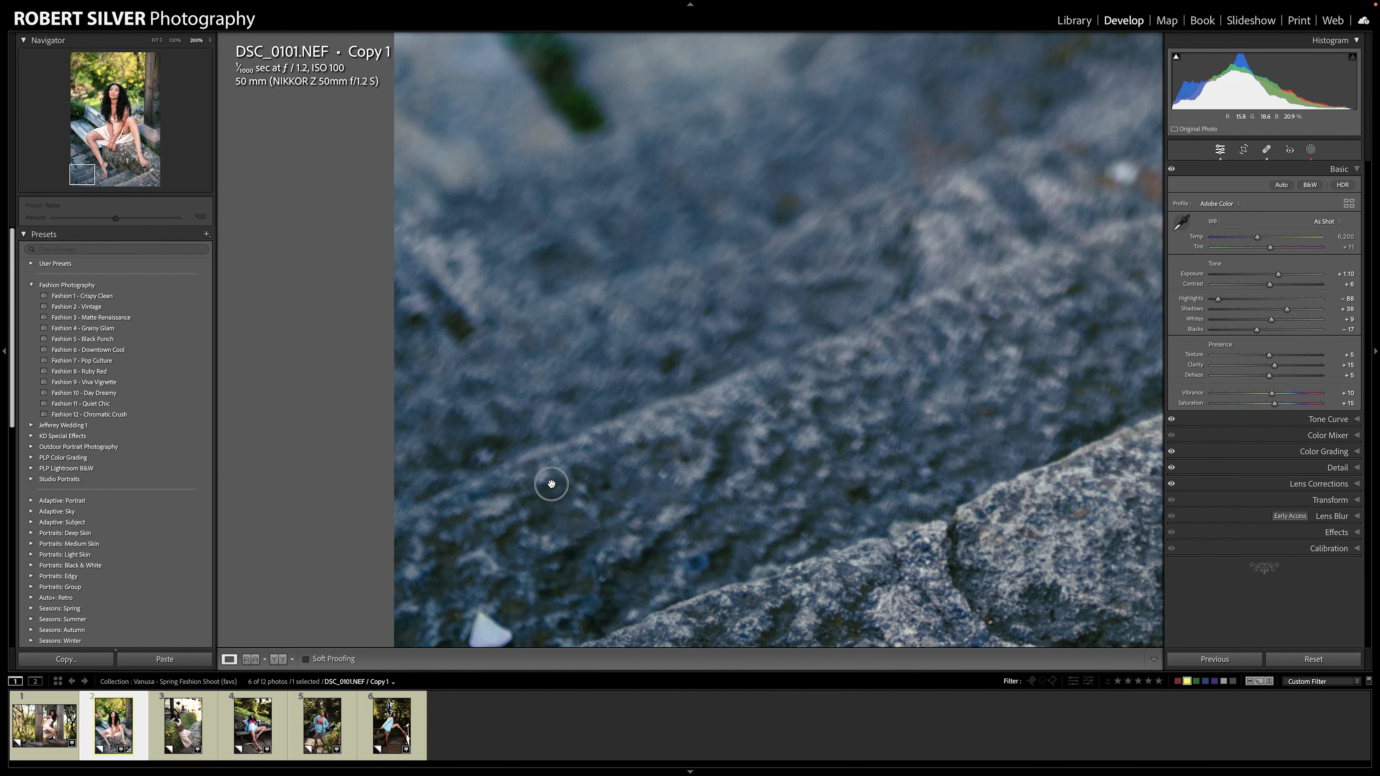
key(q)
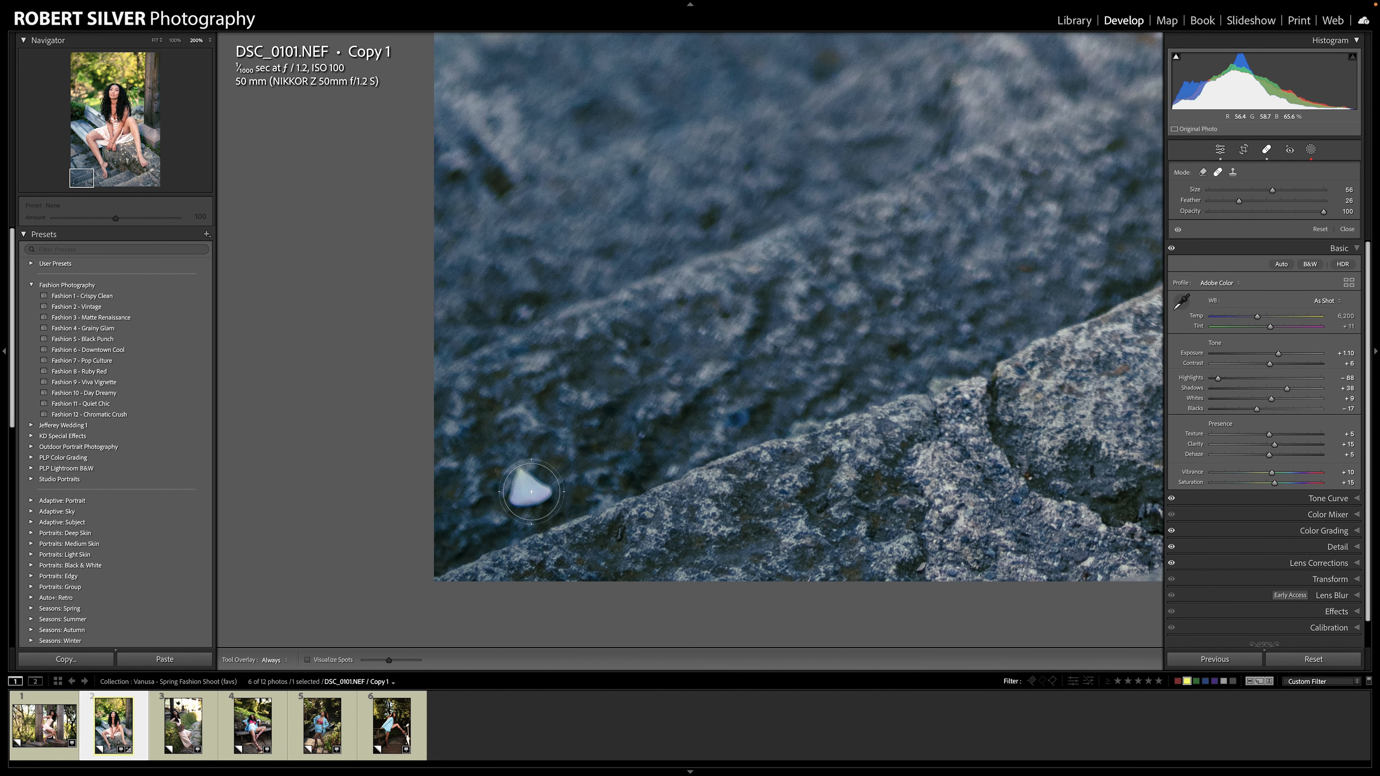
click(525, 489)
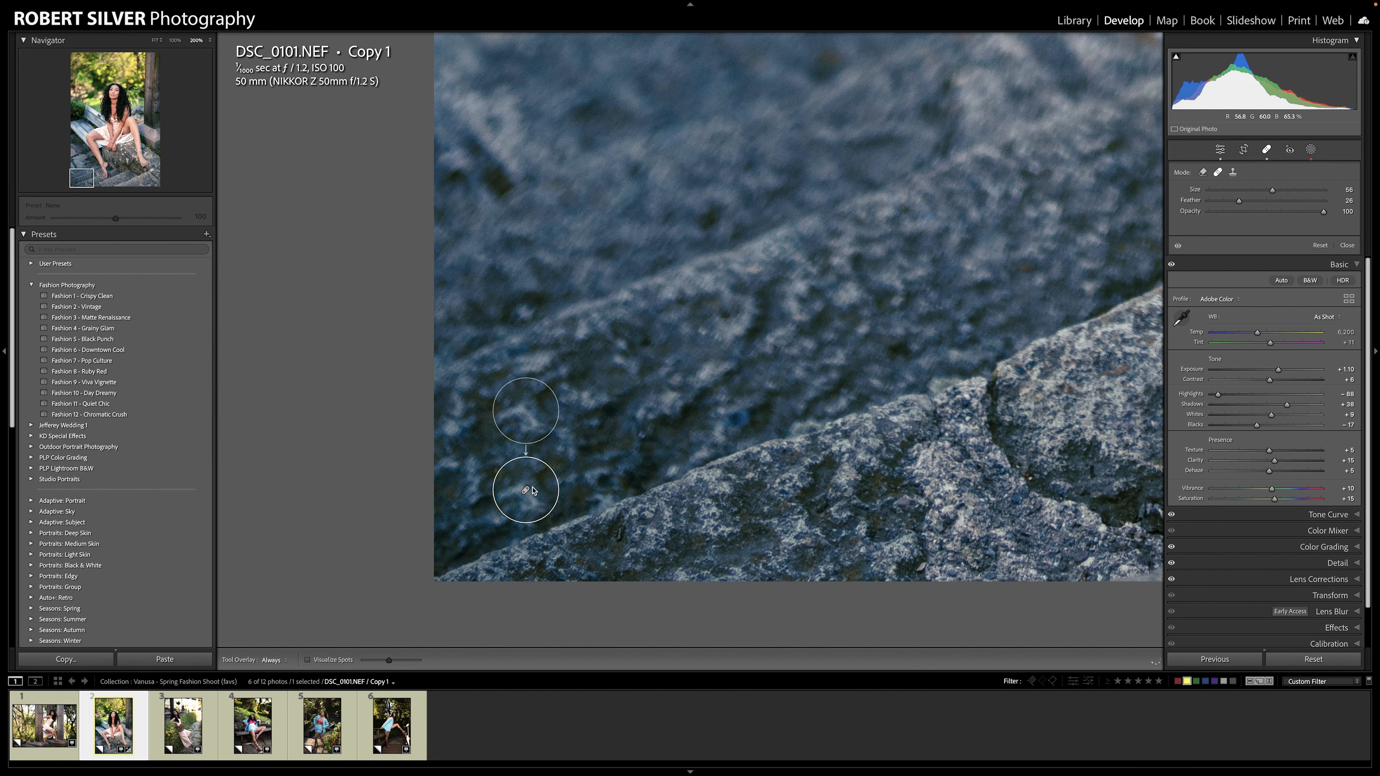
key(q)
click(606, 441)
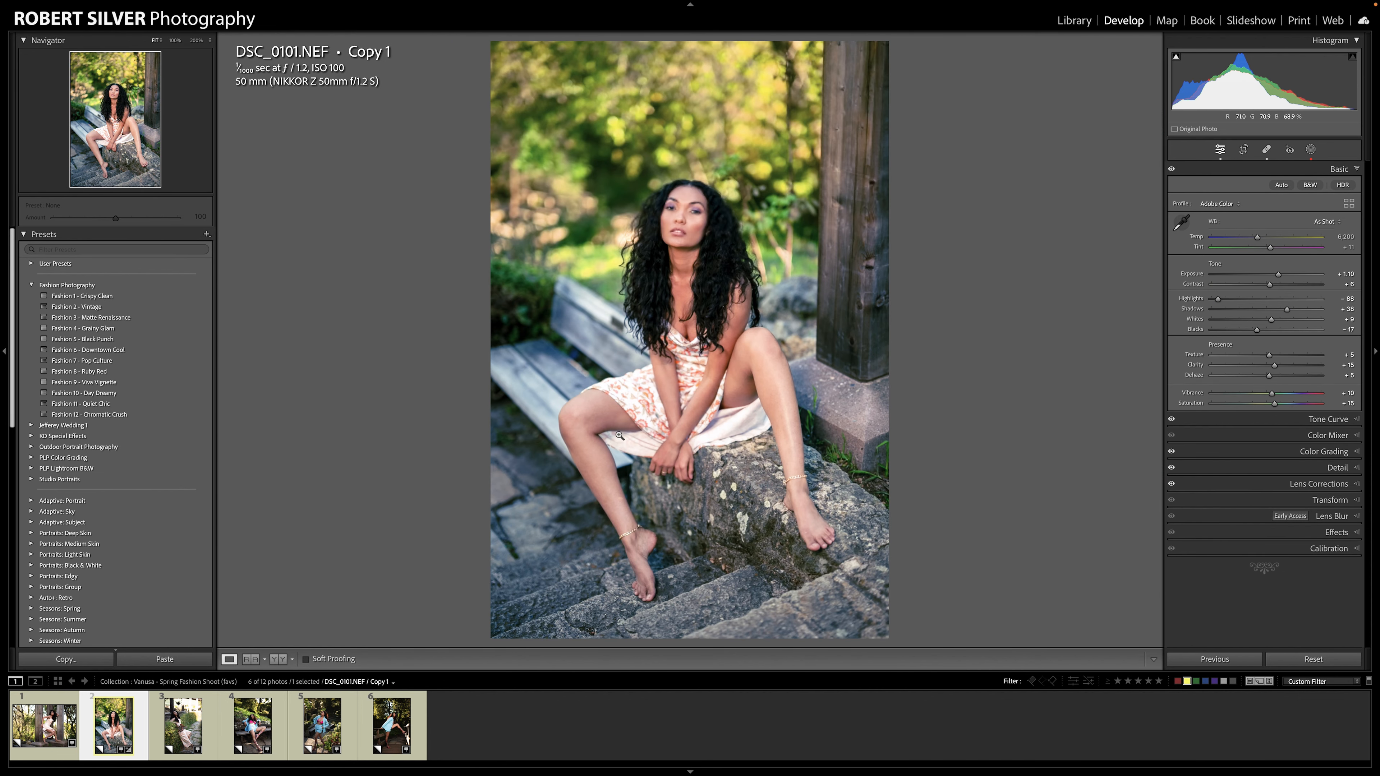
Set the Post-Crop Vignetting Amount to -8
click(1336, 532)
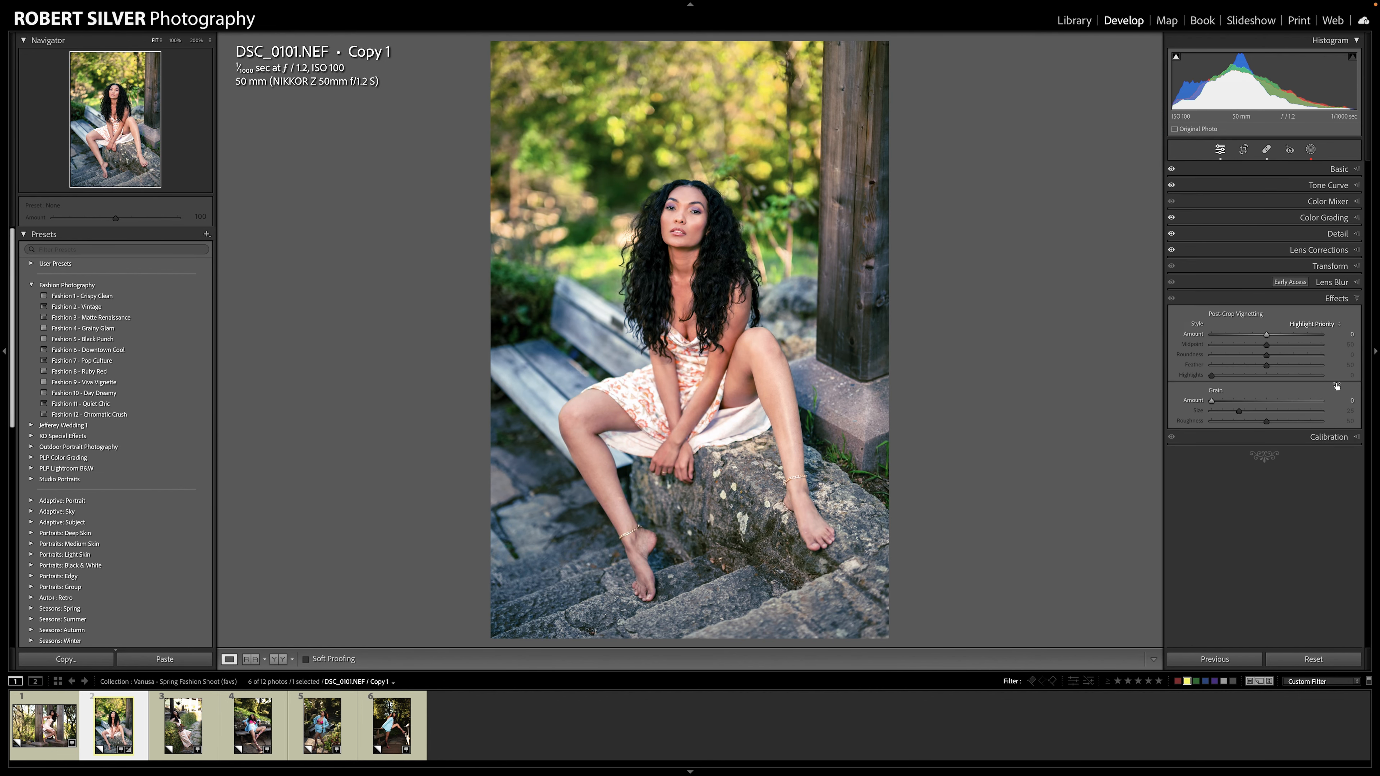
click(1339, 336)
text(-8)
key(Return)
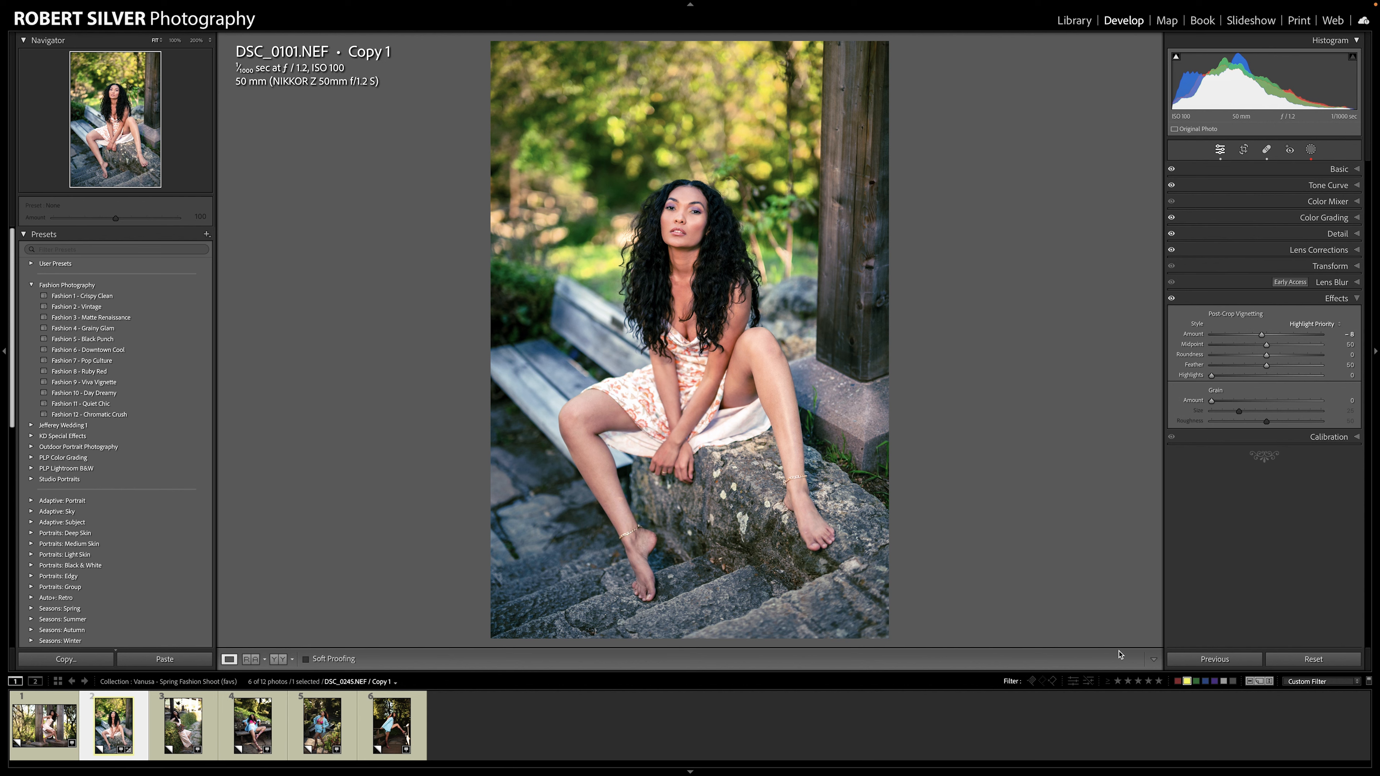
Reset all edits to check the finished photo against its unedited state, then undo the reset
click(1325, 660)
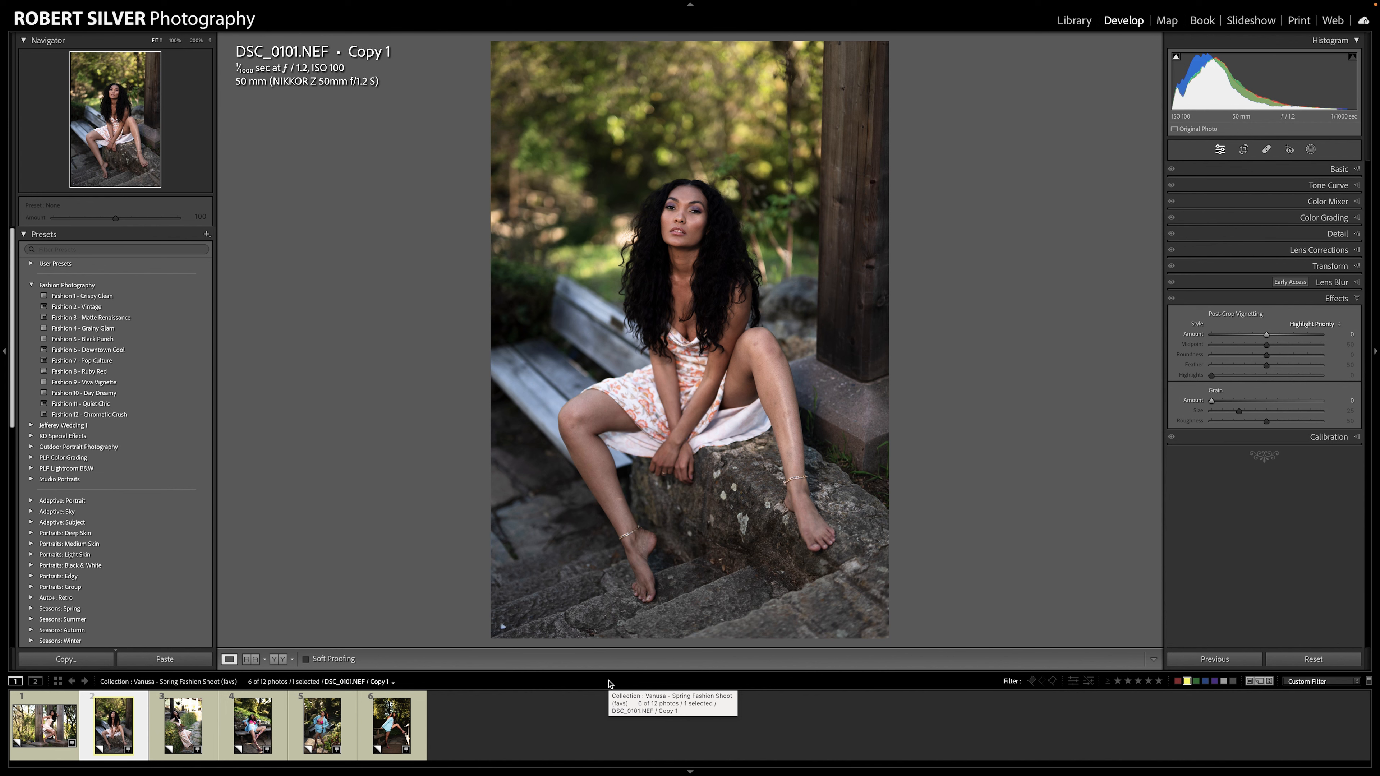
key(ctrl+z)
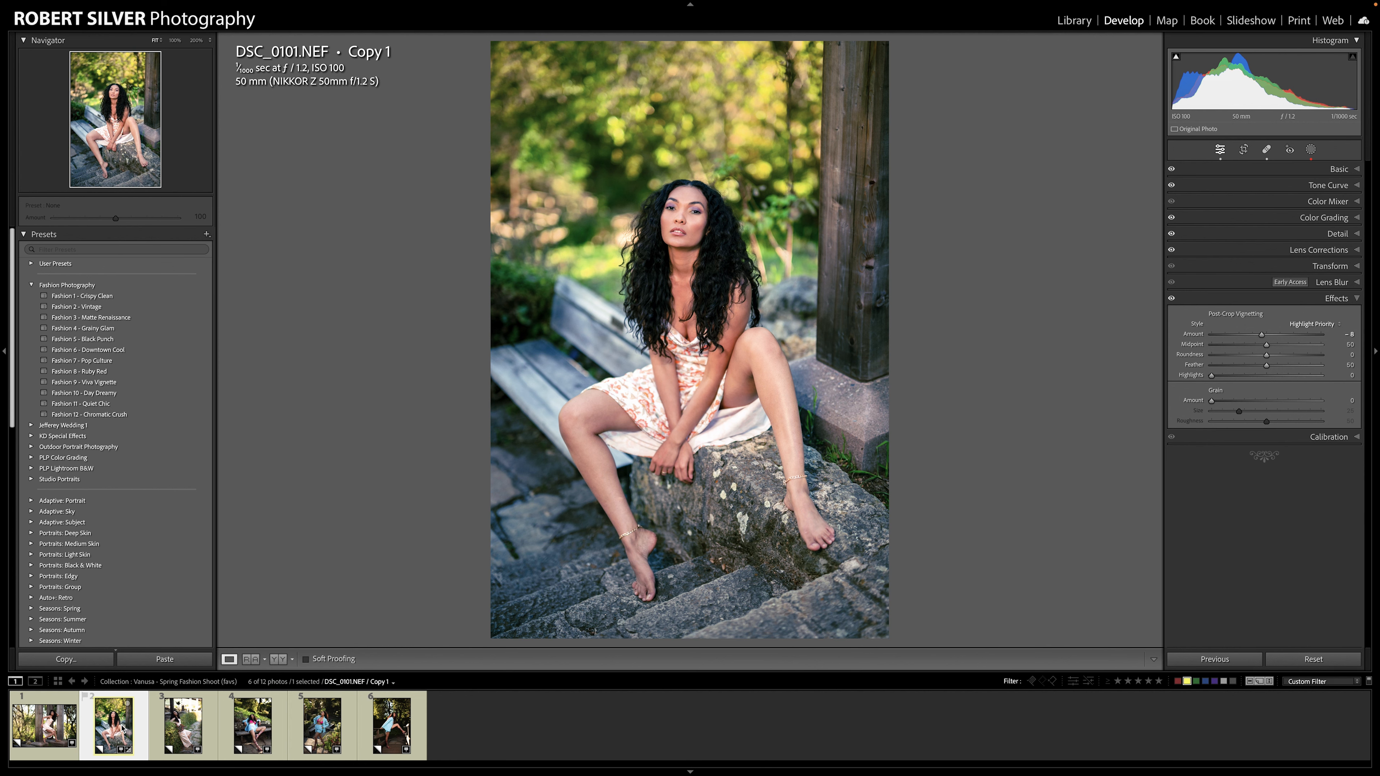
Rate the finished photo 5 stars and apply the Fashion 4 - Grainy Glam preset to the bench portrait DSC_0211.NEF
key(5)
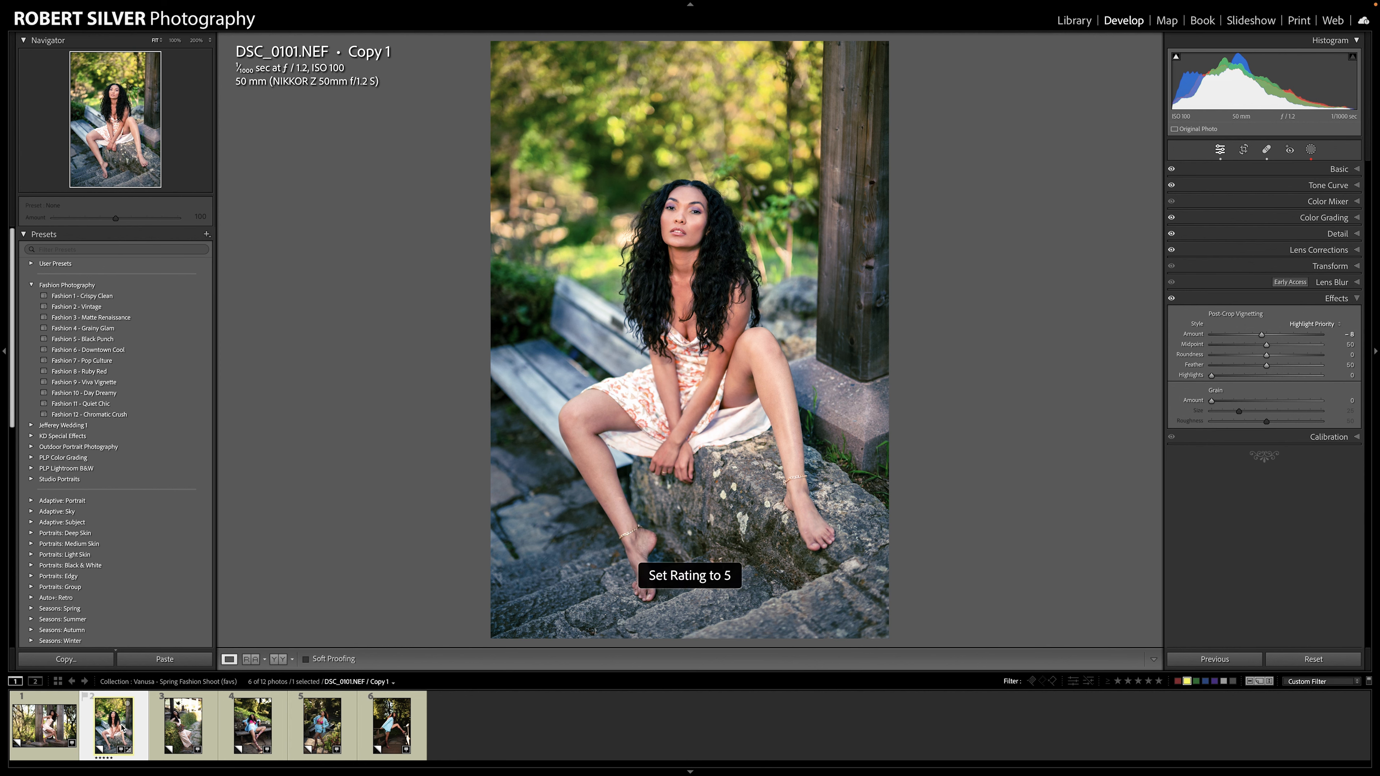
click(254, 724)
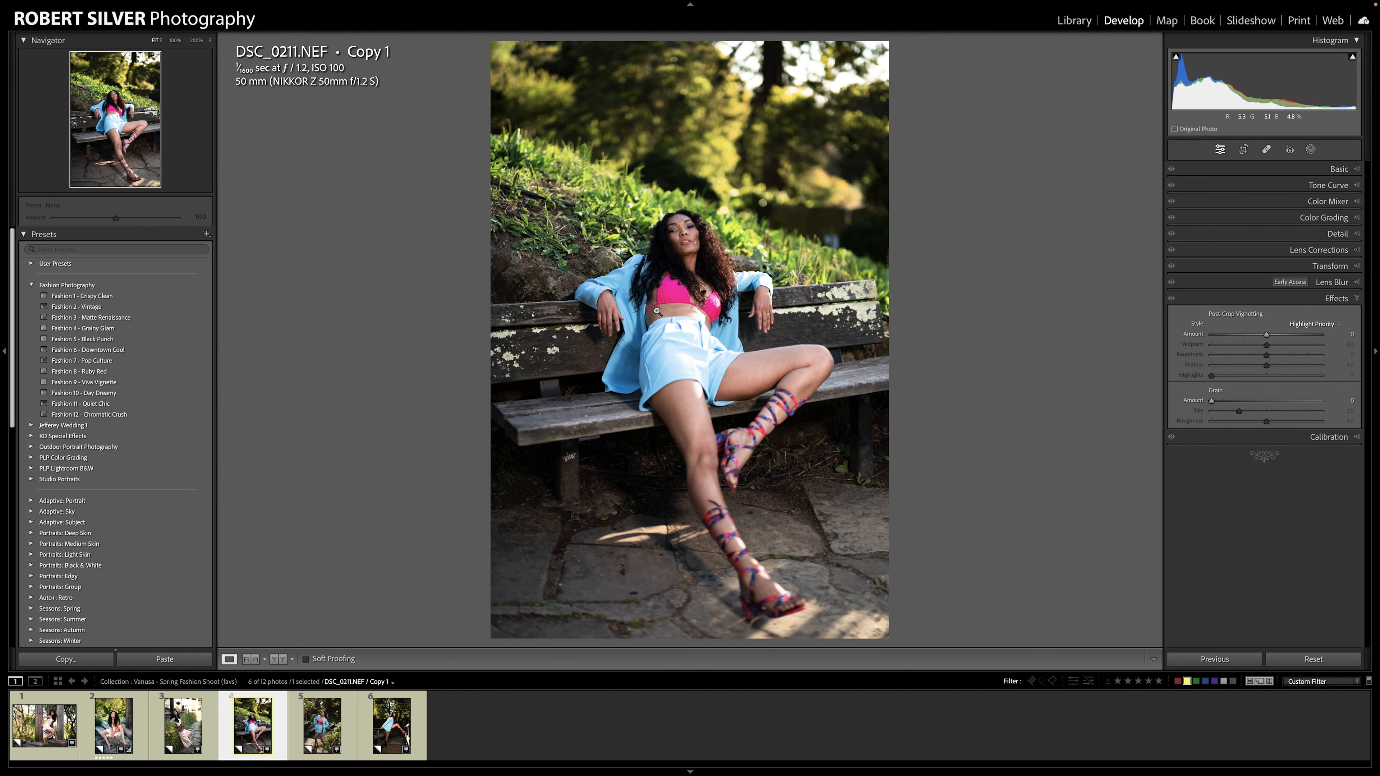
click(1282, 173)
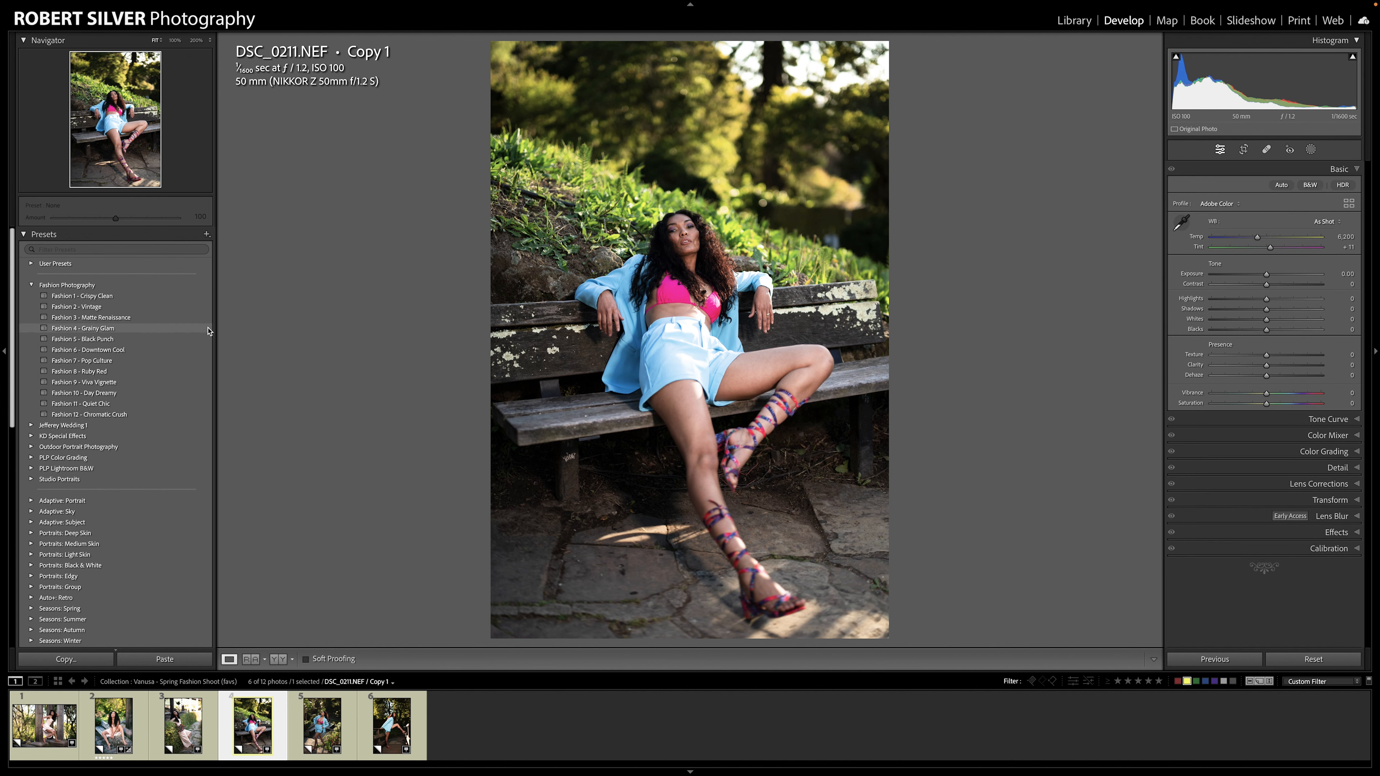
click(128, 329)
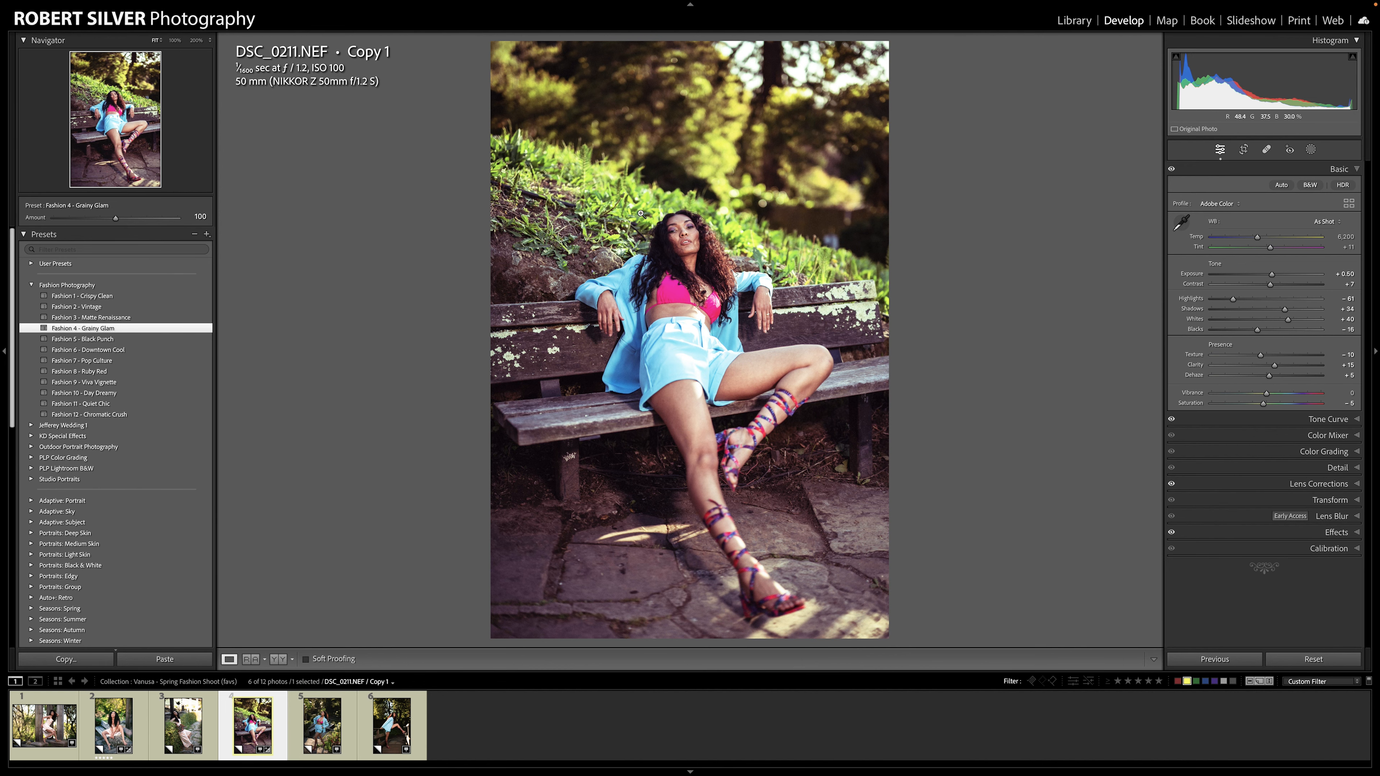
Reduce the Grain Amount in the photo's effects settings while judging the grain on the model's face
click(674, 230)
drag(793, 286, 743, 284)
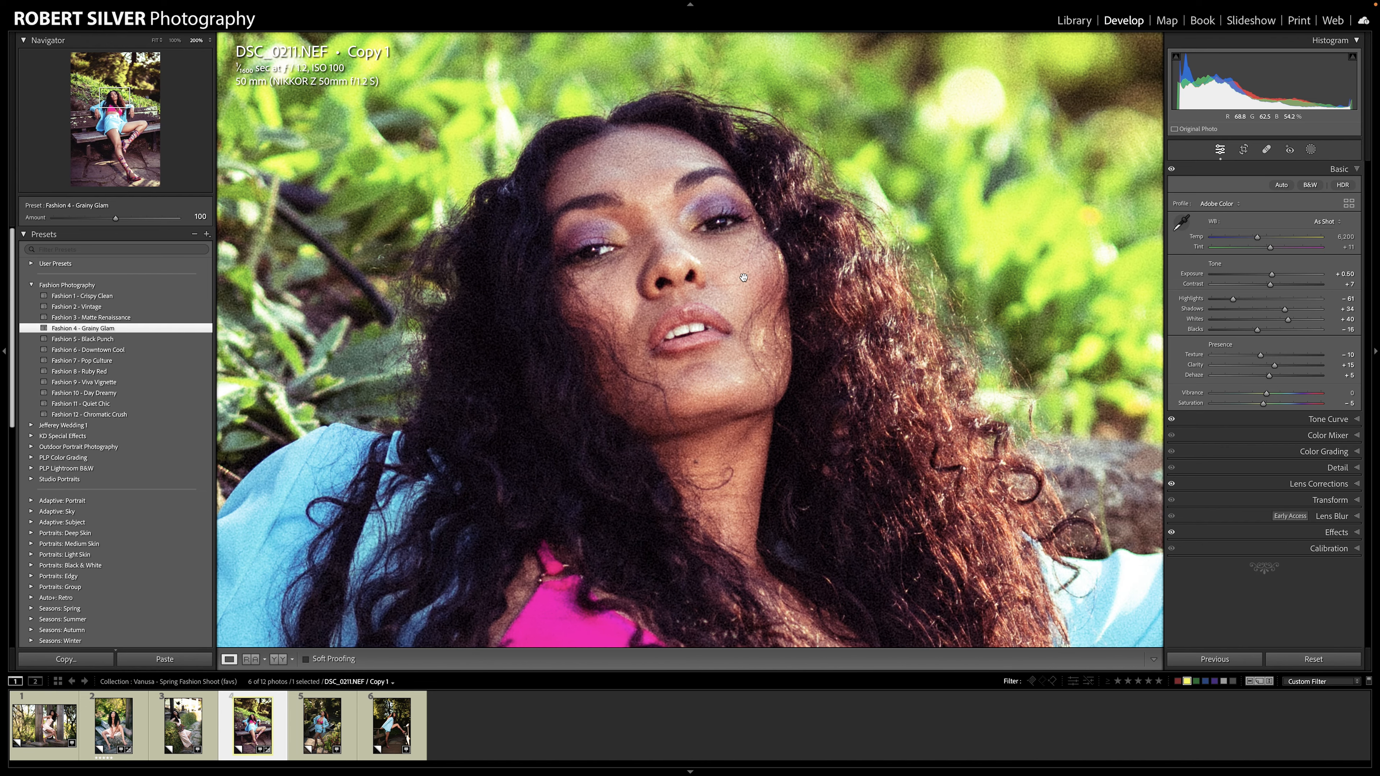
click(1336, 533)
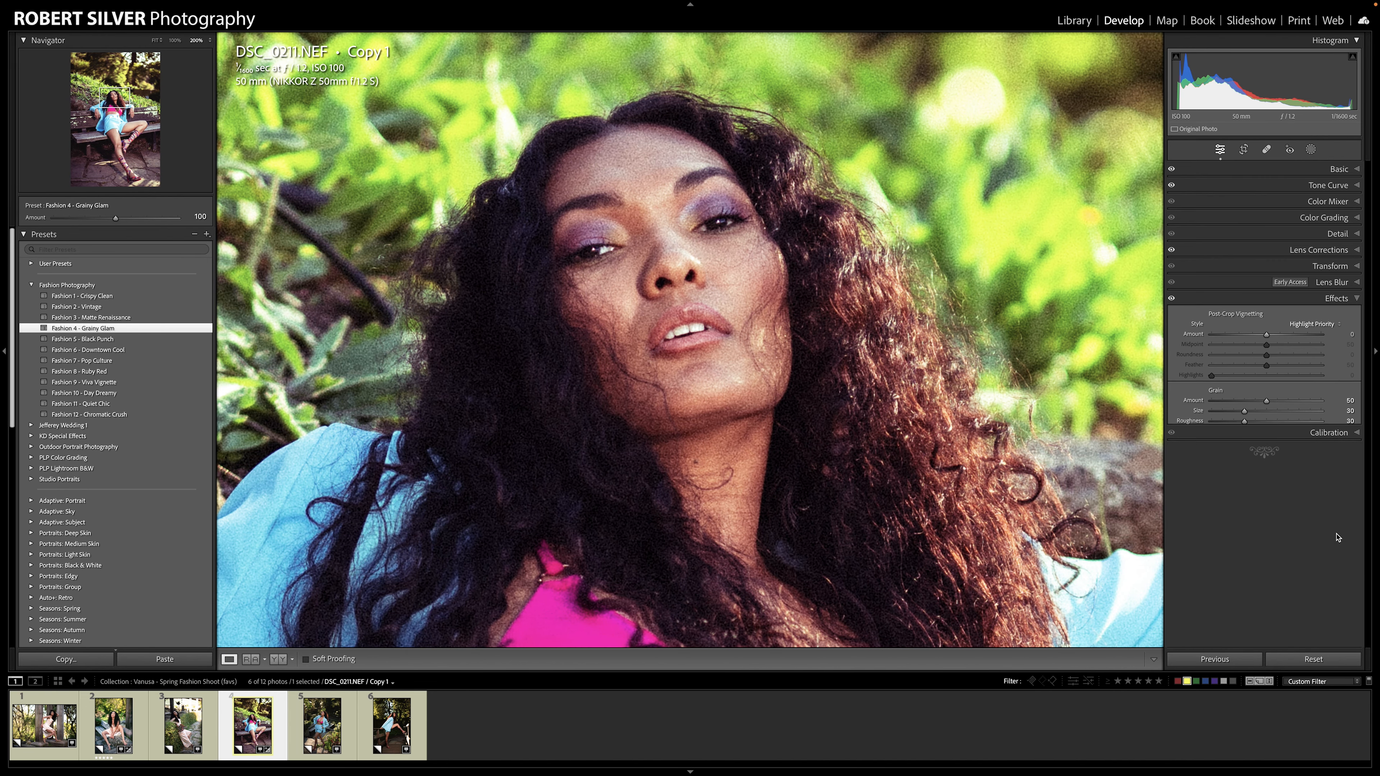
click(1351, 401)
key(Return)
click(1337, 298)
Heal the blemish between the eyebrows with a size 17 healing spot
drag(793, 386, 751, 354)
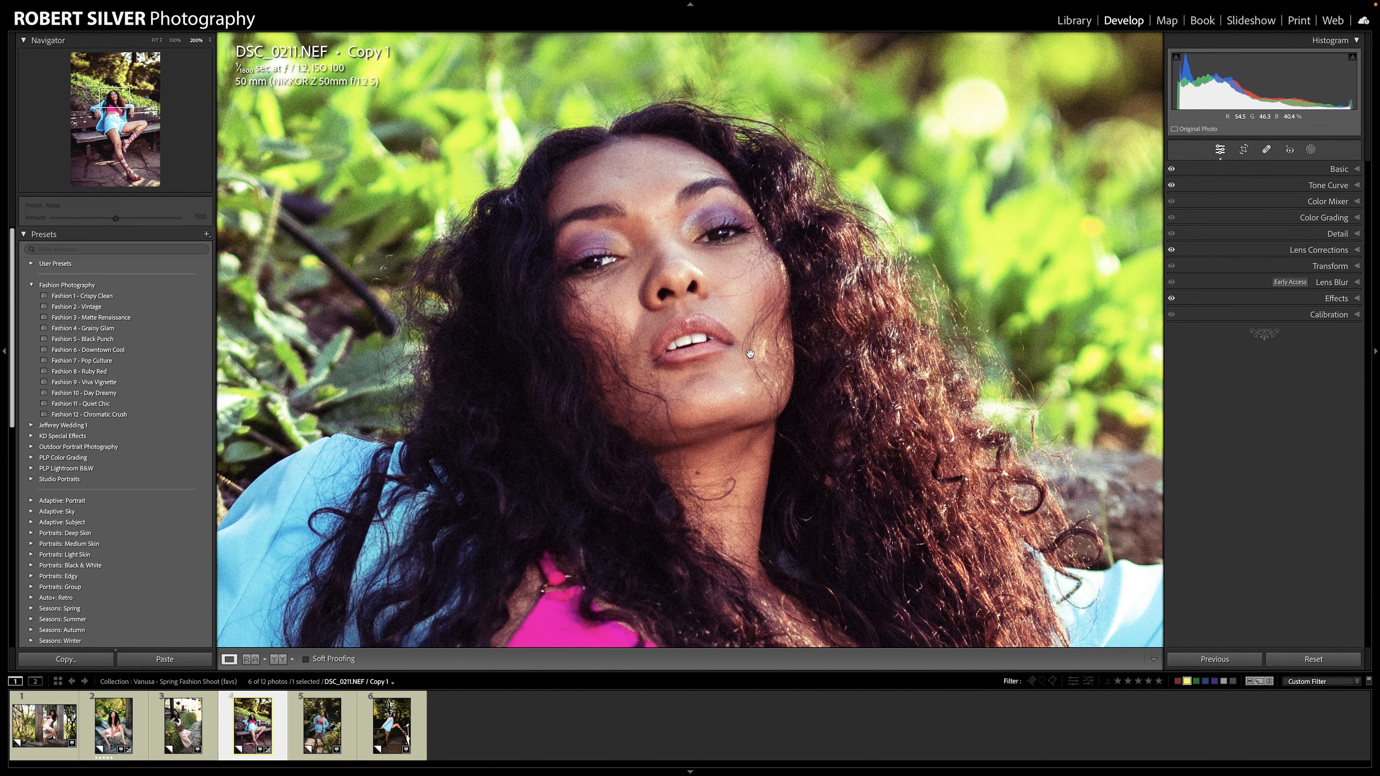
key(q)
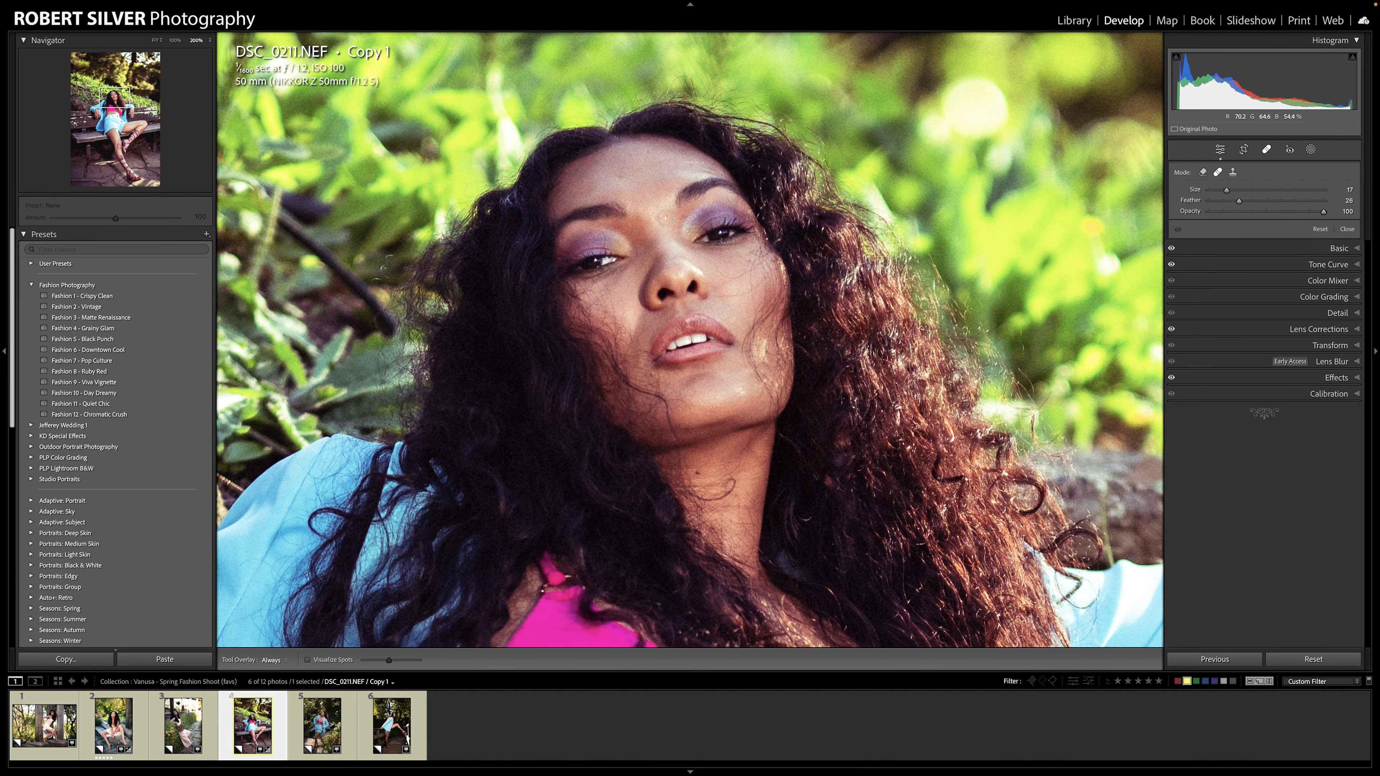
click(658, 220)
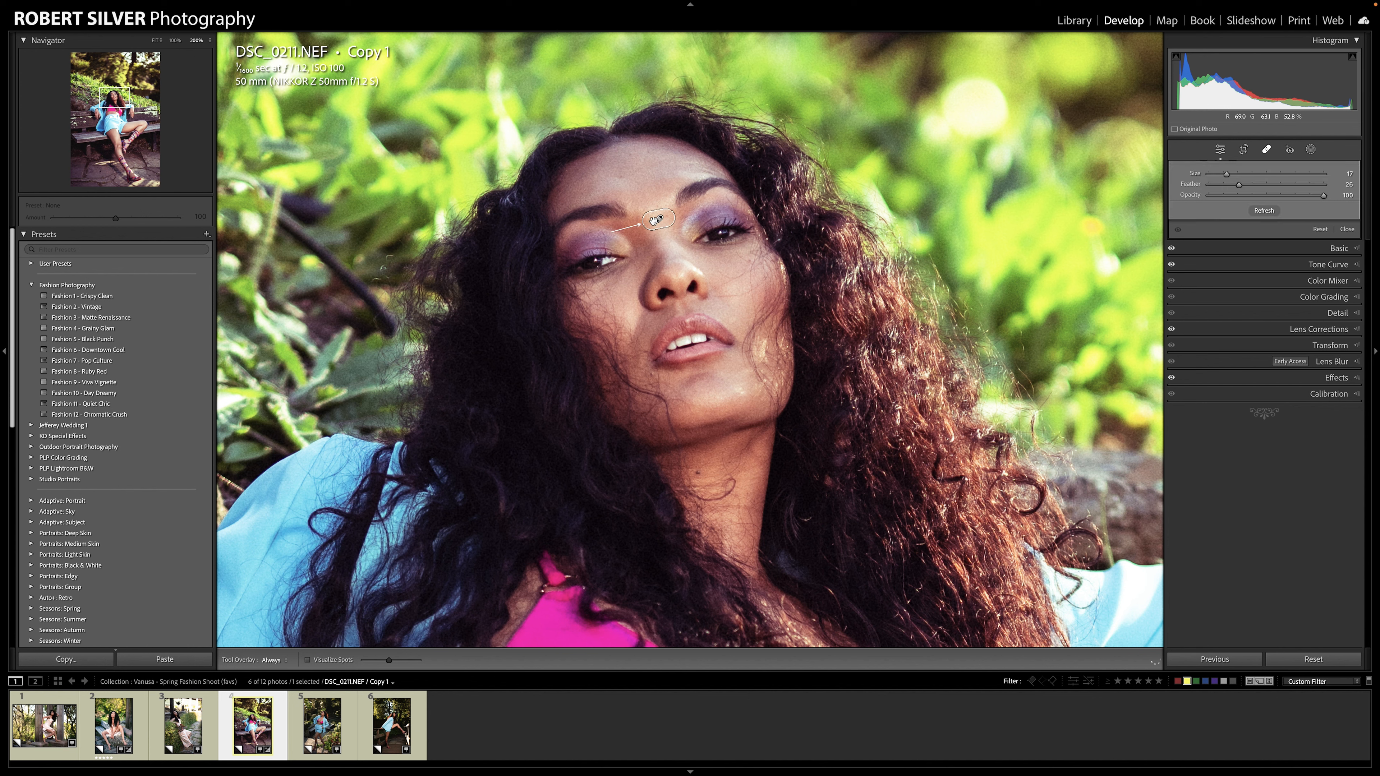
drag(604, 233, 602, 233)
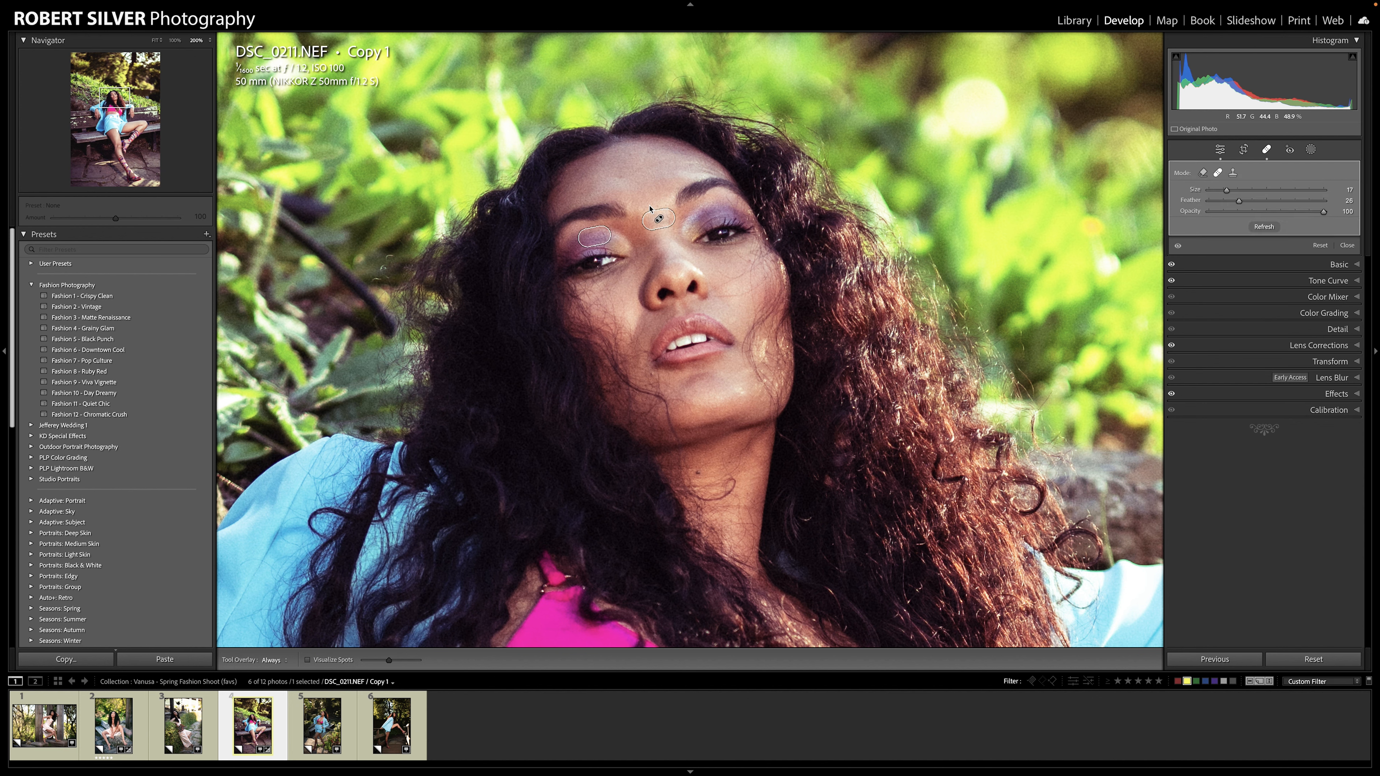
Heal the small blemishes across the forehead with a brush size of 13, sampling from clean forehead skin
click(640, 180)
drag(638, 156, 600, 176)
drag(634, 172, 647, 153)
key(Escape)
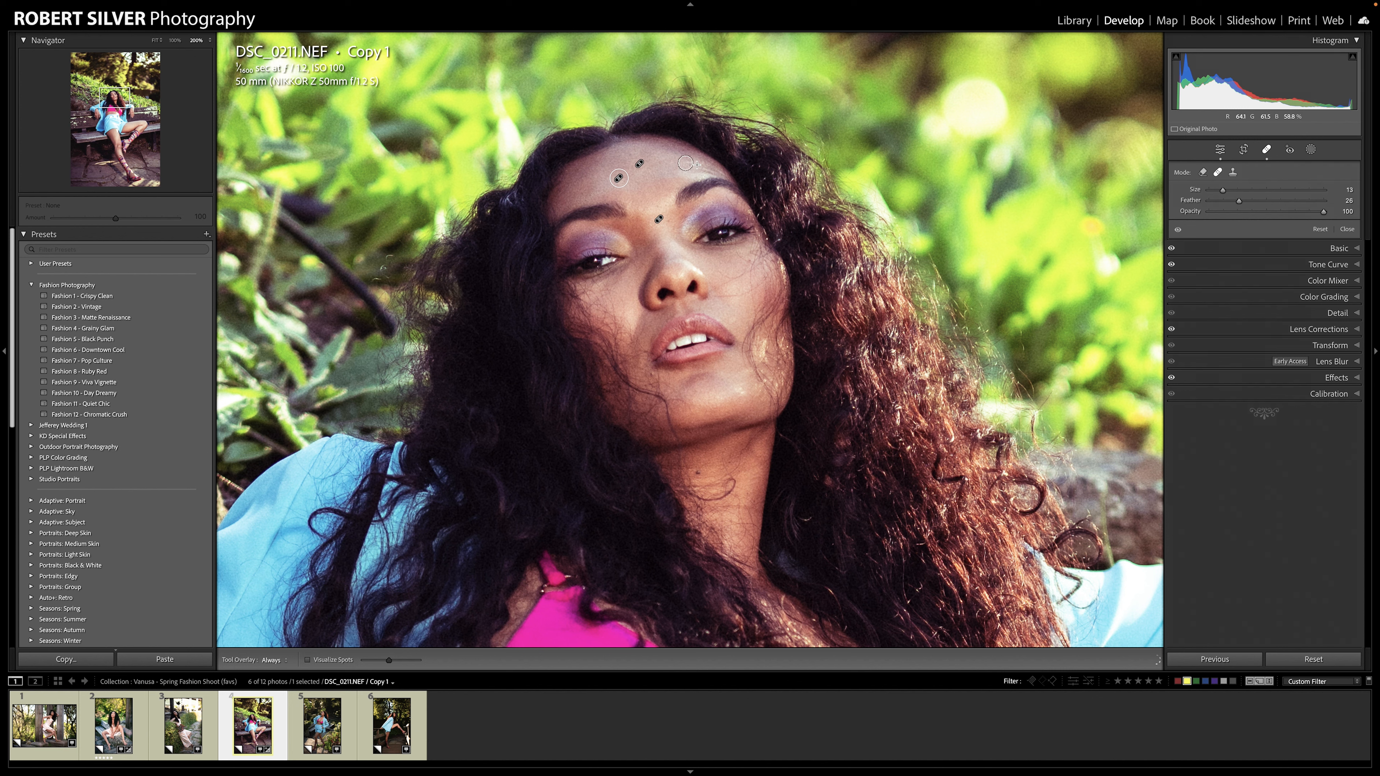
click(686, 163)
click(628, 173)
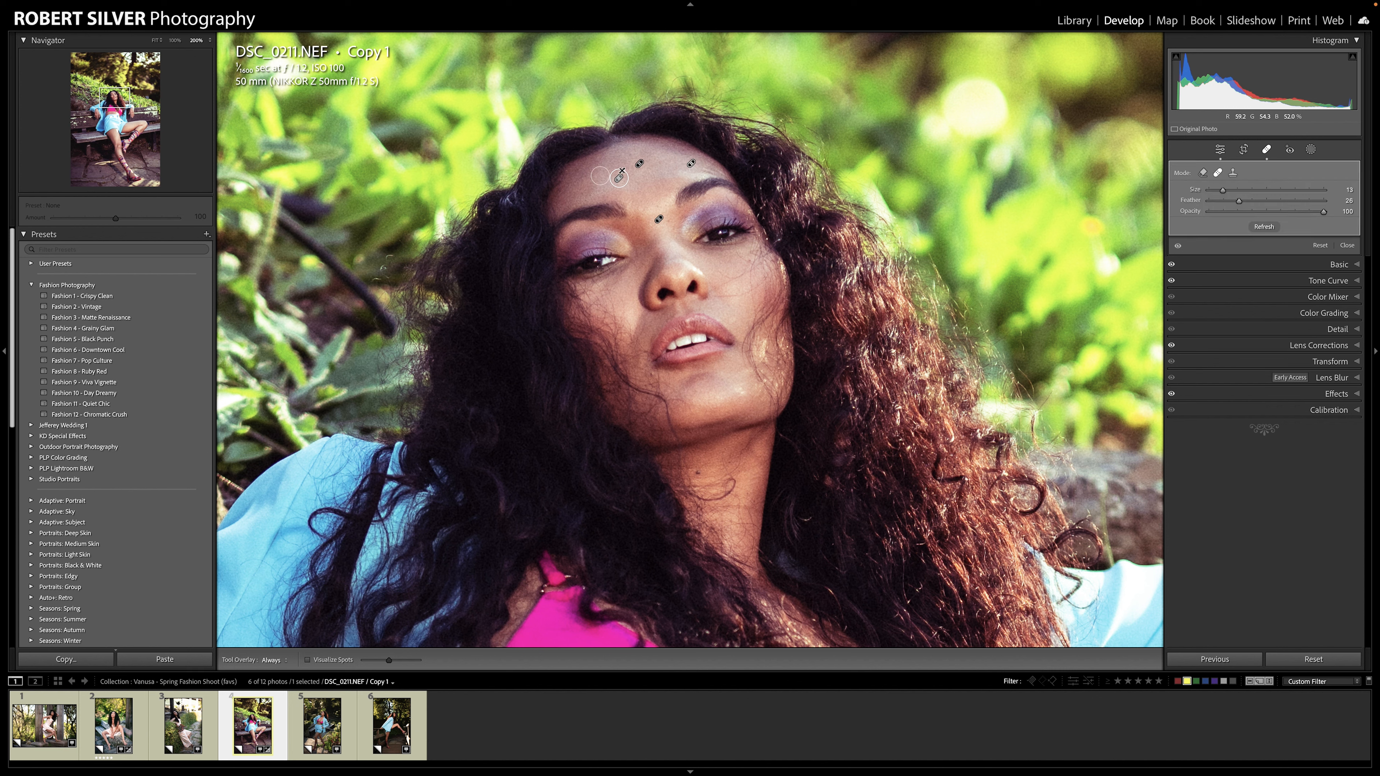
Heal the remaining blemishes on the neck, chin and lower cheek, then return to the full view
click(699, 472)
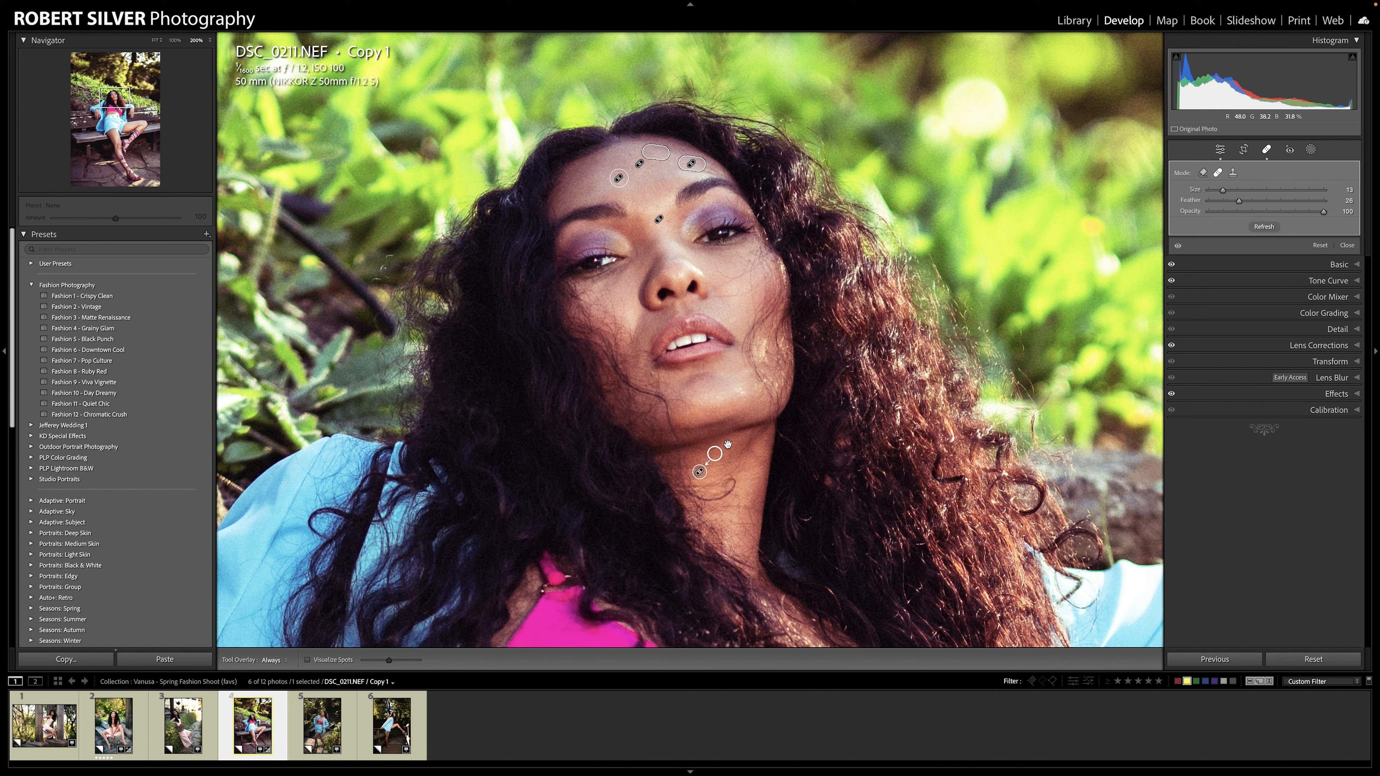
click(739, 391)
click(651, 374)
drag(618, 382, 633, 358)
key(q)
click(691, 374)
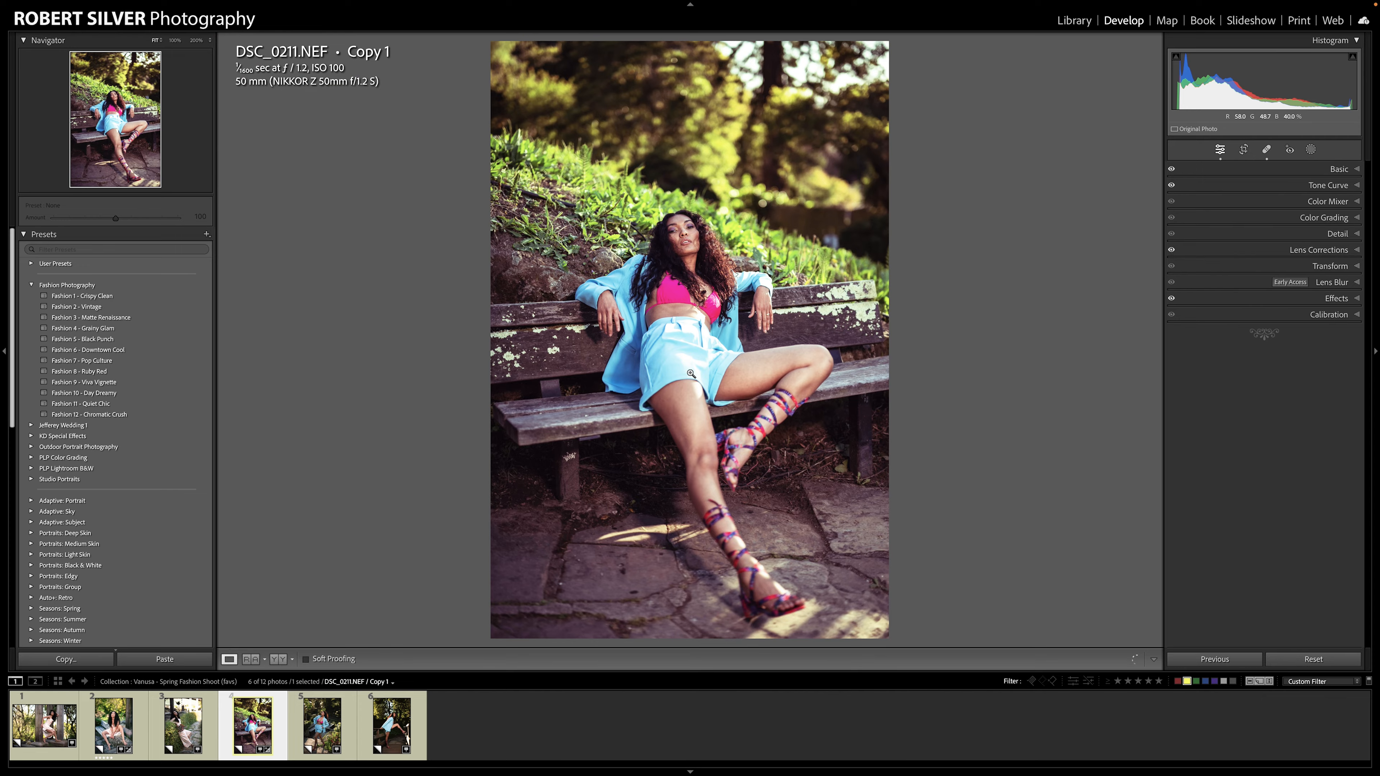
Heal the mark on the straight leg's upper thigh just below the shorts hem, then enlarge the healing brush to size 40
click(743, 403)
drag(629, 249, 578, 298)
key(q)
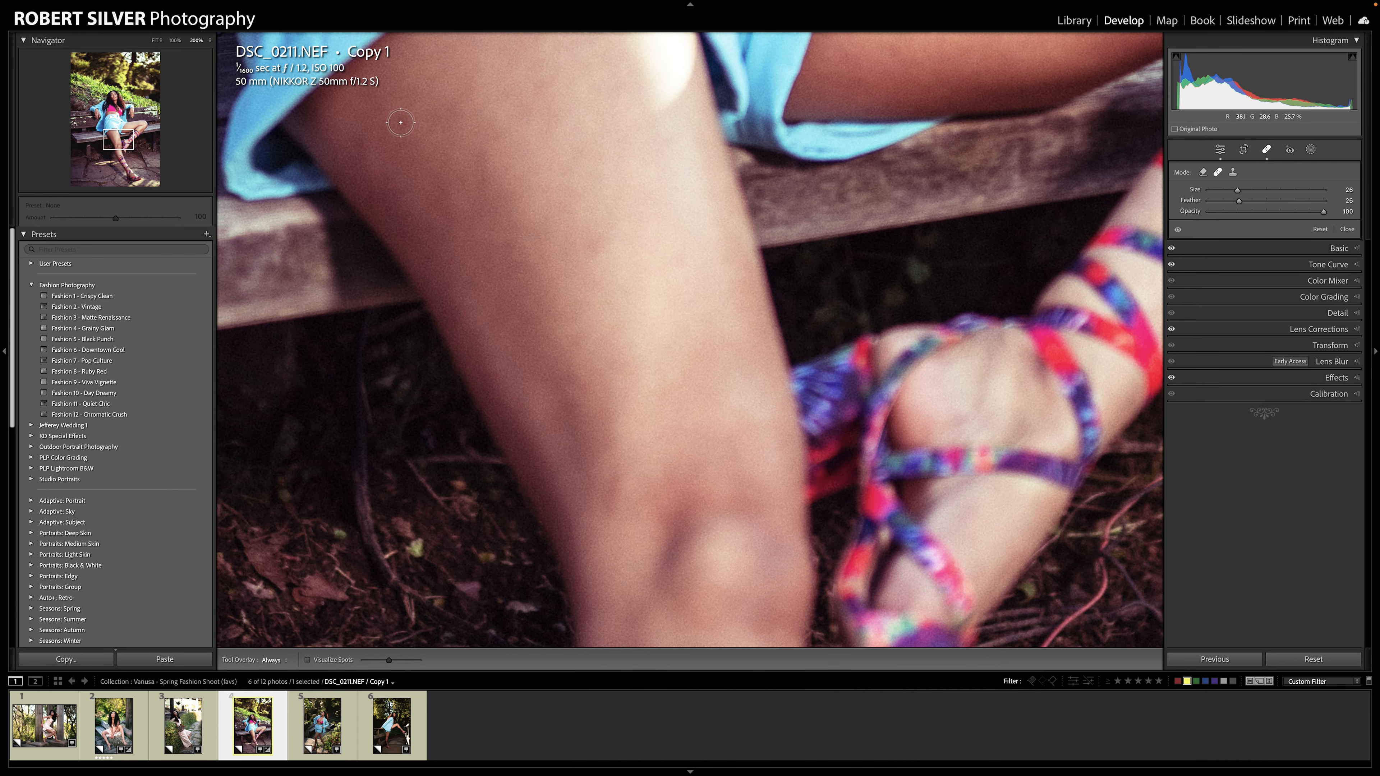
click(400, 122)
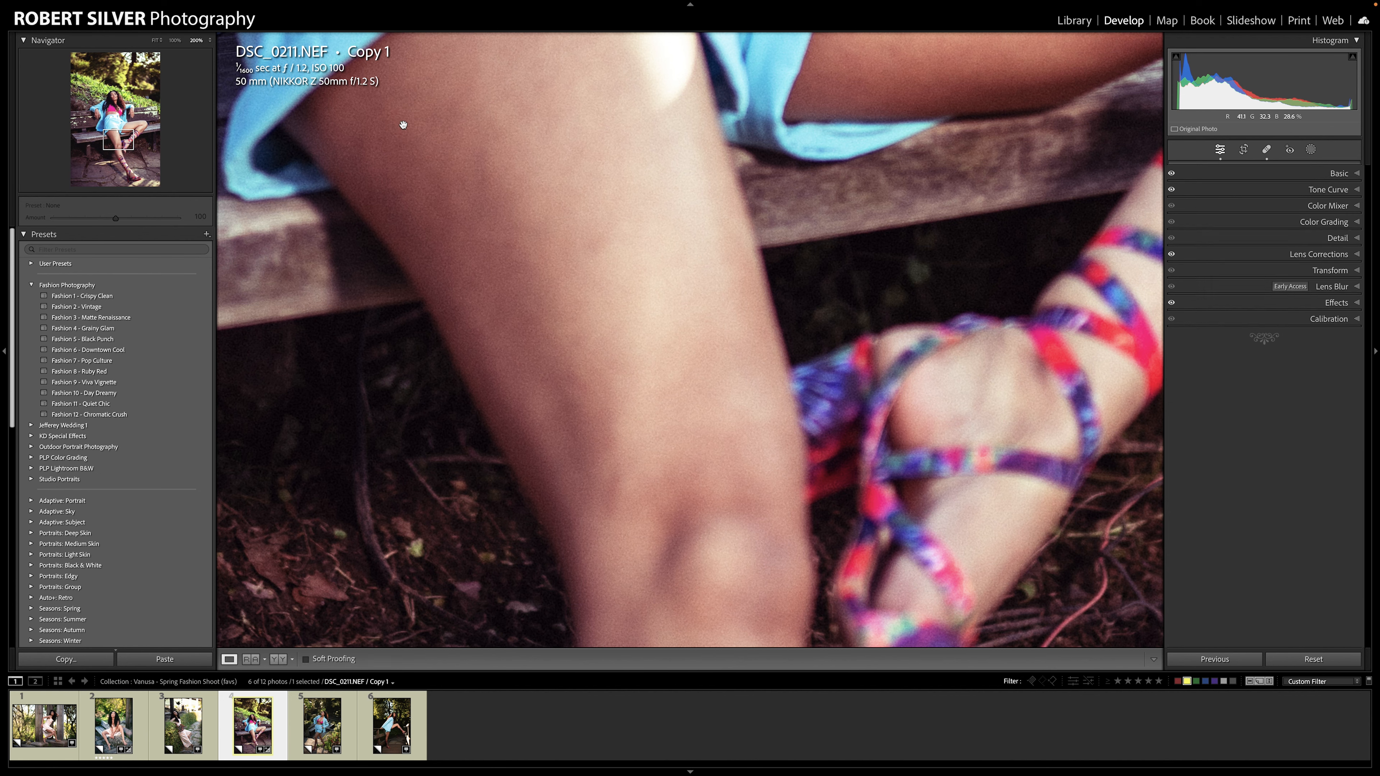
scroll(597, 231, down, 5)
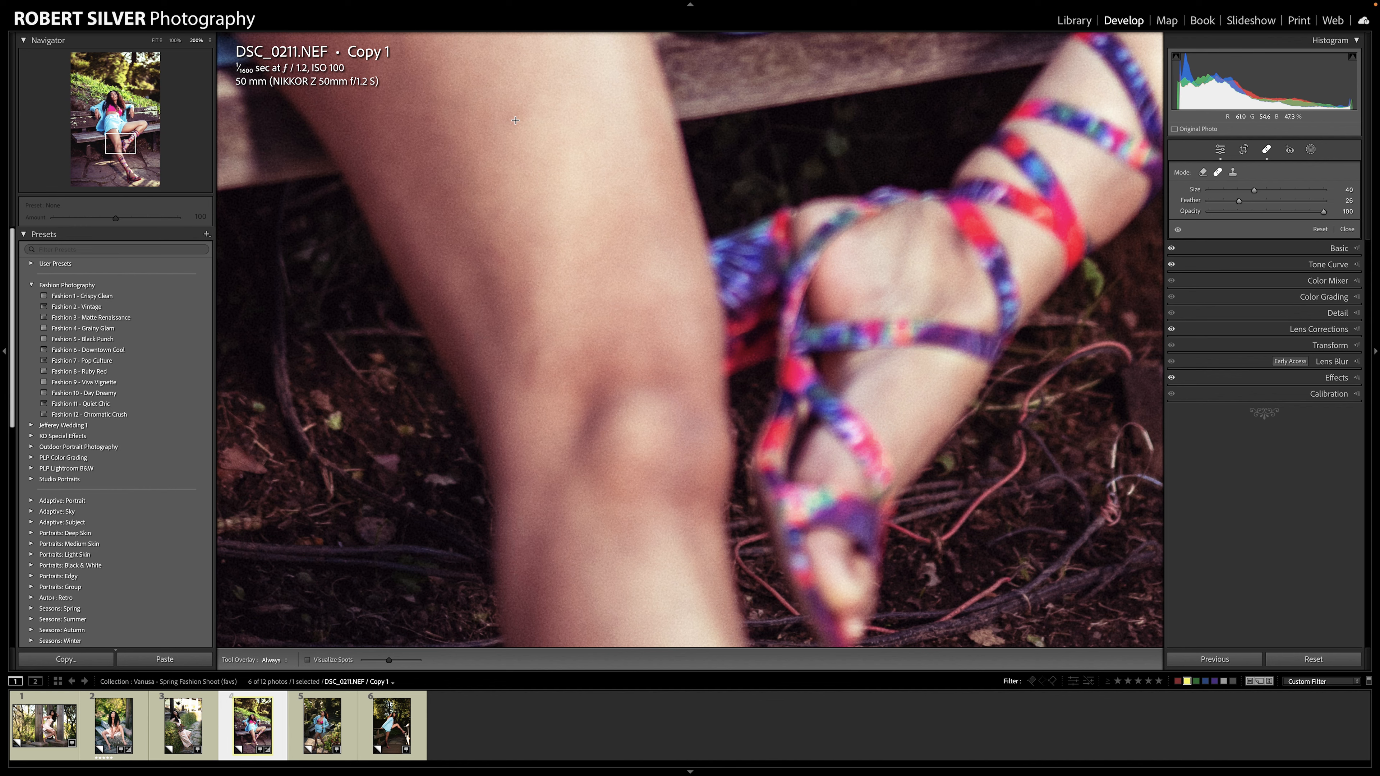
key(q)
Heal the spot on the bent leg's knee and the marks on its thigh with a brush size of 40
scroll(616, 349, down, 5)
scroll(493, 277, up, 5)
scroll(455, 446, up, 10)
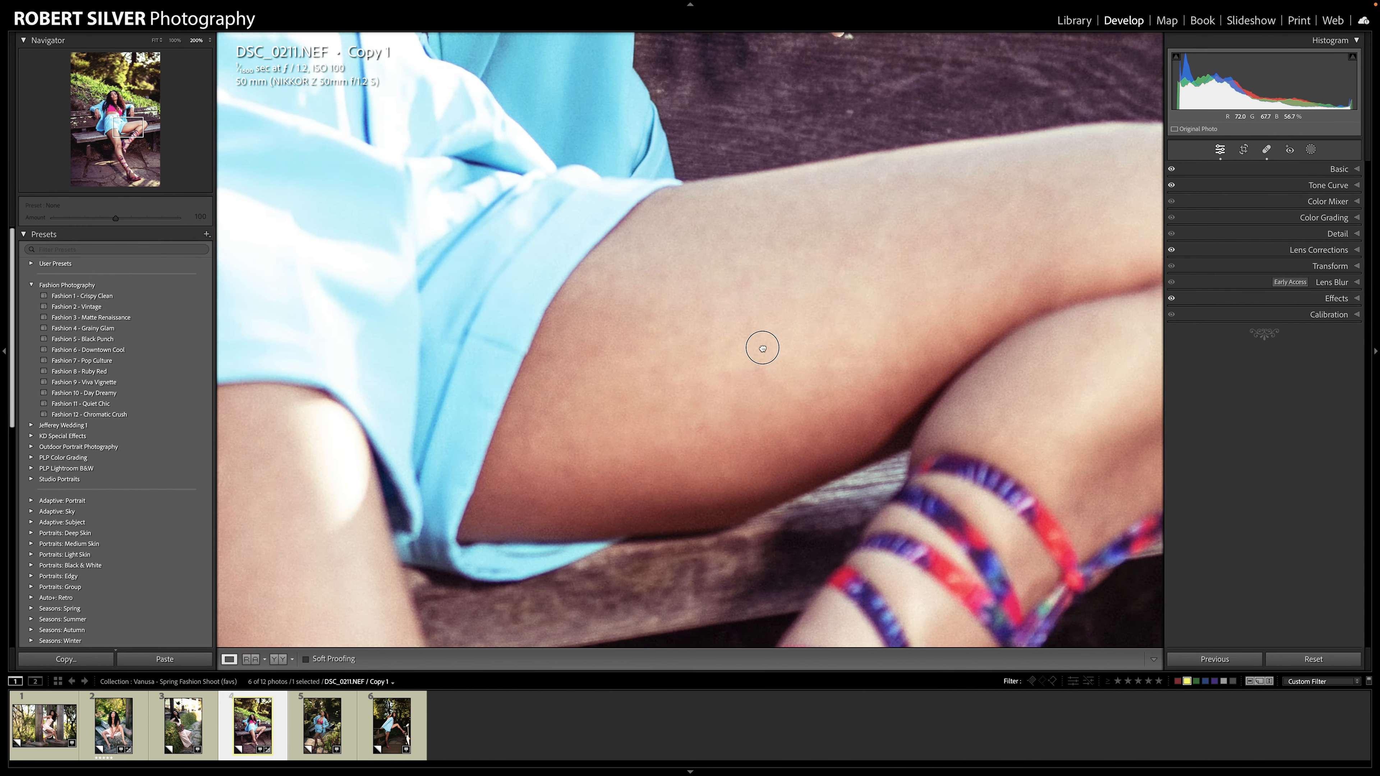
drag(762, 348, 598, 342)
key(q)
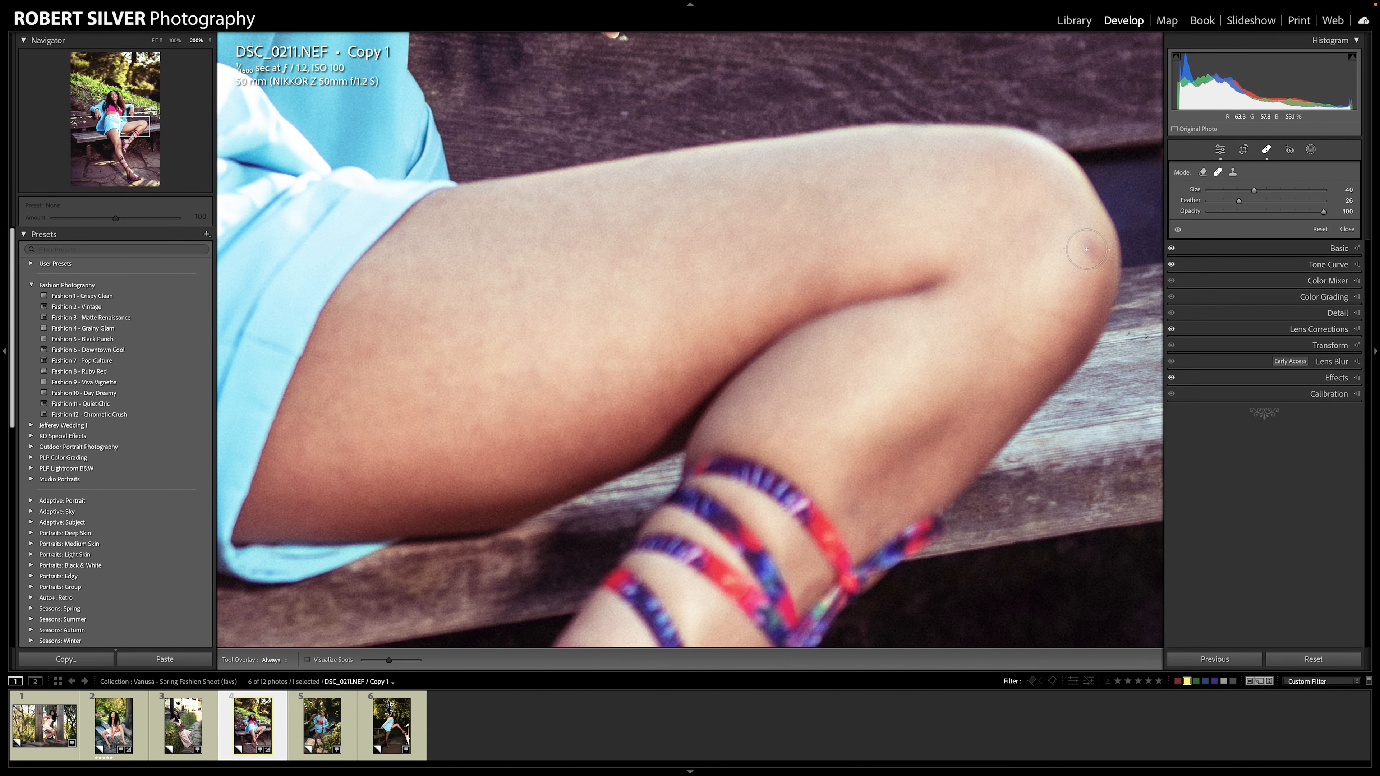
click(1088, 250)
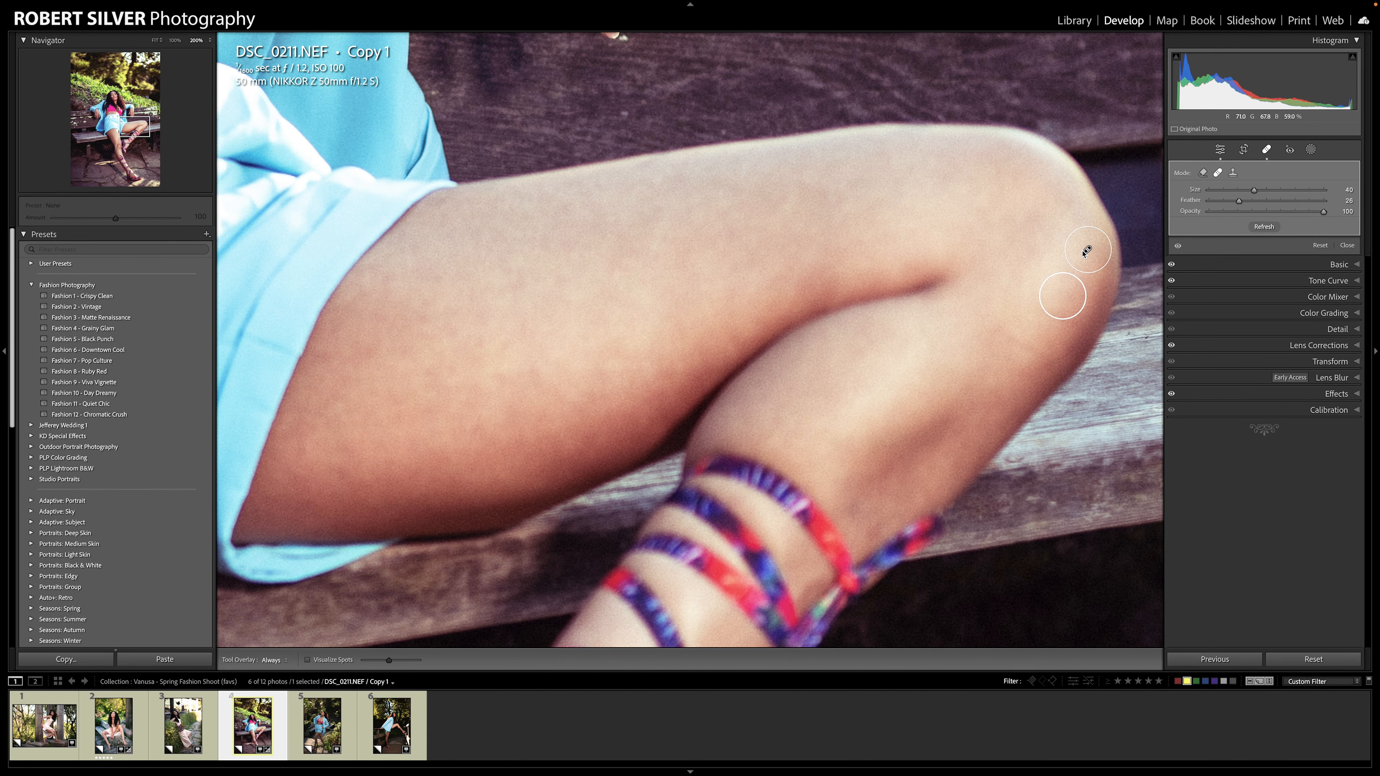
click(517, 282)
key(q)
click(542, 345)
click(787, 374)
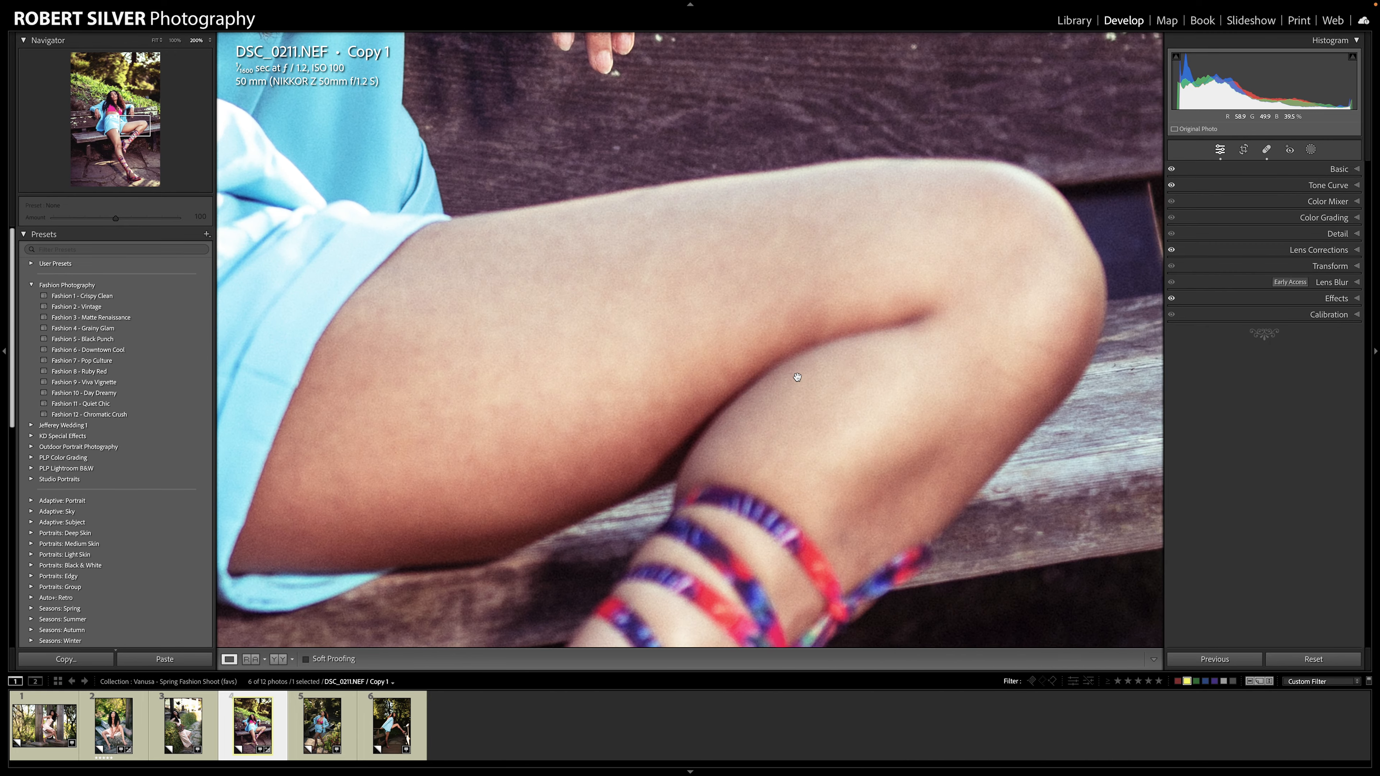
Heal the marks on the bent leg just below the knee with the size 40 brush
key(q)
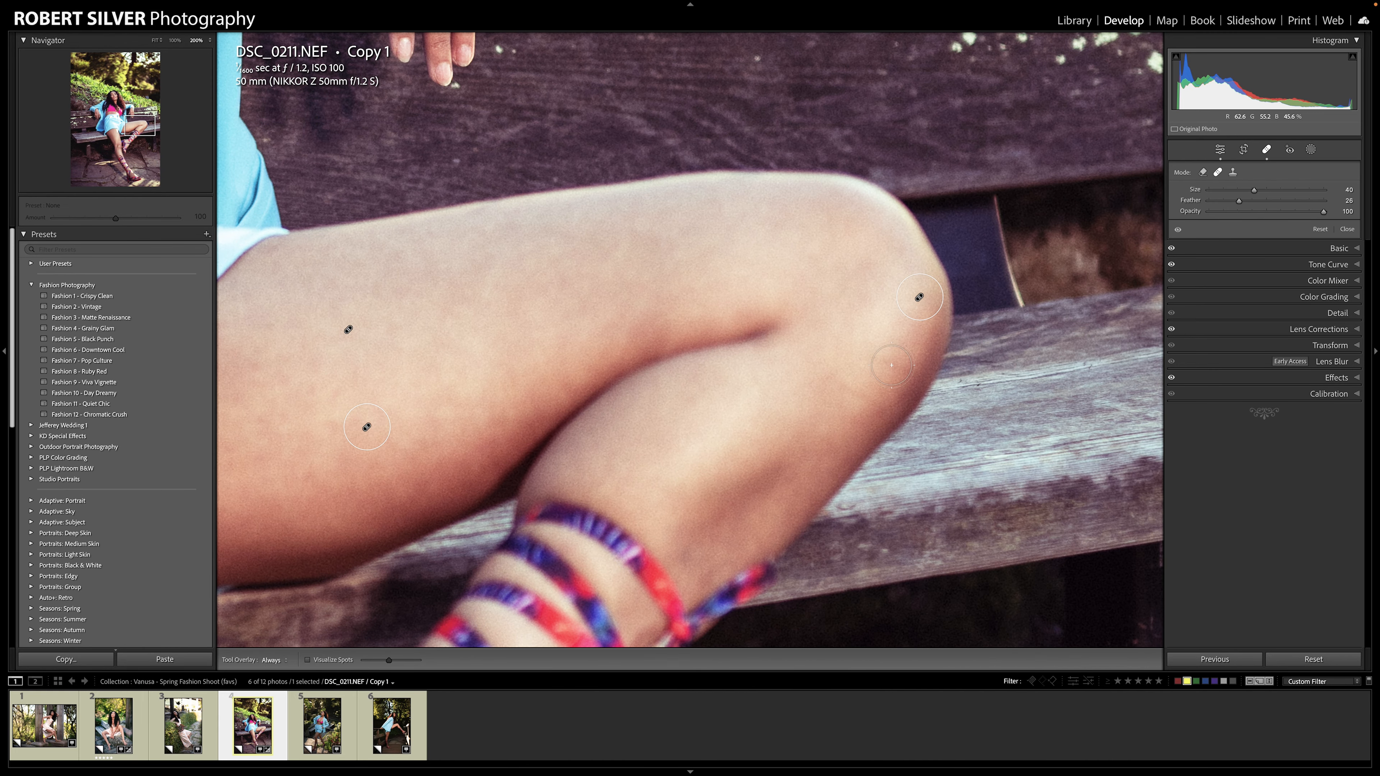
click(855, 398)
click(846, 397)
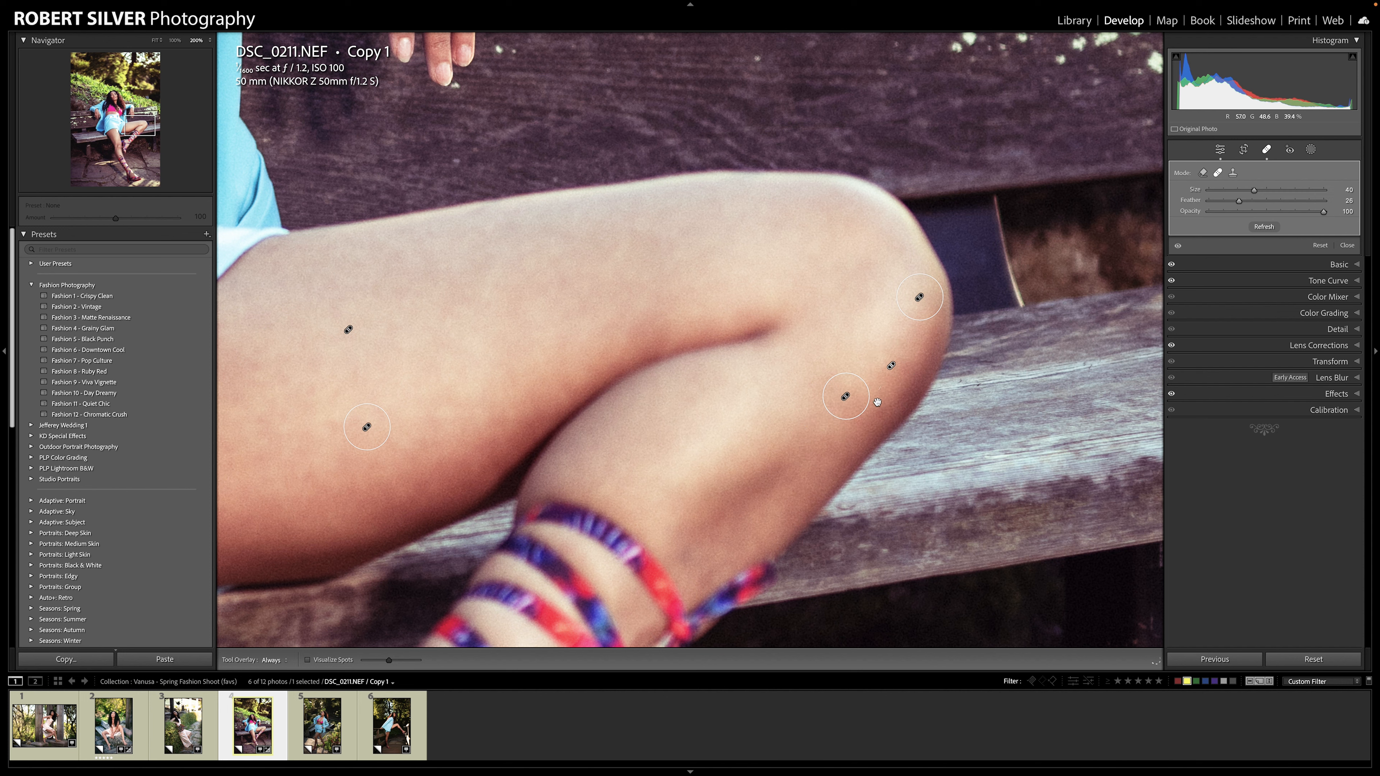
drag(877, 403, 886, 334)
key(q)
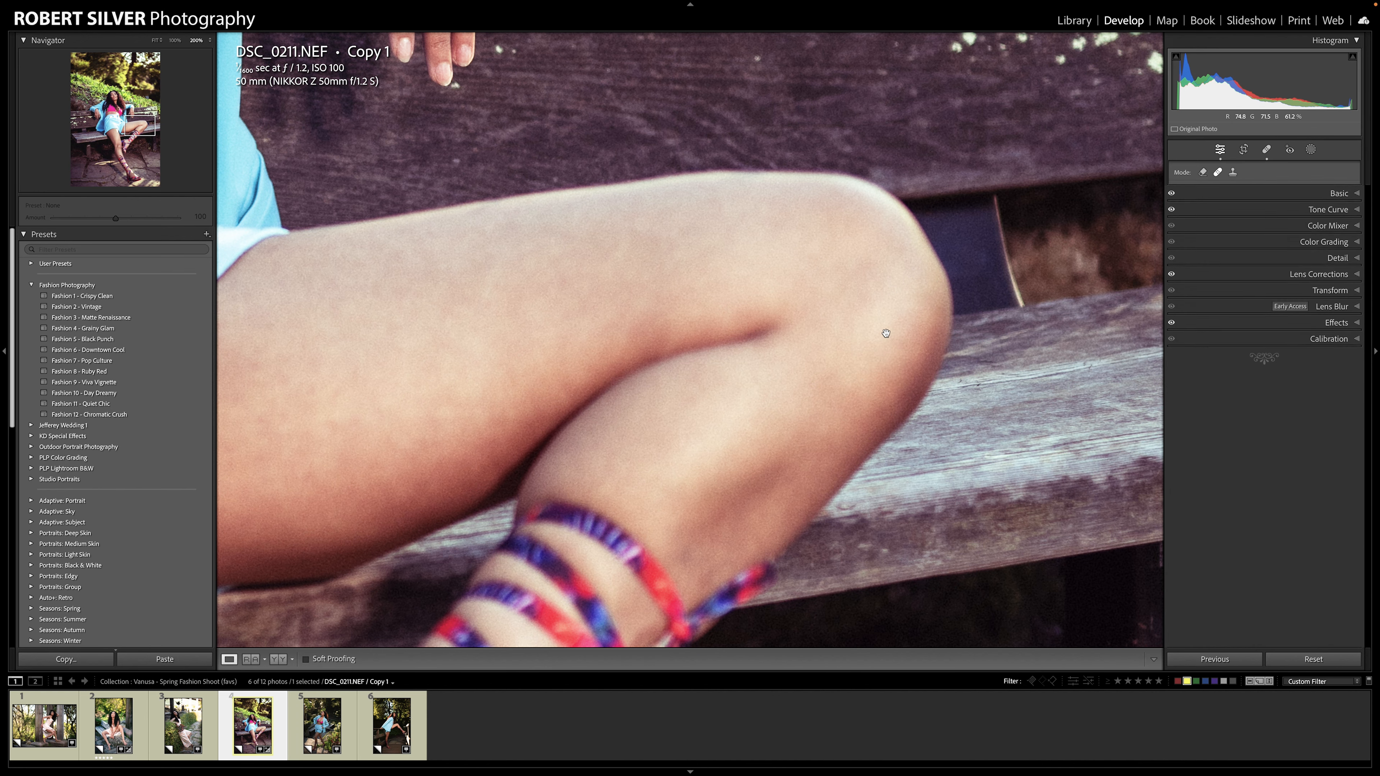
Heal the small marks on the bare midriff above the shorts' belt loop with a brush size of 22
click(496, 349)
click(620, 327)
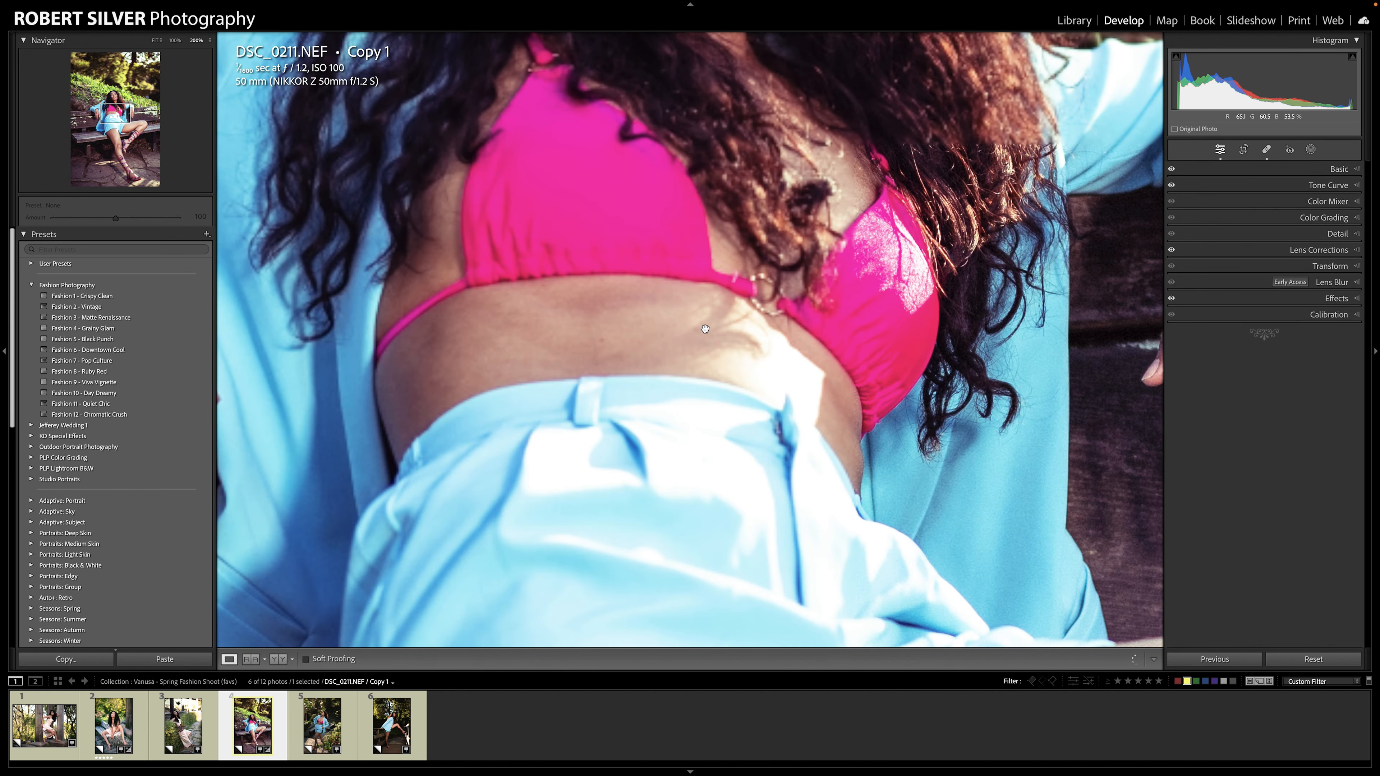
key(q)
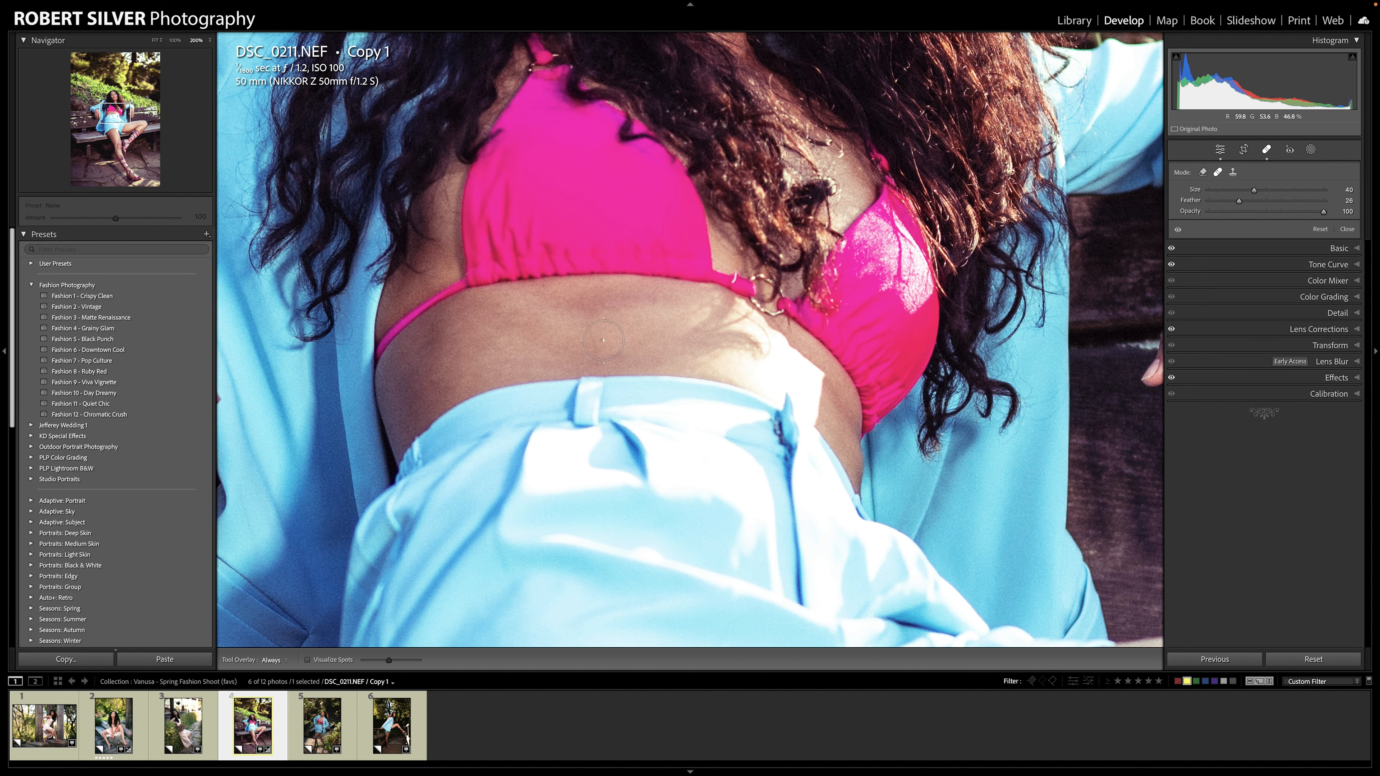
click(603, 340)
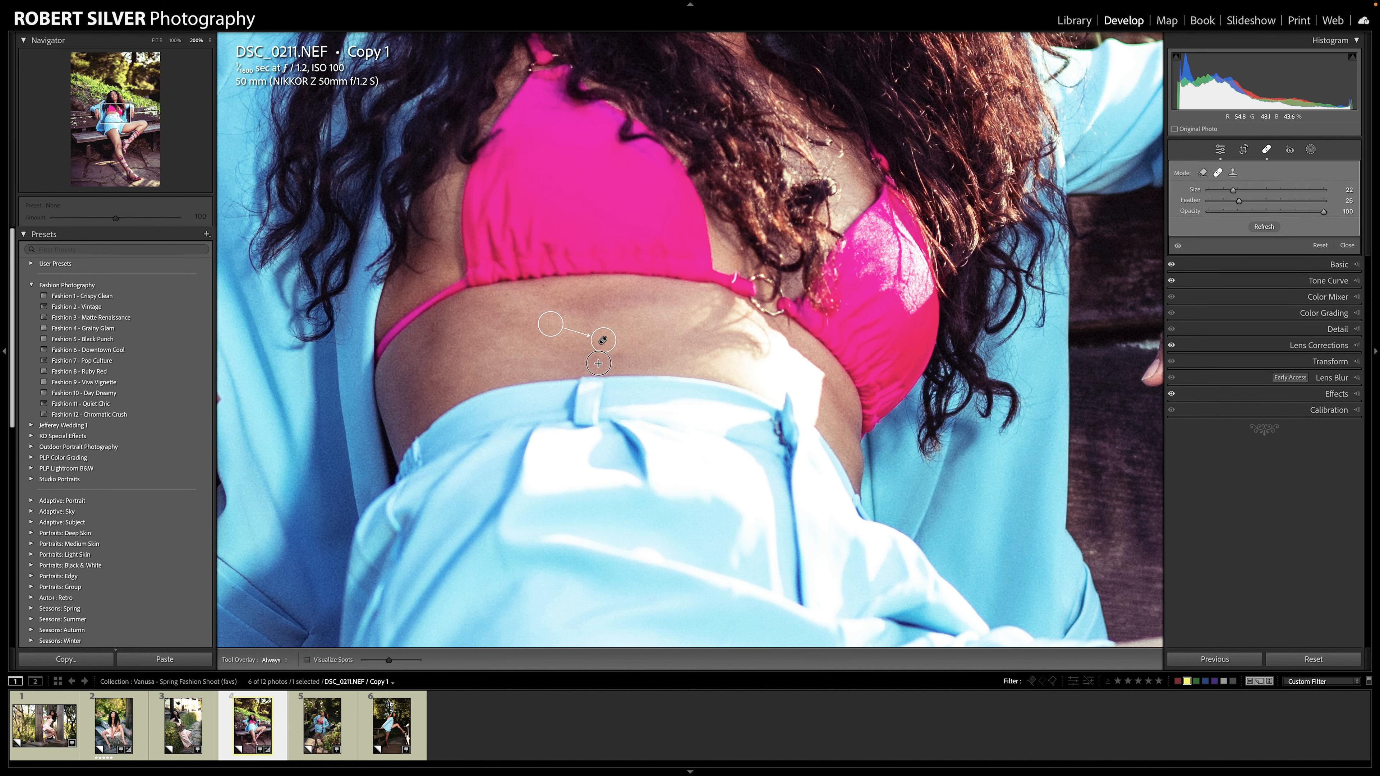
drag(597, 363, 591, 342)
key(q)
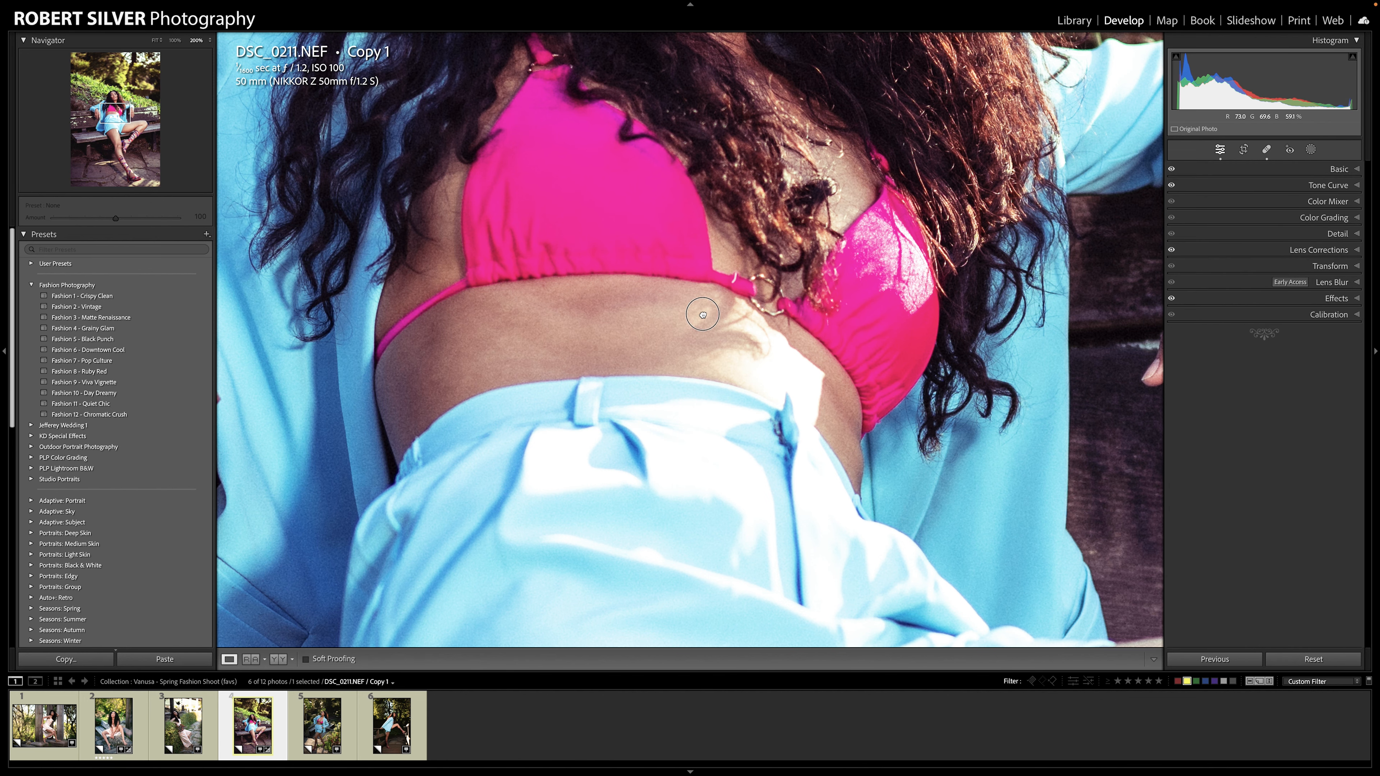
click(705, 312)
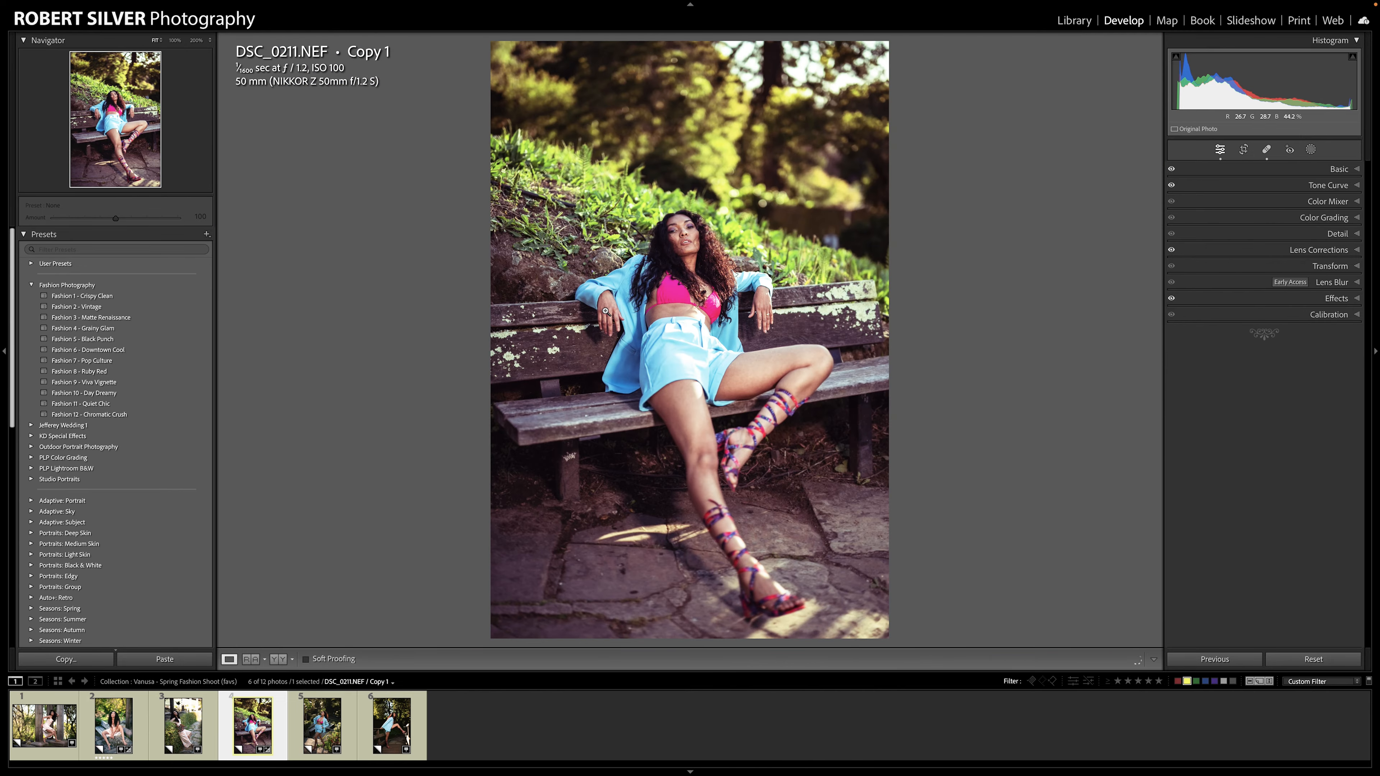
Heal the mark on the back of the image-left hand, sampling from the clean skin just above it
click(605, 311)
drag(625, 318, 587, 365)
key(q)
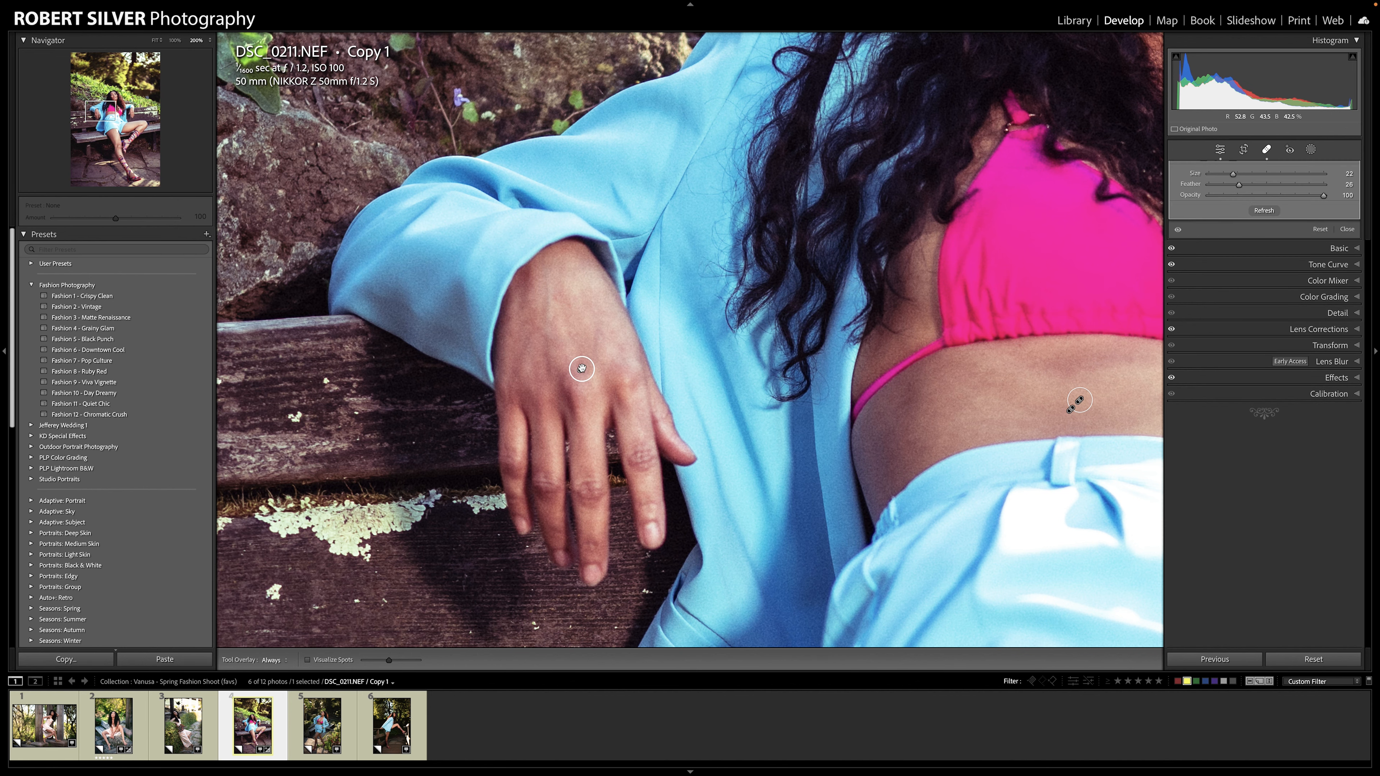
click(582, 369)
drag(596, 340, 580, 348)
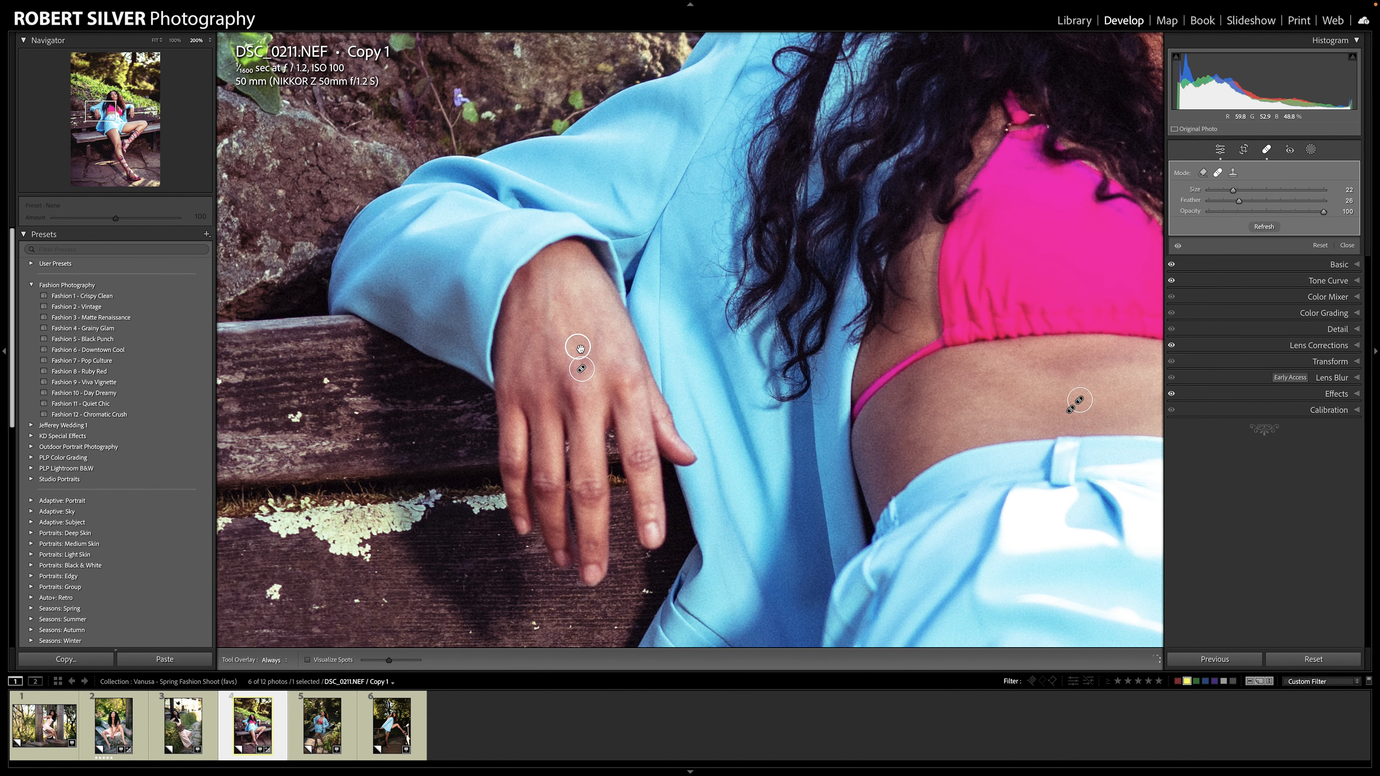
key(q)
Try healing the mark on the back of the hand with the ring, remove that heal and return to the full view
click(132, 107)
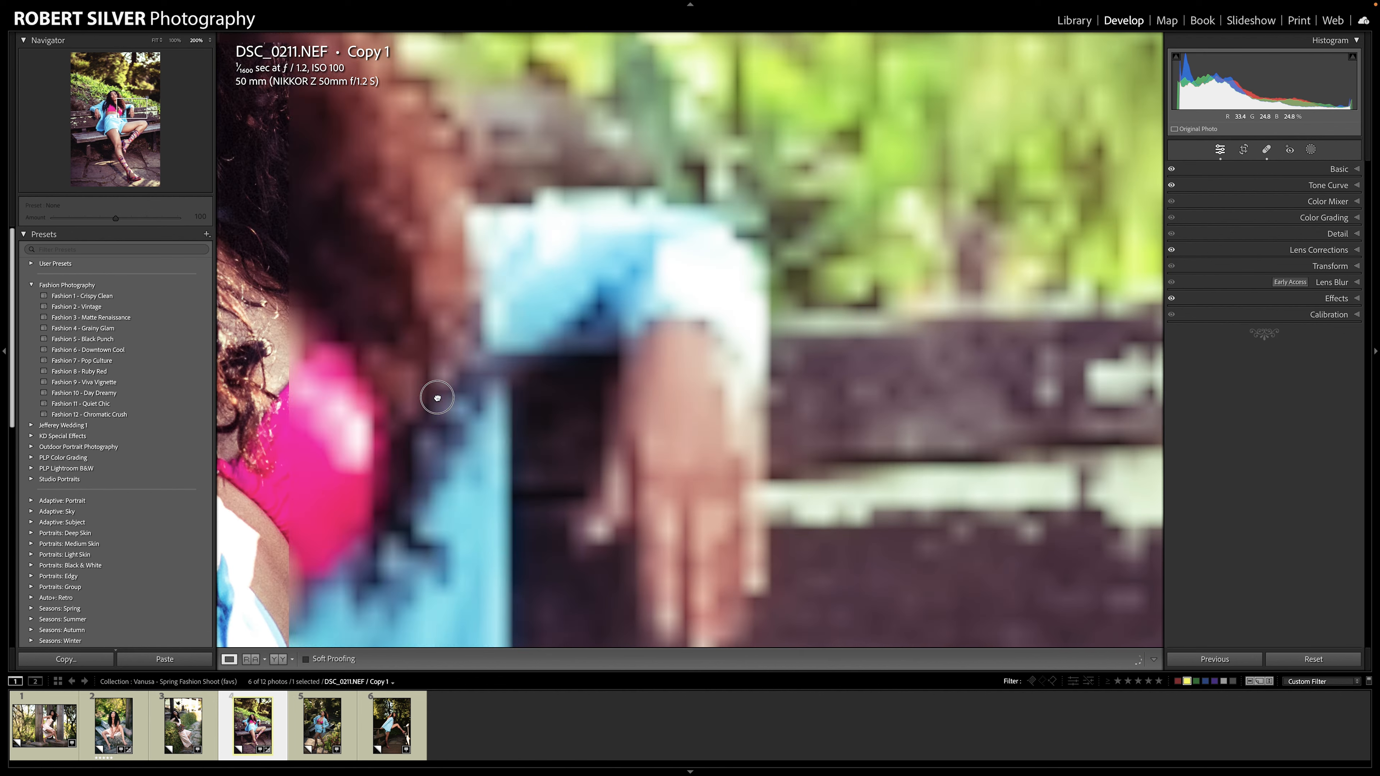
scroll(709, 395, left, 3)
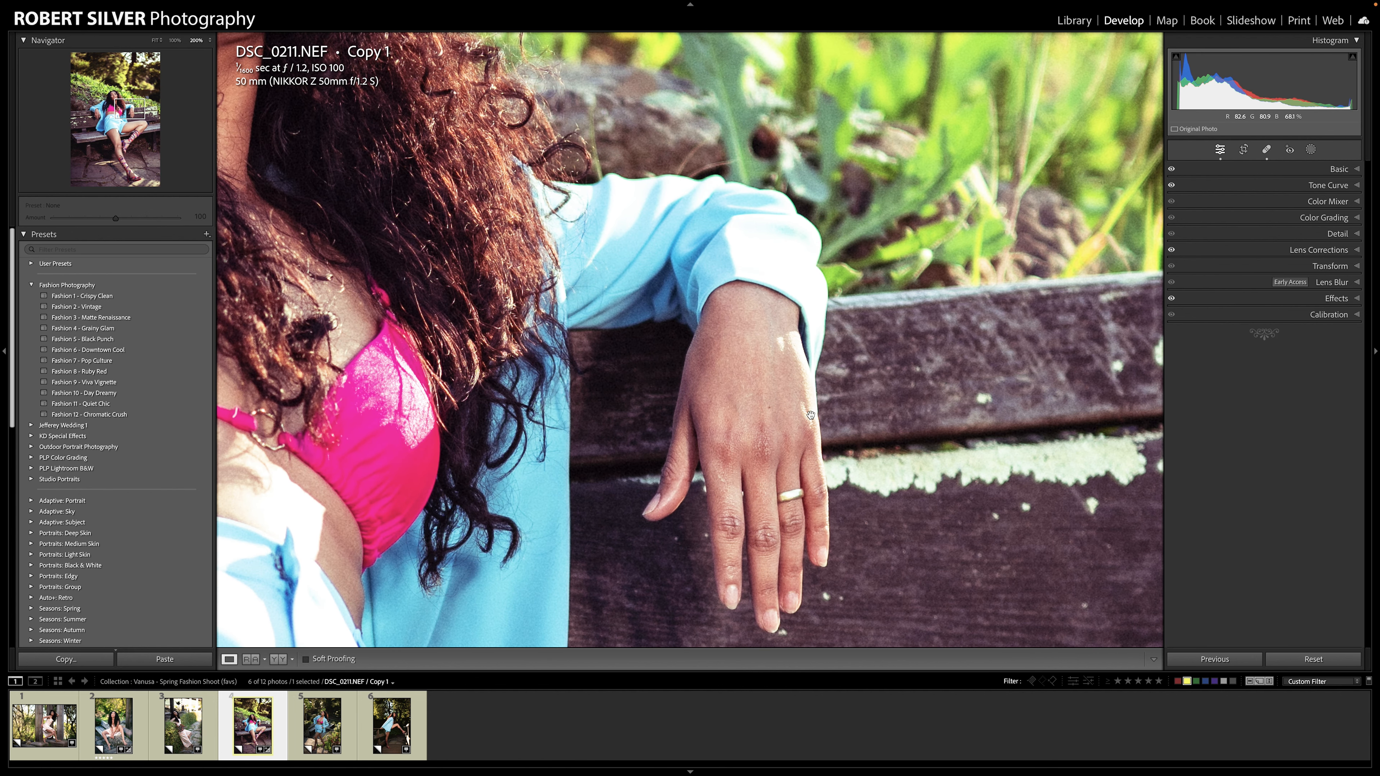
key(q)
click(770, 406)
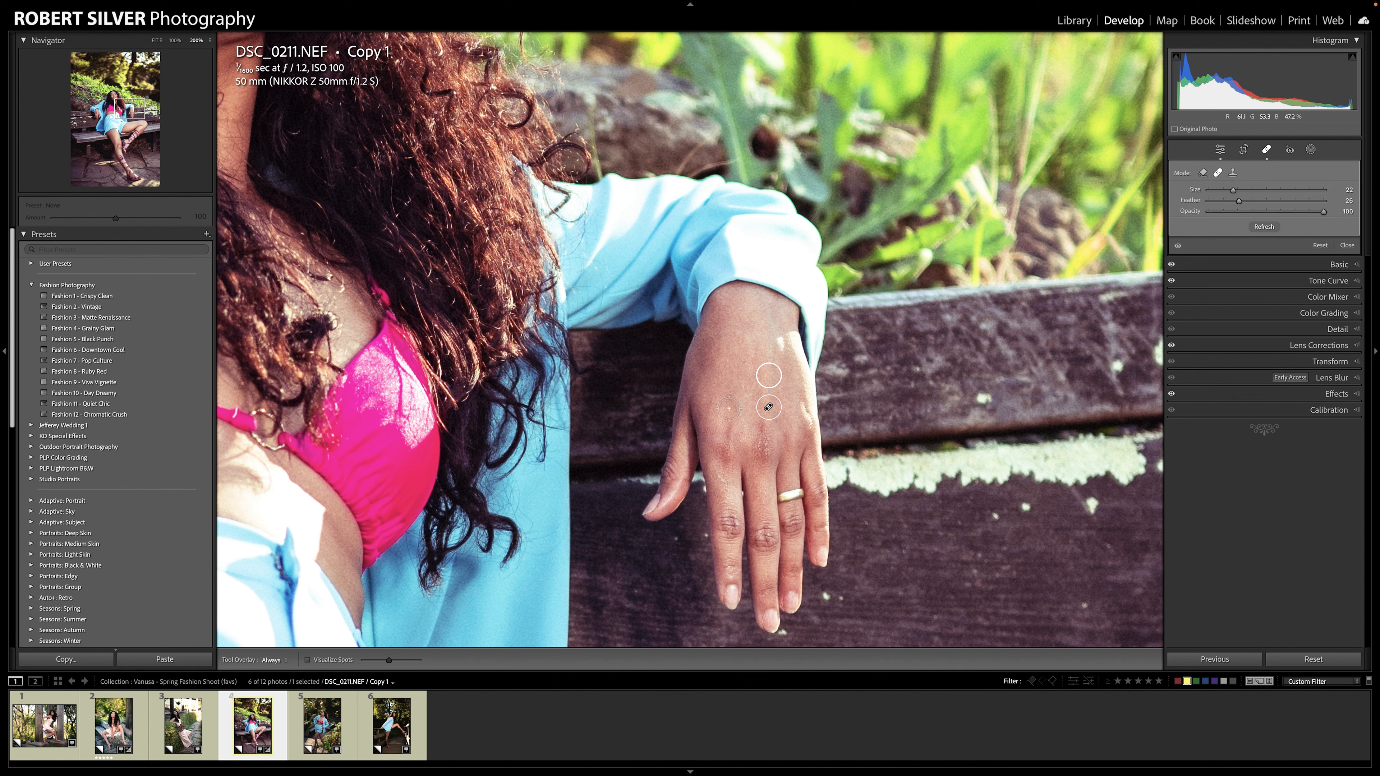
key(Delete)
key(q)
click(625, 363)
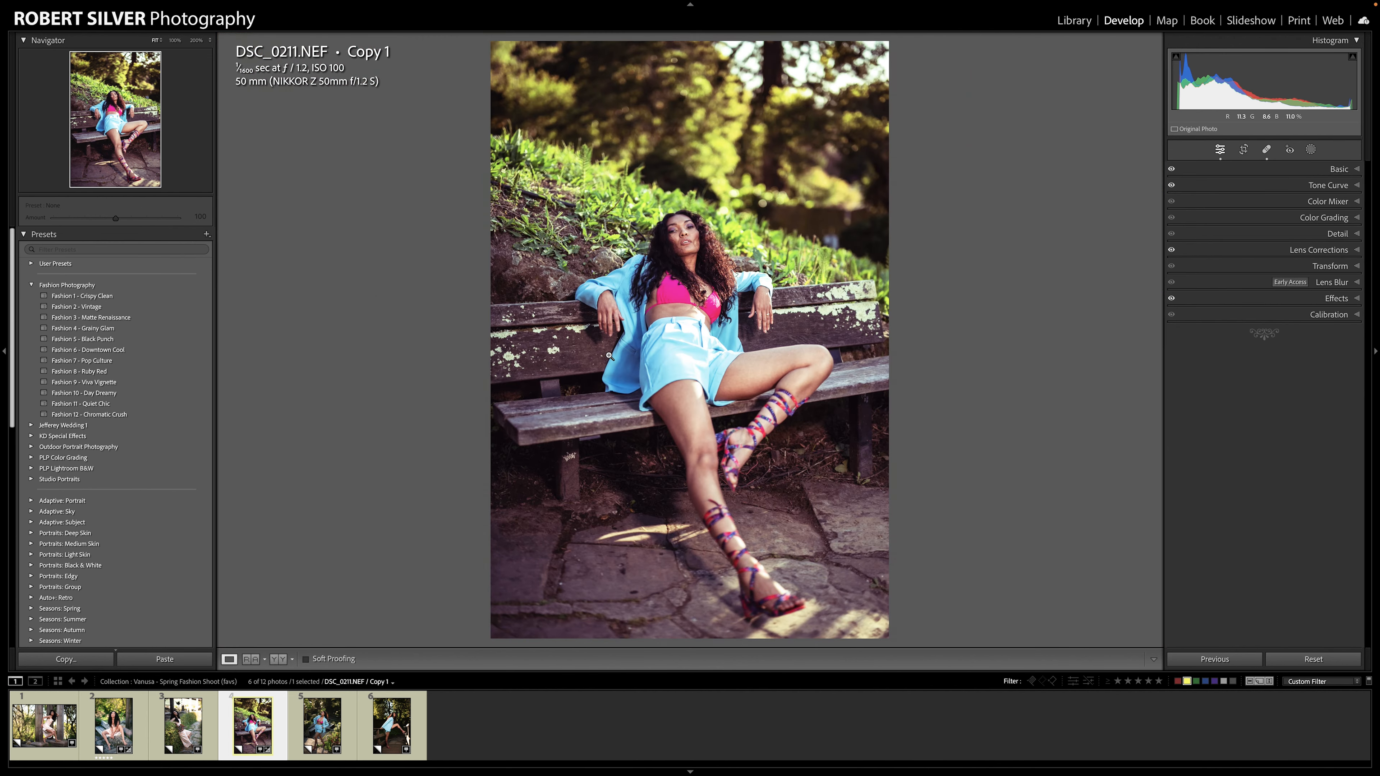
Heal the mark between the eyebrows with a brush size of 17
click(687, 261)
drag(687, 286, 678, 456)
click(674, 440)
click(689, 238)
drag(689, 242, 685, 333)
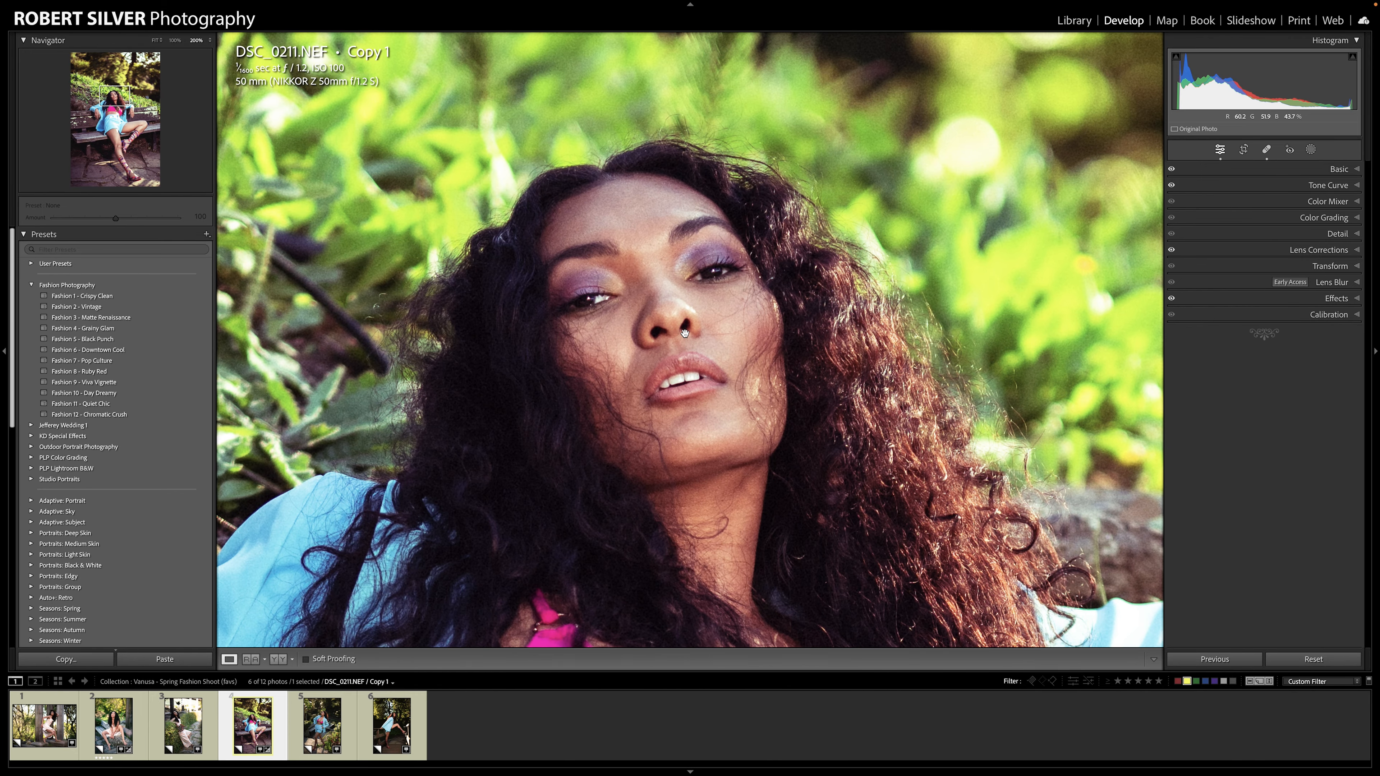
key(q)
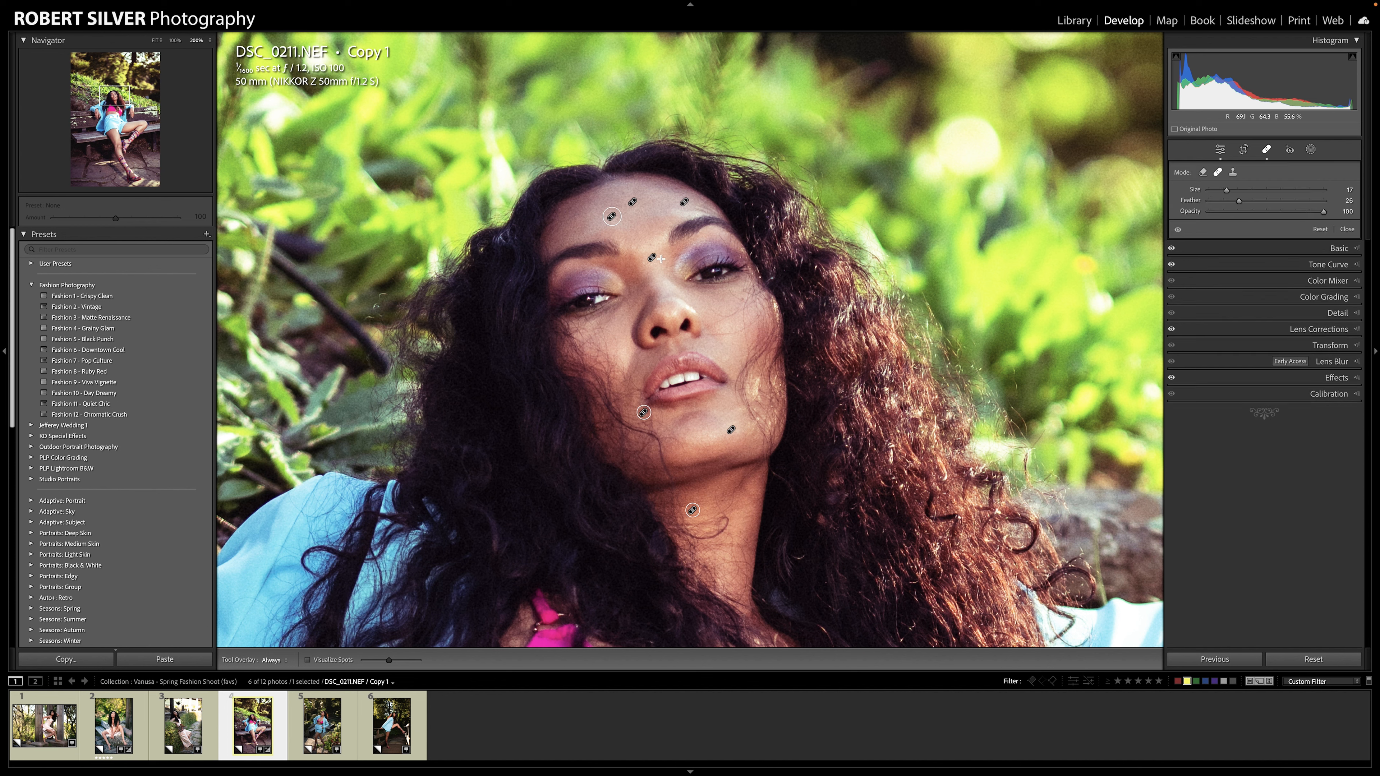
click(662, 259)
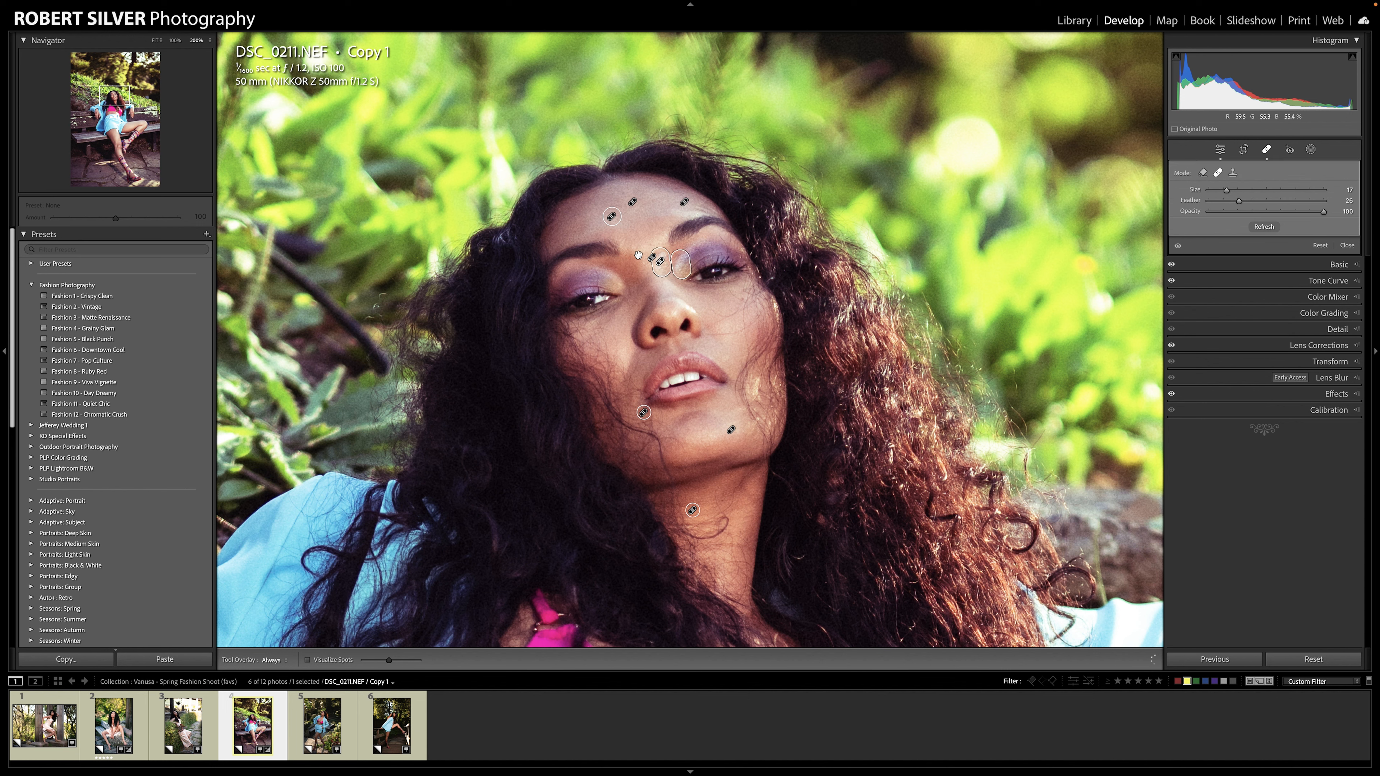
click(638, 255)
key(q)
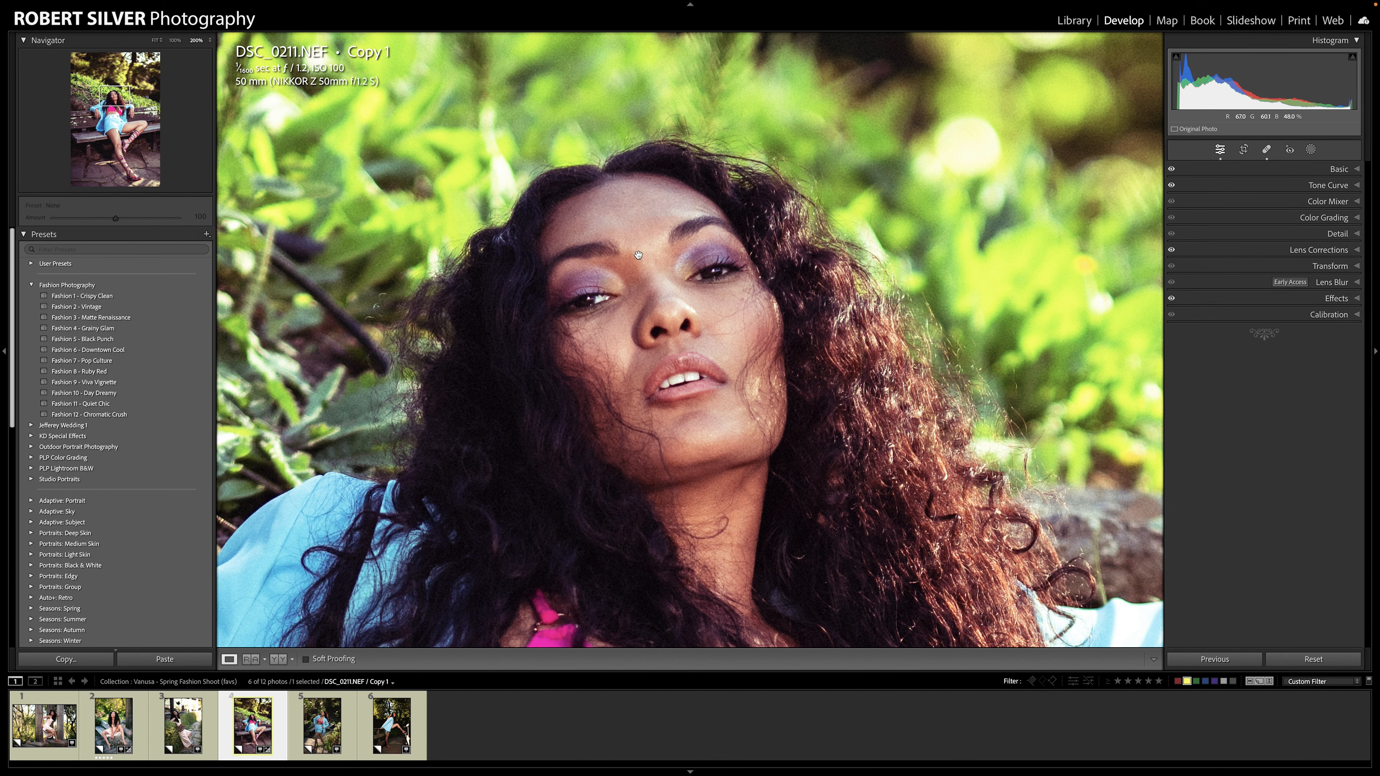
click(795, 270)
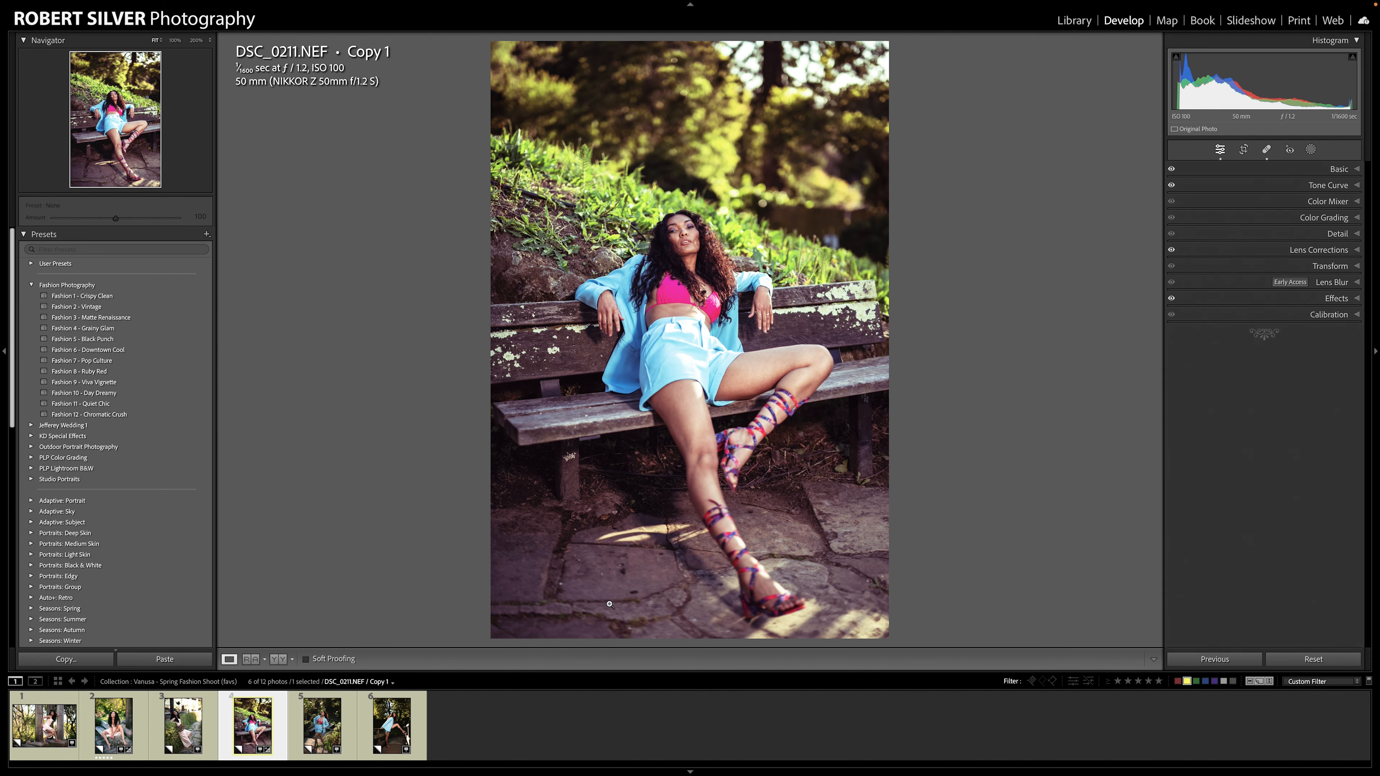
Heal the dark spots on the large paving stone below the bench with a brush size of 60
click(630, 585)
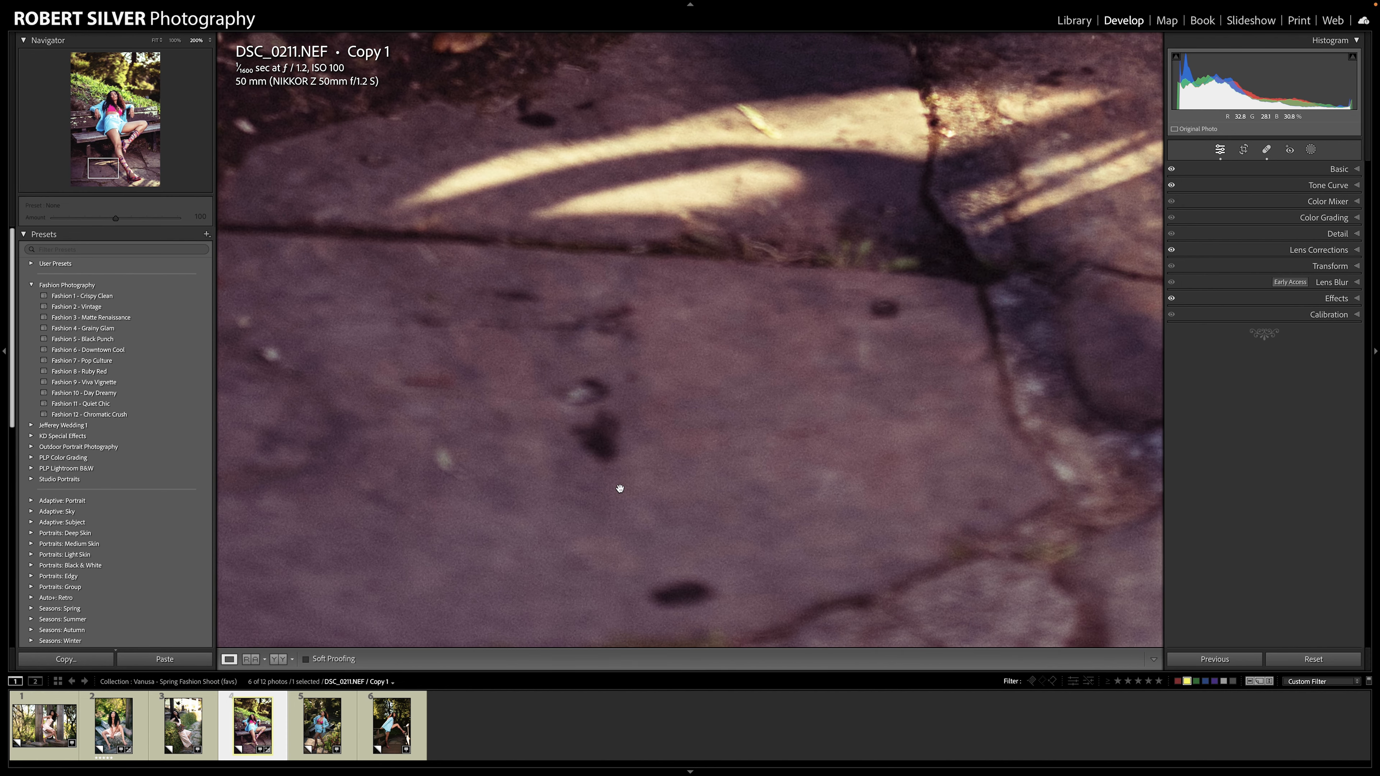
key(q)
click(611, 471)
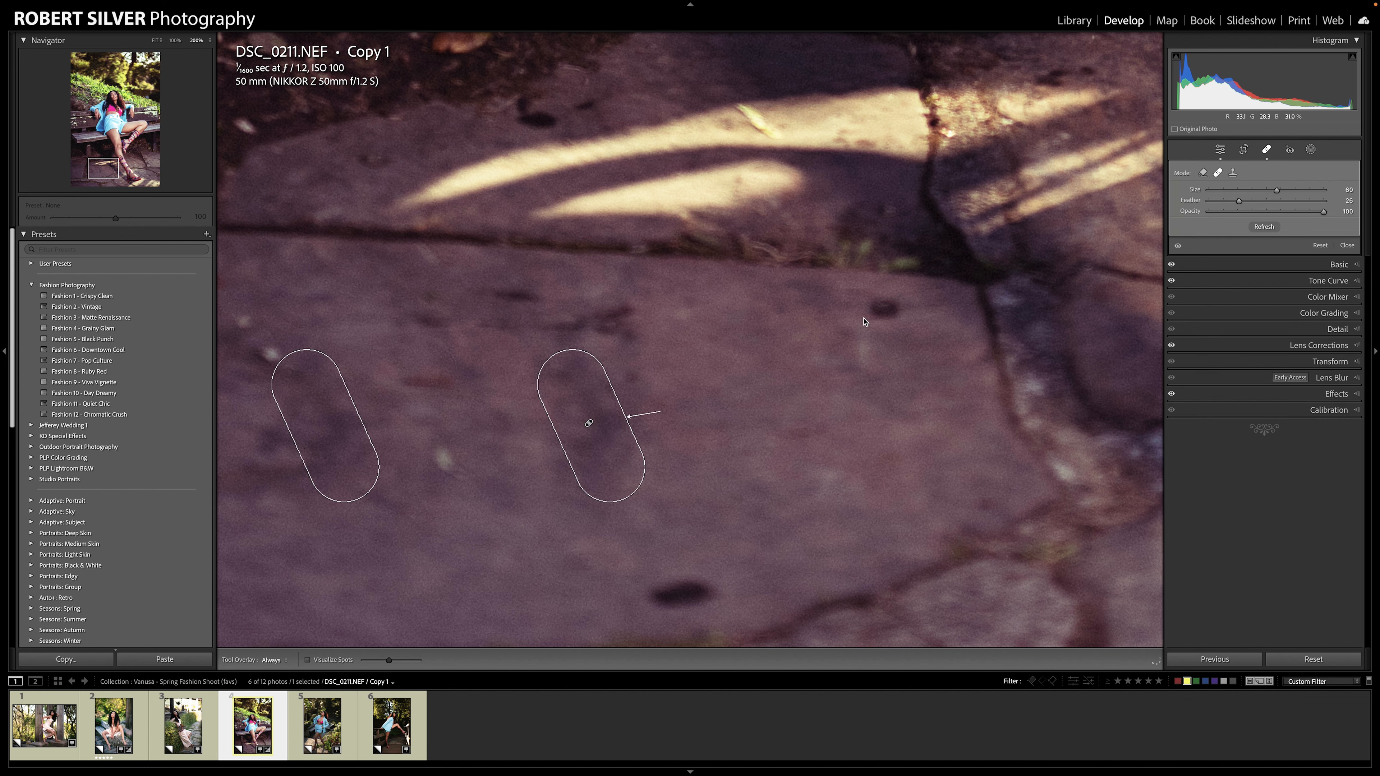
click(886, 314)
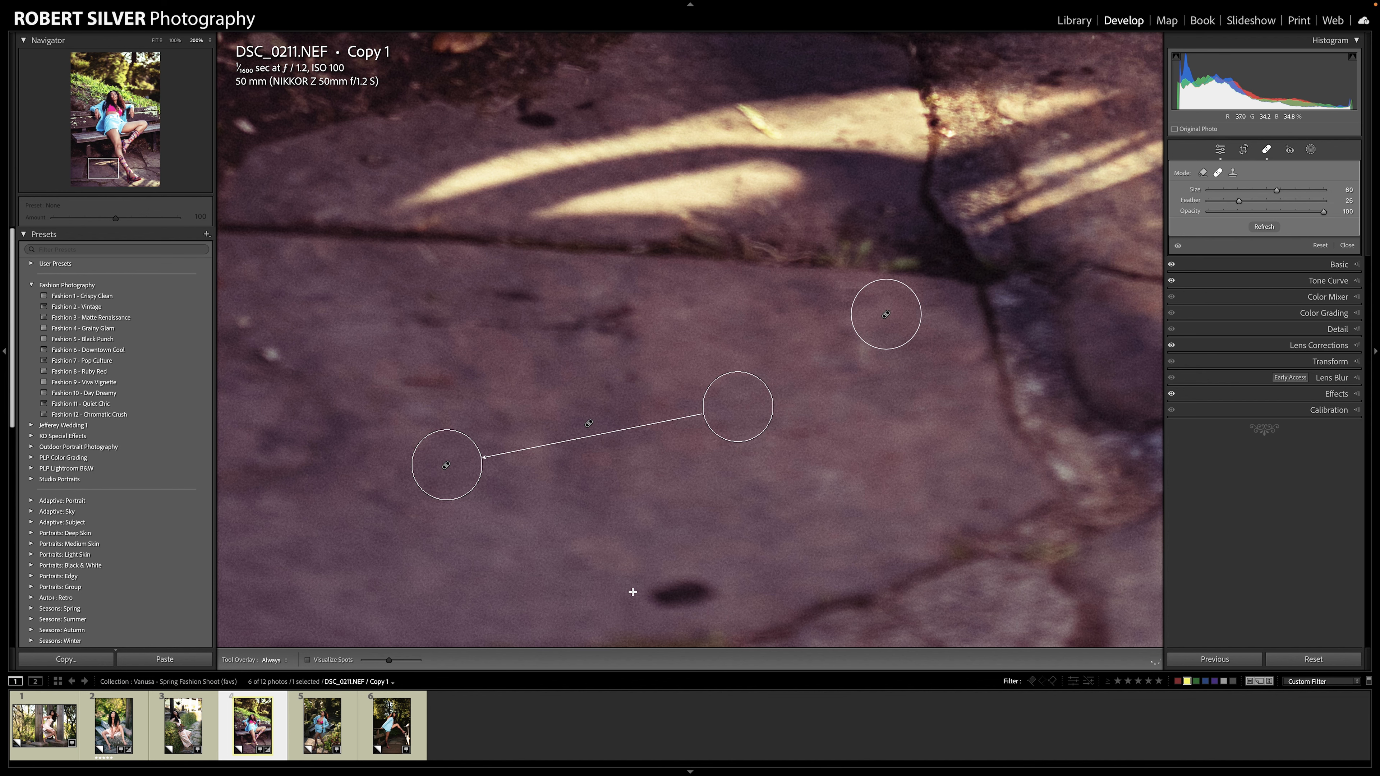
drag(632, 591, 705, 588)
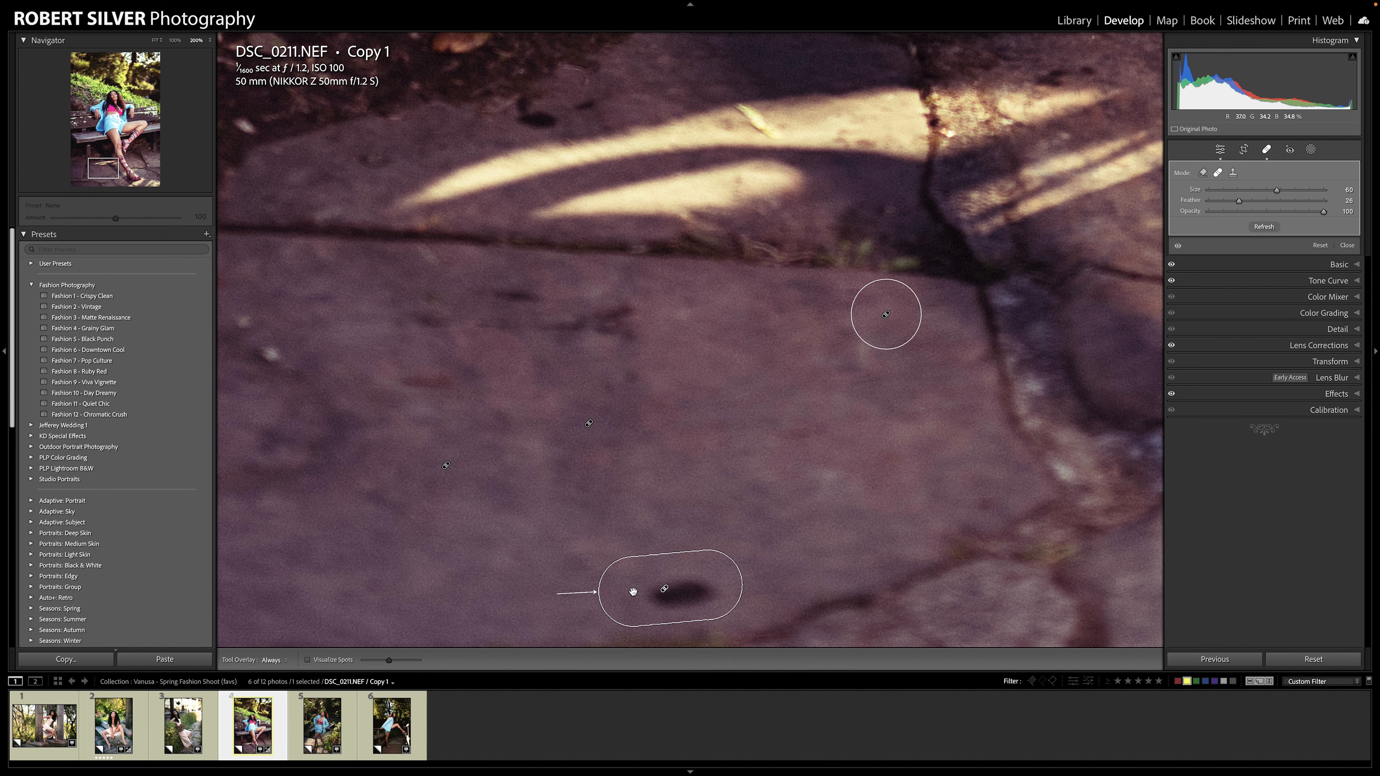
key(q)
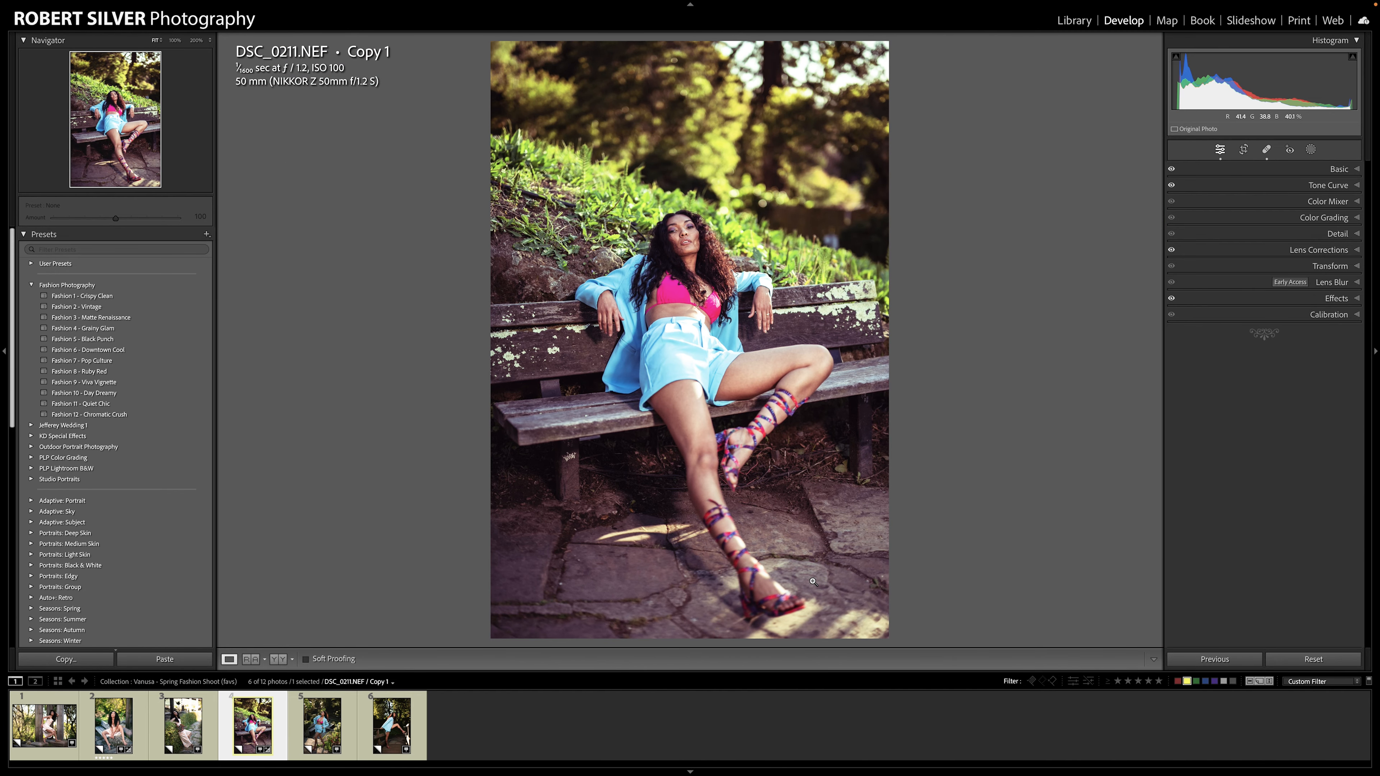
Heal the marks on the paving stone at the photo's right edge with a brush size of 77
key(q)
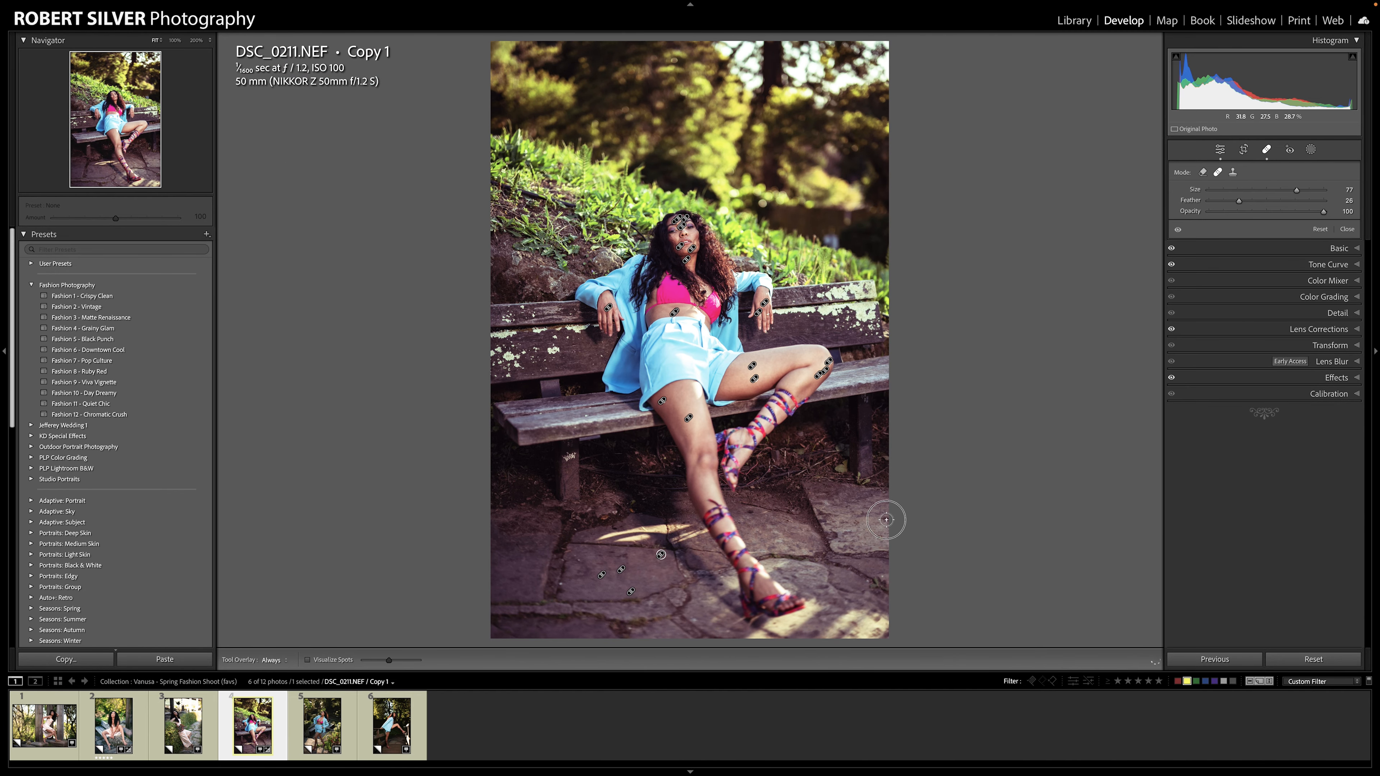
click(886, 519)
drag(869, 523, 869, 521)
key(q)
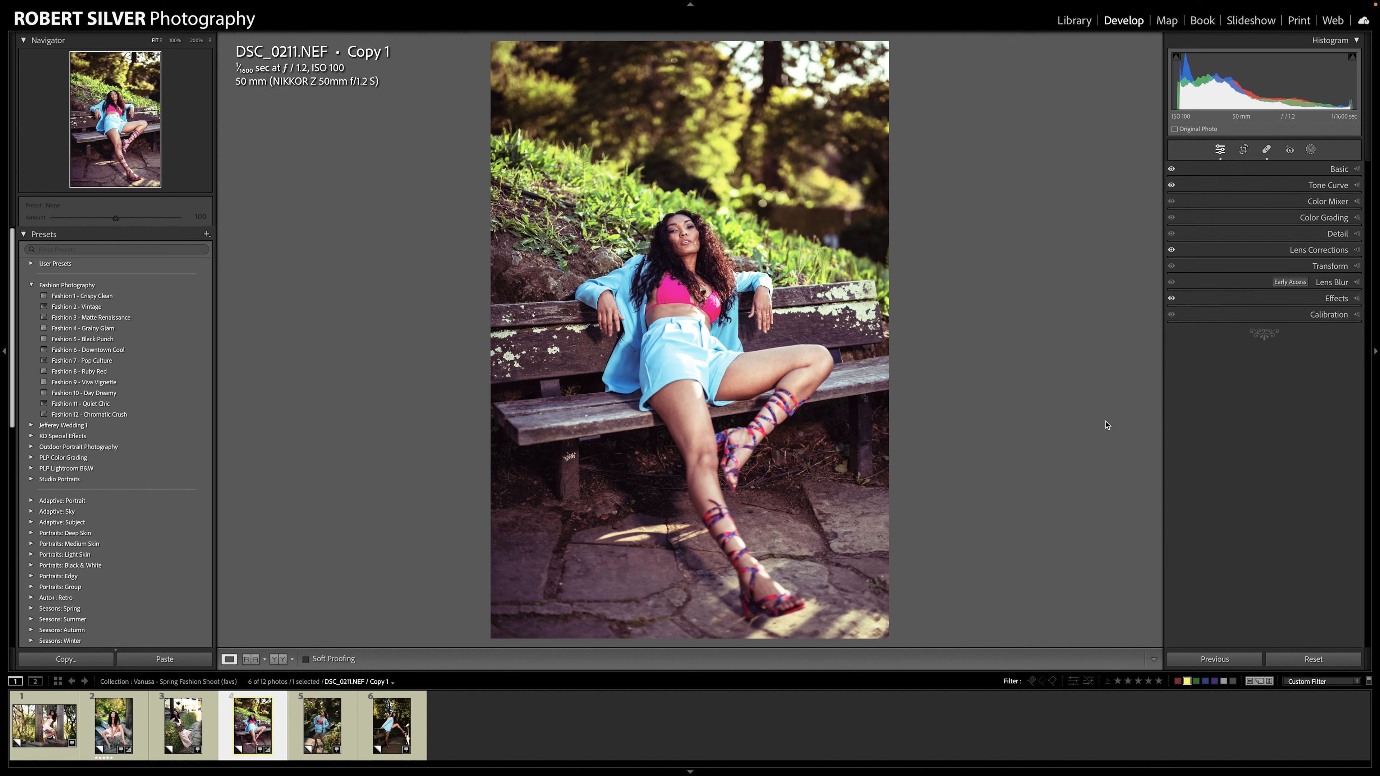
Reset all of the photo's adjustments to see the unedited version, and undo the reset
click(1336, 663)
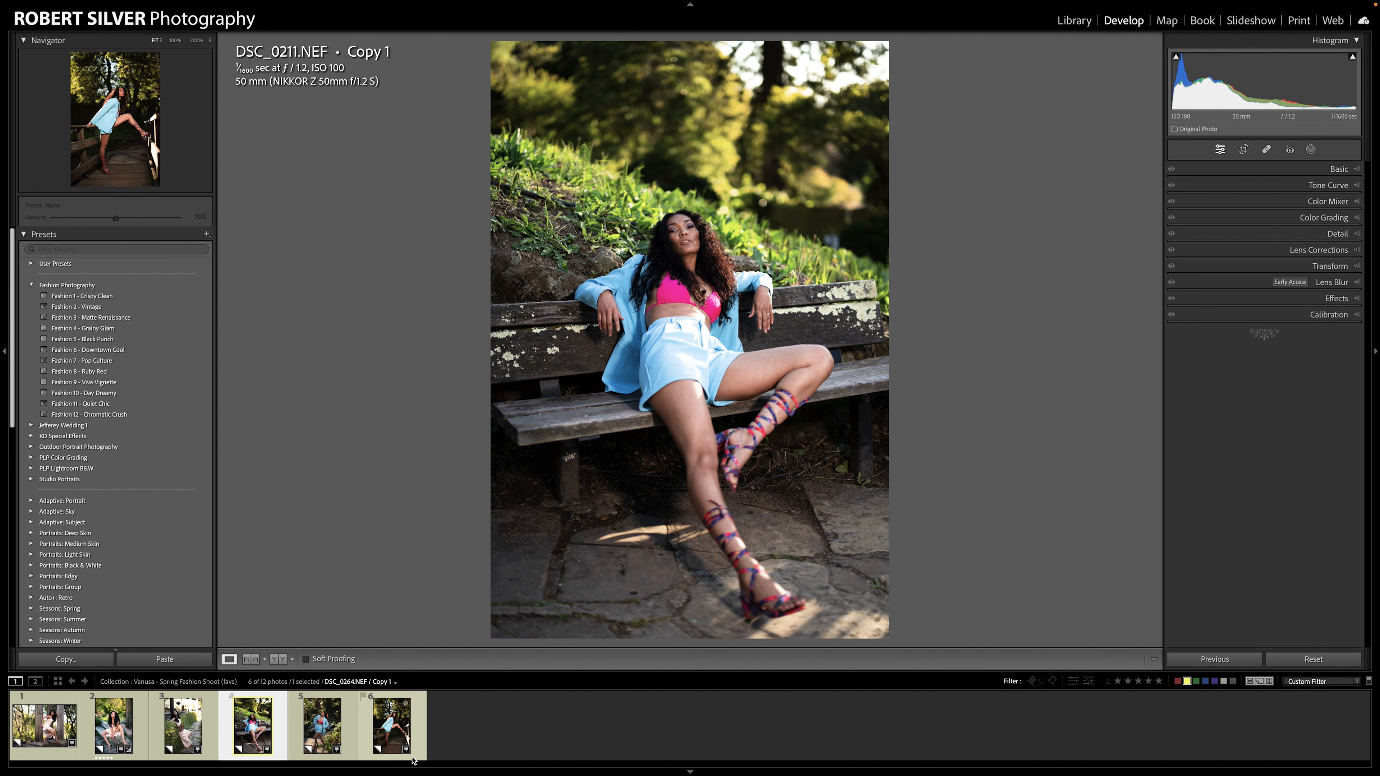
key(ctrl+z)
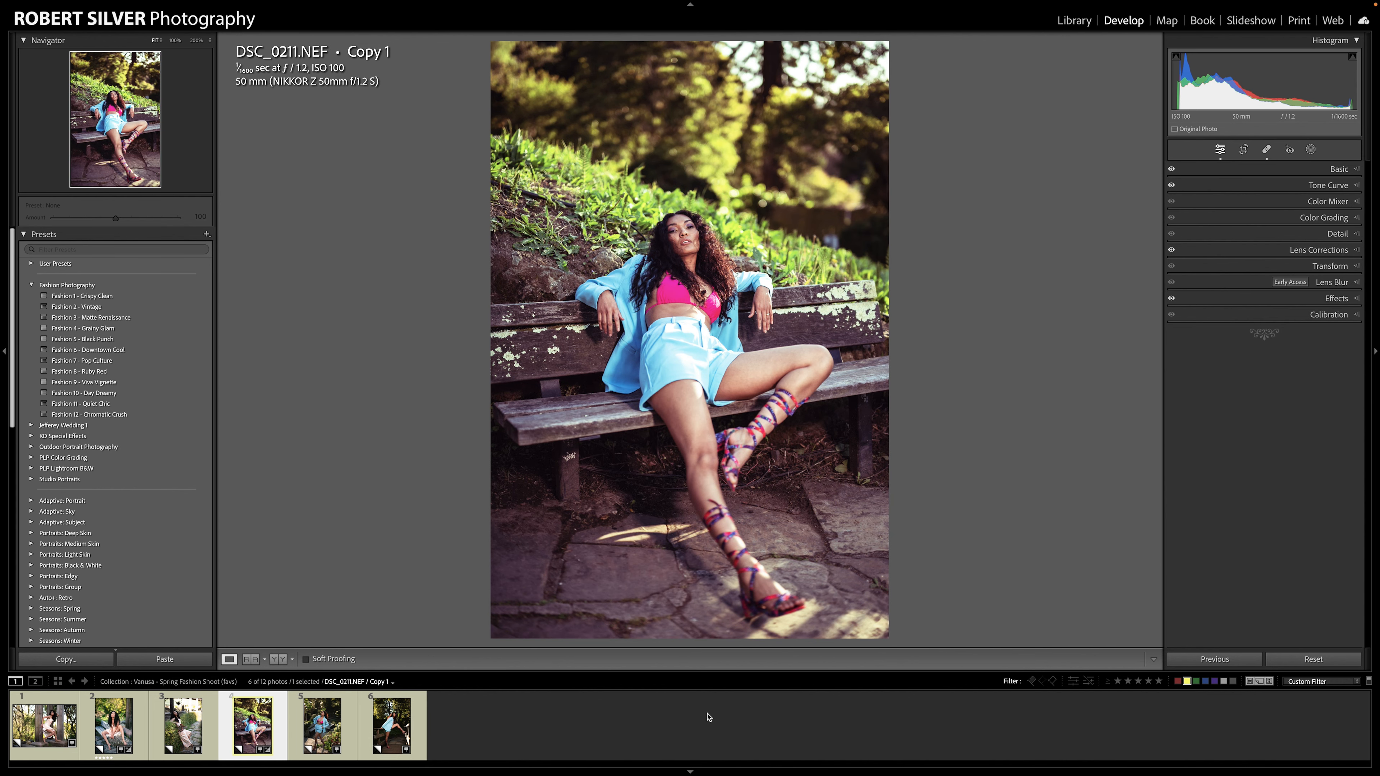
Nudge the upper and lower points of the green tone curve and compare the photo with the tone curve off and on
click(1329, 186)
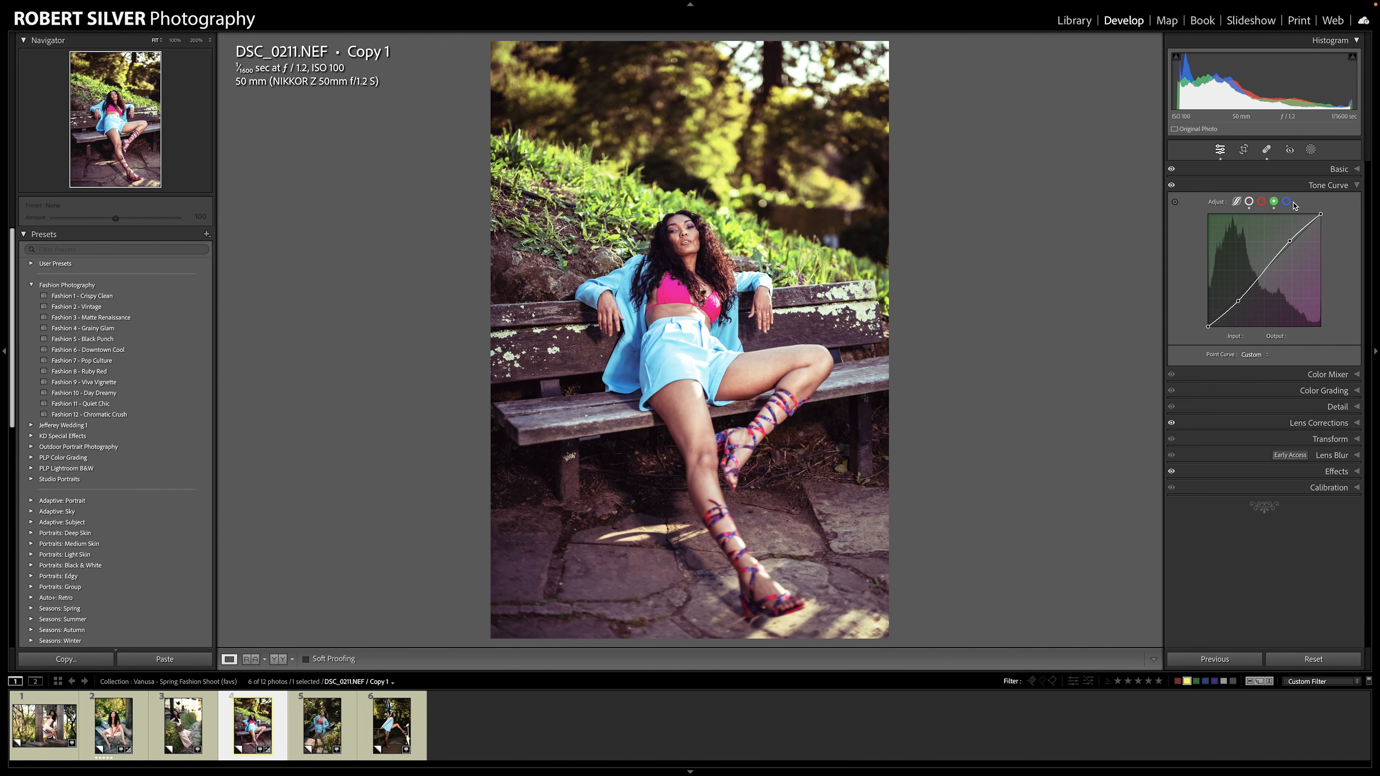
click(1291, 241)
drag(1292, 243, 1293, 243)
drag(1238, 301, 1237, 299)
click(1172, 187)
click(1172, 187)
click(1326, 188)
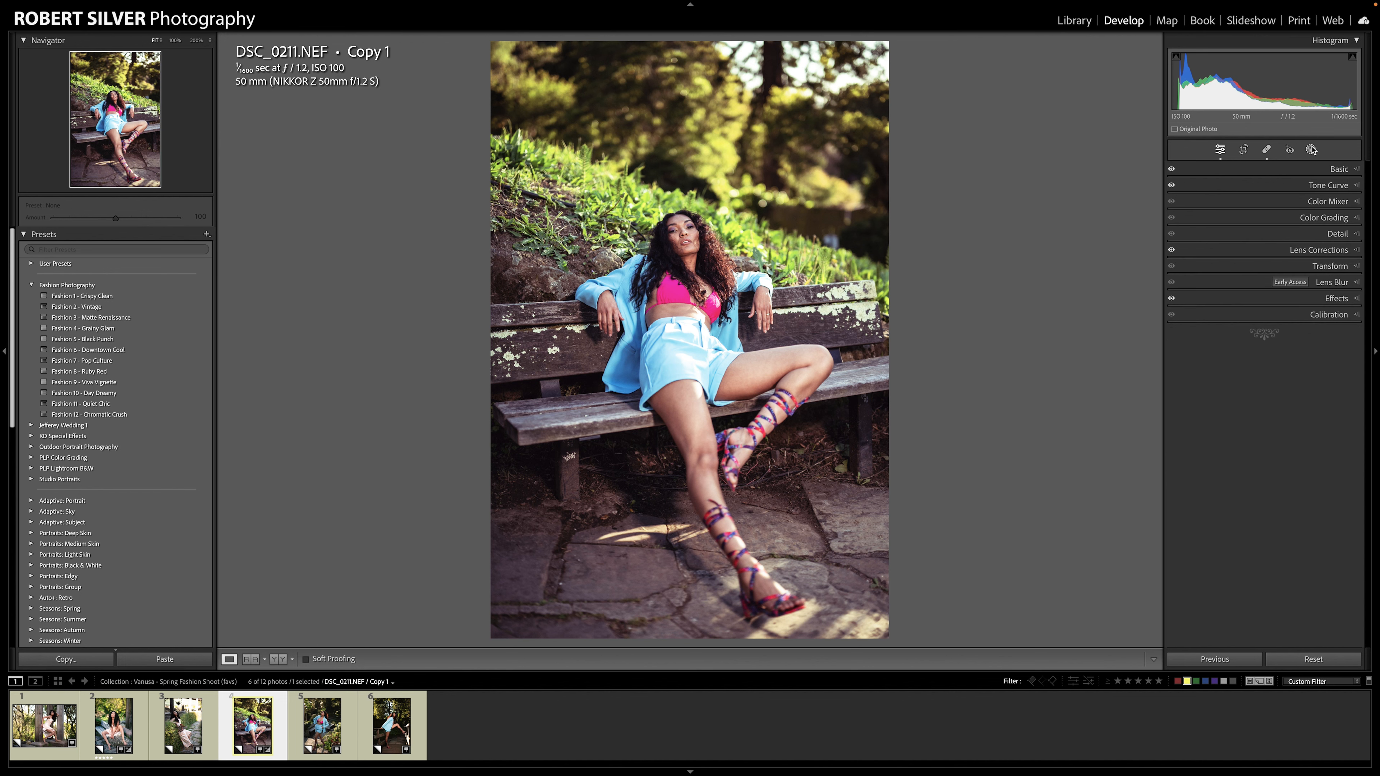
Lower the luminance of the aqua tones to -38 in the Color Mixer
click(1334, 202)
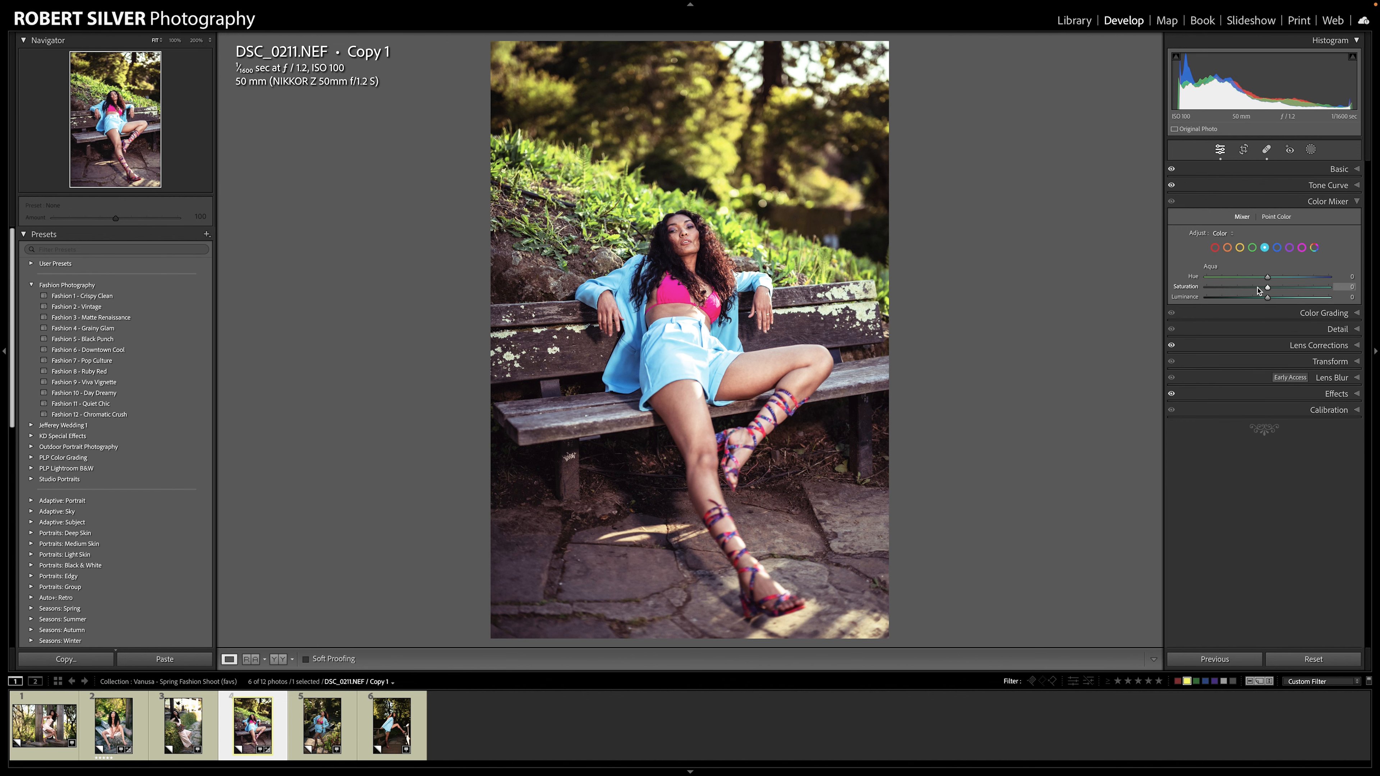
click(1269, 298)
mouse_move(1269, 299)
mouse_down()
mouse_move(1220, 300)
mouse_move(1245, 300)
mouse_up()
click(1172, 202)
drag(1244, 300, 1211, 299)
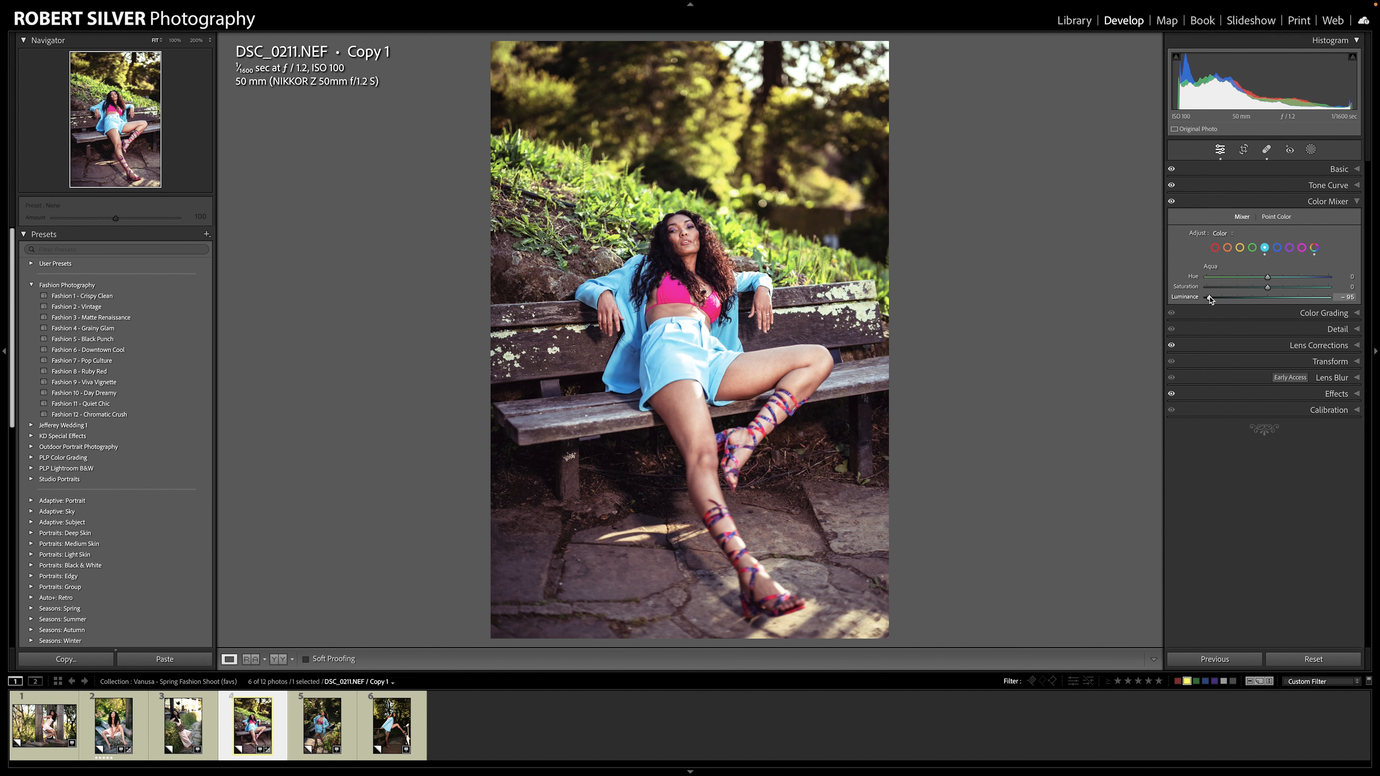
click(1246, 299)
drag(1246, 300, 1245, 300)
Add a radial gradient mask centred on the blue shorts and widen it to cover them
key(shift+m)
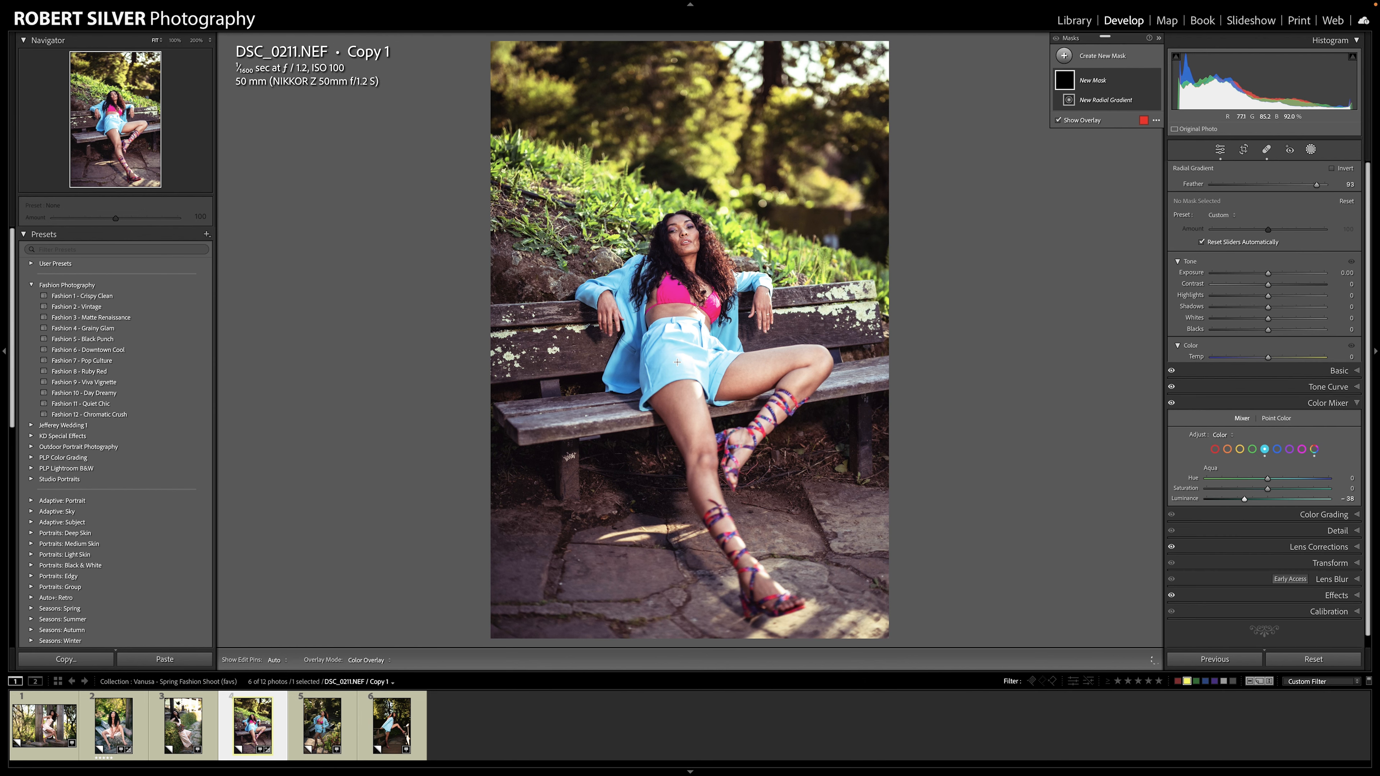
drag(690, 373, 701, 384)
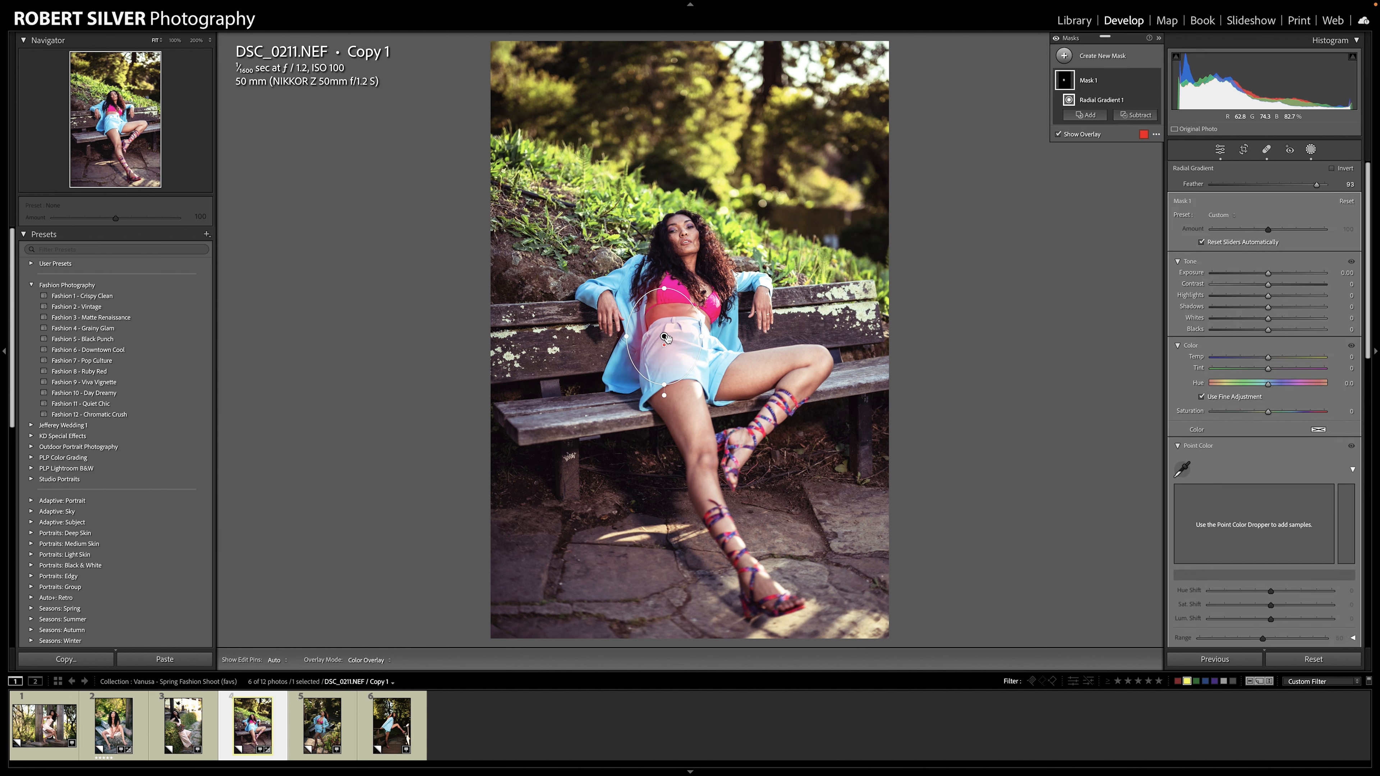
drag(665, 337, 679, 348)
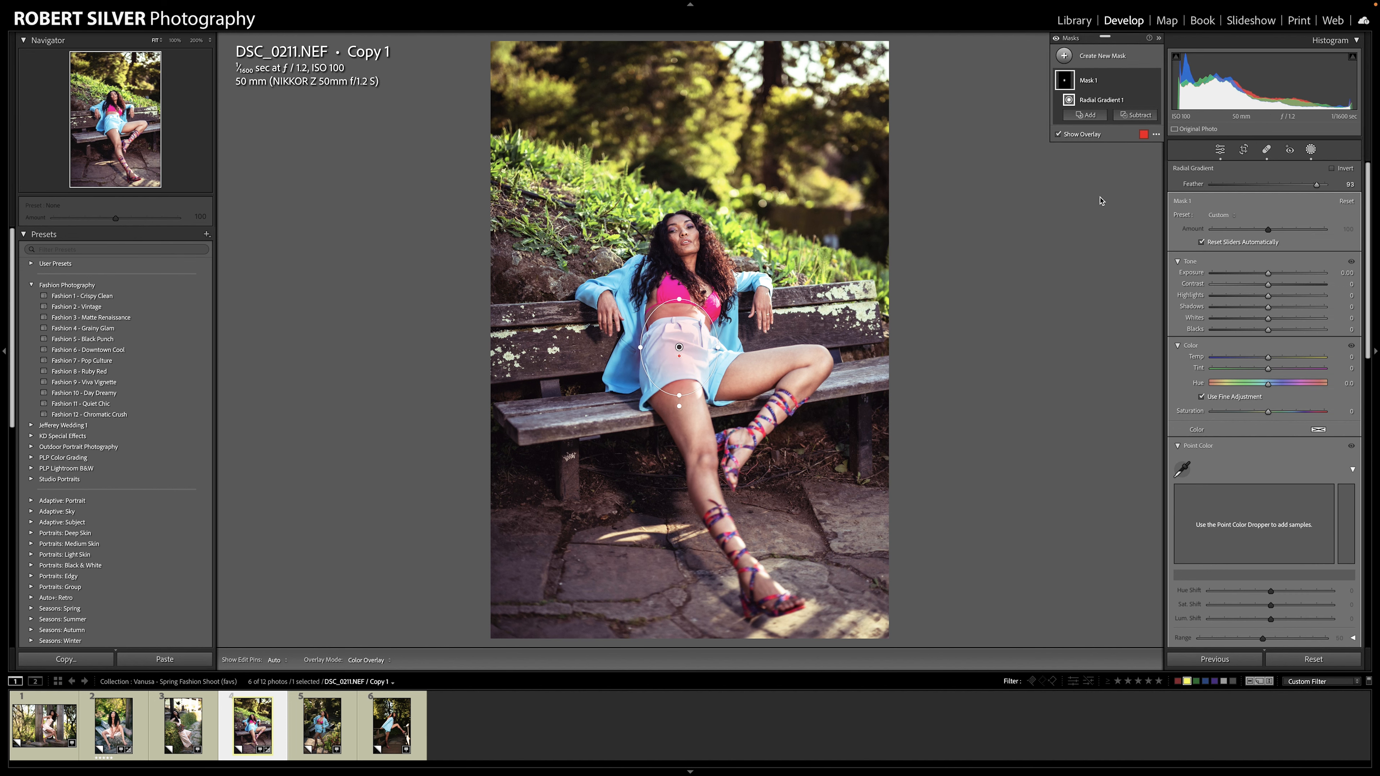
mouse_move(1121, 102)
drag(722, 347, 737, 347)
Lower the shorts mask's exposure to -0.68 and its highlights to about -34
drag(1267, 276, 1258, 276)
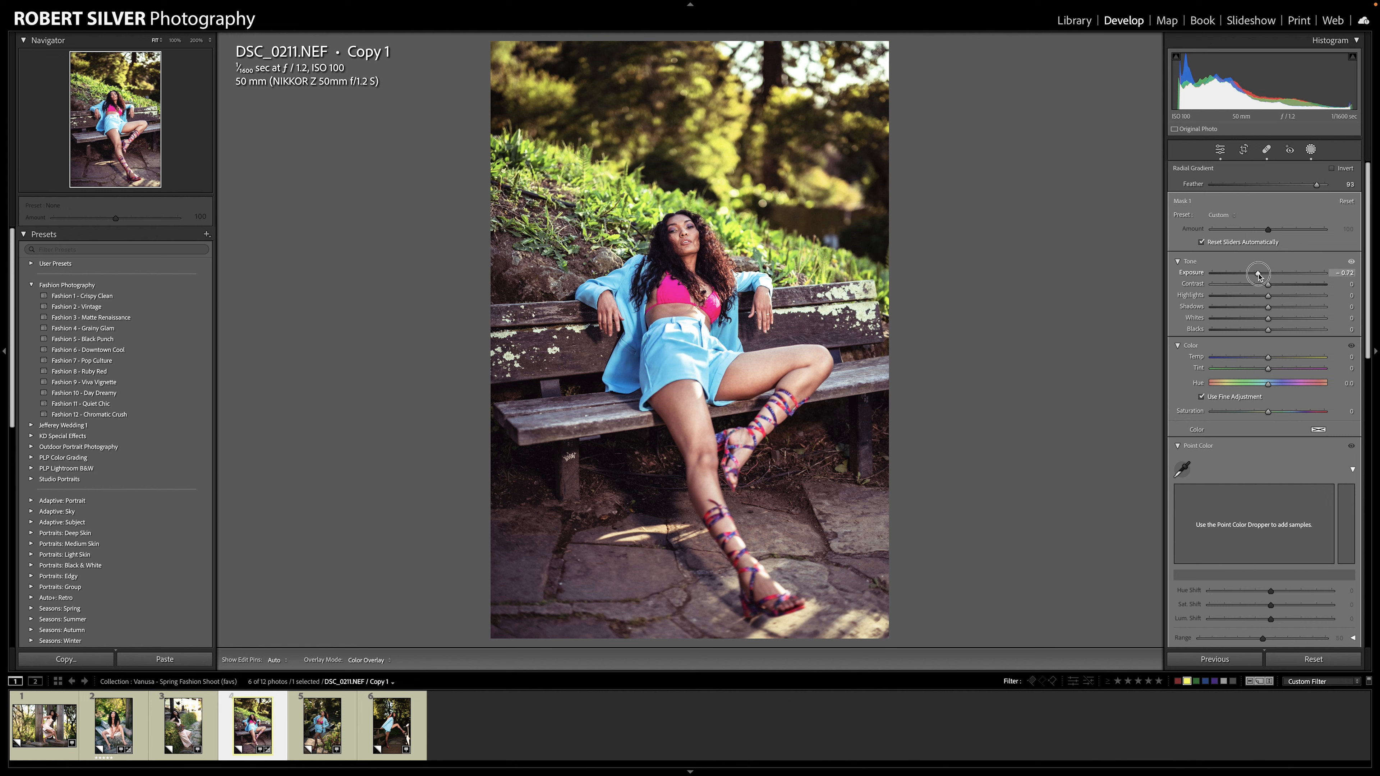
drag(1260, 275, 1248, 297)
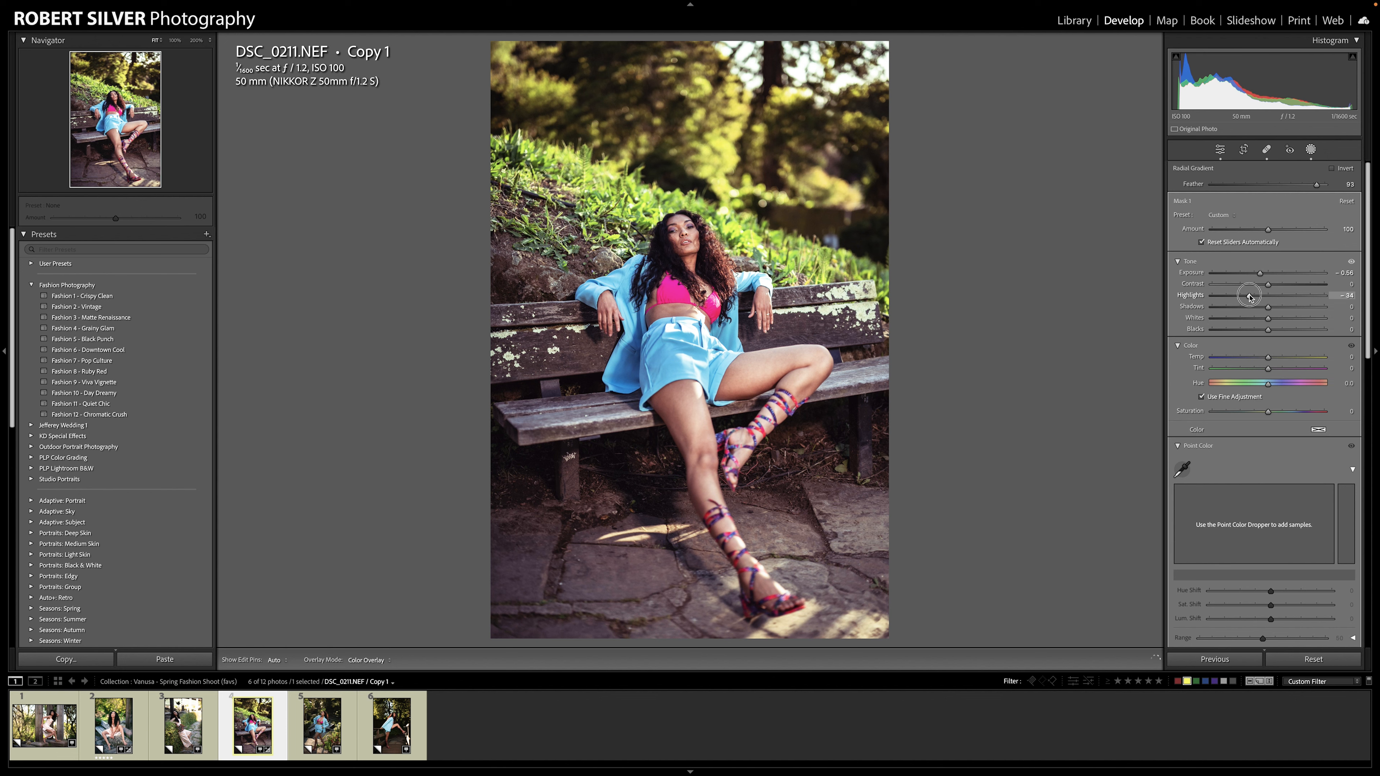
drag(1250, 296, 1250, 296)
key(Escape)
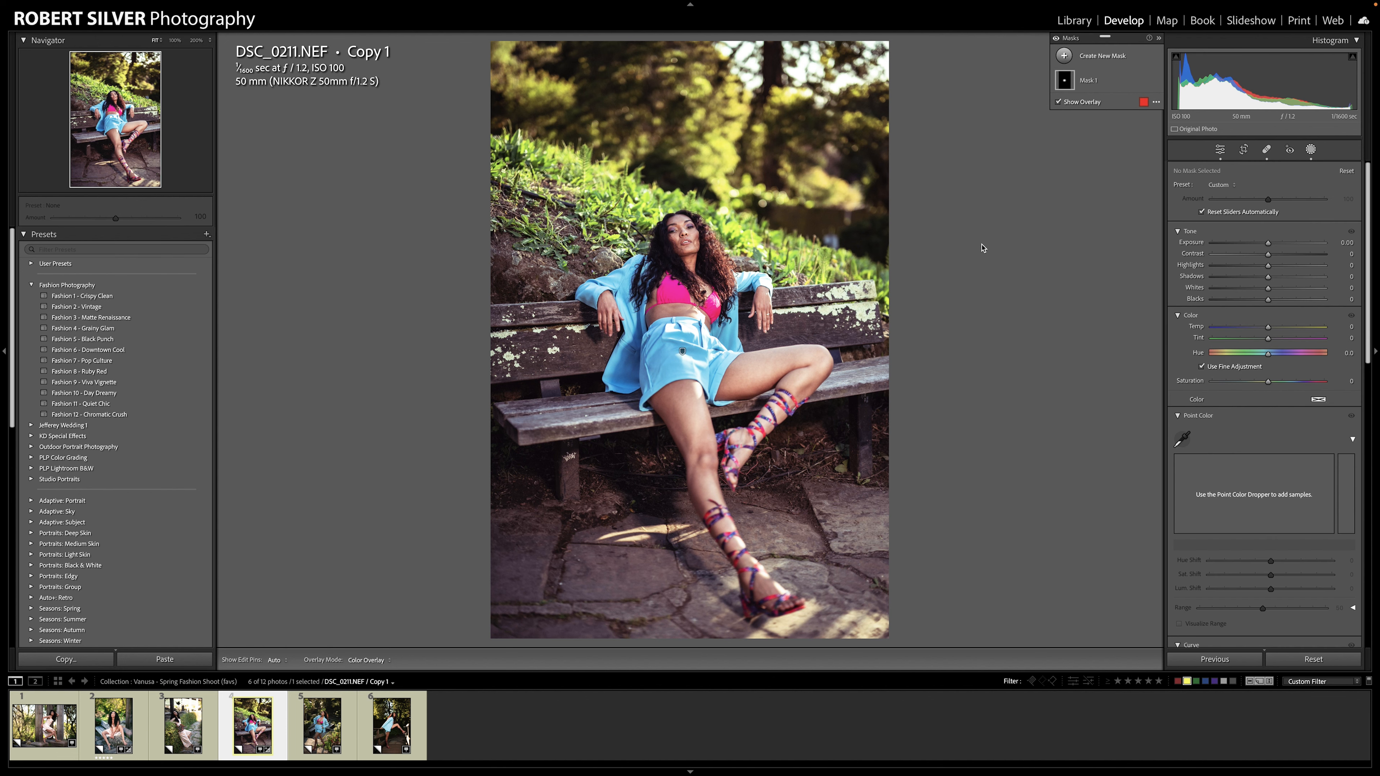
Add a radial gradient mask over the face with exposure 0.23 and highlights 10
key(shift+m)
mouse_move(674, 229)
mouse_down()
mouse_move(698, 260)
mouse_move(682, 236)
mouse_move(709, 253)
mouse_move(692, 232)
mouse_up()
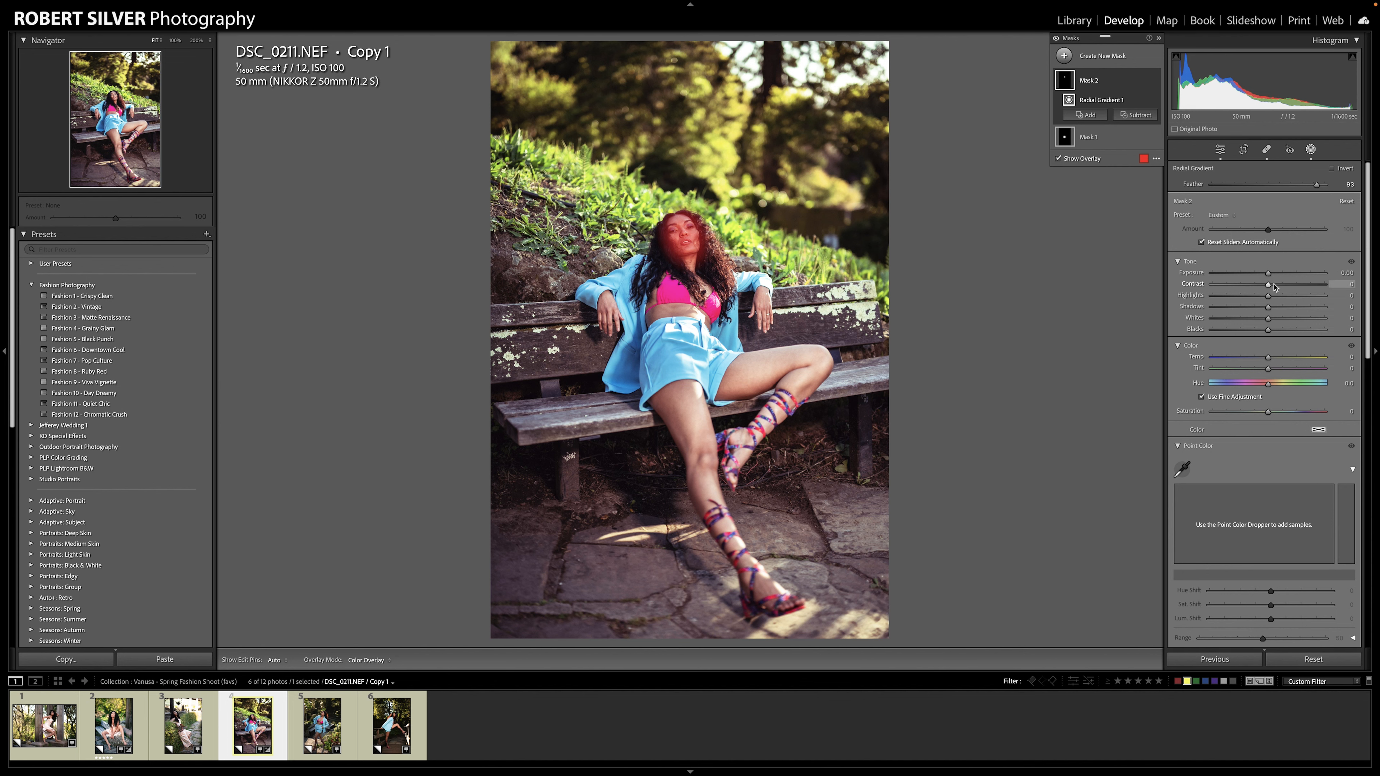
drag(1269, 275, 1275, 301)
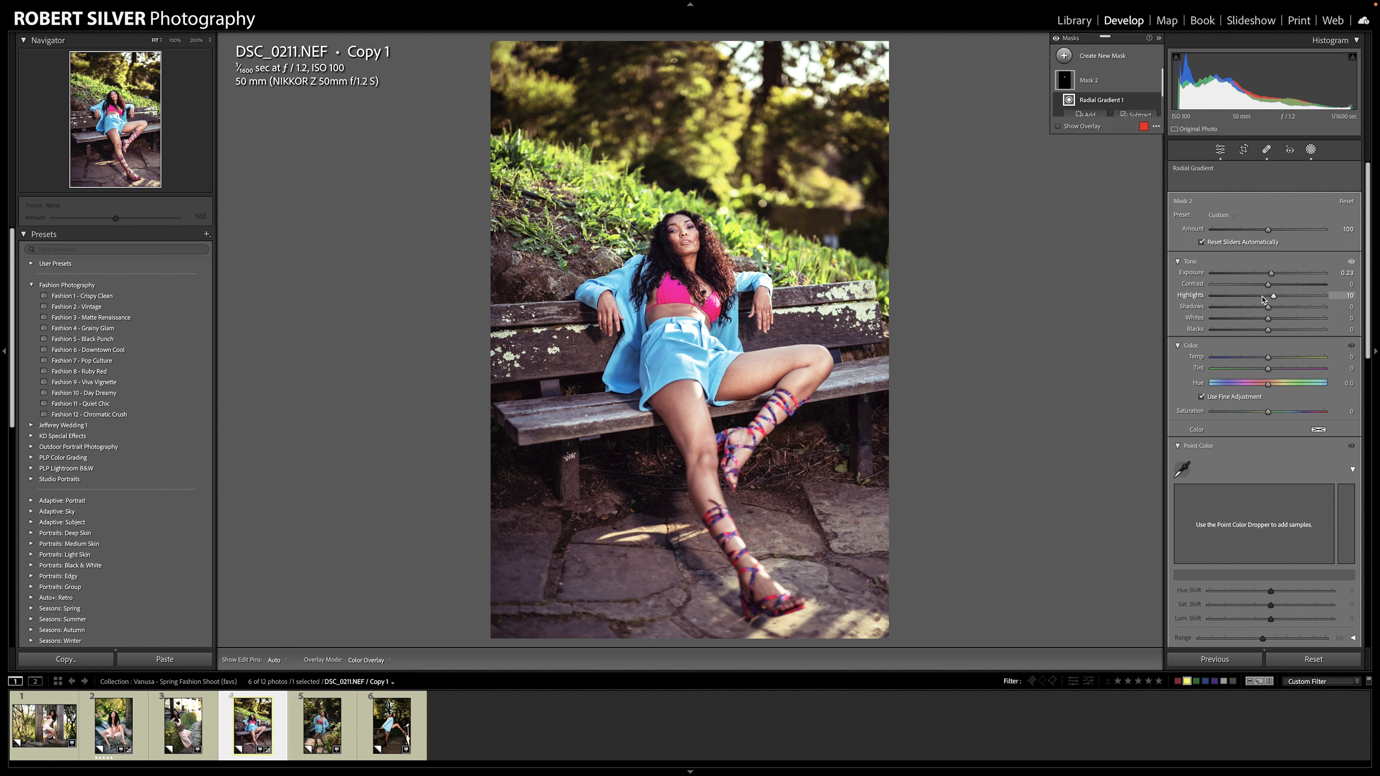
key(shift+w)
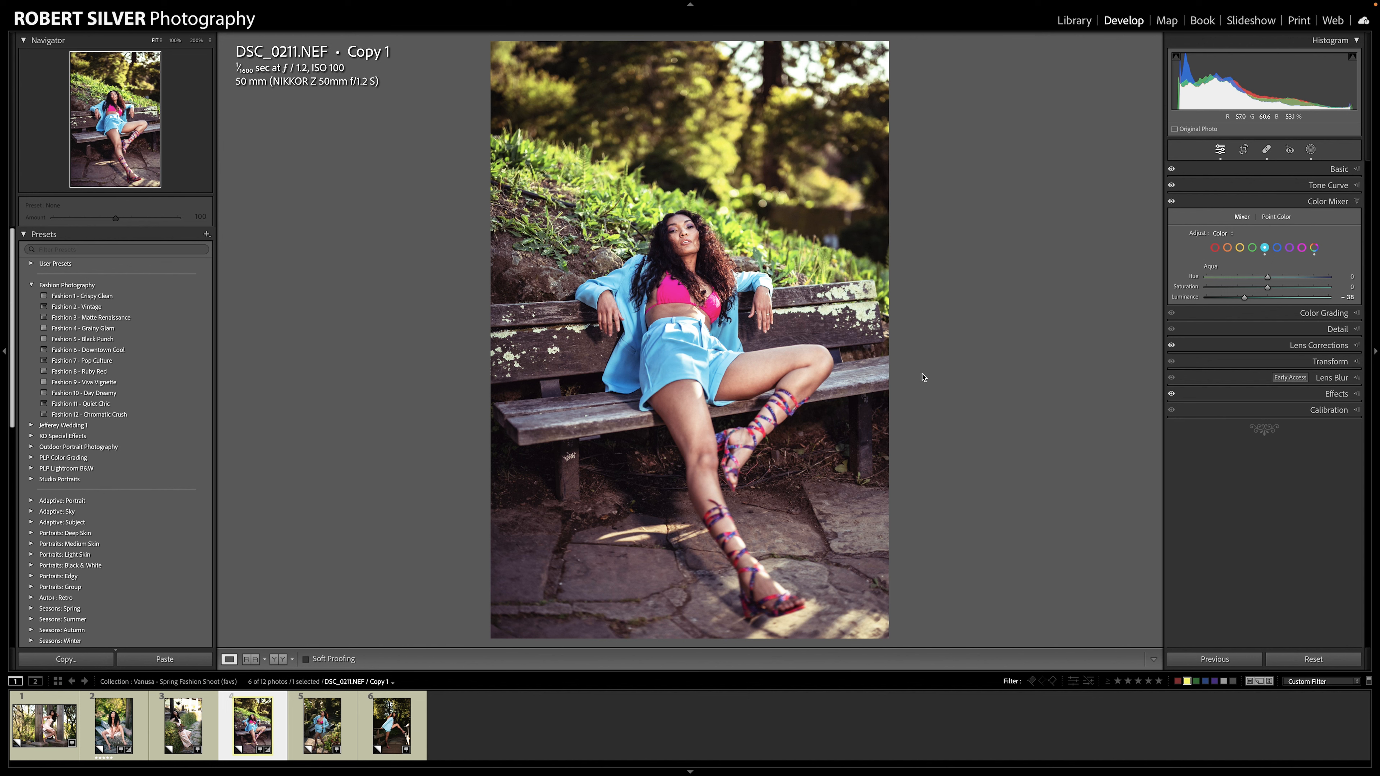
Create a single people mask covering the facial skin and body skin, and name it skin
click(1312, 149)
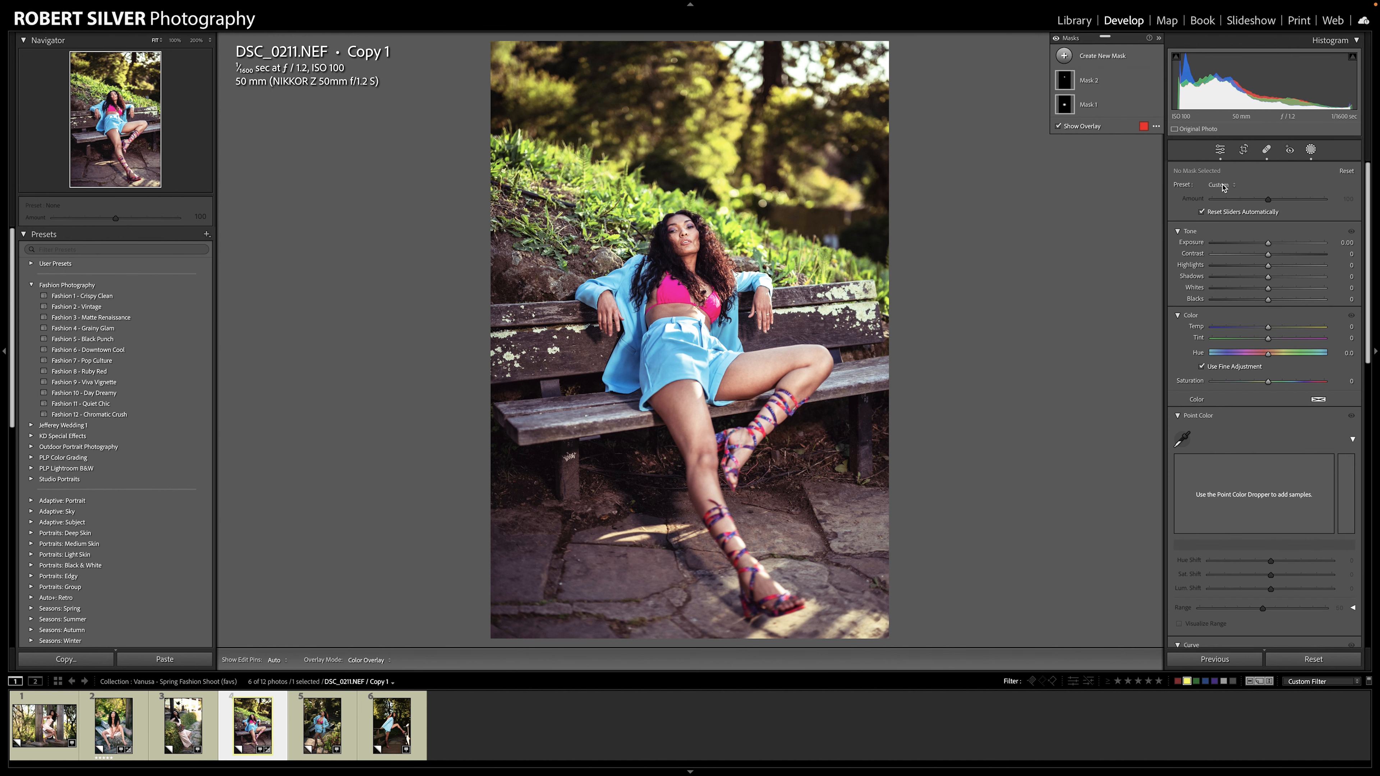
click(1062, 55)
click(1123, 123)
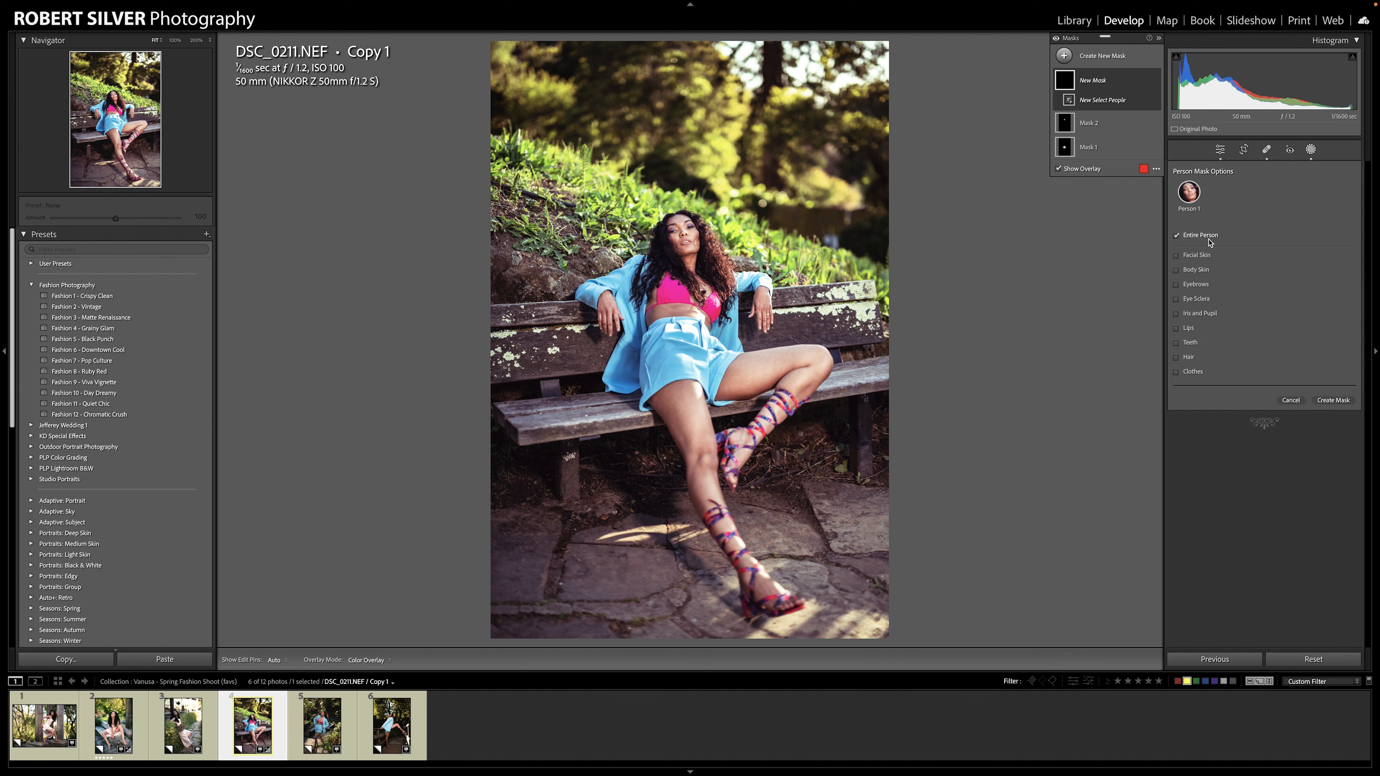
click(1200, 255)
click(1199, 270)
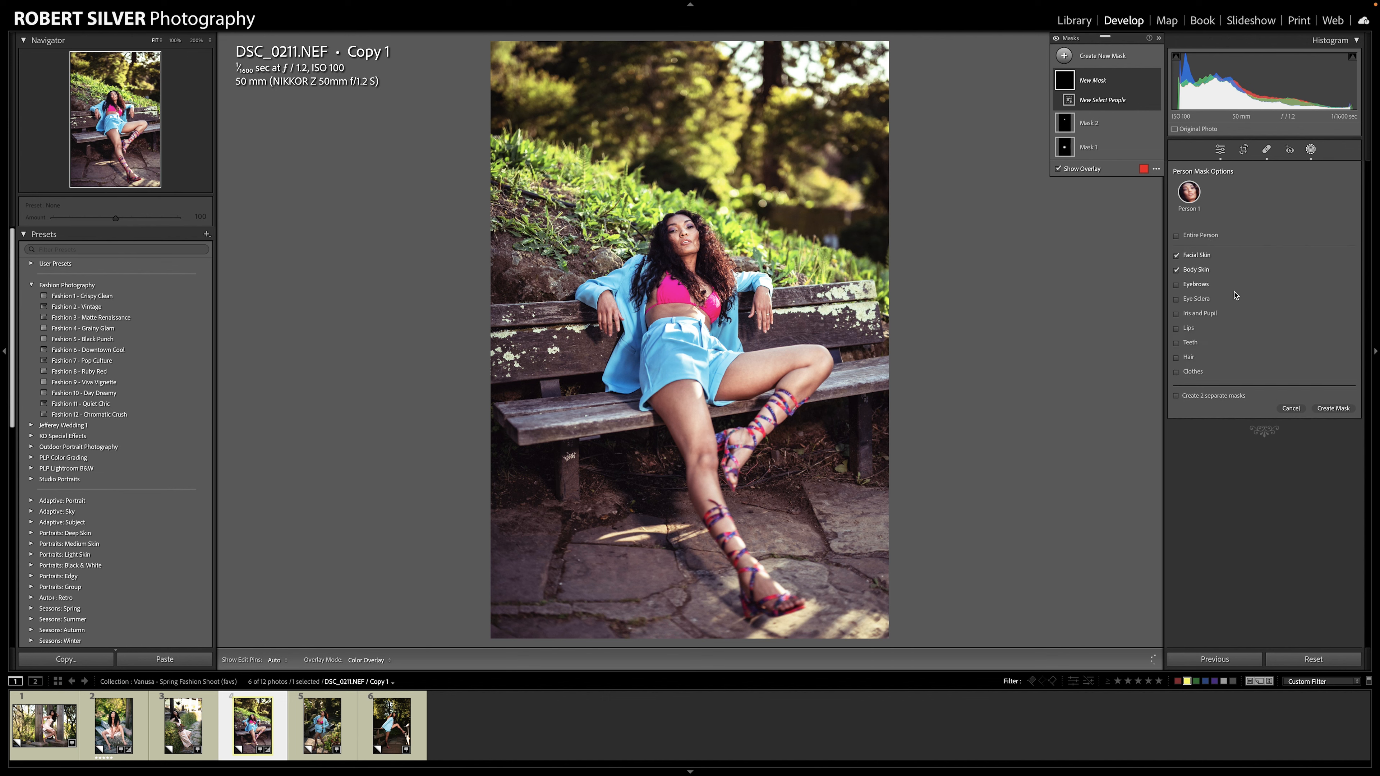
click(1331, 409)
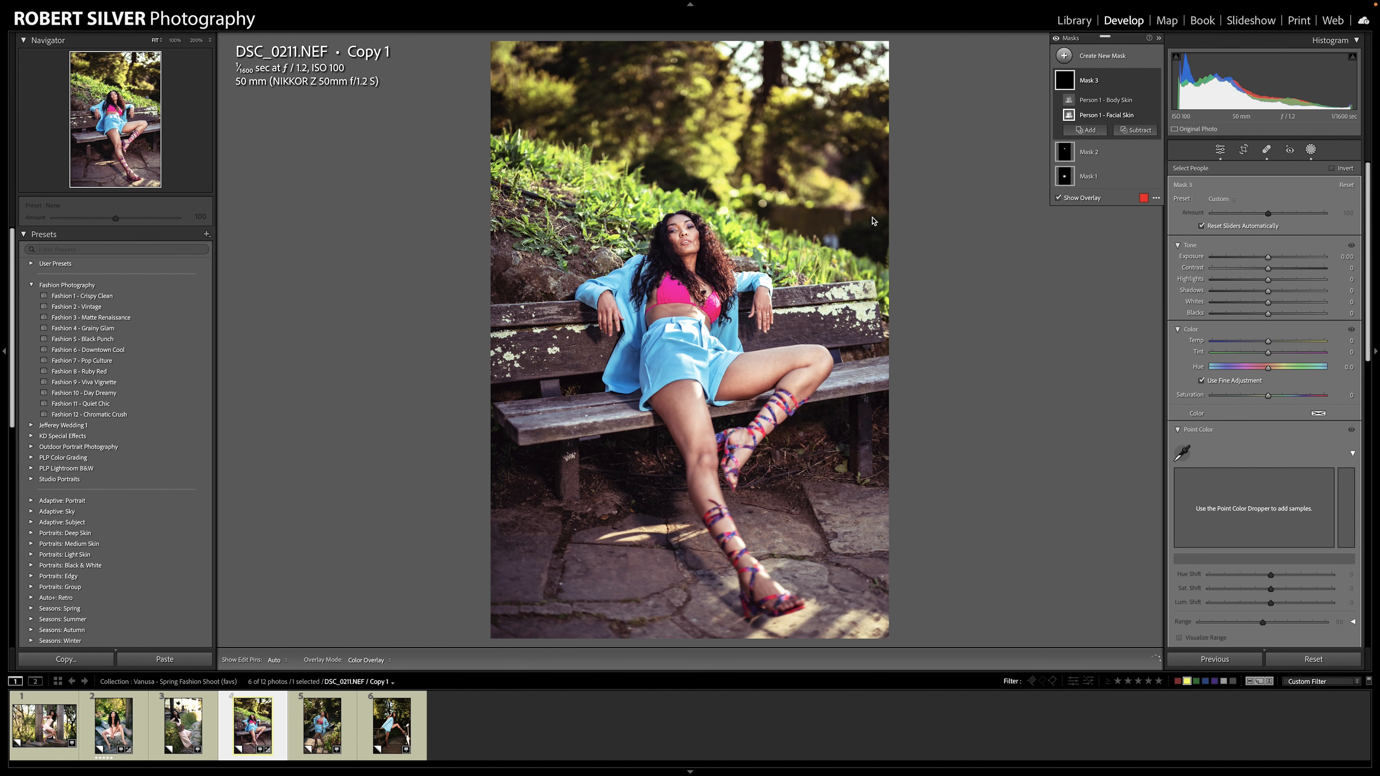
double_click(1093, 81)
text(skin)
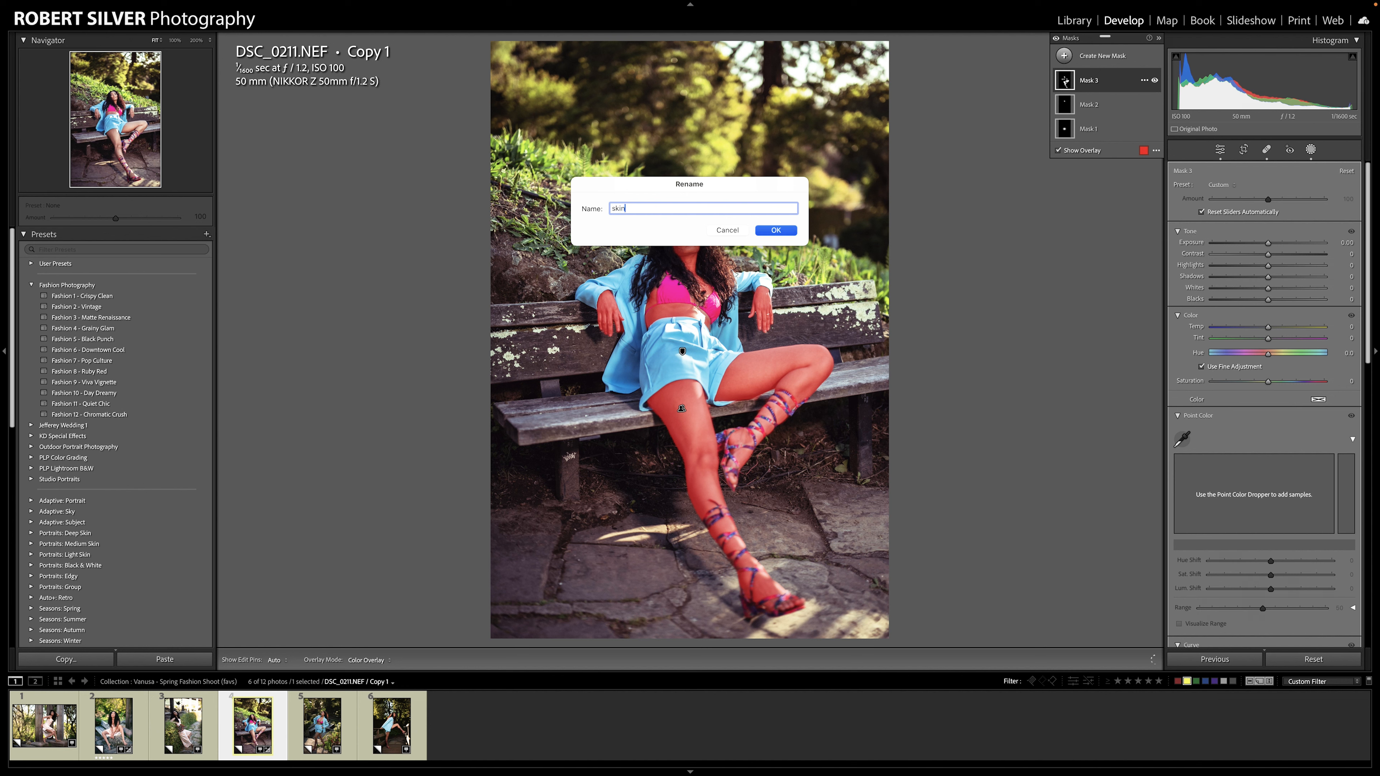
key(Return)
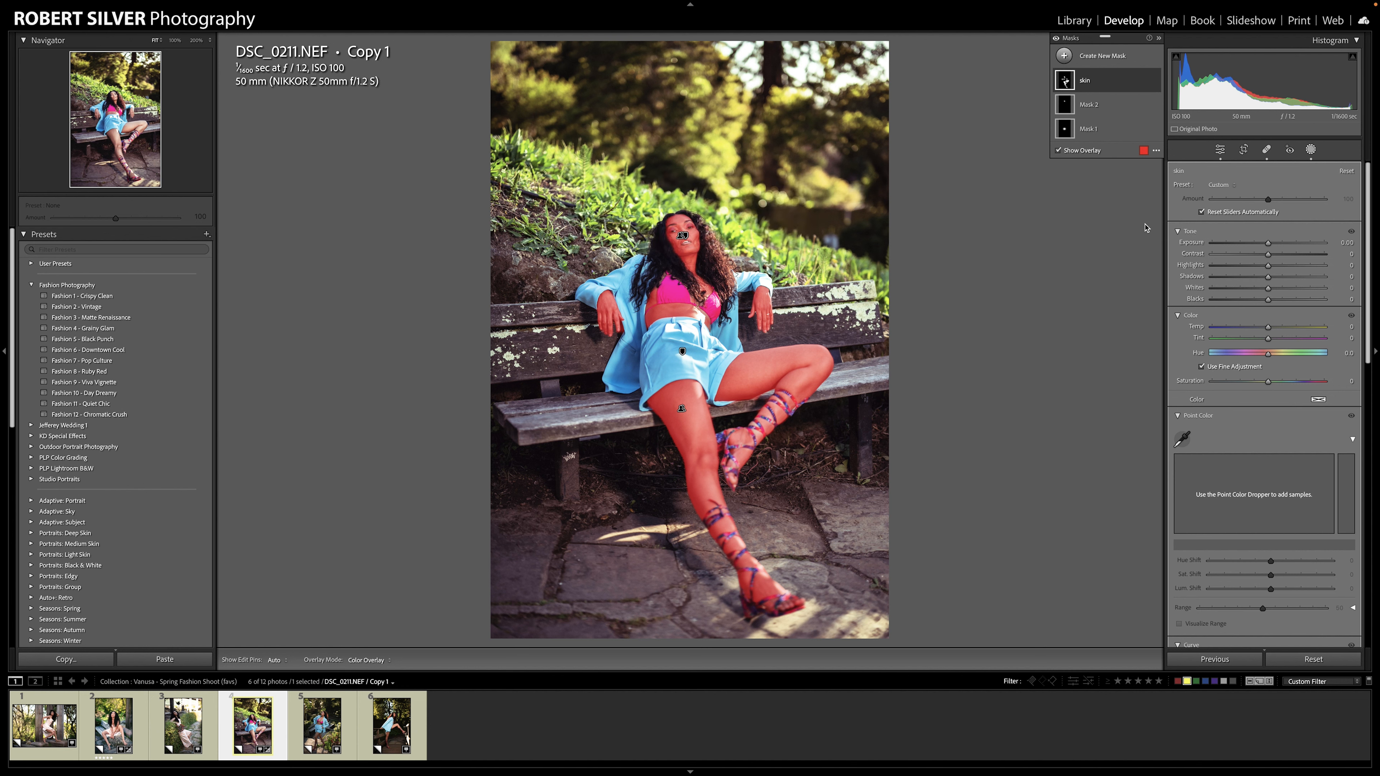
Apply the Soften Skin (Lite) preset to the skin mask
click(1220, 185)
click(1235, 445)
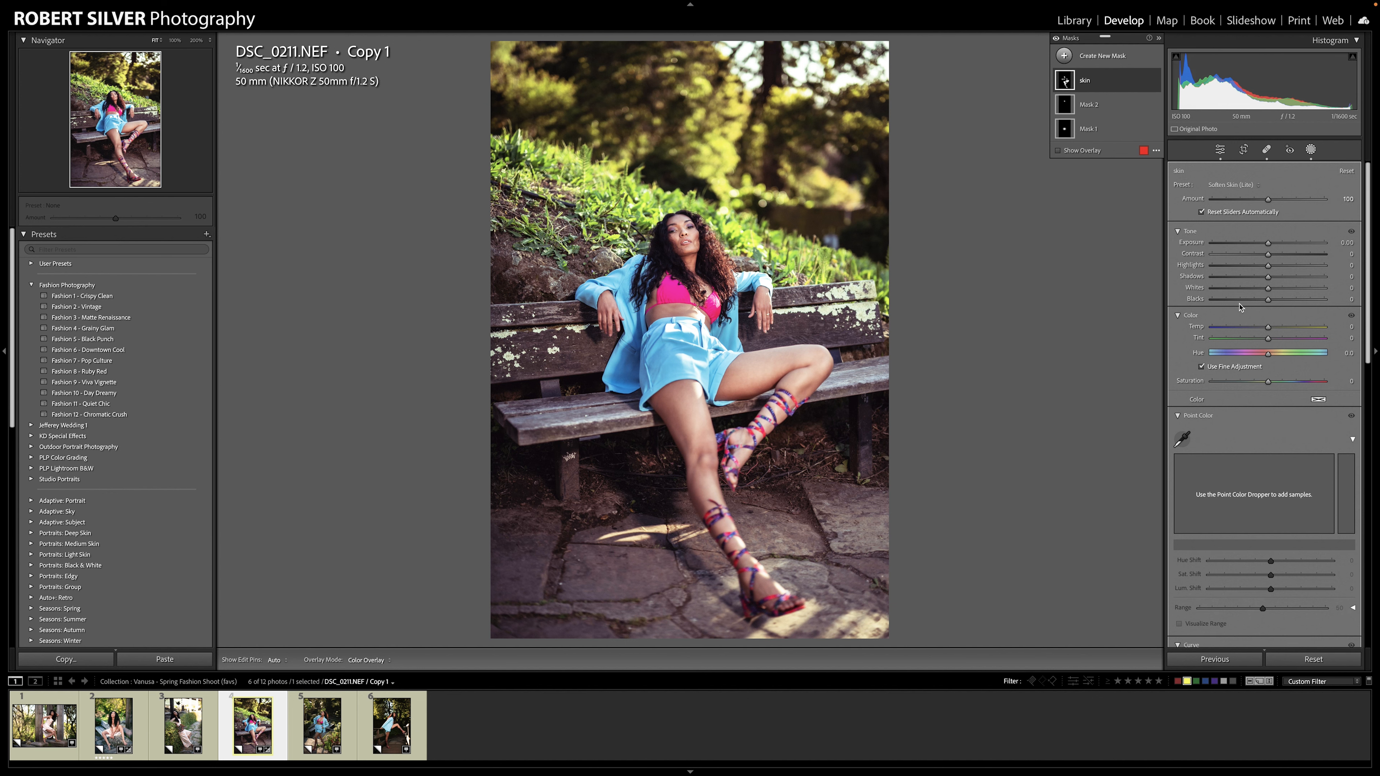
scroll(1217, 400, down, 3)
scroll(1216, 400, down, 7)
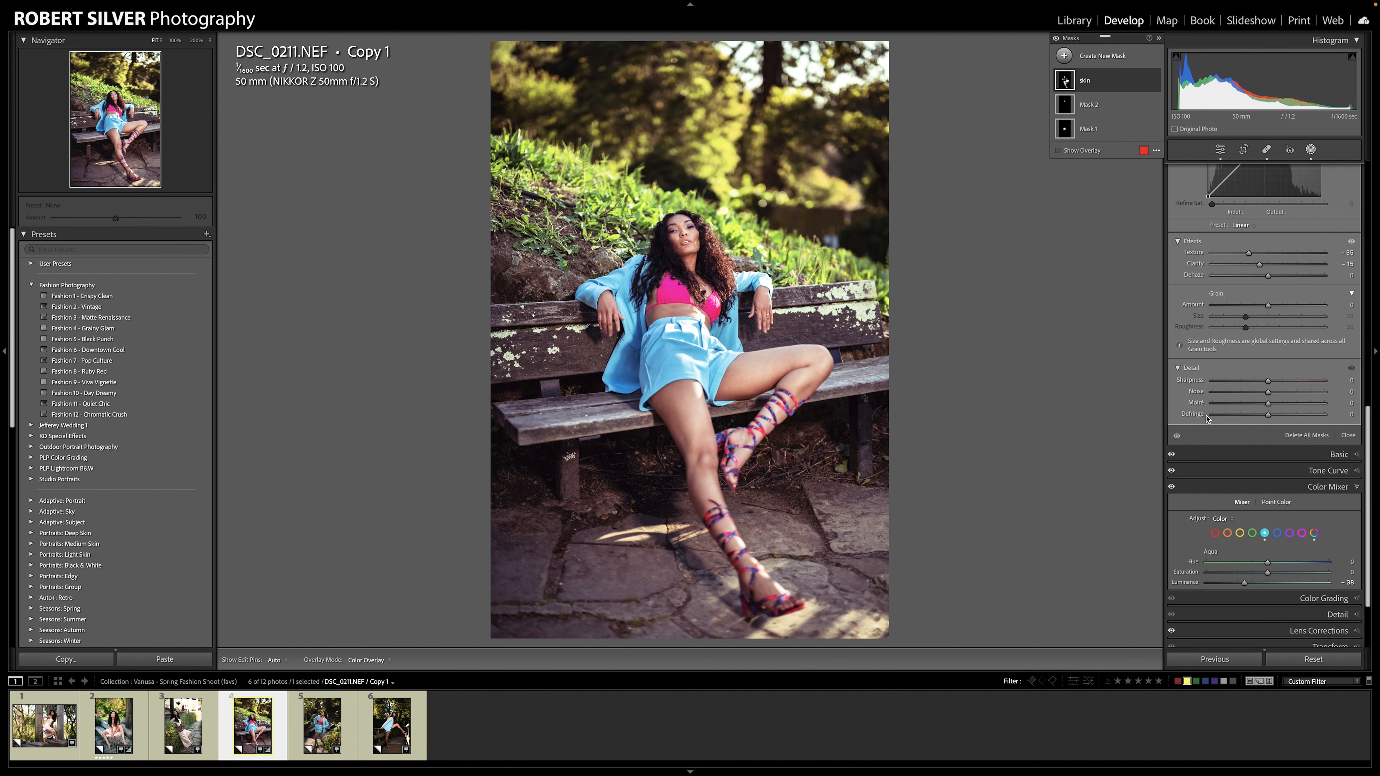
Set the skin mask's texture to -25, and inspect the softened face up close
click(1342, 296)
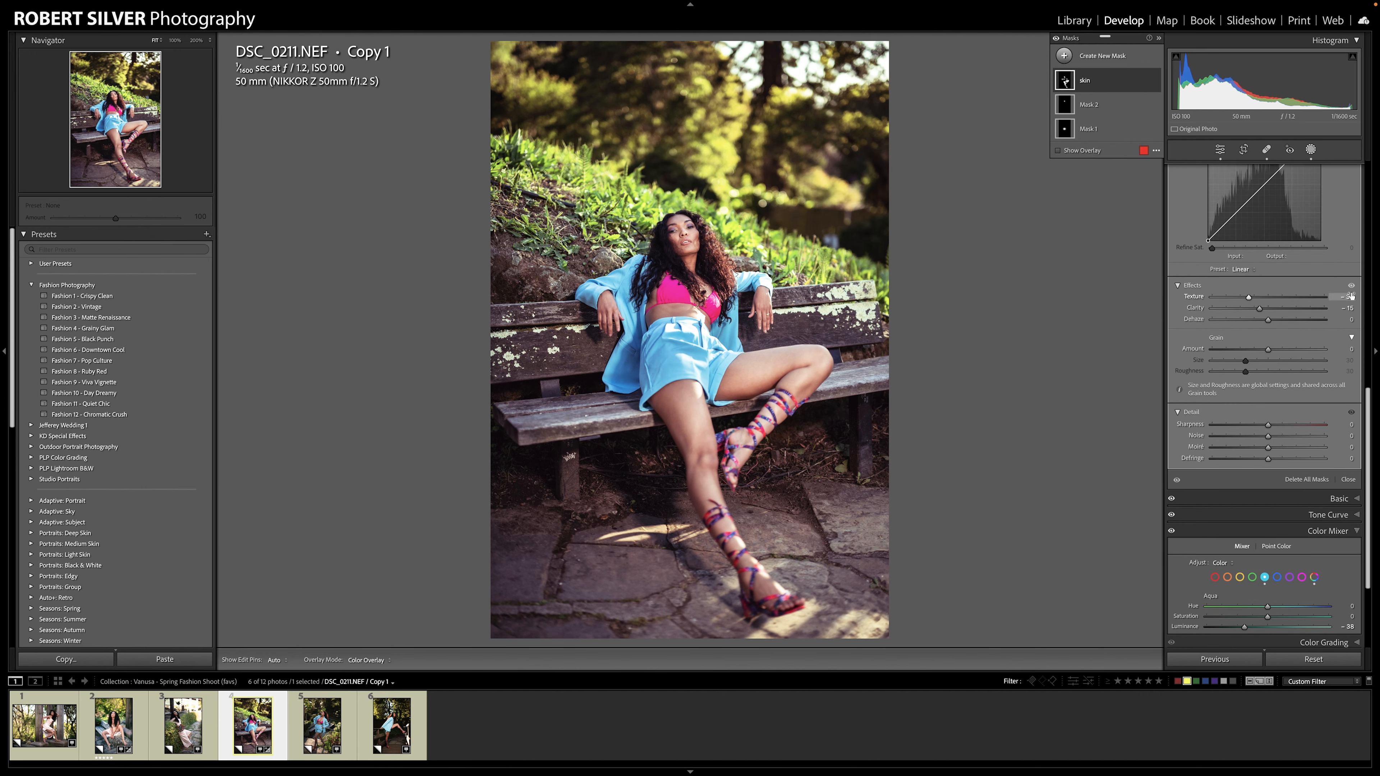
key(BackSpace)
text(-2)
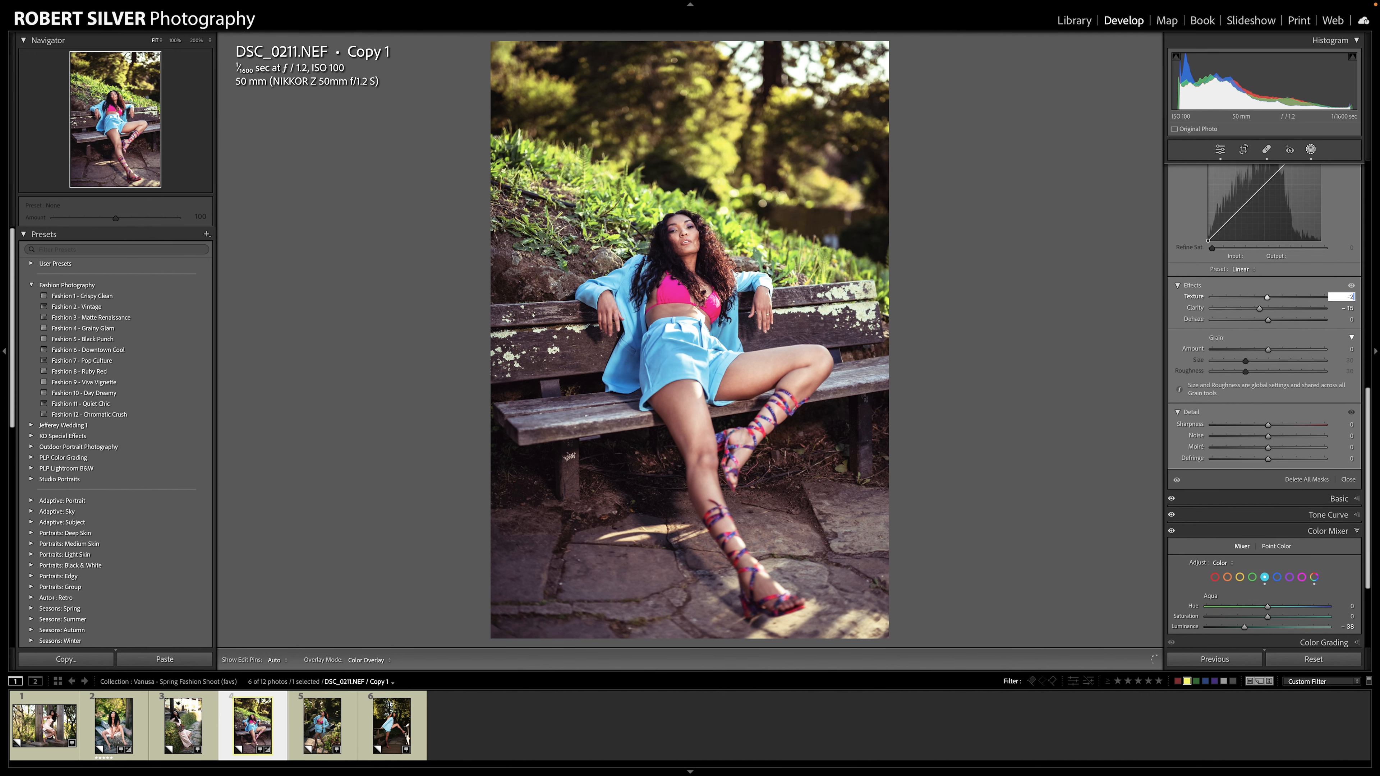
text(5)
key(Return)
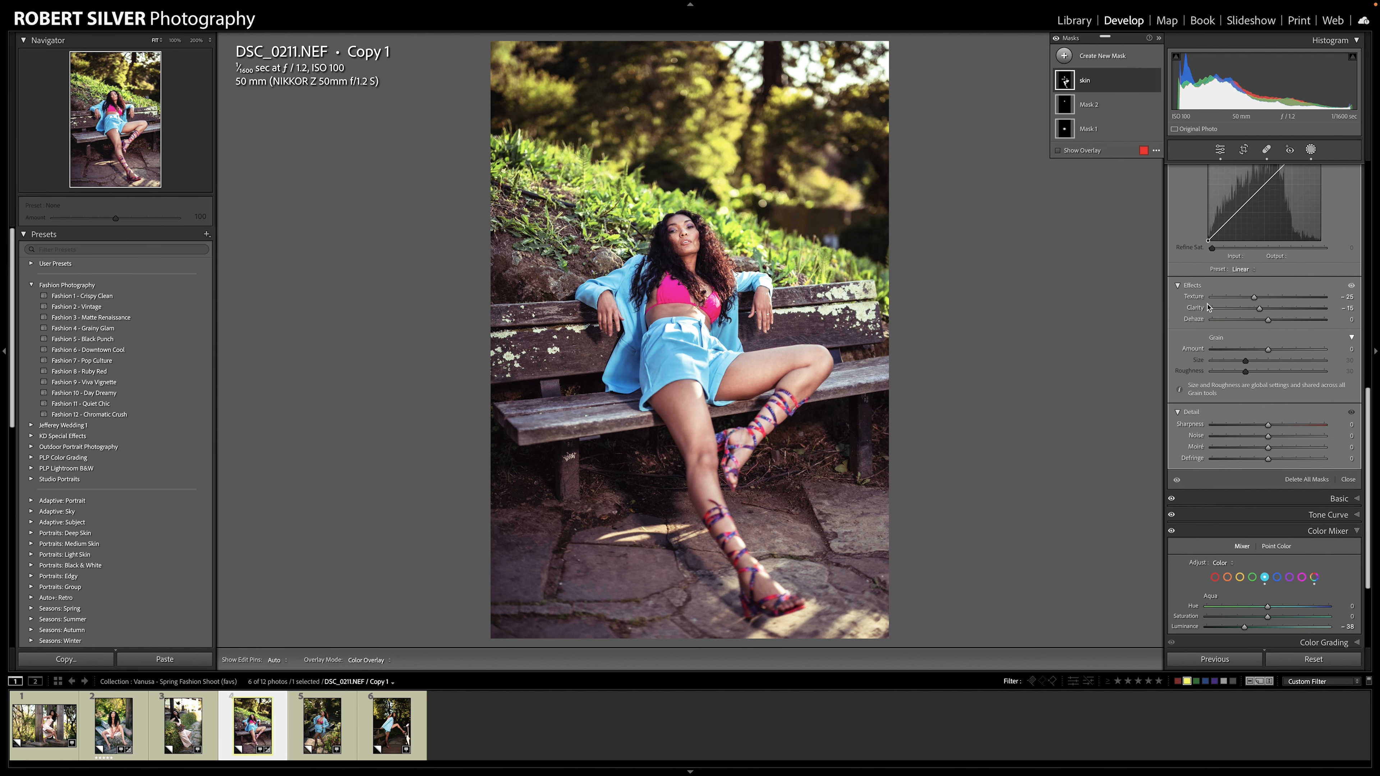
key(shift+w)
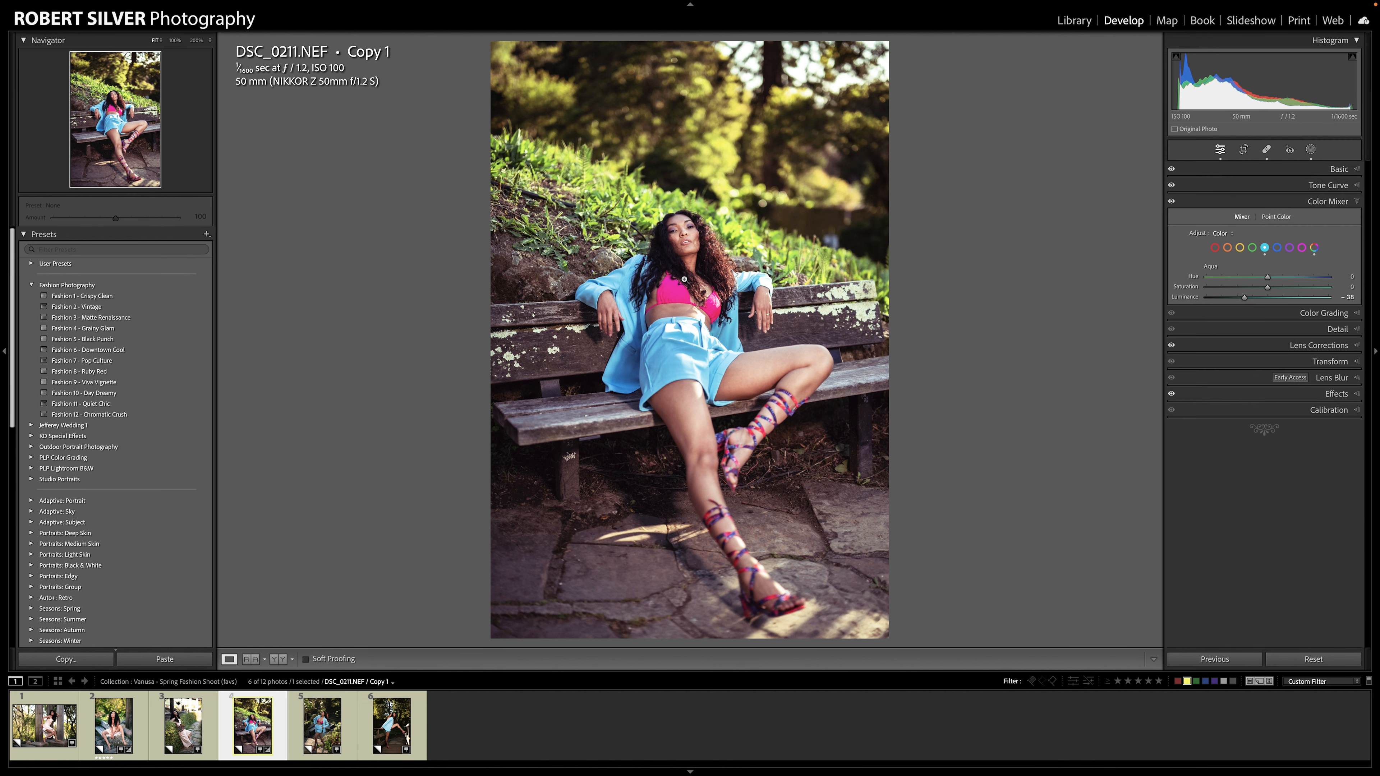
click(684, 280)
drag(690, 234, 703, 270)
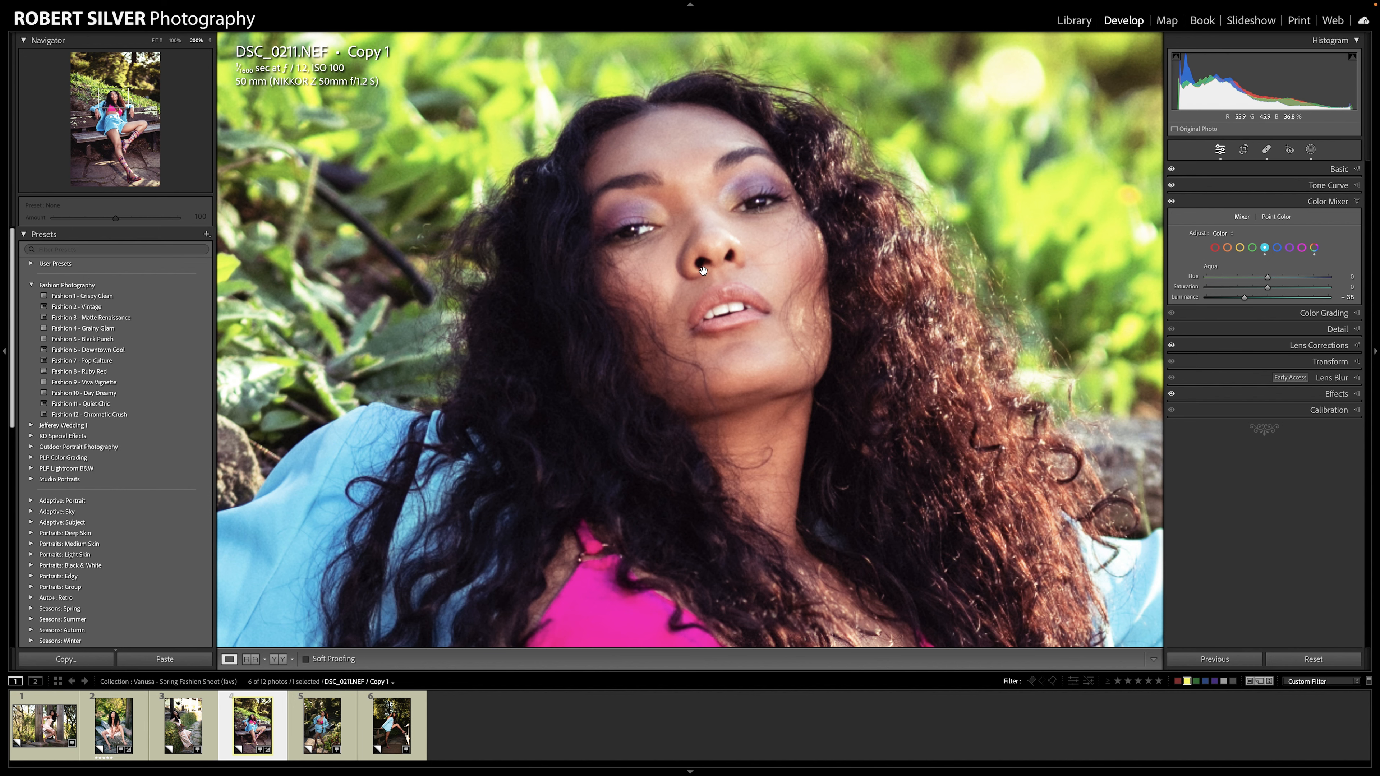
click(708, 305)
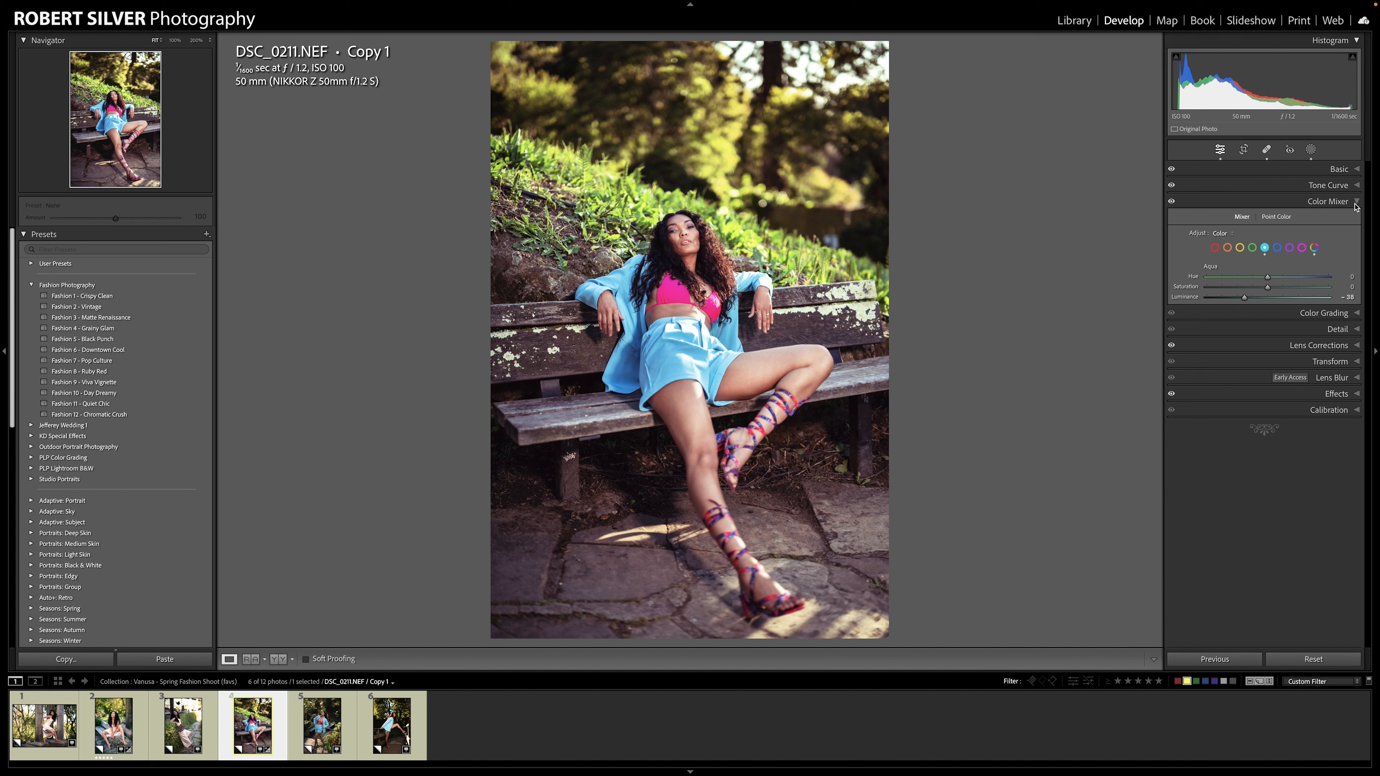
Set the post-crop vignetting amount to -8
click(1341, 393)
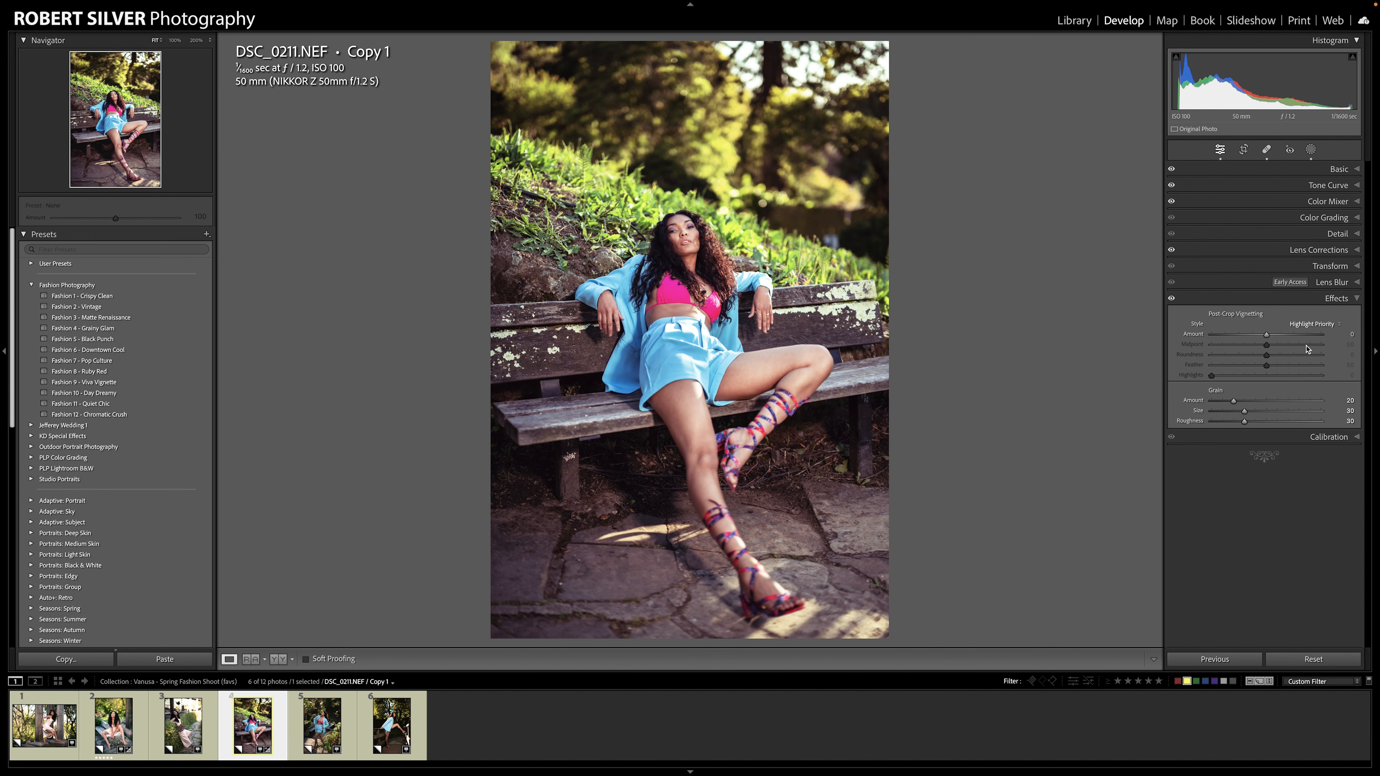
click(1339, 333)
text(-8)
key(Return)
click(1331, 298)
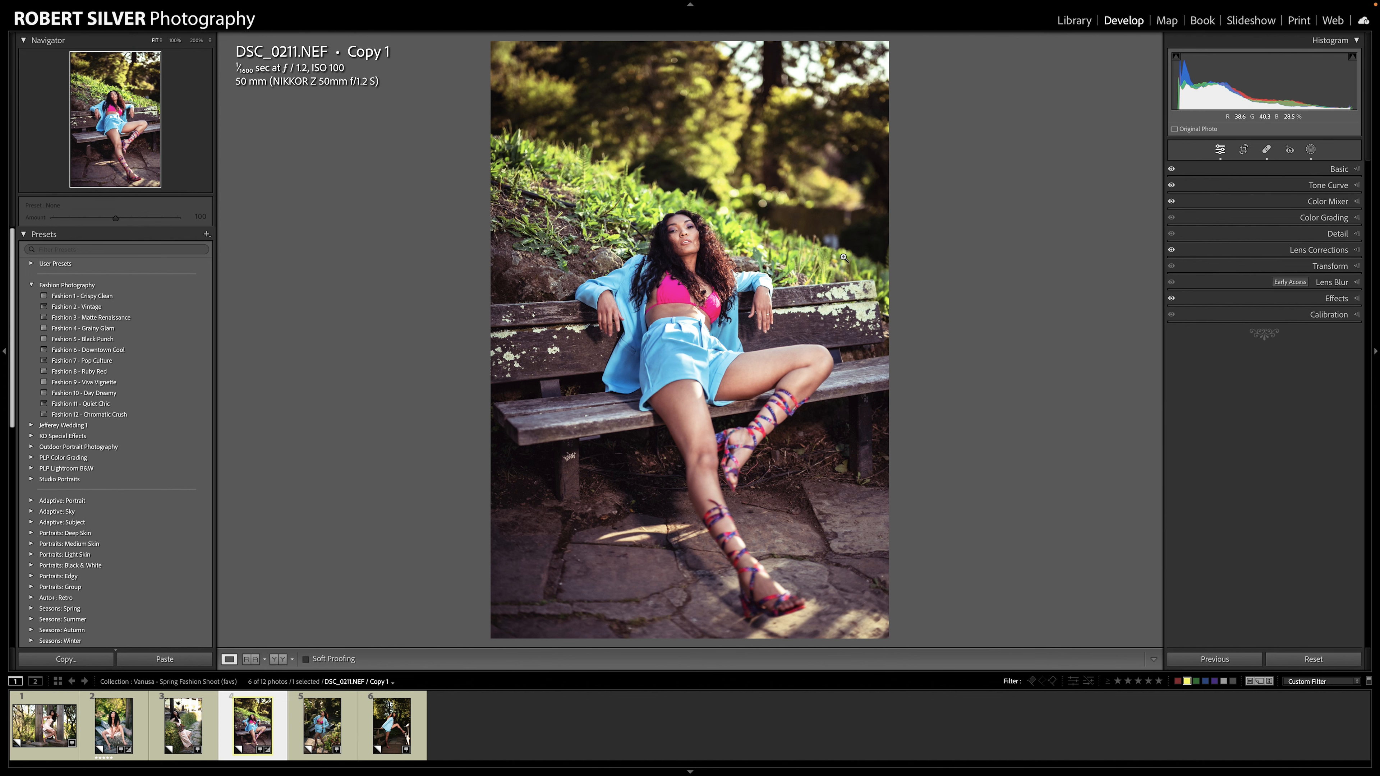
Raise the exposure of the radial mask over the face to about 0.44
click(1311, 150)
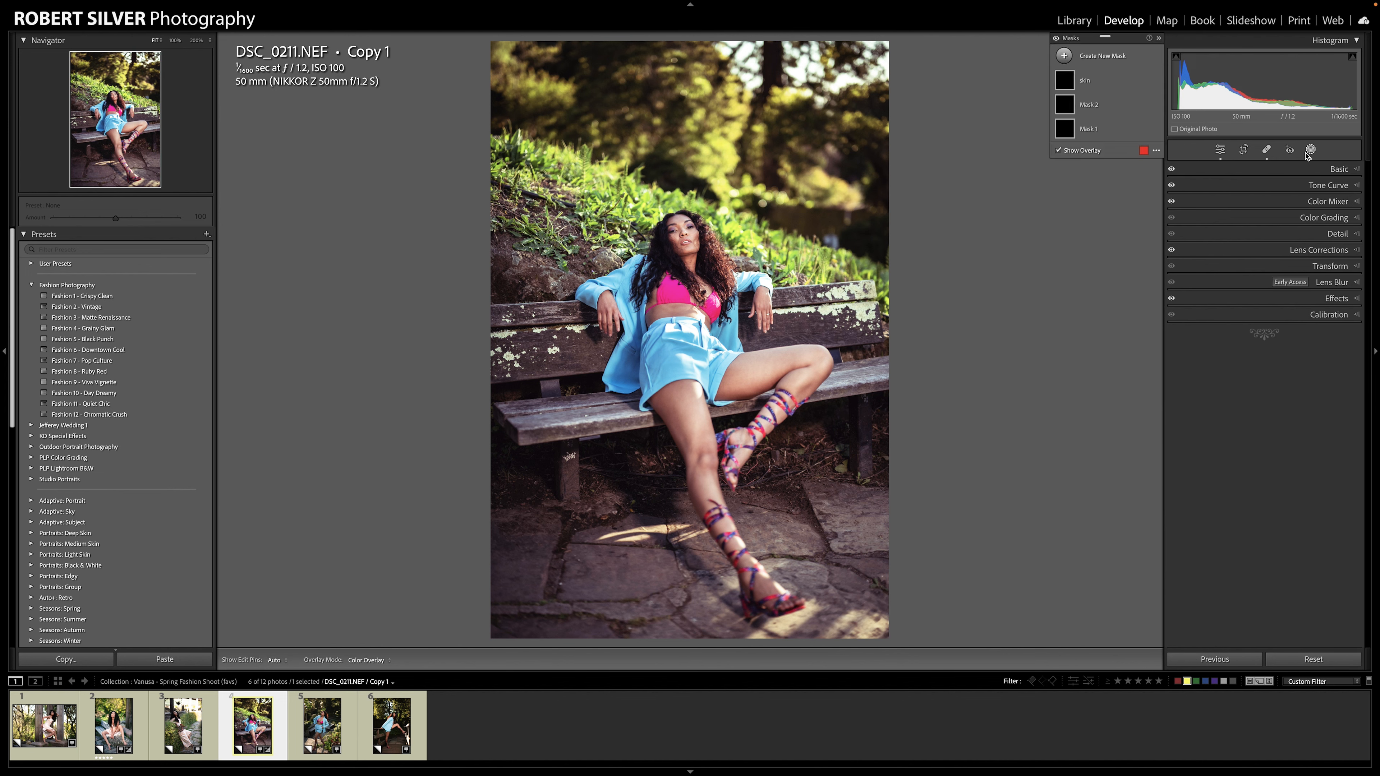
click(1084, 106)
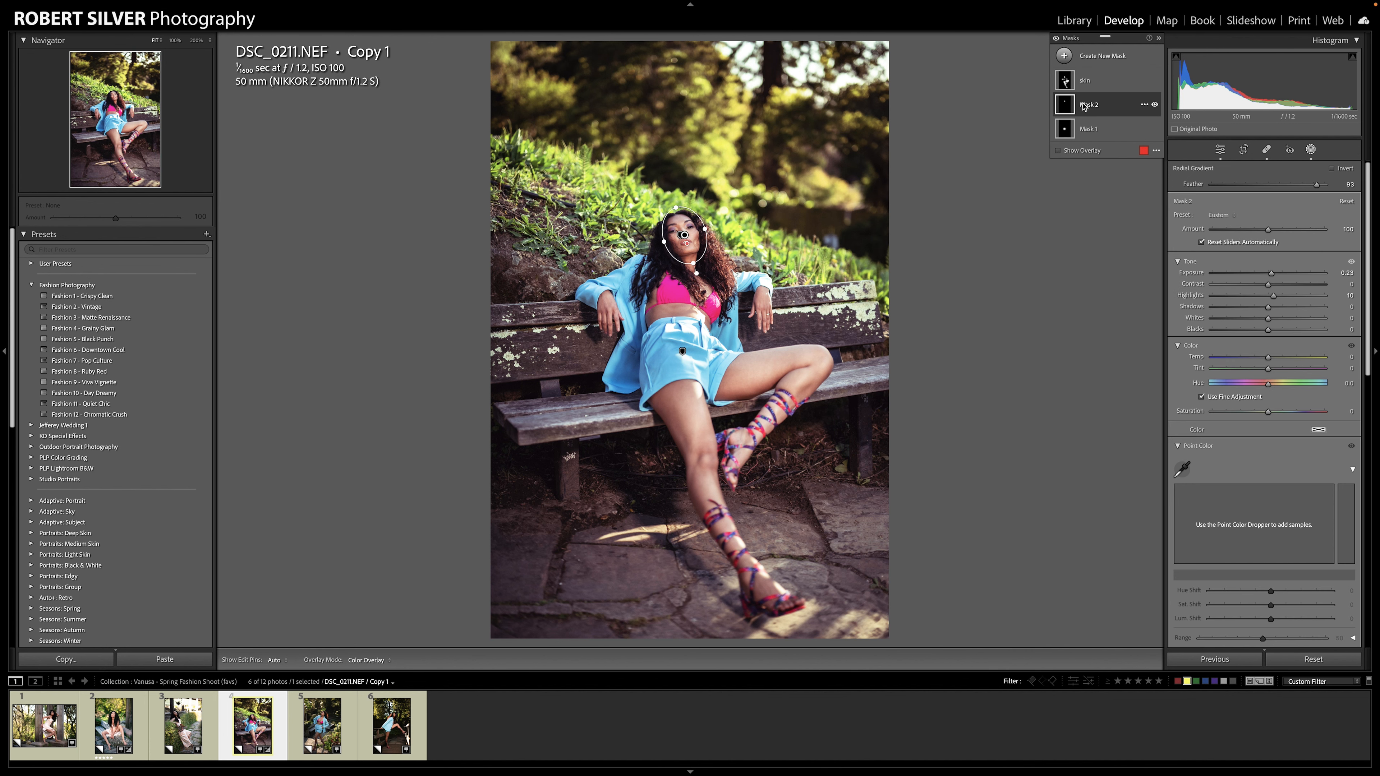
drag(1271, 273, 1278, 278)
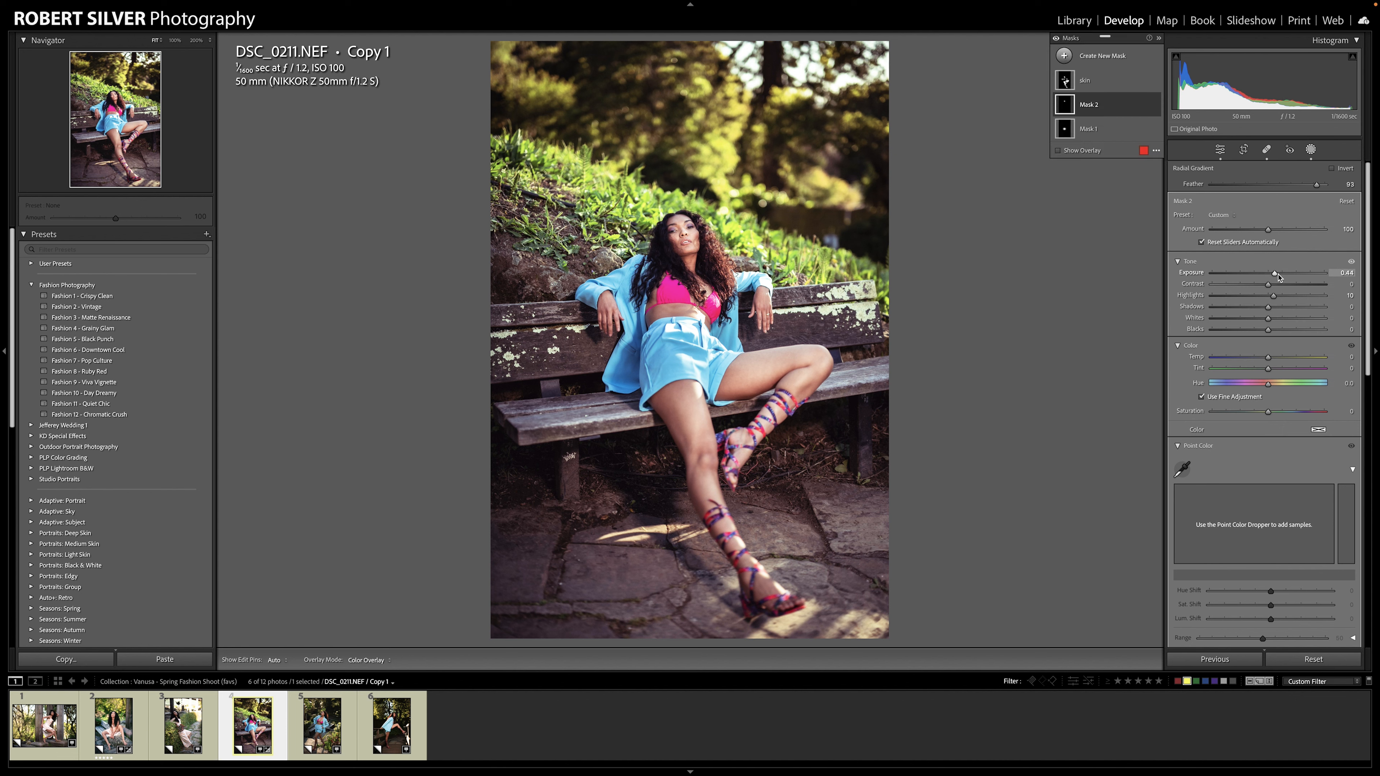
key(shift+w)
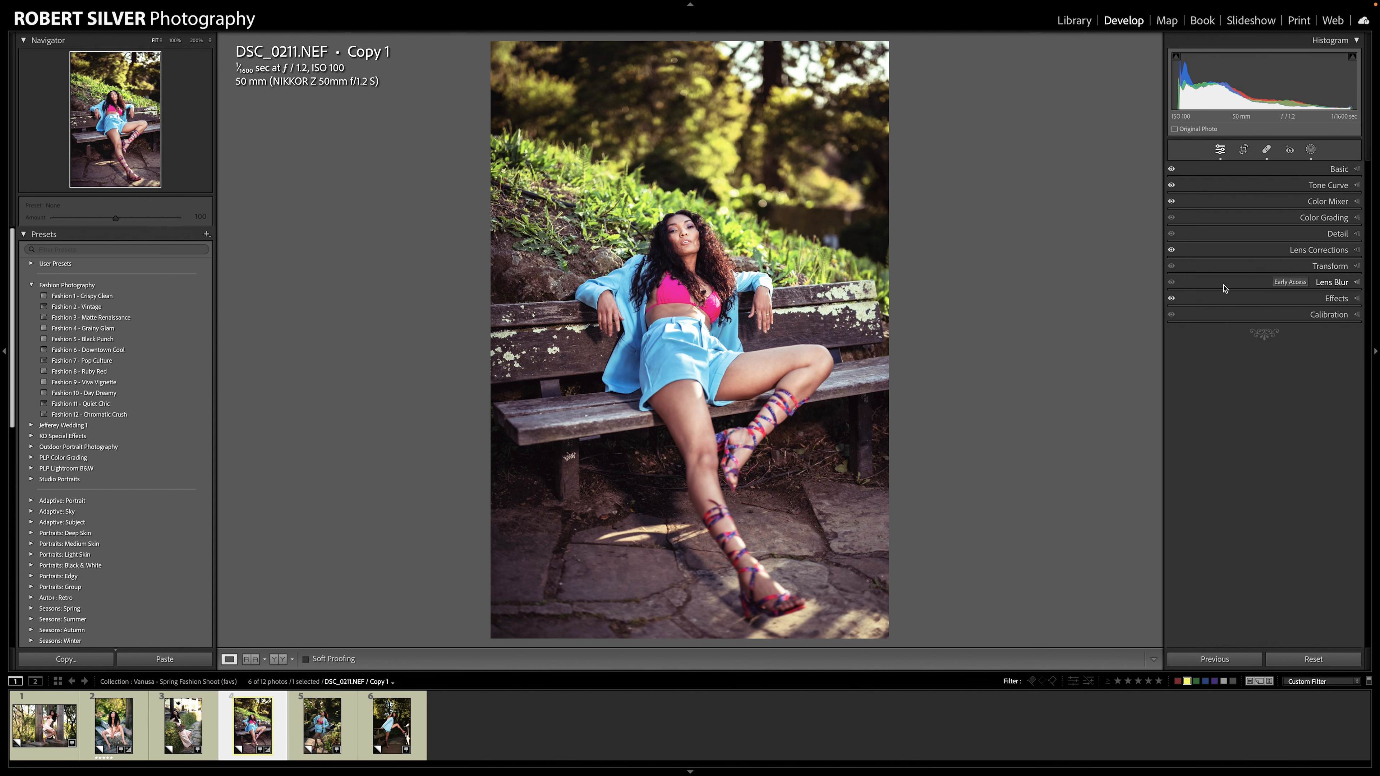
Add a background mask to the bench photo and raise its dehaze to 14
click(1311, 150)
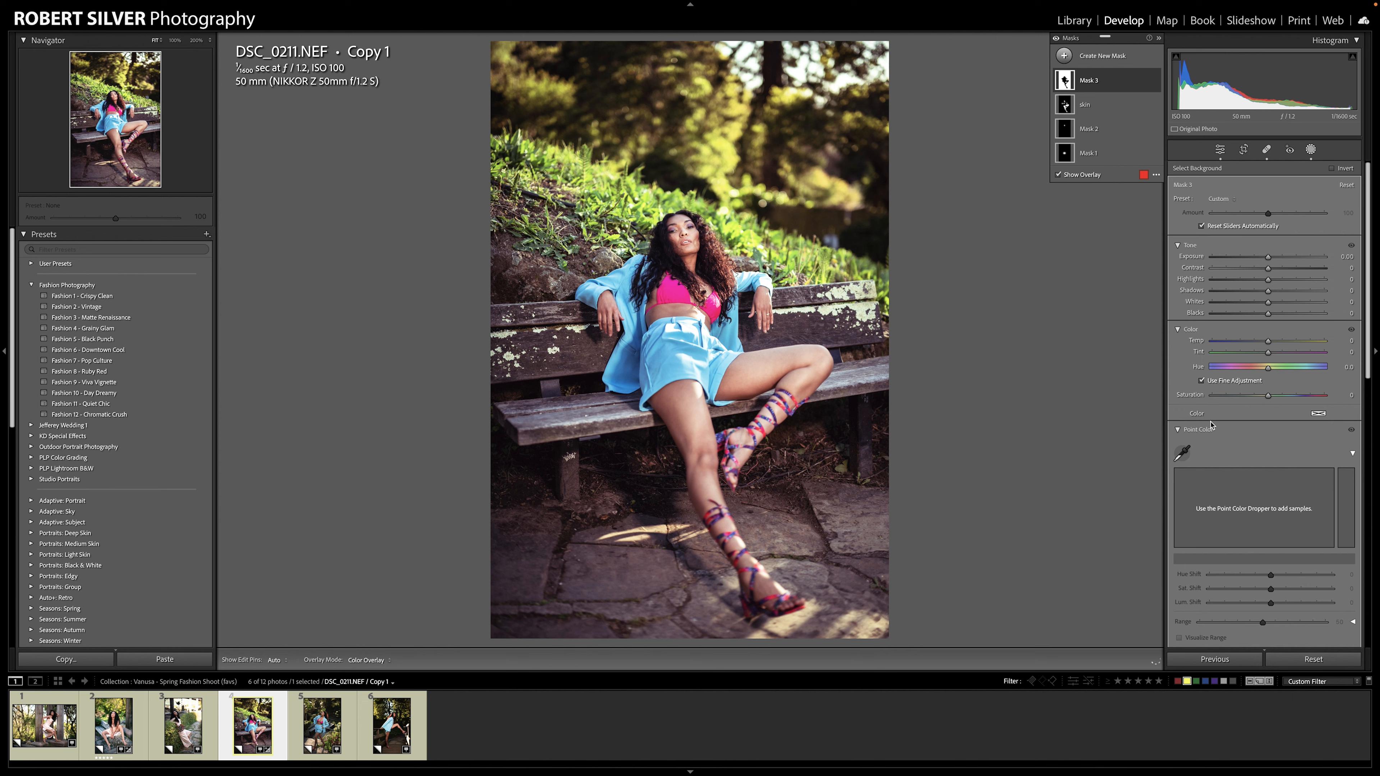
scroll(1190, 391, down, 5)
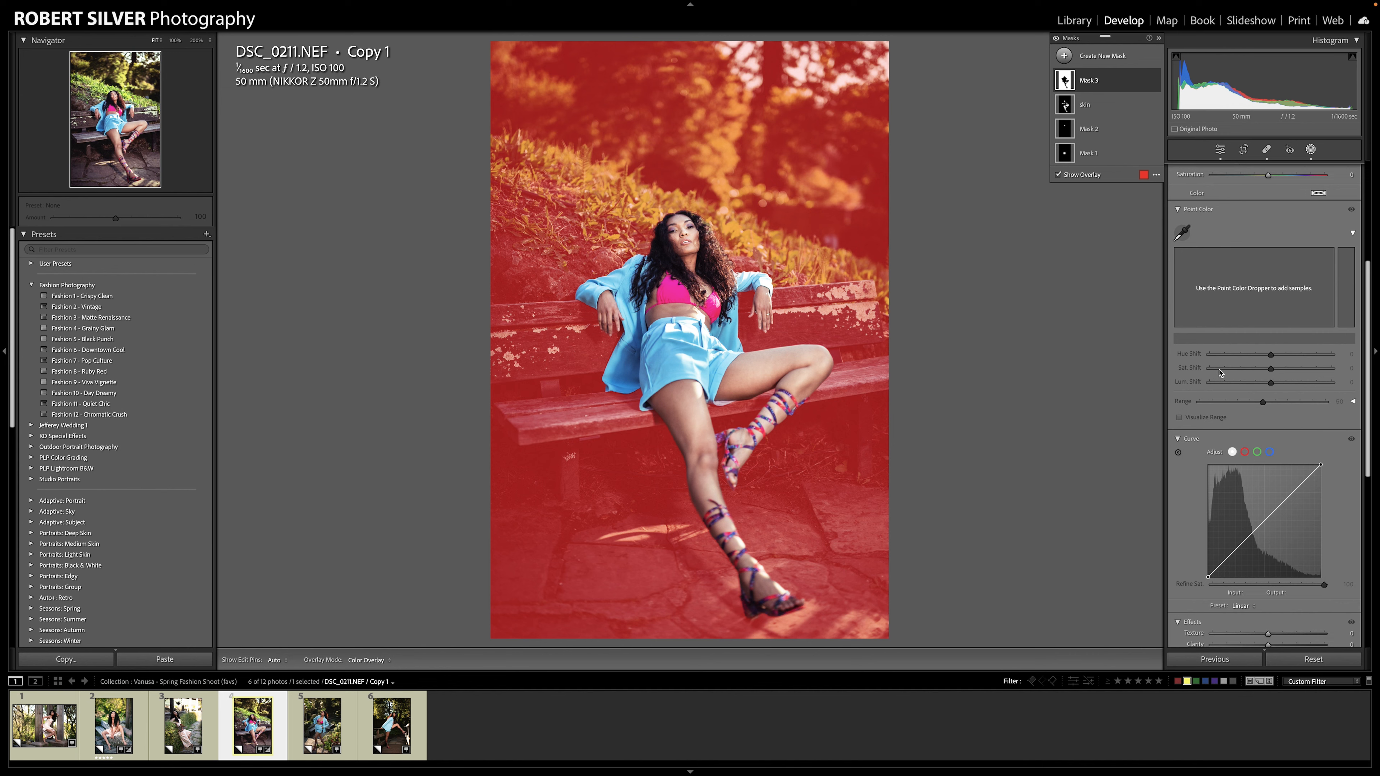
scroll(1219, 374, up, 5)
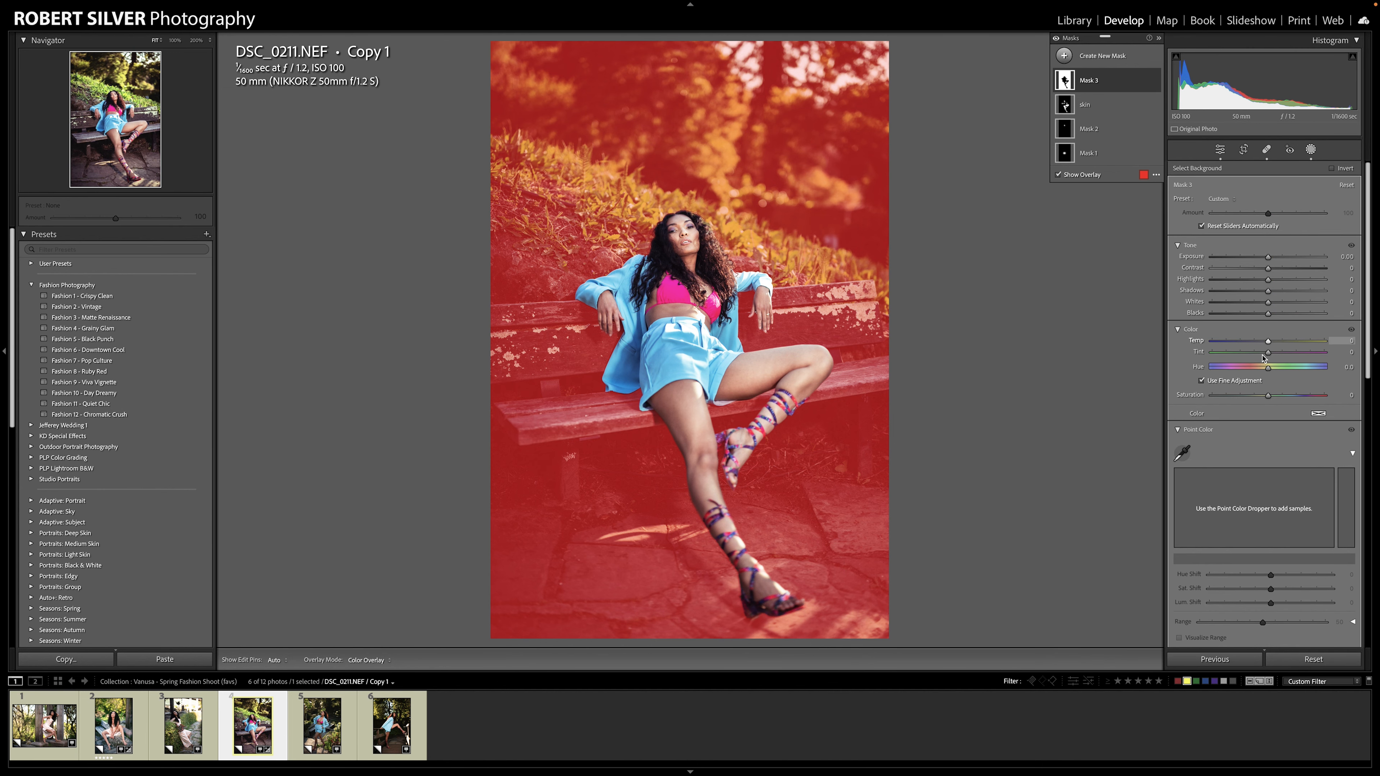
scroll(1248, 413, down, 6)
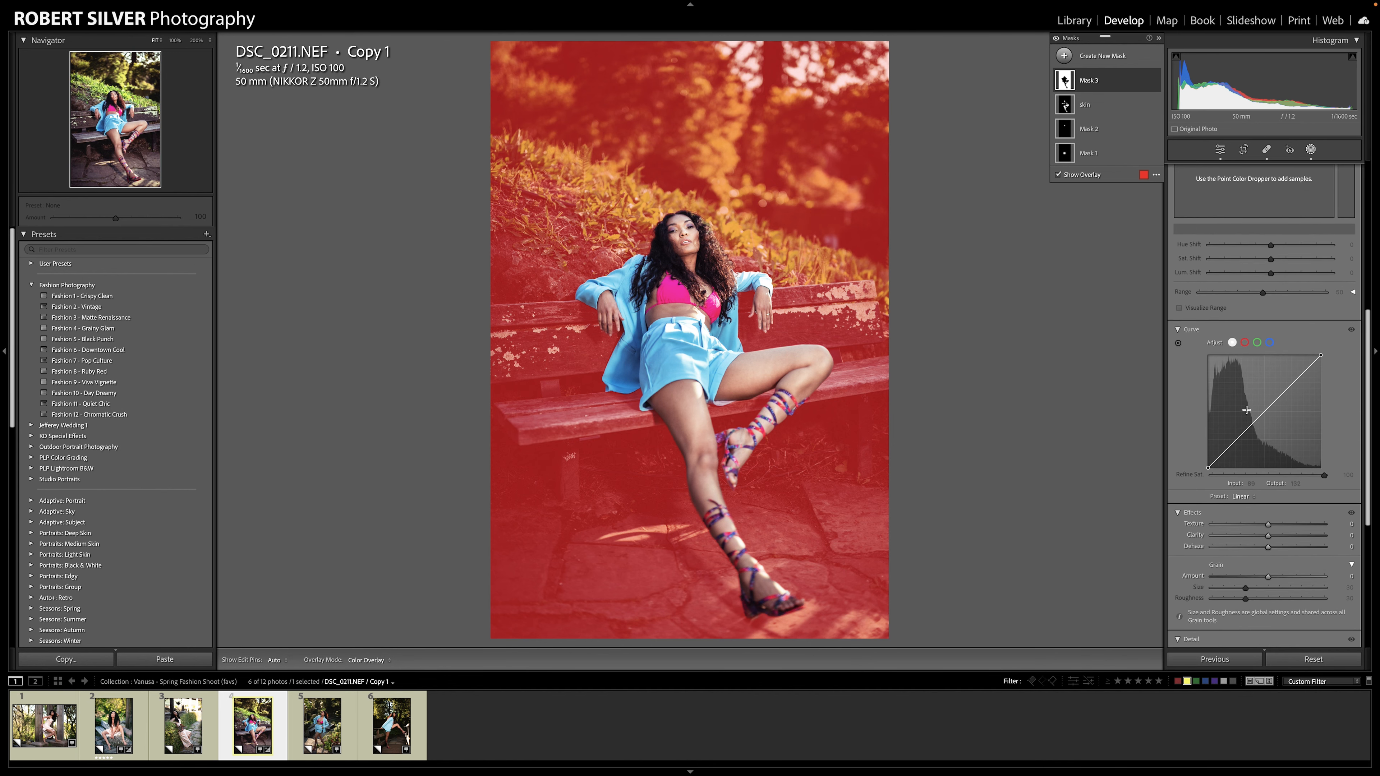
scroll(1247, 410, down, 1)
click(1269, 458)
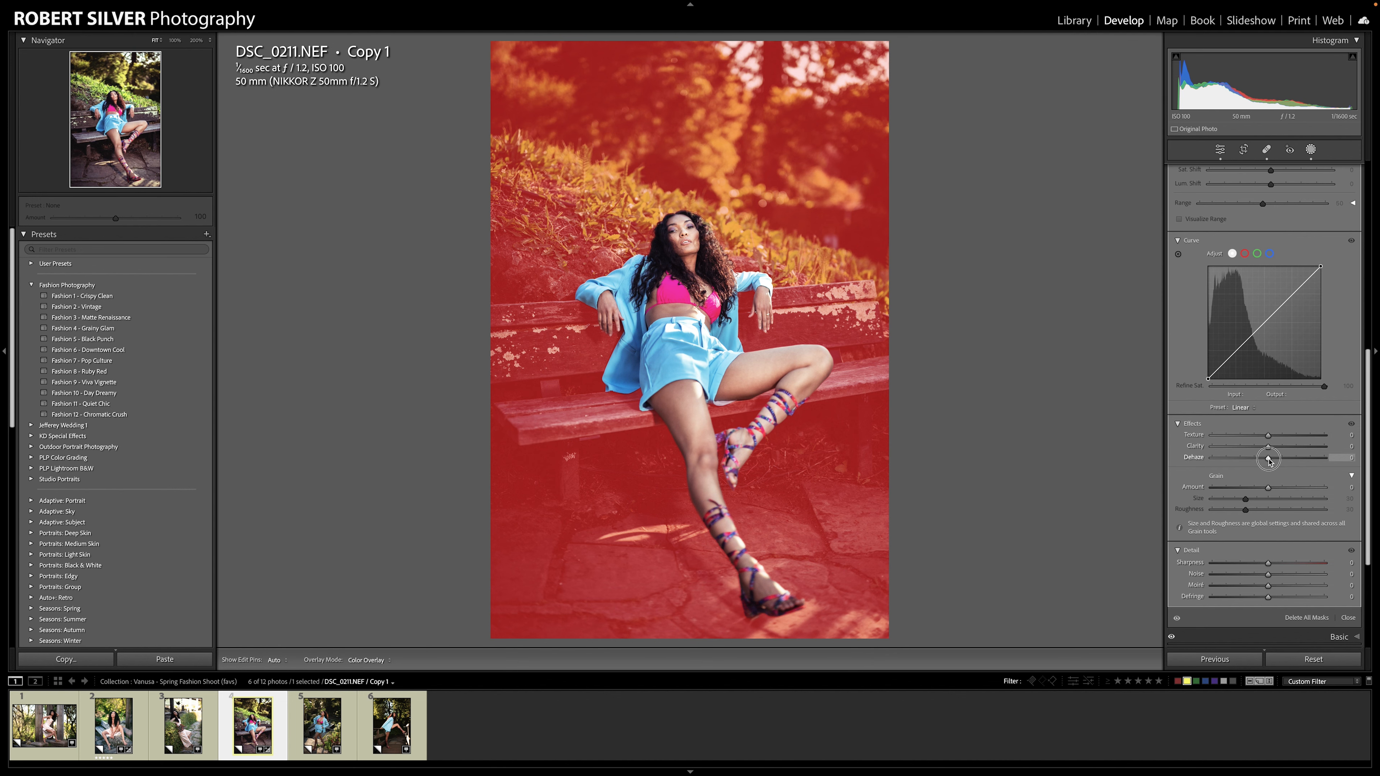
drag(1269, 461, 1275, 462)
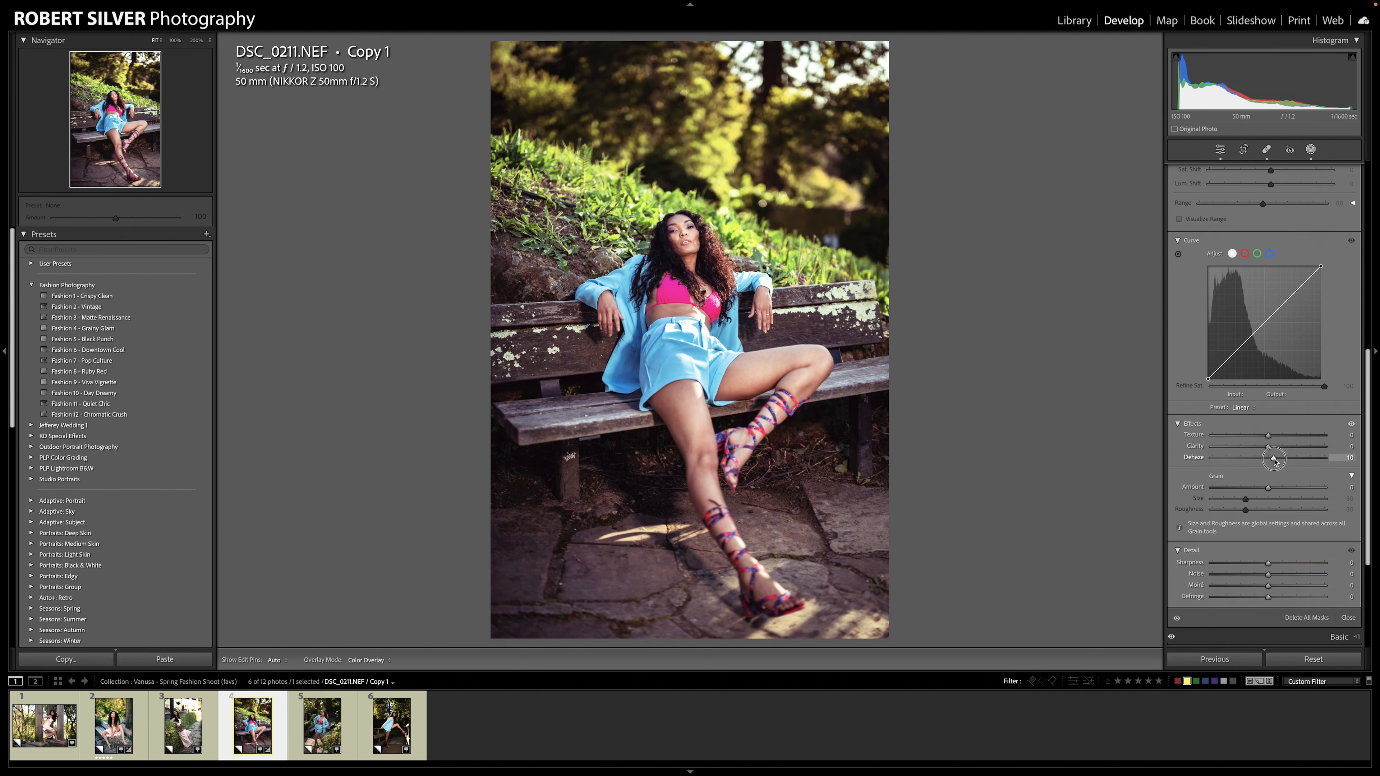
drag(1275, 461, 1277, 460)
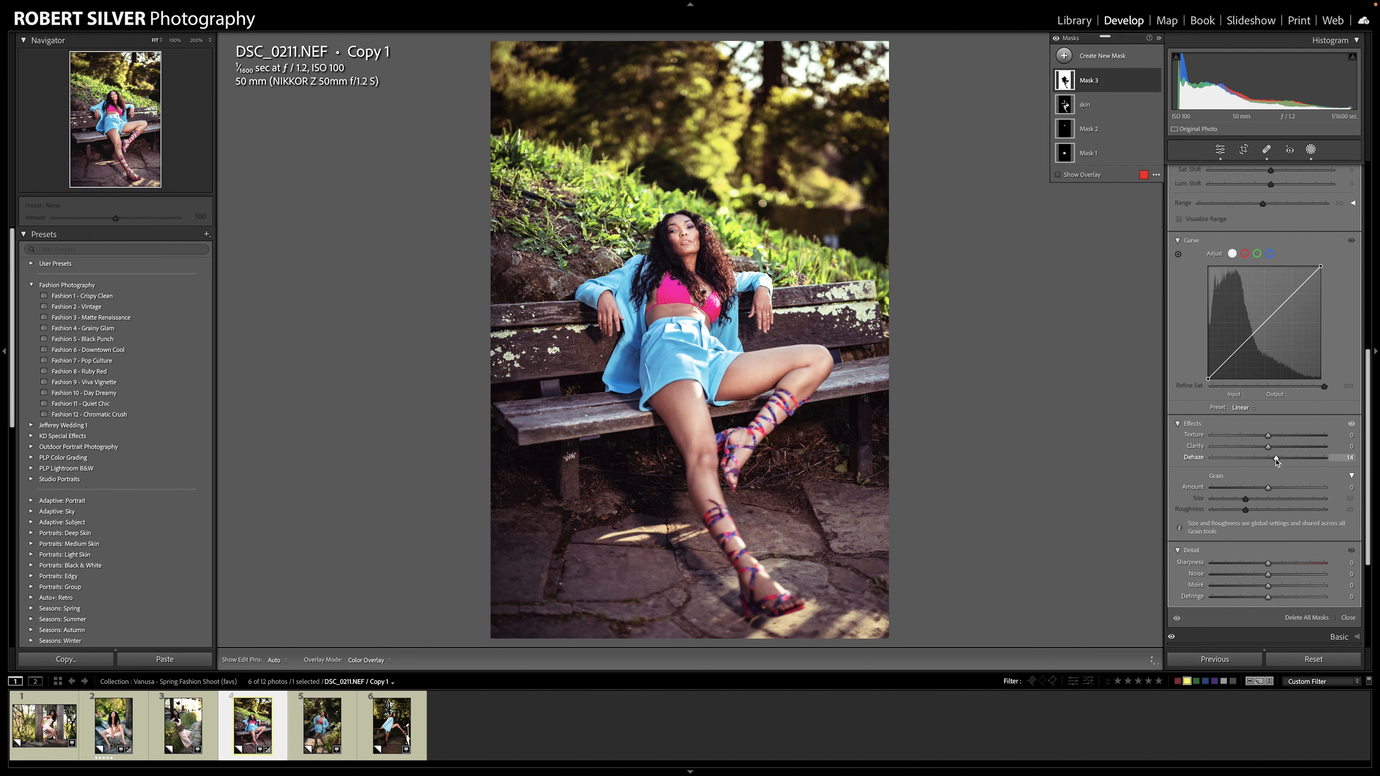
key(shift+w)
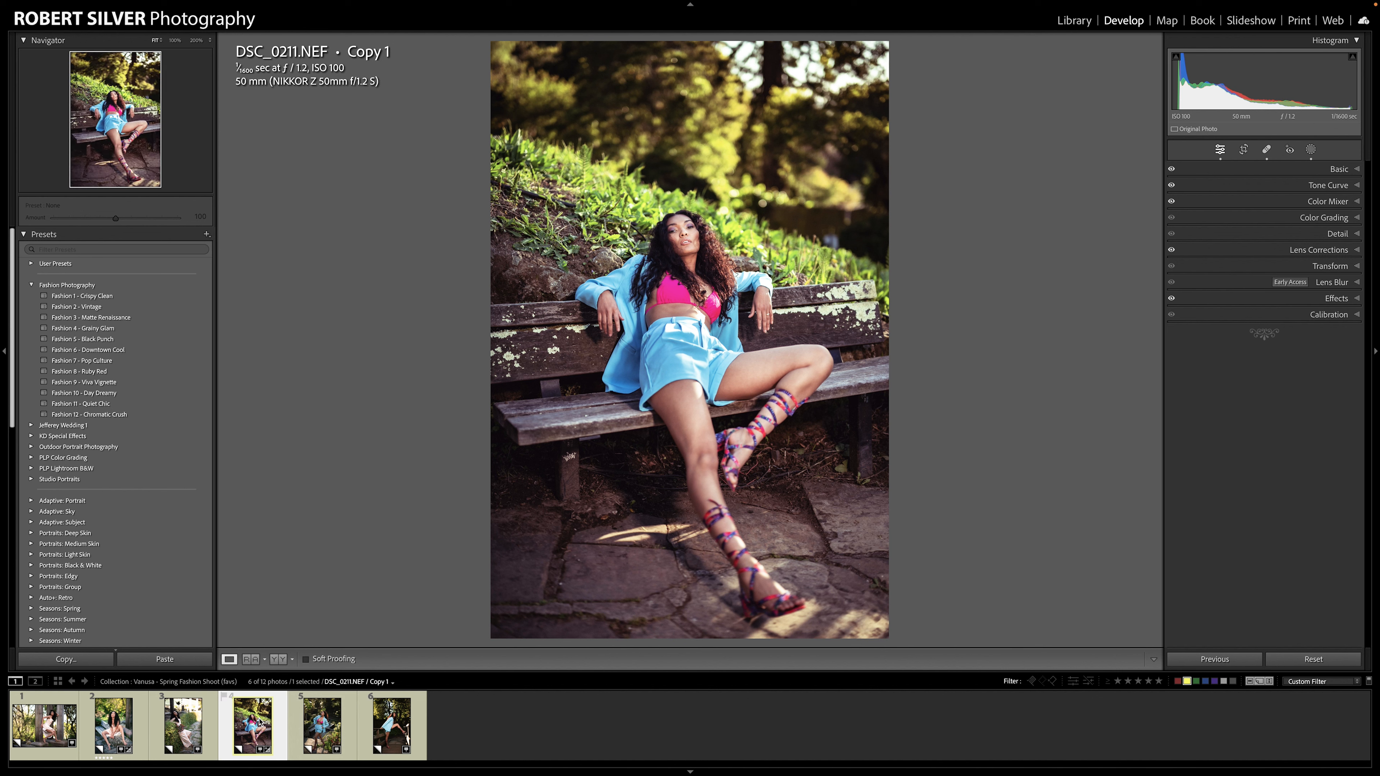
Rate the photo five stars and open DSC_0101 after filtering the filmstrip to five-star photos
key(5)
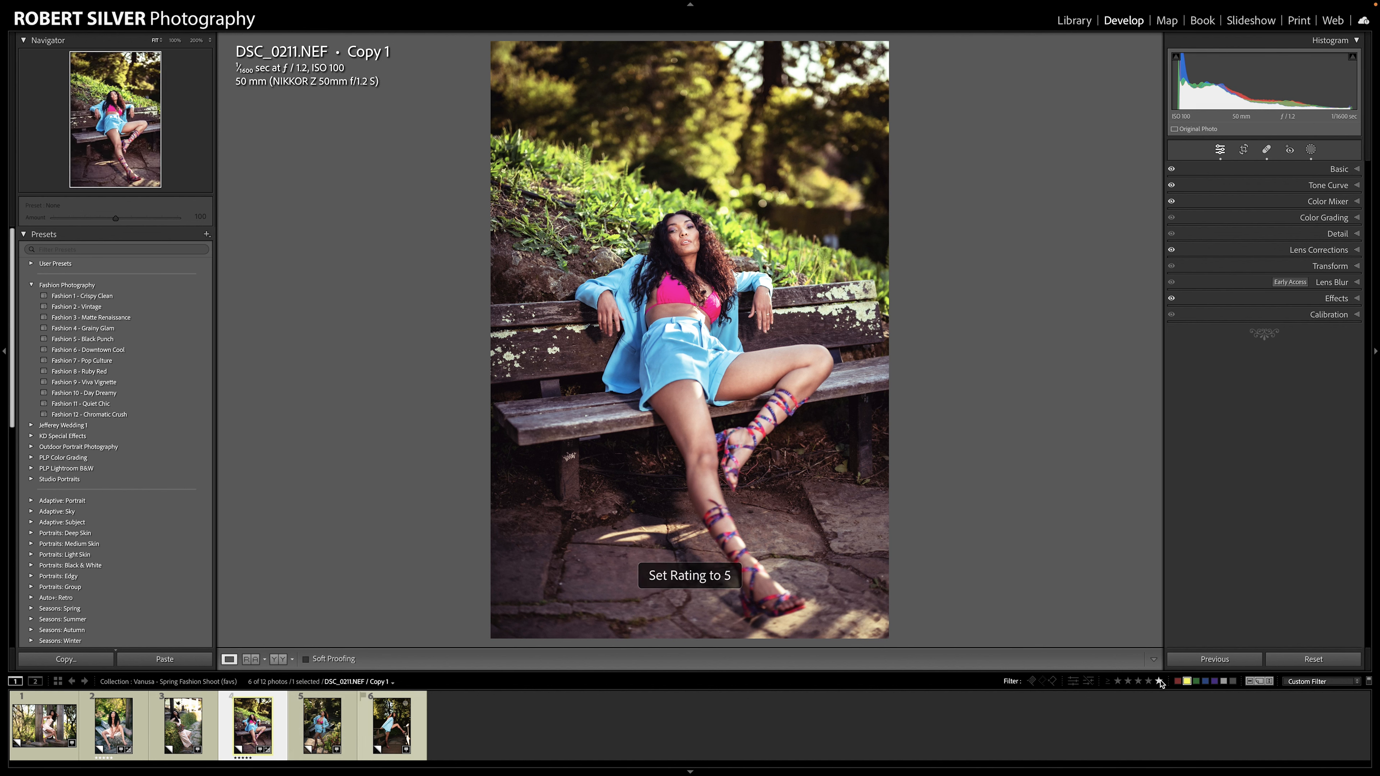
click(1159, 681)
click(44, 726)
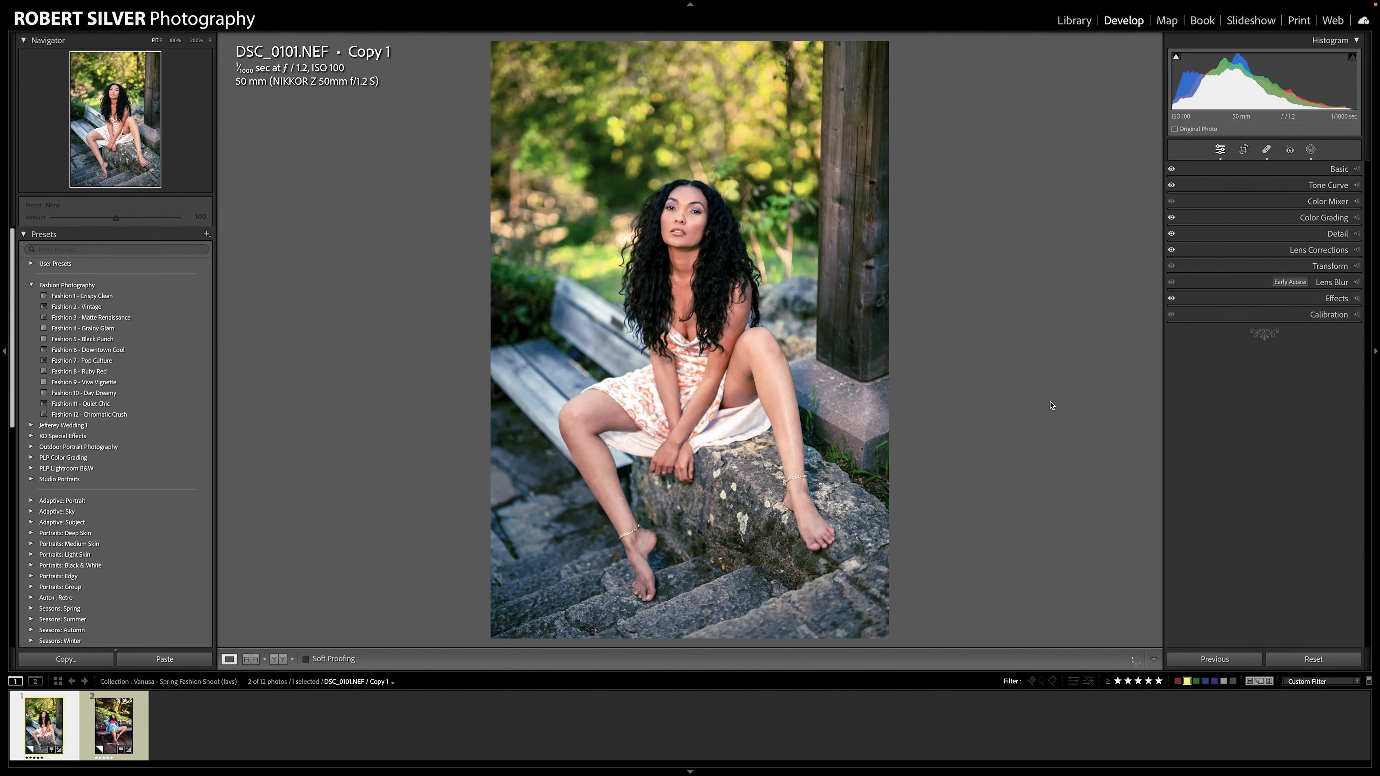
Add a background mask to DSC_0101 and choose the Dehaze preset for it
click(1310, 150)
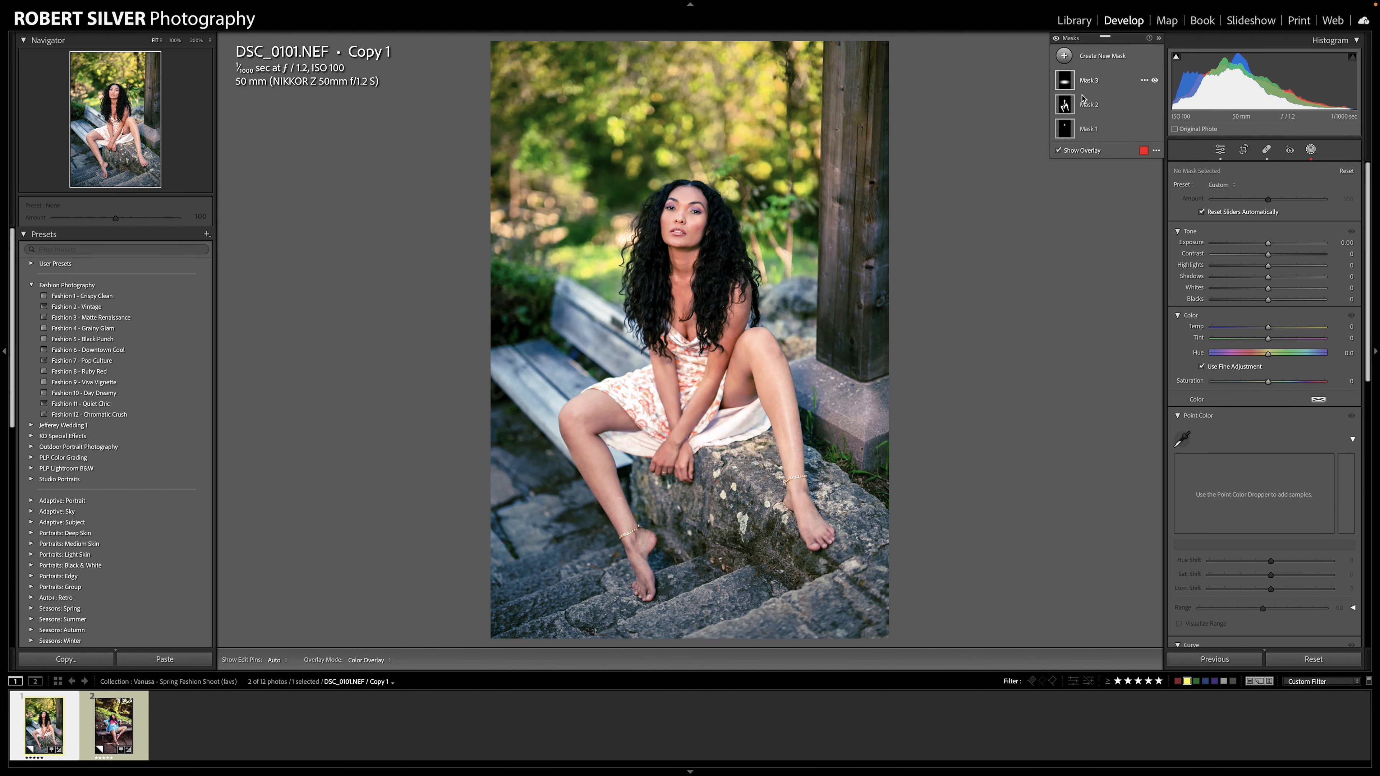
click(1134, 107)
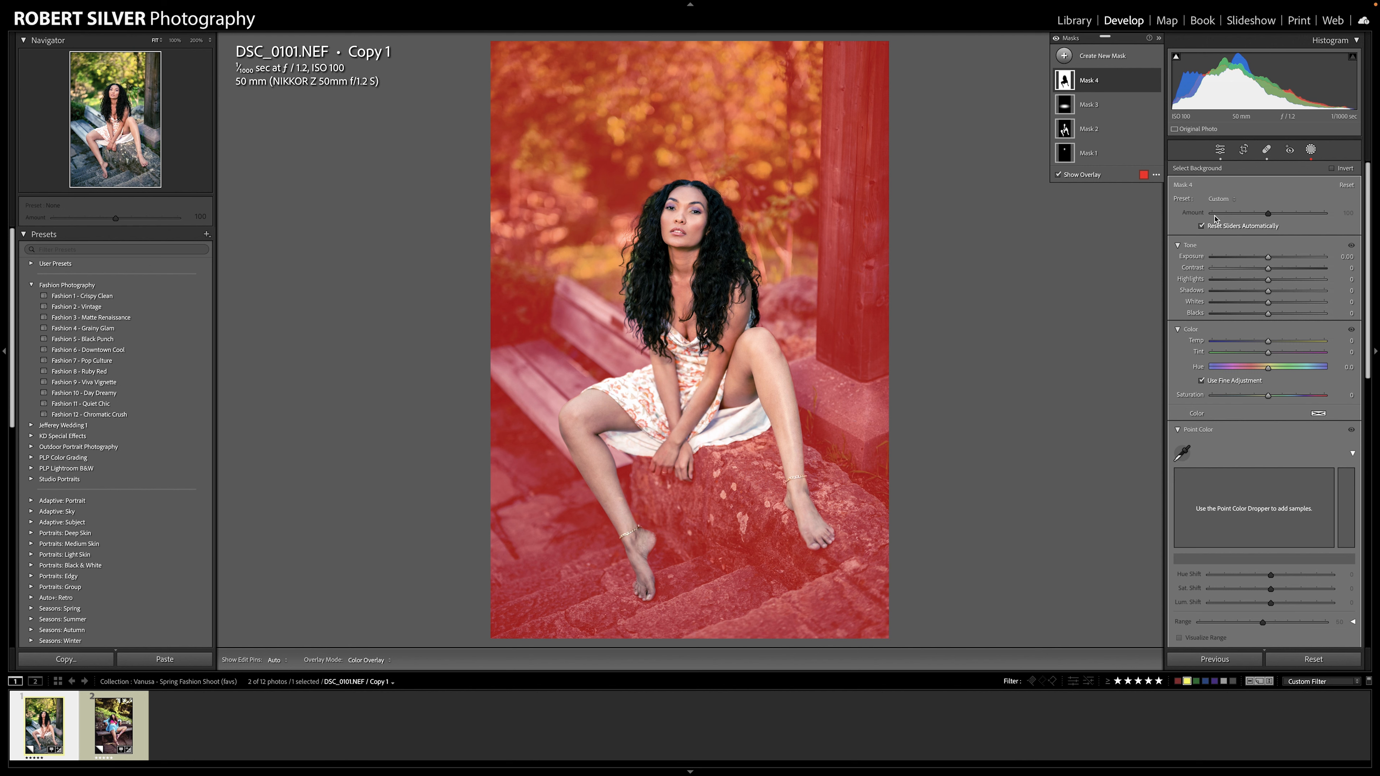
click(1225, 200)
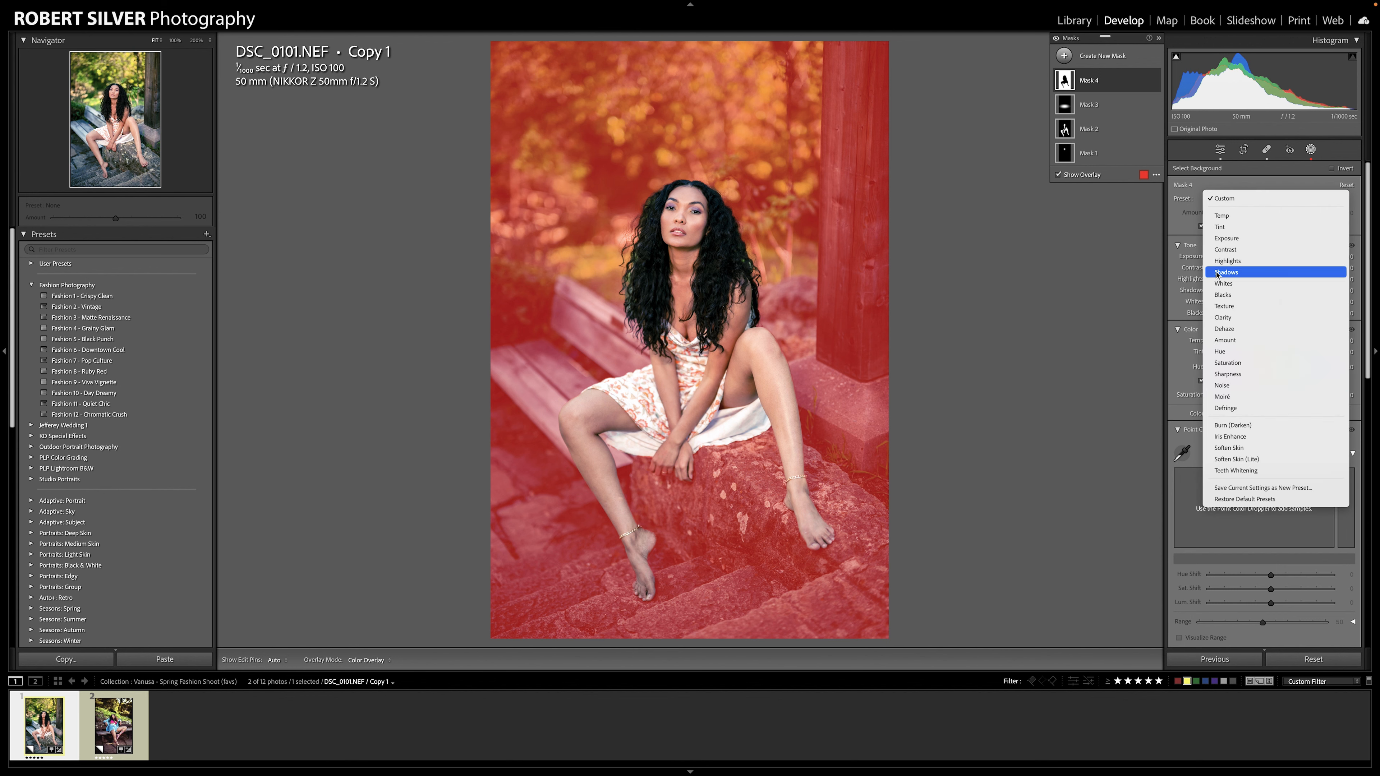
click(1242, 332)
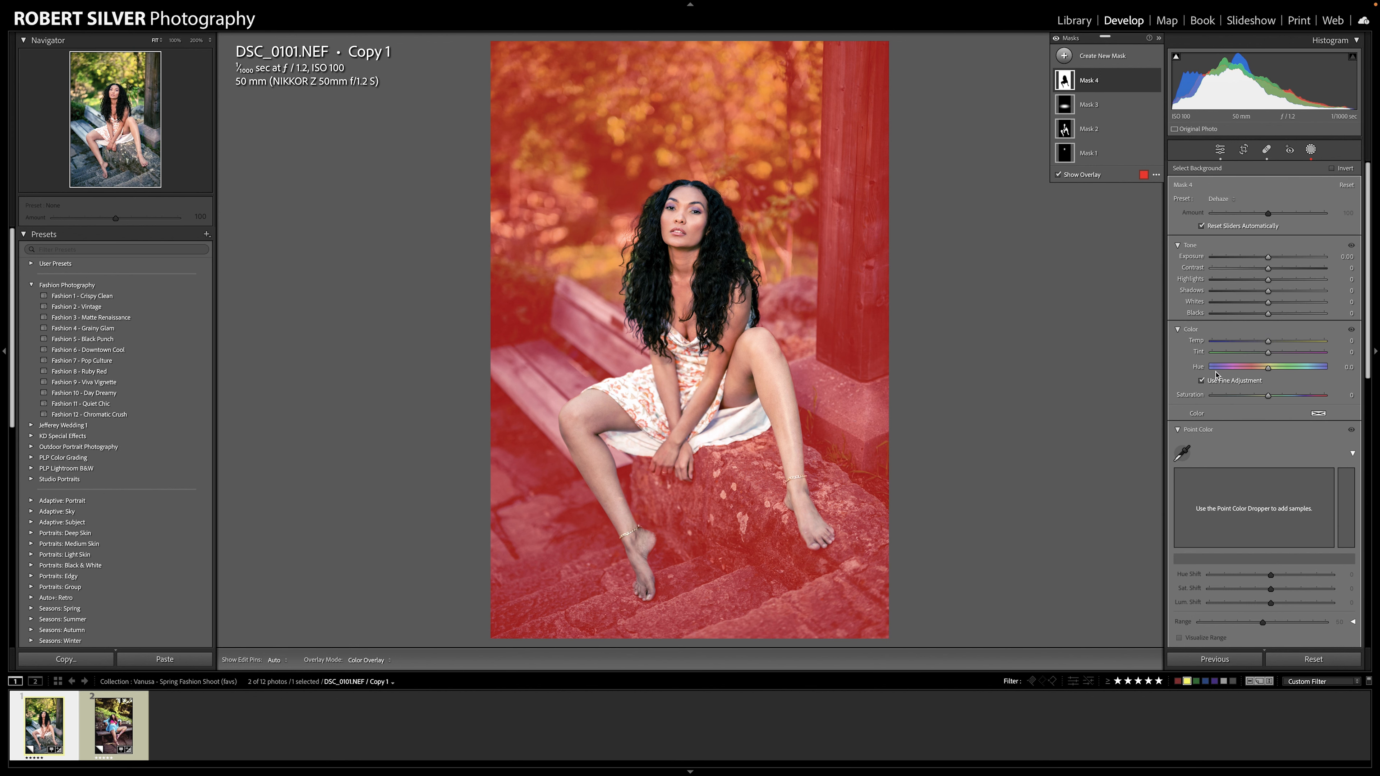
scroll(1239, 433, down, 10)
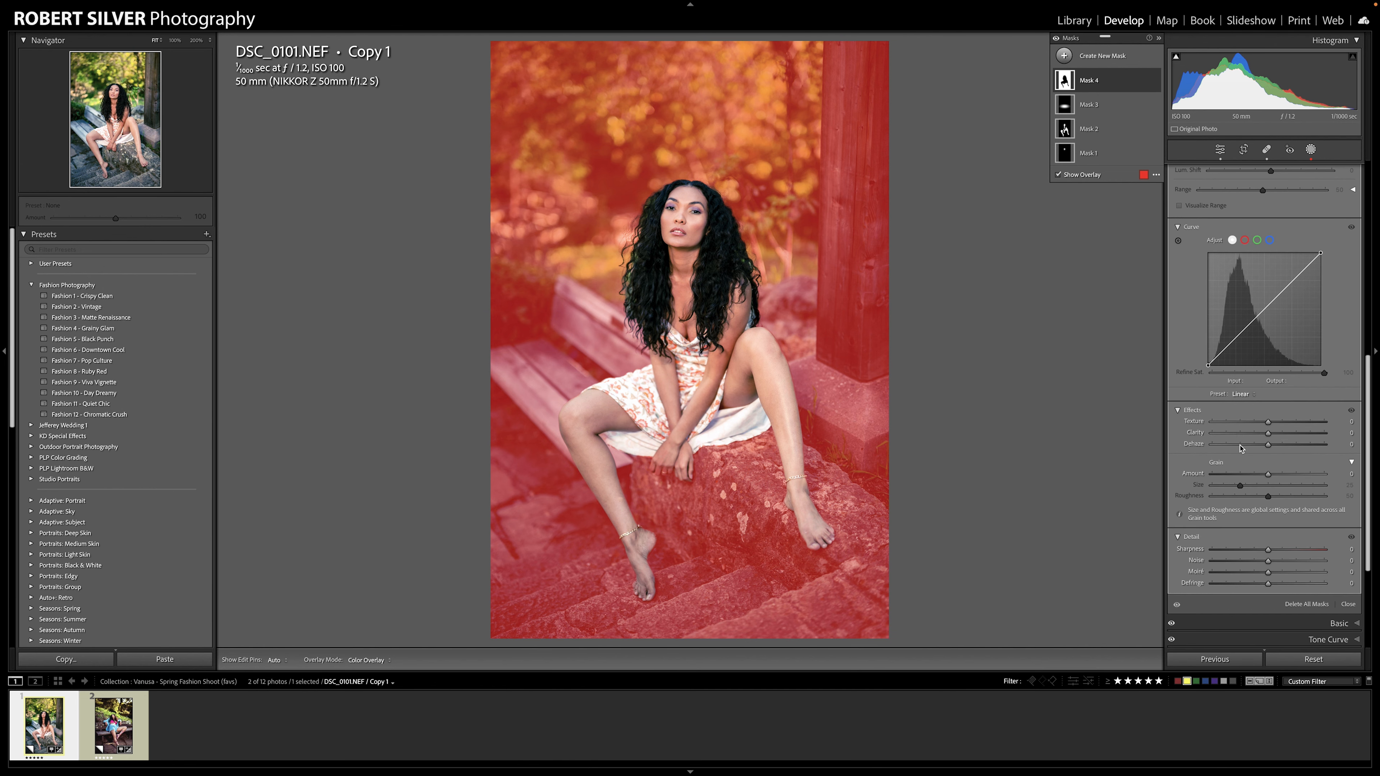
Set the background mask's dehaze to 14 and compare the photo with the mask off and on
drag(1269, 444, 1272, 445)
click(1349, 445)
text(14)
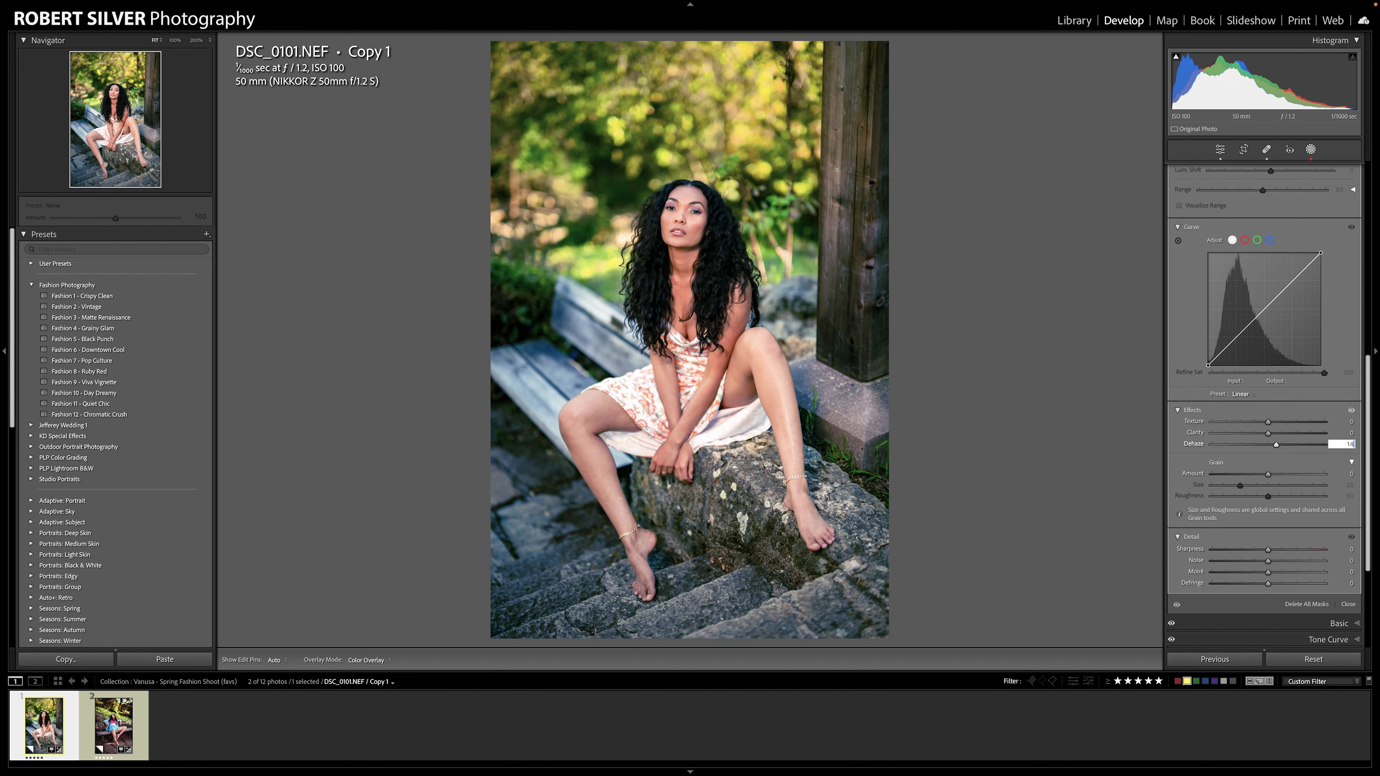
key(Return)
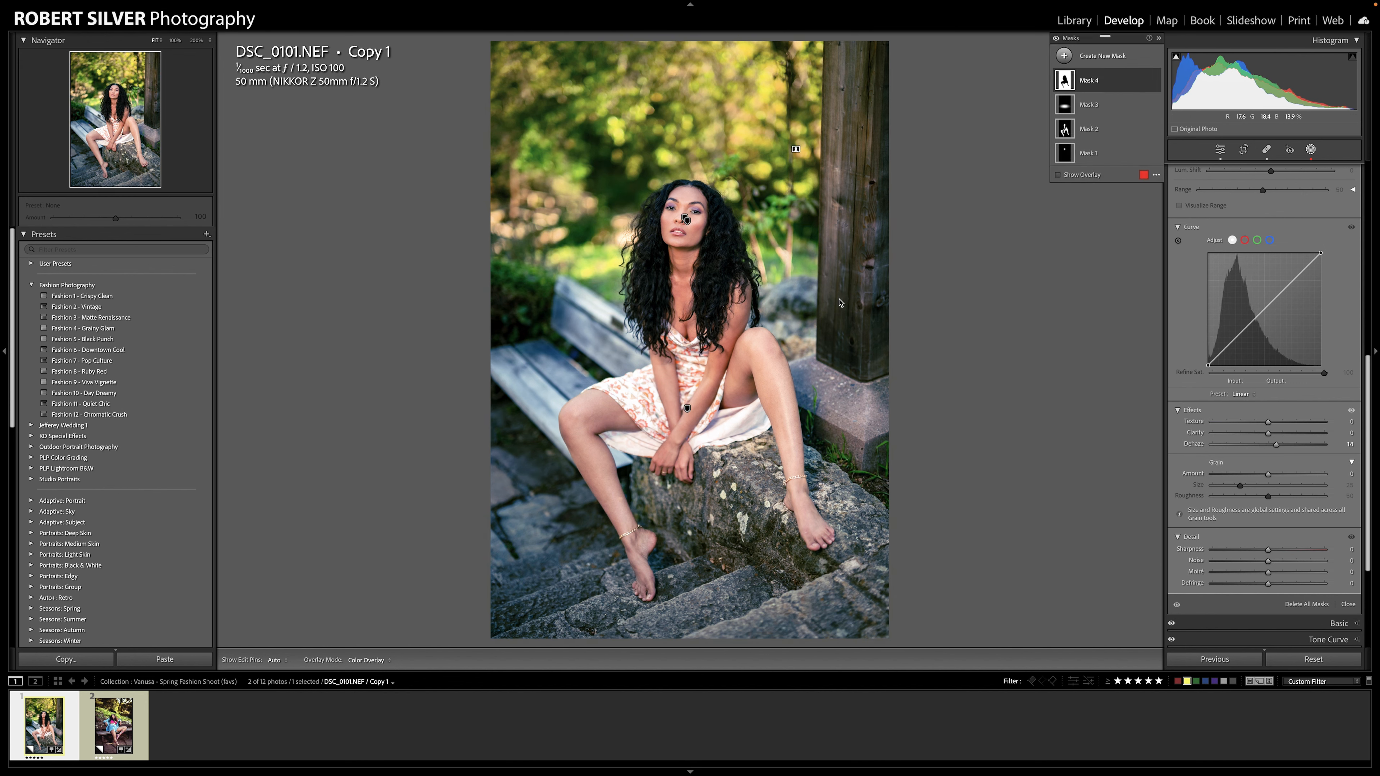
click(1155, 81)
click(1155, 80)
key(shift+w)
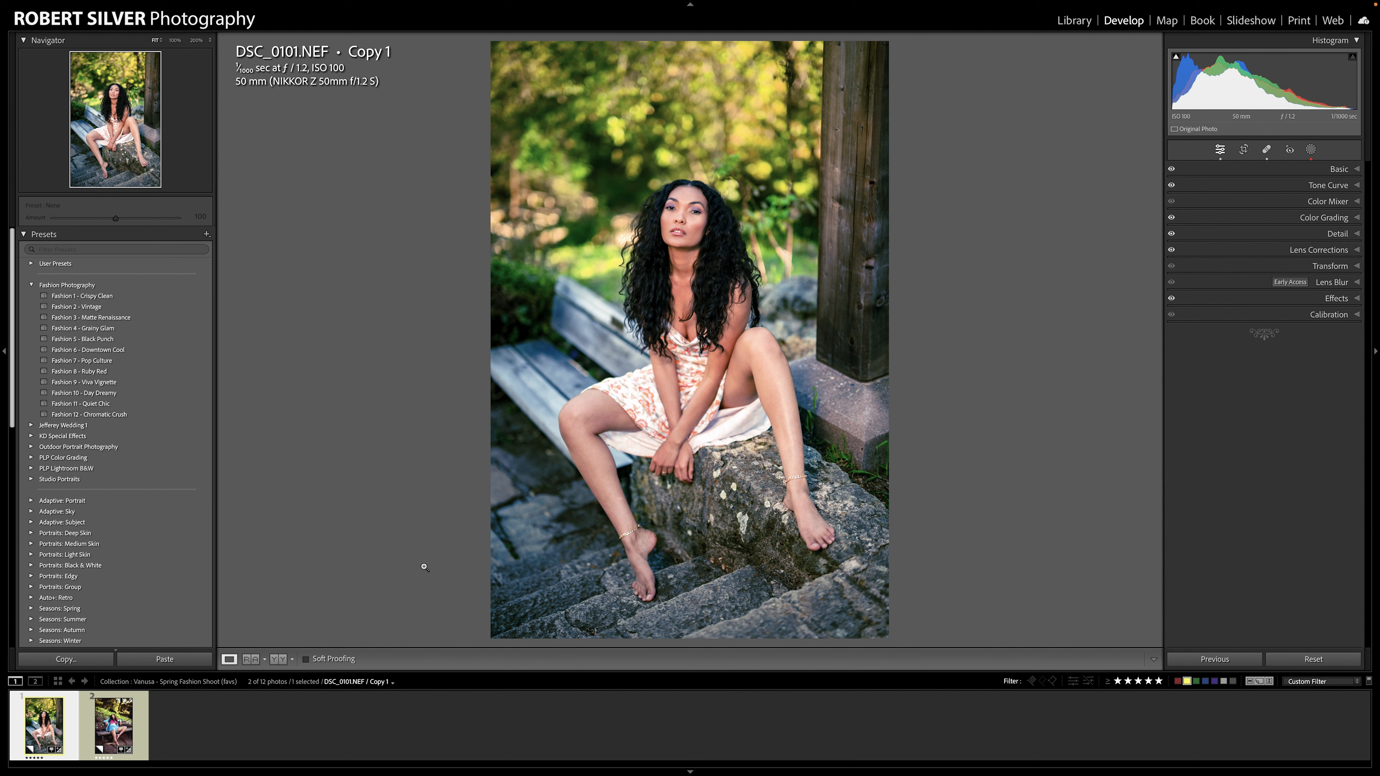
Compare the two five-star photos, DSC_0211 and DSC_0101, by switching between them
click(125, 729)
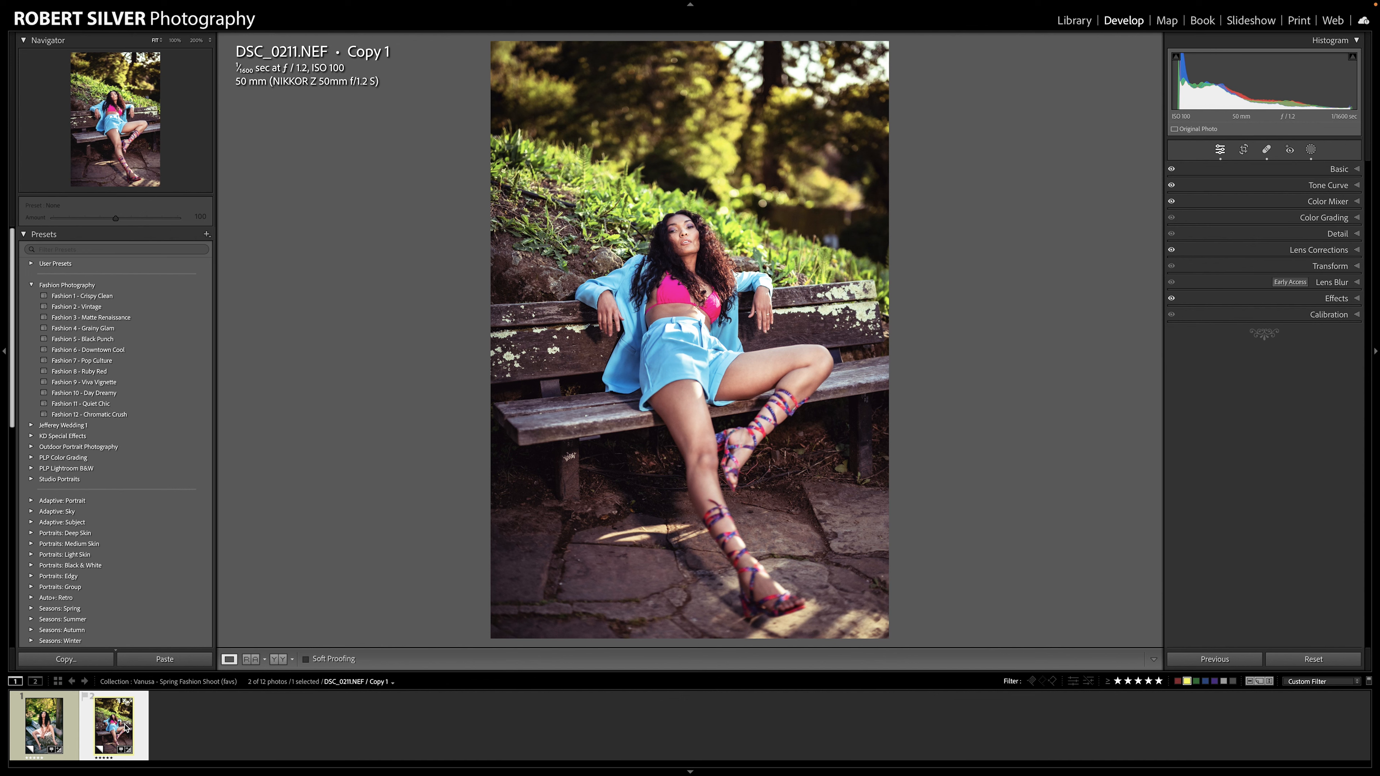
click(126, 727)
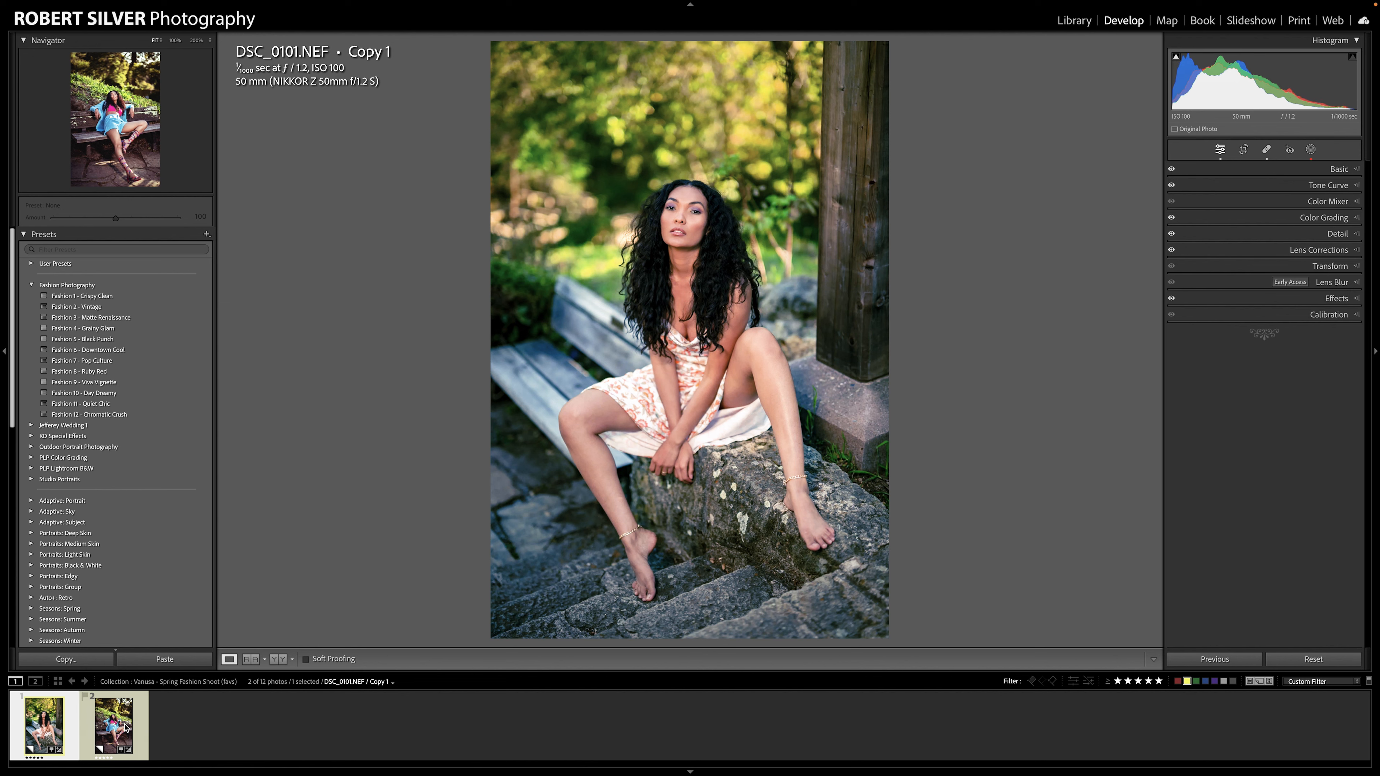
click(125, 728)
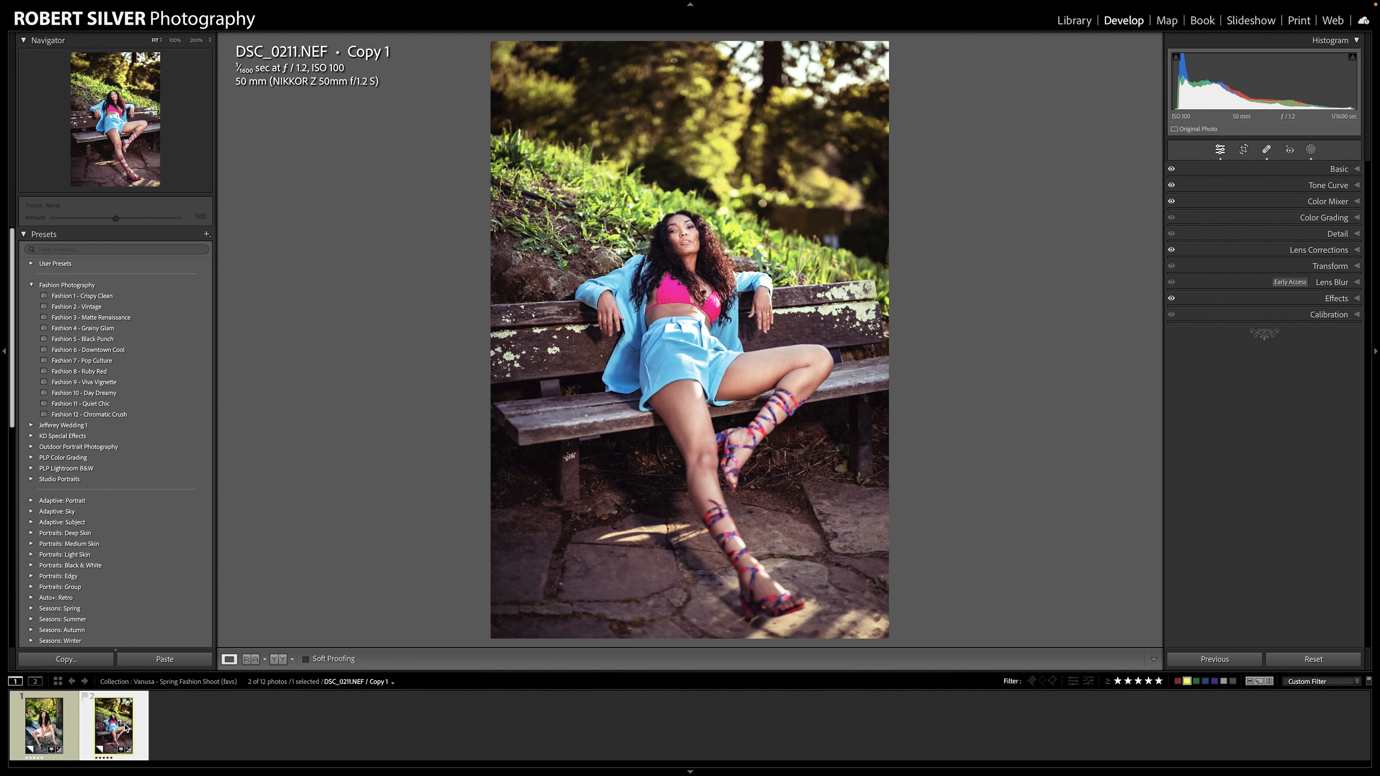